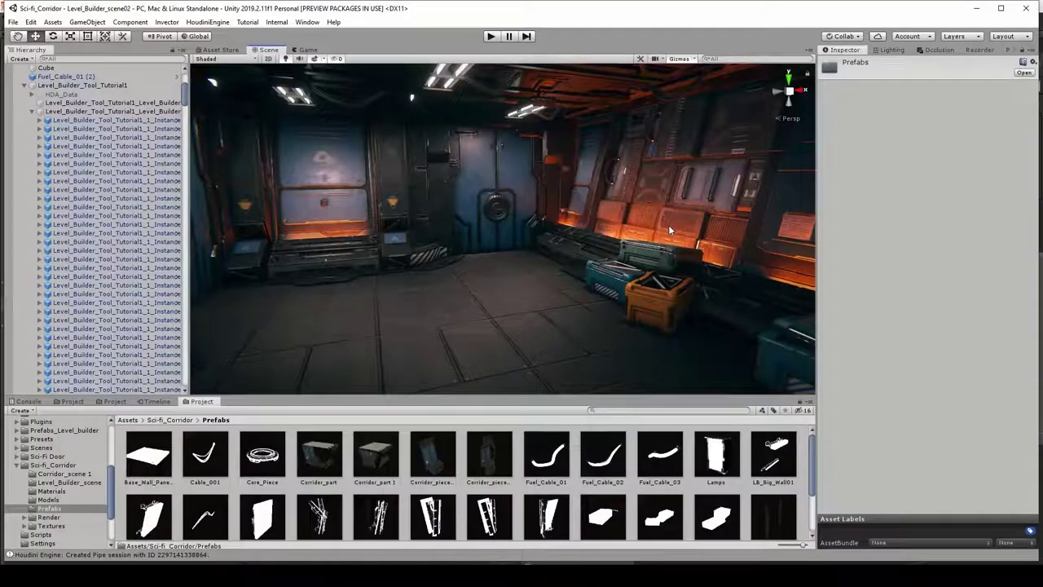
# Inspect the corridor level's crates, door, machinery and wall corners in the scene
pyautogui.moveTo(451, 233); pyautogui.dragTo(478, 253, button='right')
pyautogui.click(536, 254)
pyautogui.press('f')
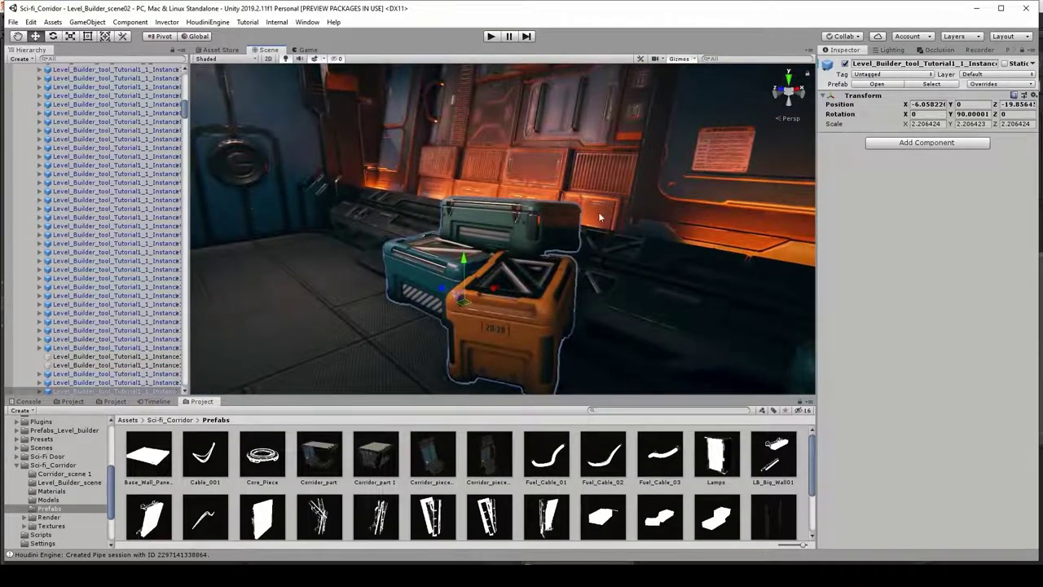
pyautogui.moveTo(610, 218); pyautogui.dragTo(475, 182, button='right')
pyautogui.click(554, 247)
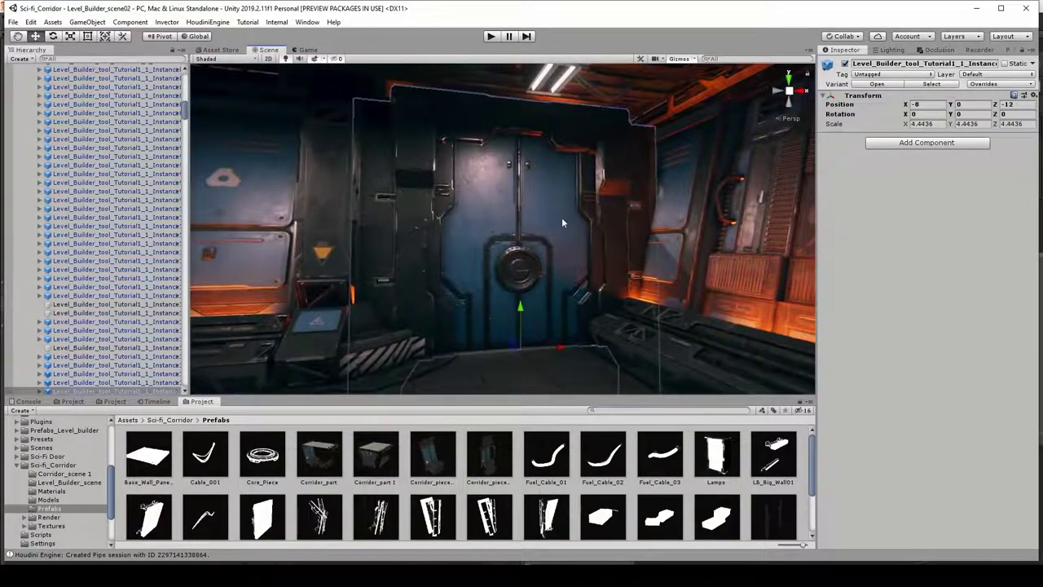
pyautogui.moveTo(564, 226); pyautogui.dragTo(419, 210, button='right')
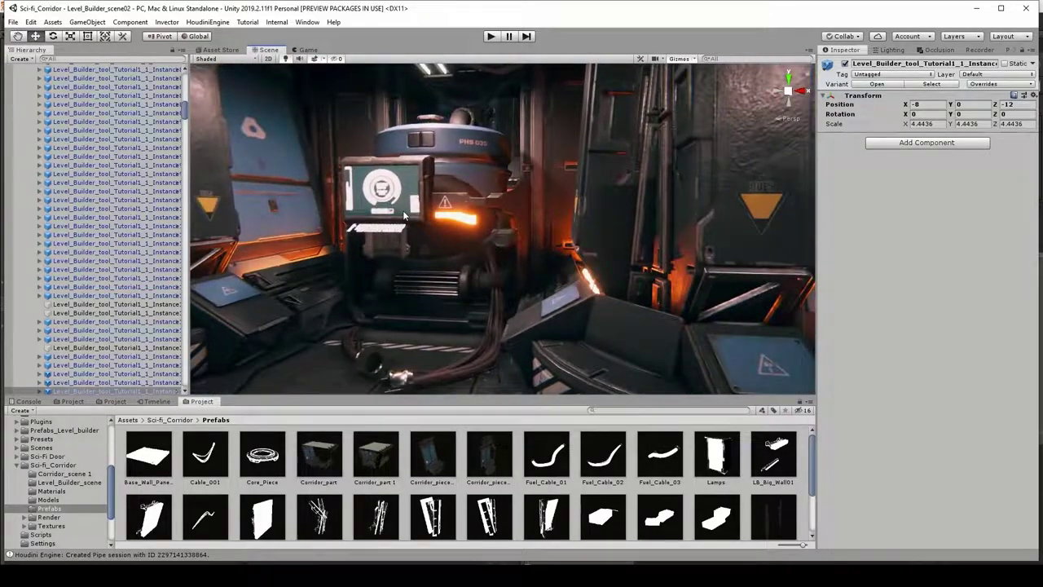
pyautogui.moveTo(343, 213); pyautogui.dragTo(358, 232, button='right')
pyautogui.click(581, 490)
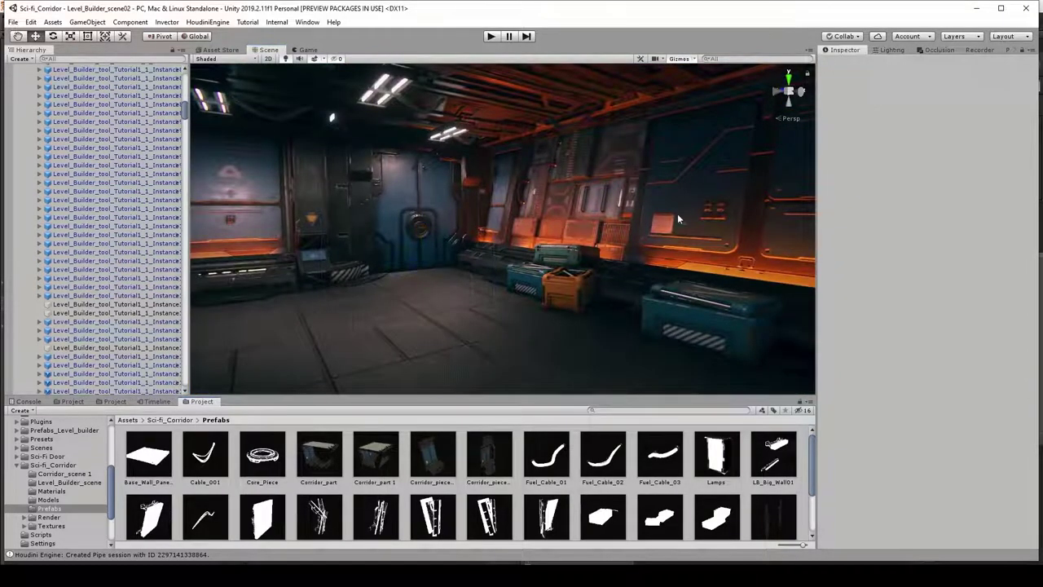
pyautogui.moveTo(633, 212); pyautogui.dragTo(629, 211, button='right')
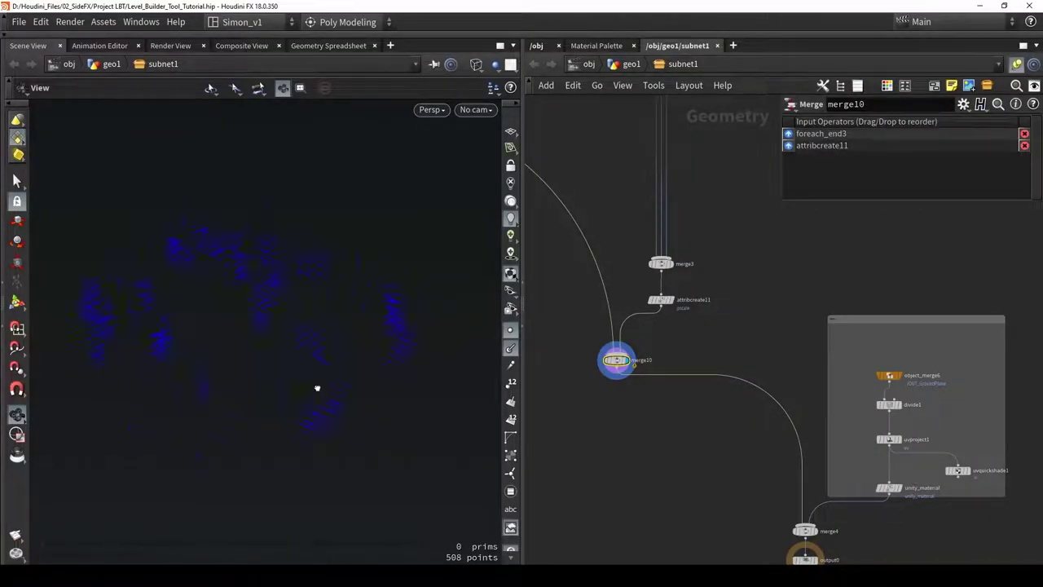
# Switch to Houdini and look through the subnet's node groups for the OUT_GroundPlane merge and free network space
pyautogui.moveTo(710, 242); pyautogui.dragTo(677, 375, button='middle')
pyautogui.scroll(-3, 677, 376)
pyautogui.moveTo(740, 228); pyautogui.dragTo(686, 328, button='middle')
pyautogui.moveTo(674, 237); pyautogui.dragTo(656, 356, button='middle')
pyautogui.scroll(-3, 673, 316)
pyautogui.moveTo(766, 205); pyautogui.dragTo(697, 276, button='middle')
pyautogui.scroll(2, 698, 274)
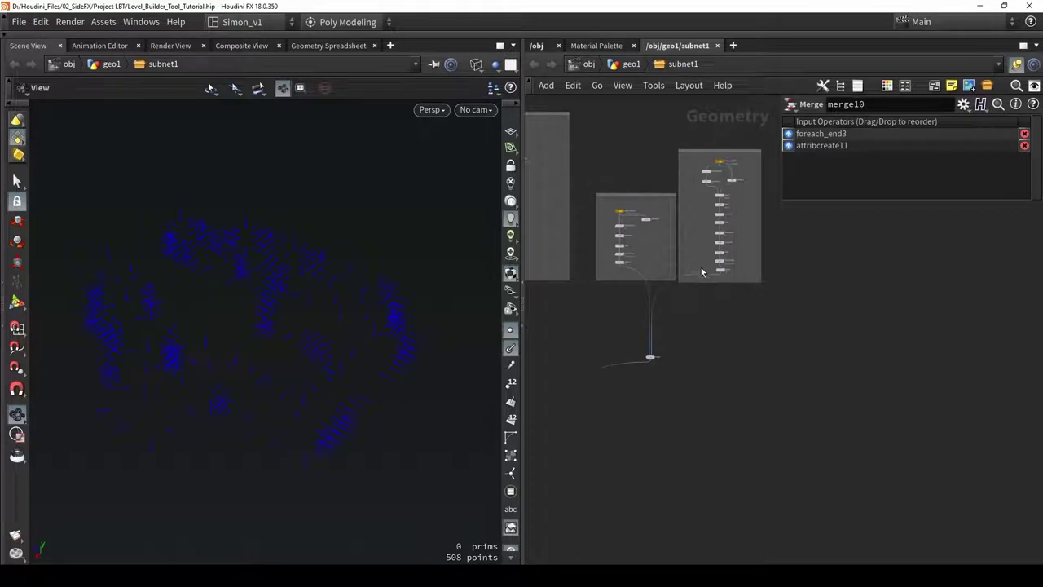
pyautogui.scroll(-3, 712, 312)
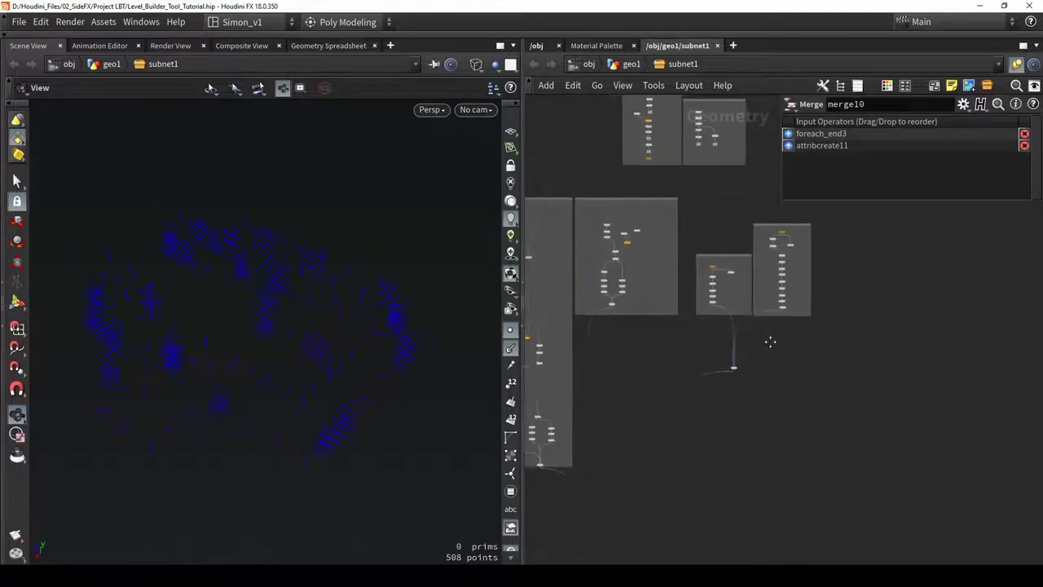
pyautogui.moveTo(866, 429); pyautogui.dragTo(709, 396)
pyautogui.moveTo(703, 320); pyautogui.dragTo(617, 336, button='middle')
pyautogui.click(588, 218)
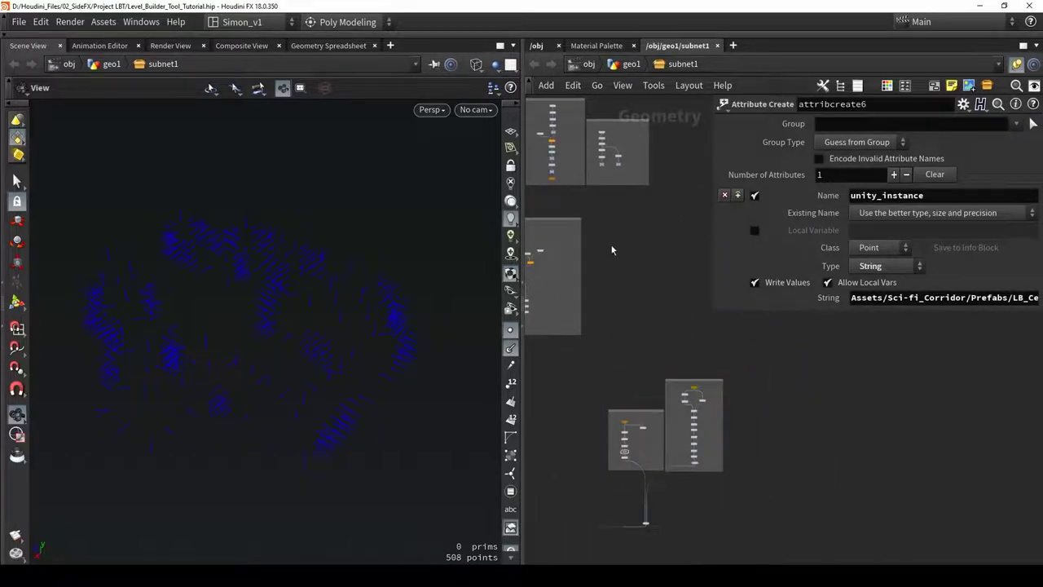
pyautogui.moveTo(589, 216); pyautogui.dragTo(808, 344)
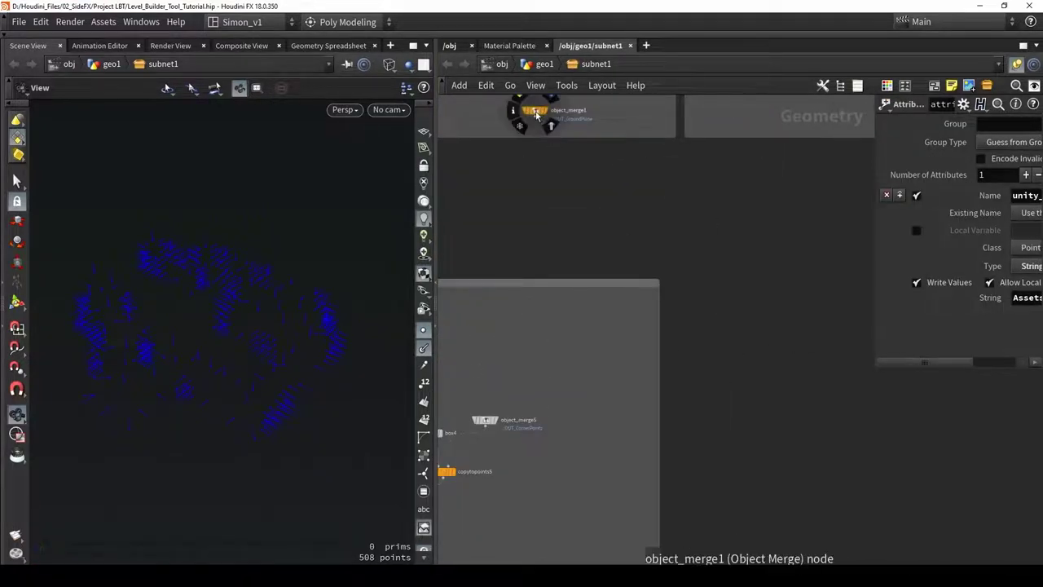
# Duplicate the OUT_GroundPlane object merge into an empty network area and display it shaded in the viewport
pyautogui.keyDown('alt'); pyautogui.moveTo(535, 106); pyautogui.dragTo(798, 342); pyautogui.keyUp('alt')
pyautogui.moveTo(779, 294); pyautogui.dragTo(629, 182, button='middle')
pyautogui.moveTo(660, 236)
pyautogui.click(667, 216)
pyautogui.moveTo(653, 237); pyautogui.dragTo(677, 259)
pyautogui.hotkey('shift', 'w')
pyautogui.moveTo(250, 303)
pyautogui.mouseDown()
pyautogui.moveTo(280, 289)
pyautogui.moveTo(226, 277)
pyautogui.moveTo(265, 300)
pyautogui.moveTo(263, 291)
pyautogui.moveTo(282, 298)
pyautogui.moveTo(300, 287)
pyautogui.mouseUp()
pyautogui.moveTo(693, 300); pyautogui.dragTo(619, 299, button='middle')
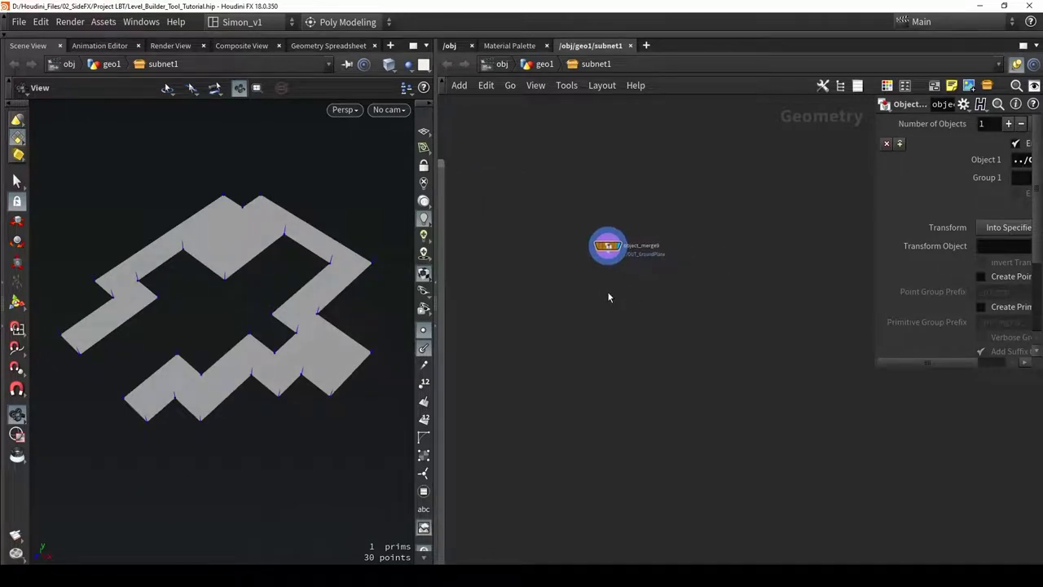
# Add a Convert Line node after the duplicated ground plane merge and display its result
pyautogui.press('Tab')
pyautogui.write('co')
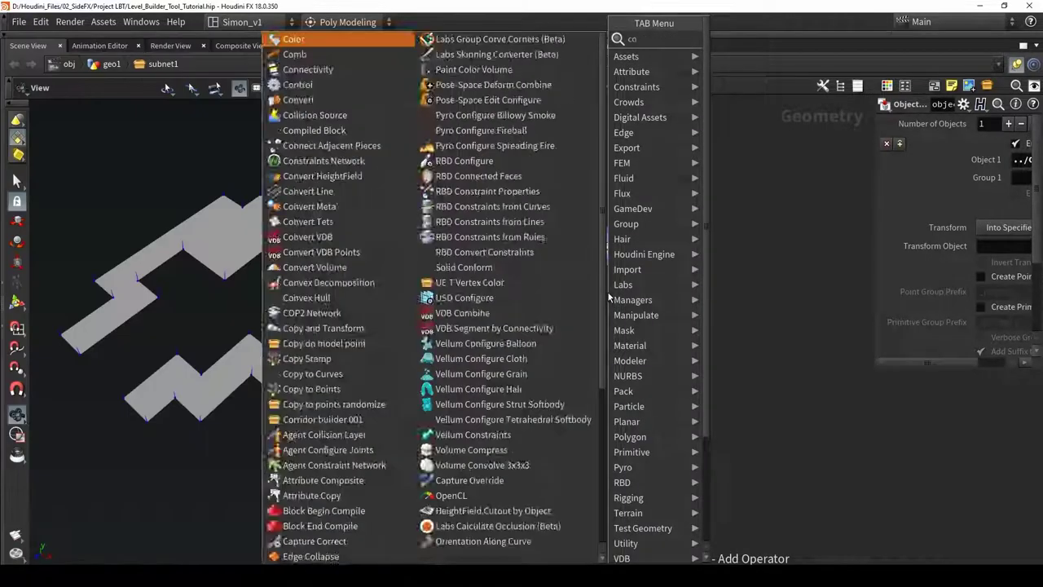
pyautogui.write('nv')
pyautogui.press('Down')
pyautogui.press('Down')
pyautogui.press('Return')
pyautogui.click(615, 320)
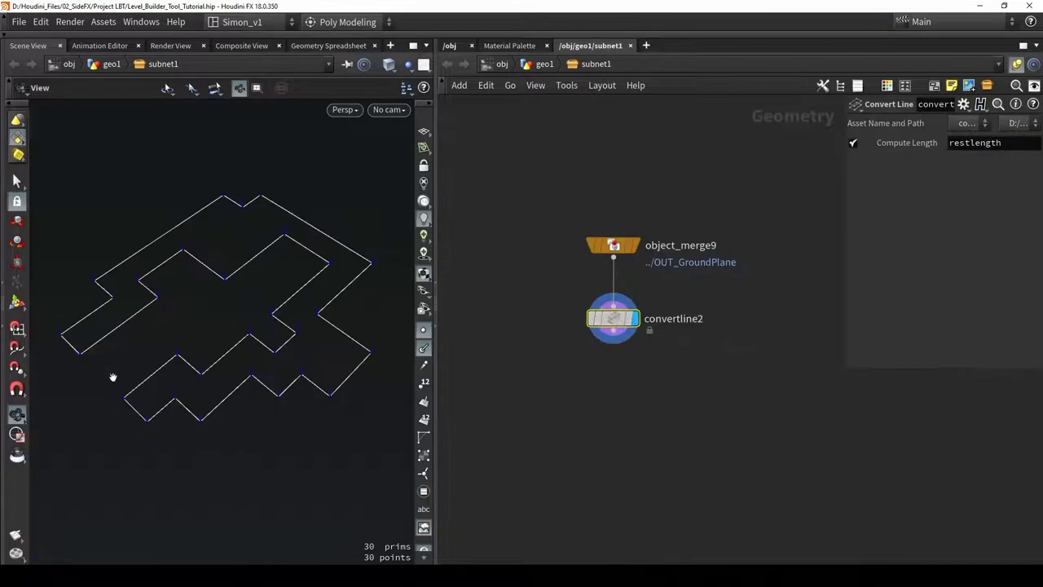
pyautogui.click(666, 393)
pyautogui.moveTo(631, 395); pyautogui.dragTo(598, 370, button='middle')
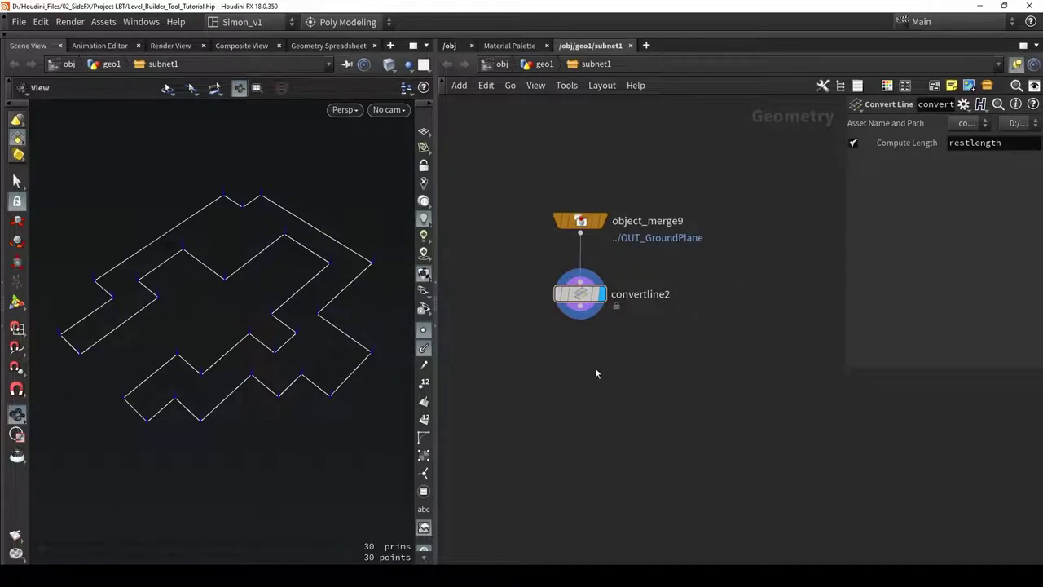
pyautogui.moveTo(628, 328); pyautogui.dragTo(612, 373, button='middle')
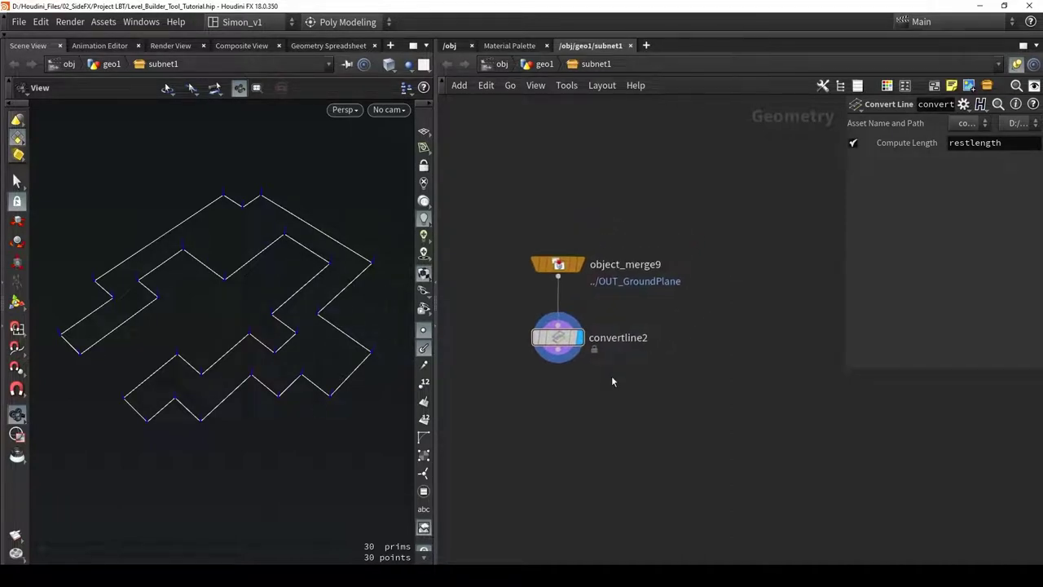
# Duplicate the ground plane object merge beside itself and point the copy's Object 1 at OUT_CornerPoints
pyautogui.scroll(-4, 612, 372)
pyautogui.moveTo(632, 246); pyautogui.dragTo(656, 361, button='middle')
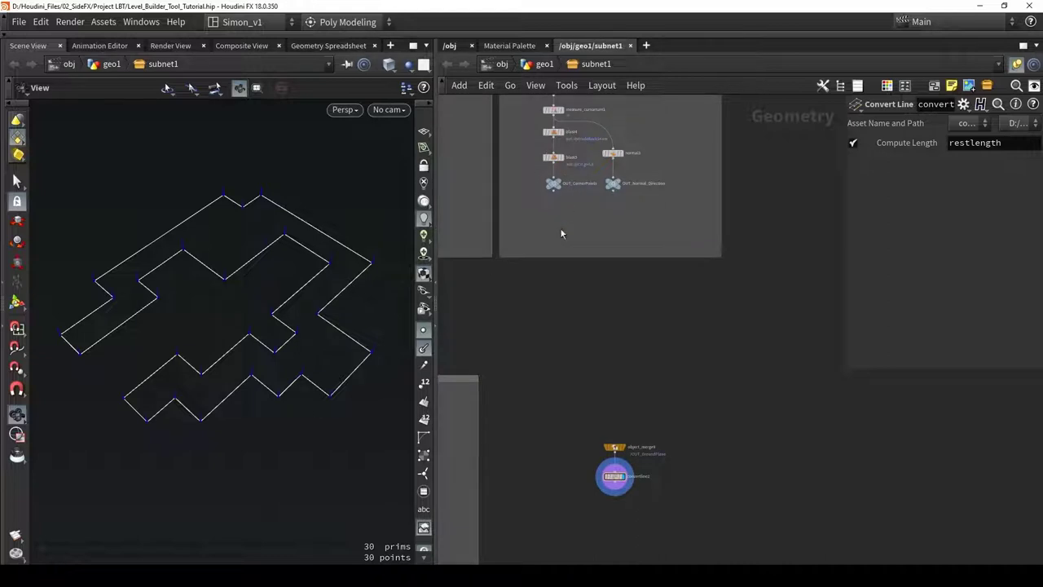
pyautogui.keyDown('alt'); pyautogui.moveTo(619, 445); pyautogui.dragTo(698, 451); pyautogui.keyUp('alt')
pyautogui.moveTo(872, 274); pyautogui.dragTo(743, 274)
pyautogui.moveTo(558, 186); pyautogui.dragTo(964, 162)
pyautogui.moveTo(684, 481); pyautogui.dragTo(626, 344, button='middle')
pyautogui.scroll(4, 617, 343)
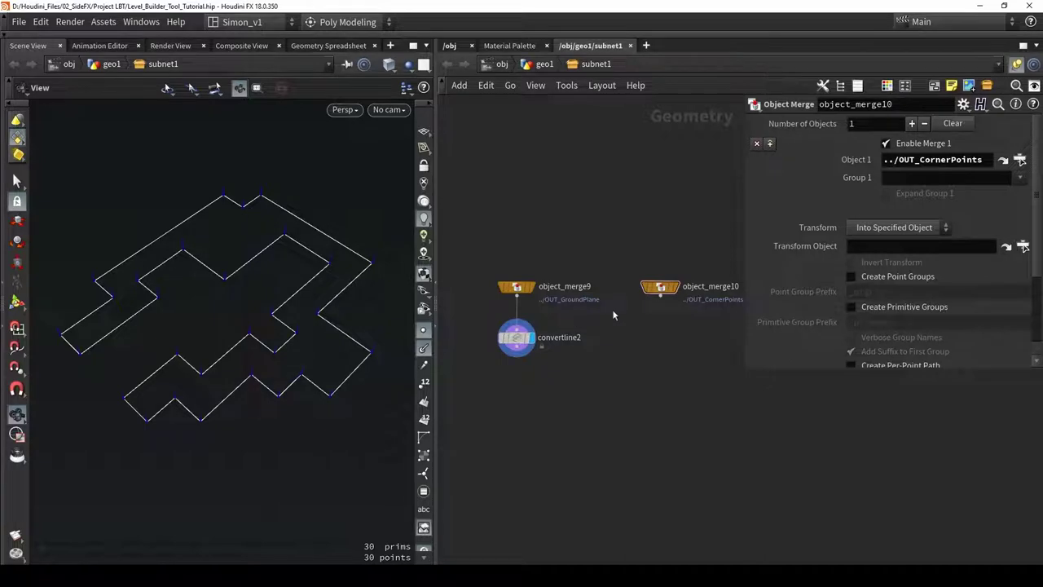
# Add a Group Create node and feed the Convert Line output into its first input
pyautogui.moveTo(659, 290); pyautogui.dragTo(660, 290)
pyautogui.press('Tab')
pyautogui.write('group')
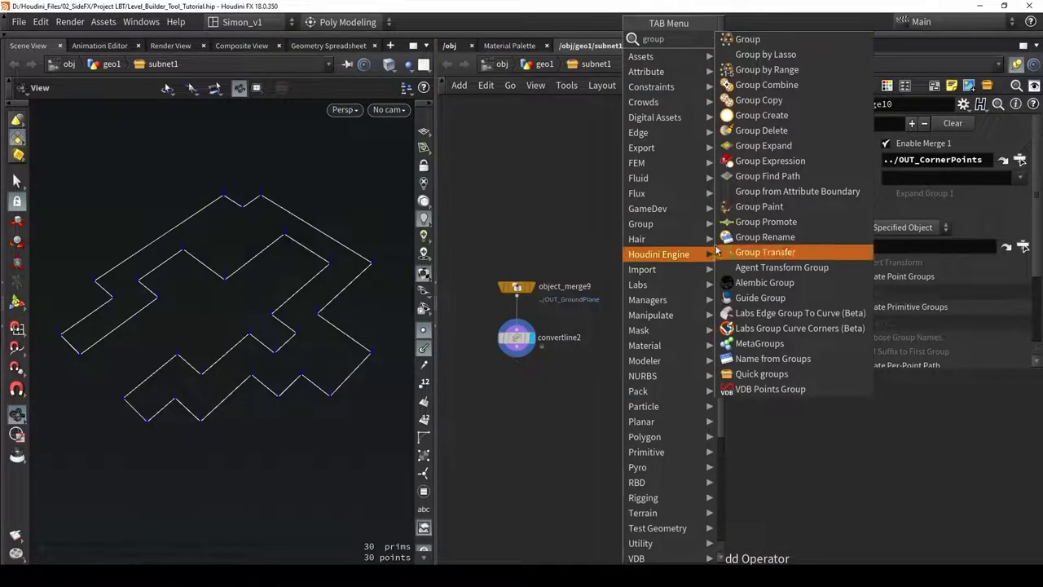
pyautogui.click(747, 39)
pyautogui.click(567, 397)
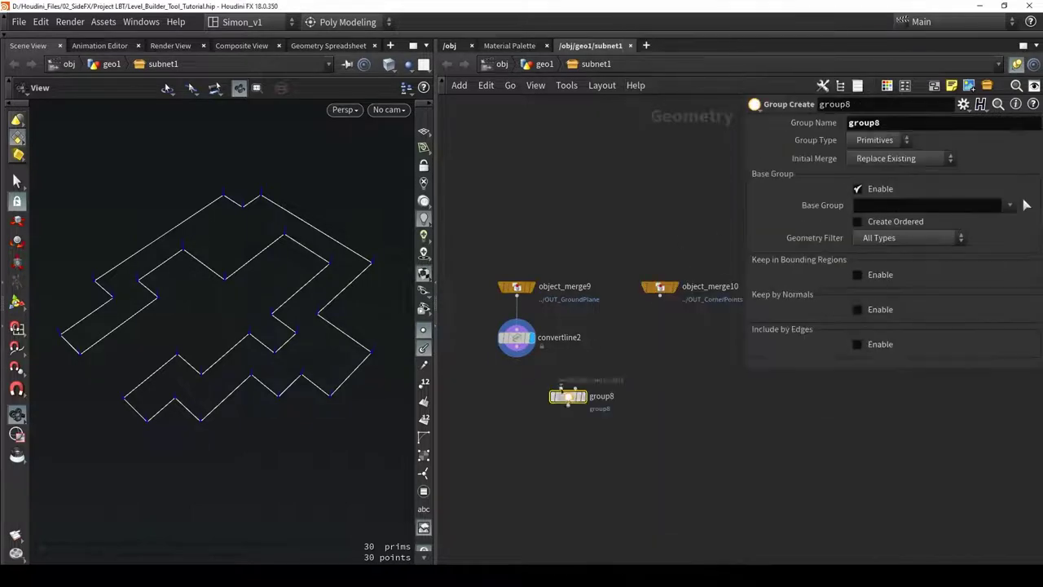
pyautogui.moveTo(517, 356); pyautogui.dragTo(568, 391)
# Add a Box node beside the OUT_CornerPoints object merge
pyautogui.scroll(2, 664, 346)
pyautogui.press('Tab')
pyautogui.write('box')
pyautogui.press('Return')
pyautogui.click(603, 299)
# Copy the box onto the corner points with Copy to Points, wire it into the group node's second input and display the group
pyautogui.press('Tab')
pyautogui.write('c')
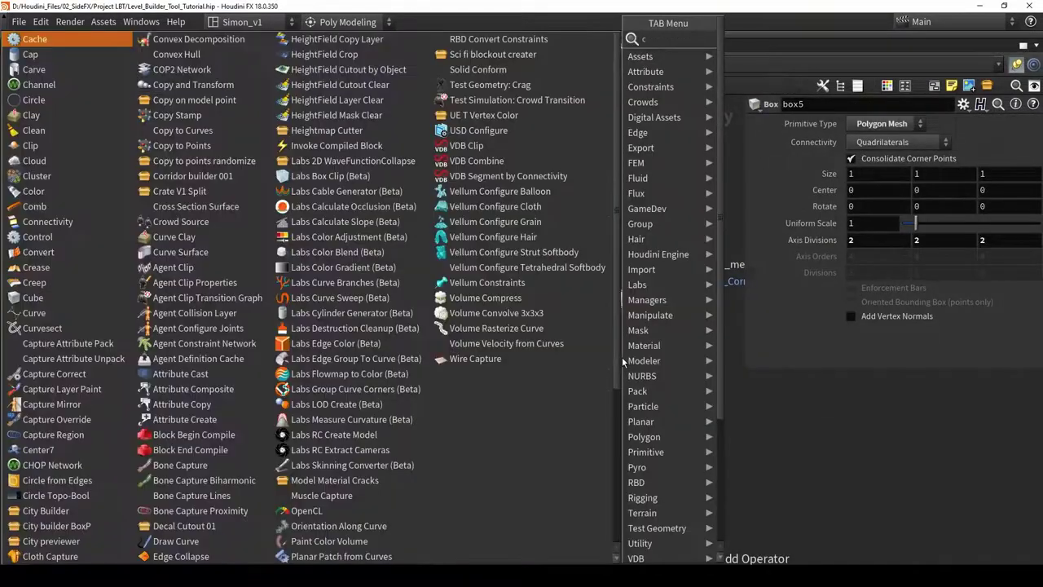
pyautogui.write('op')
pyautogui.click(760, 115)
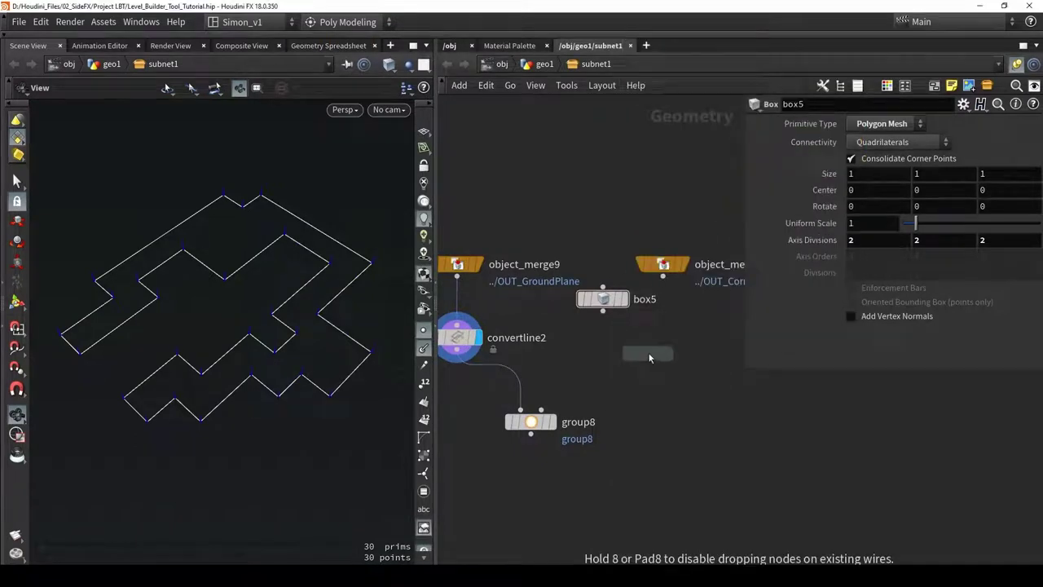
pyautogui.click(649, 357)
pyautogui.moveTo(603, 310); pyautogui.dragTo(640, 340)
pyautogui.moveTo(663, 276); pyautogui.dragTo(660, 340)
pyautogui.moveTo(649, 365); pyautogui.dragTo(548, 431)
pyautogui.click(553, 421)
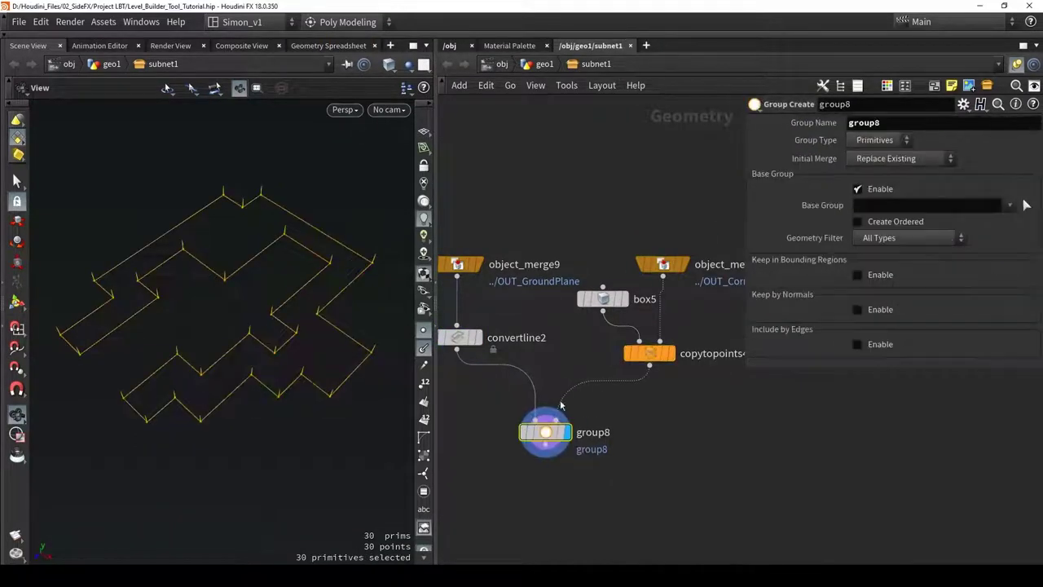
# Name the group Corners, set its type to Points, and replace the base group with a Bounding Object (points or vertices only) region
pyautogui.doubleClick(863, 122)
pyautogui.write('corners')
pyautogui.press('Return')
pyautogui.click(870, 141)
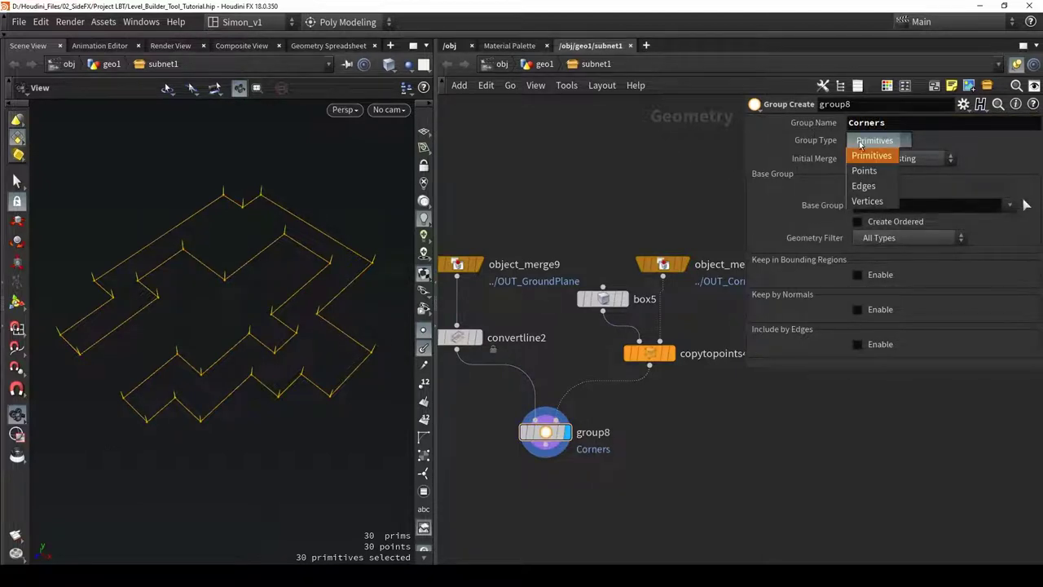
pyautogui.click(865, 172)
pyautogui.click(858, 189)
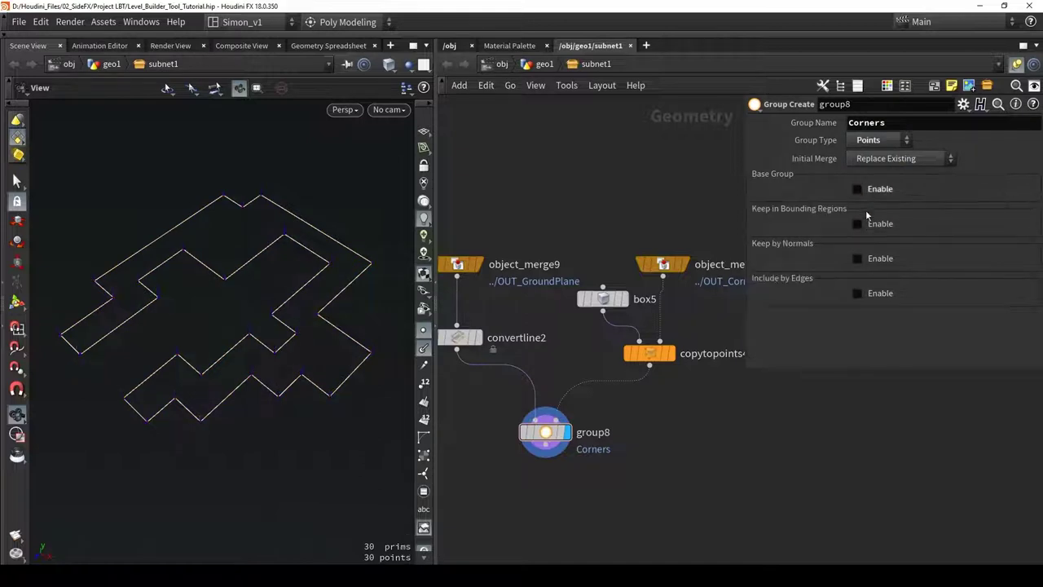
pyautogui.click(882, 239)
pyautogui.click(895, 272)
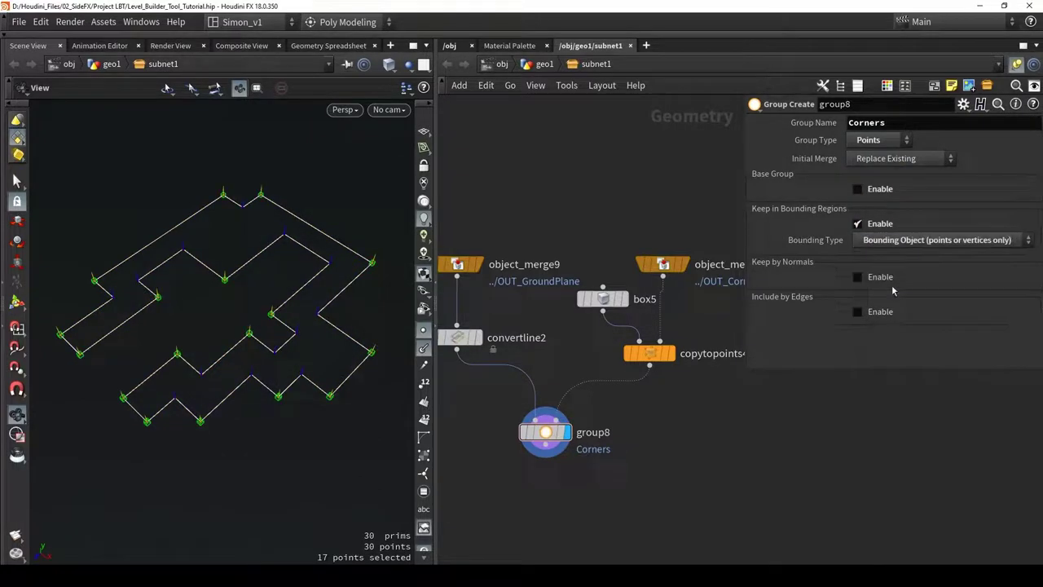
# Add a Blast node after the Corners group node and display its result
pyautogui.moveTo(691, 418); pyautogui.dragTo(717, 383, button='middle')
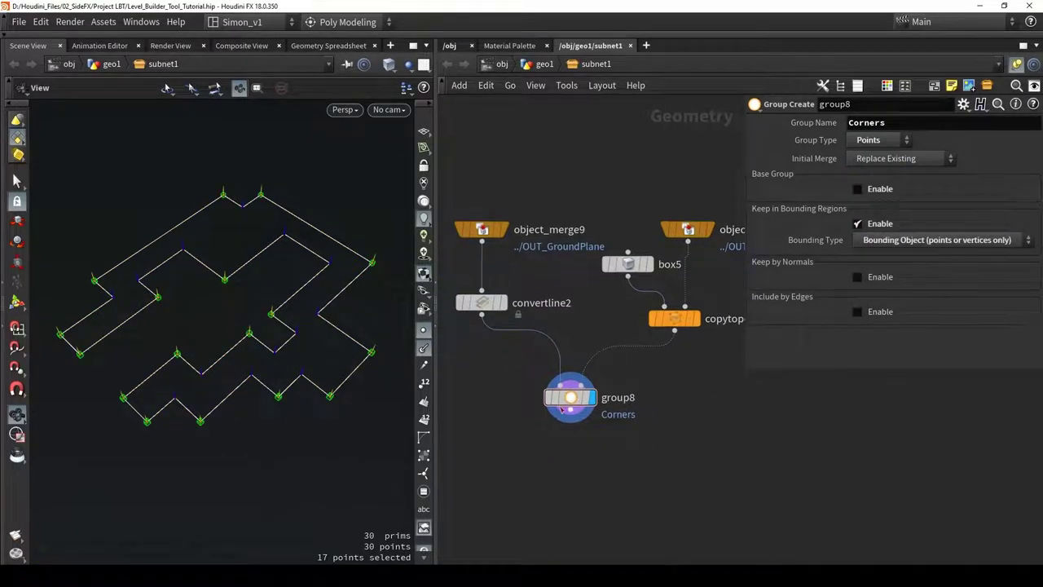
pyautogui.moveTo(569, 399); pyautogui.dragTo(569, 411)
pyautogui.moveTo(611, 459); pyautogui.dragTo(633, 364, button='middle')
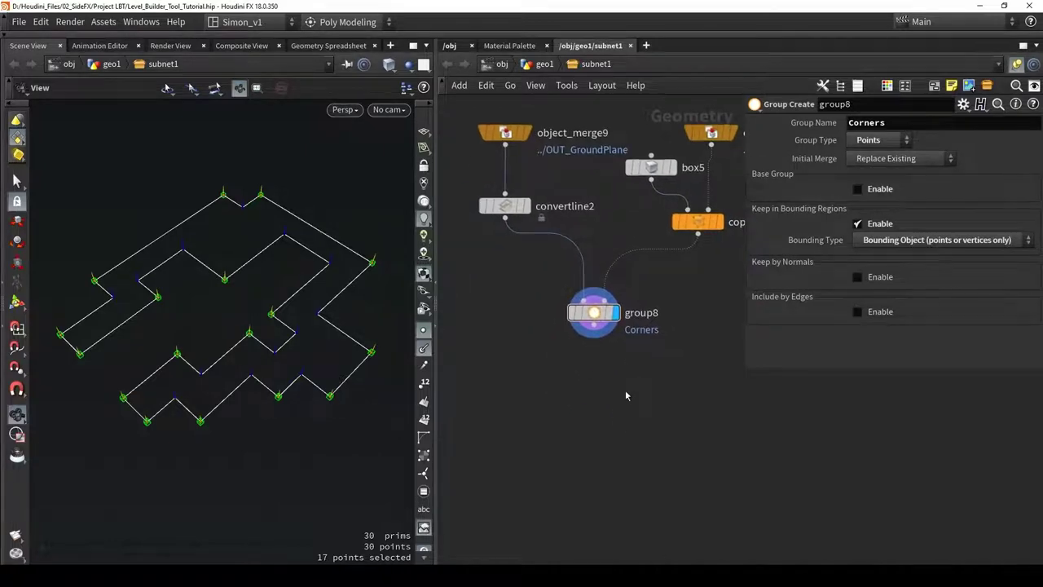
pyautogui.press('Tab')
pyautogui.write('bla')
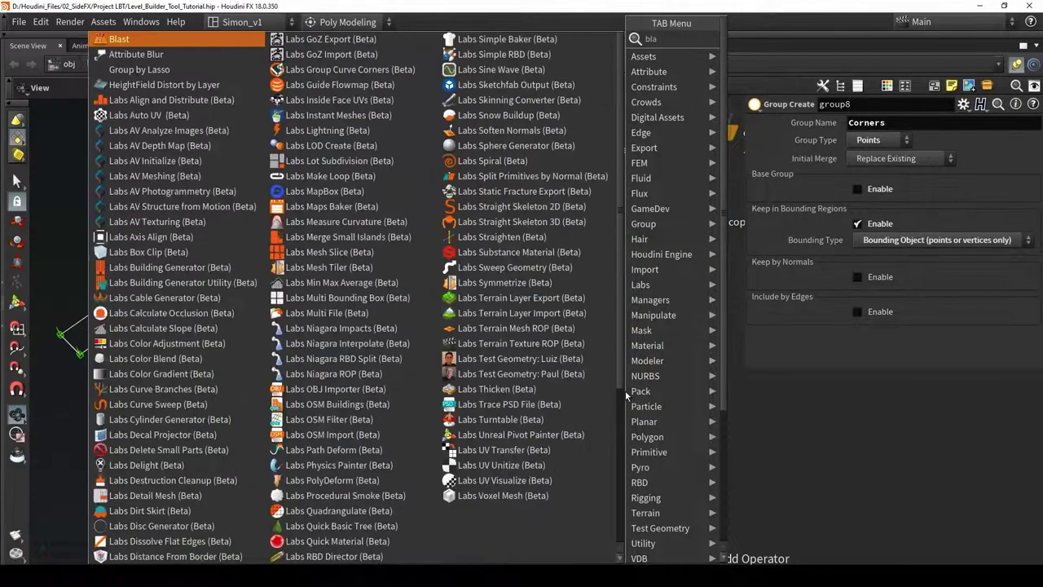
pyautogui.press('Return')
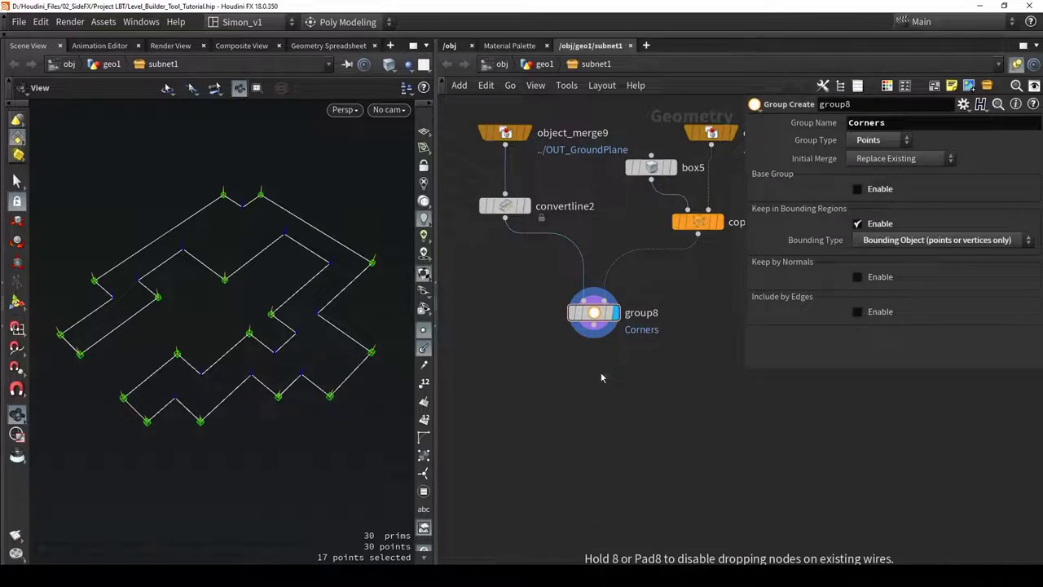
pyautogui.click(602, 380)
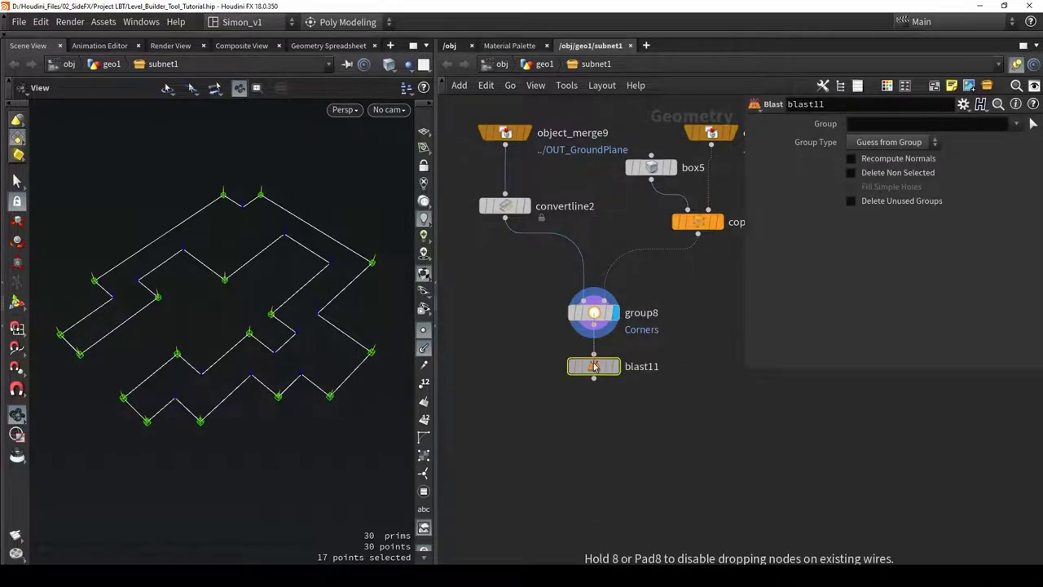
pyautogui.press('r')
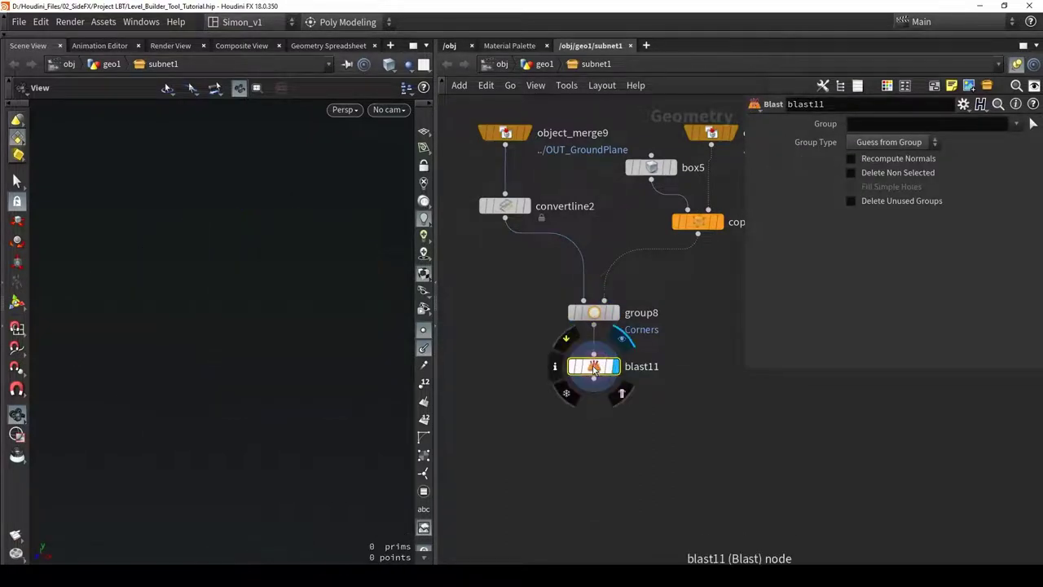
# Set the Blast group to Corners and enable Delete Non Selected
pyautogui.click(1014, 126)
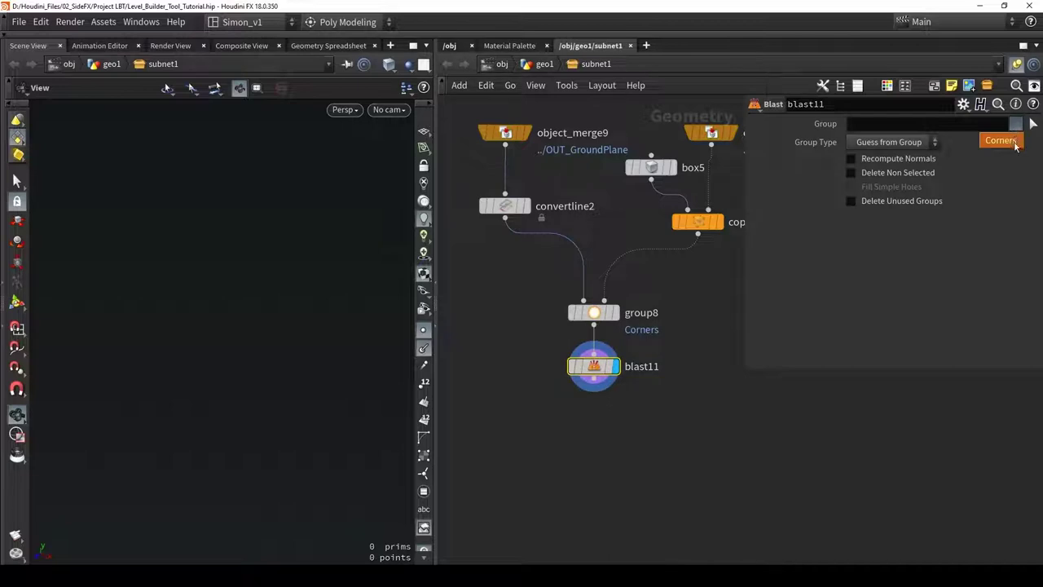
pyautogui.click(1003, 140)
pyautogui.click(917, 174)
pyautogui.click(914, 177)
pyautogui.click(913, 179)
pyautogui.click(912, 179)
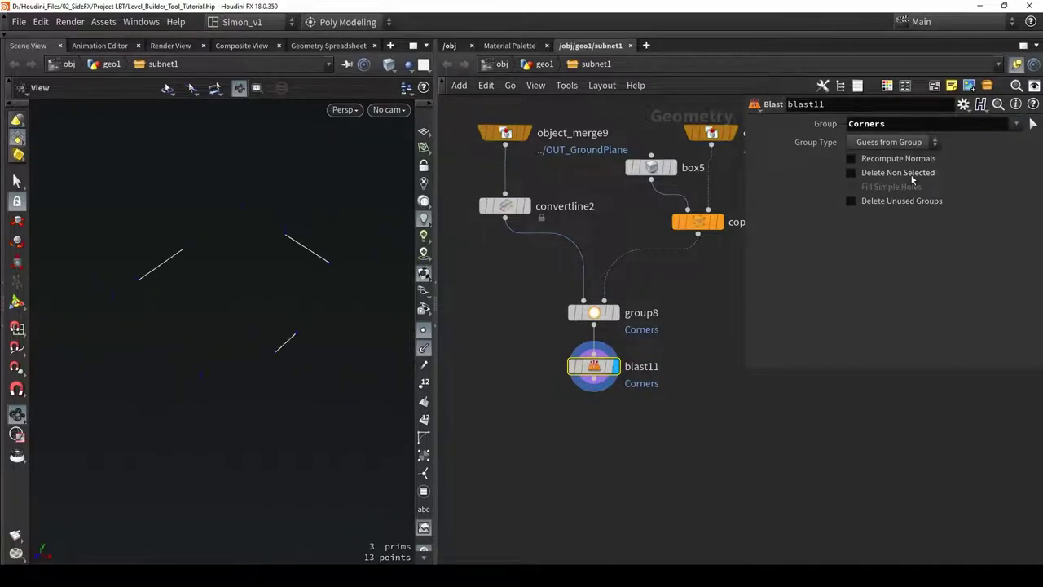
pyautogui.click(913, 179)
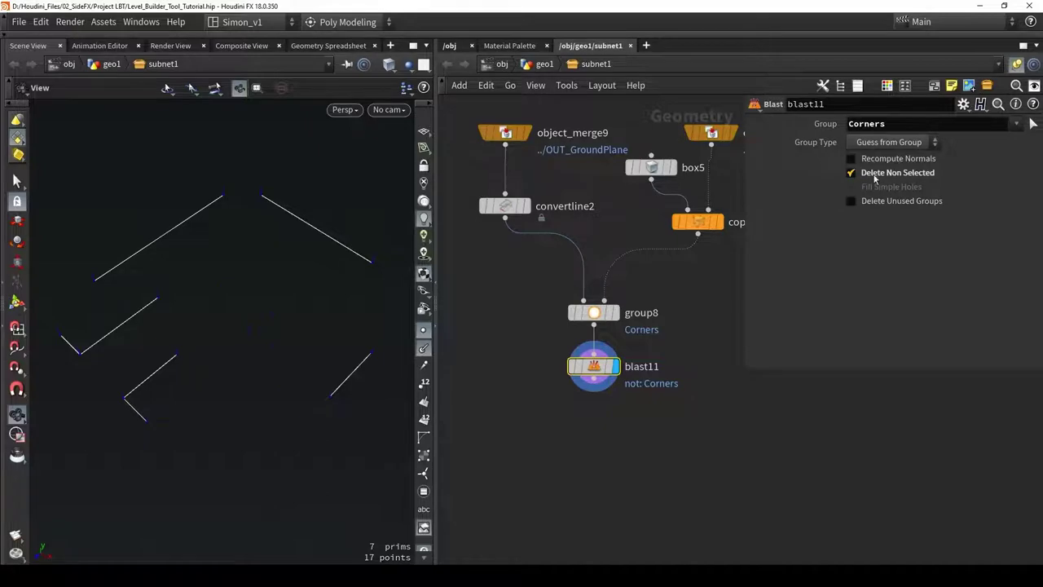
# Add a For-Each Primitive block below the first Corners Blast node and feed the Blast output into it
pyautogui.moveTo(589, 410); pyautogui.dragTo(614, 349, button='middle')
pyautogui.click(624, 389)
pyautogui.moveTo(605, 394); pyautogui.dragTo(634, 379, button='middle')
pyautogui.scroll(-3, 635, 381)
pyautogui.scroll(-2, 619, 381)
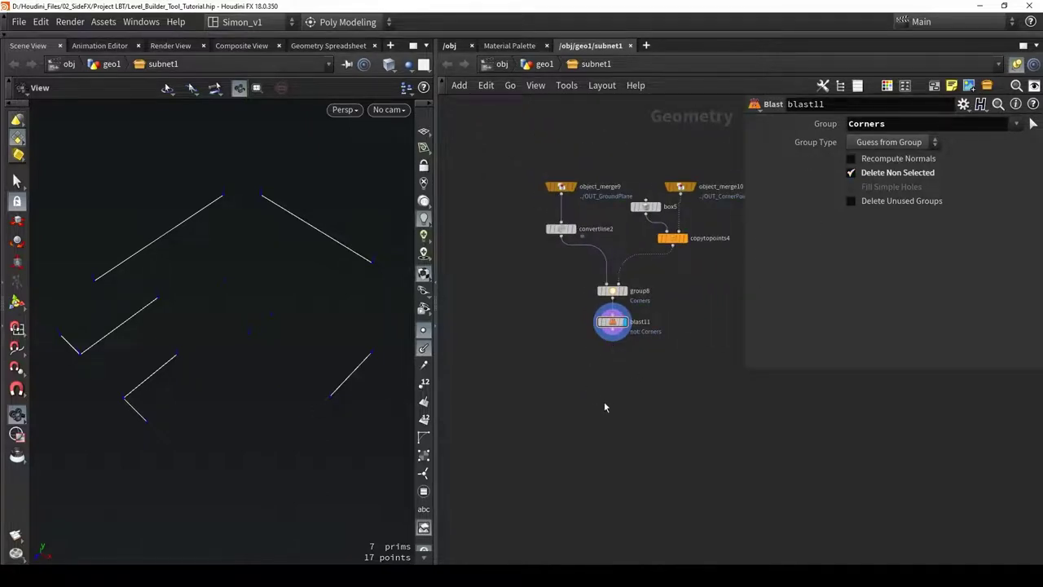
pyautogui.press('Tab')
pyautogui.write('fo')
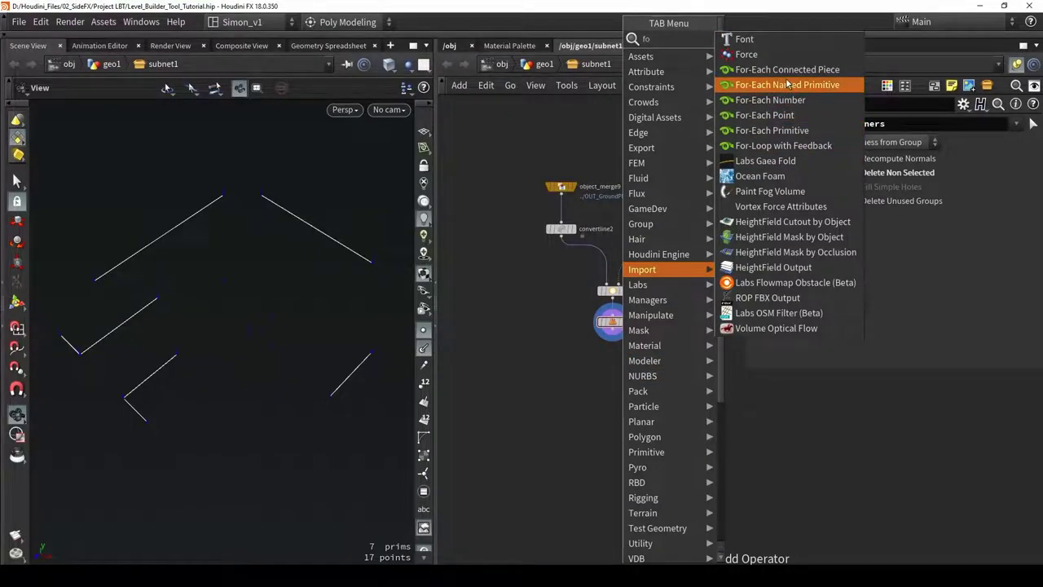
pyautogui.click(772, 131)
pyautogui.click(642, 345)
pyautogui.scroll(3, 642, 345)
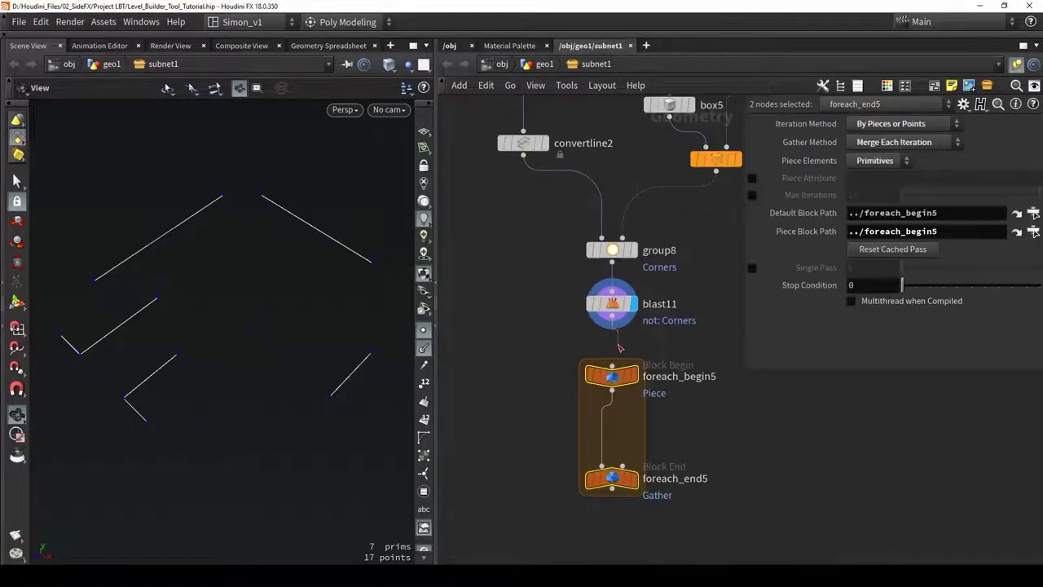
# Insert a Fuse node between the block begin and block end nodes of the For-Each loop
pyautogui.press('Tab')
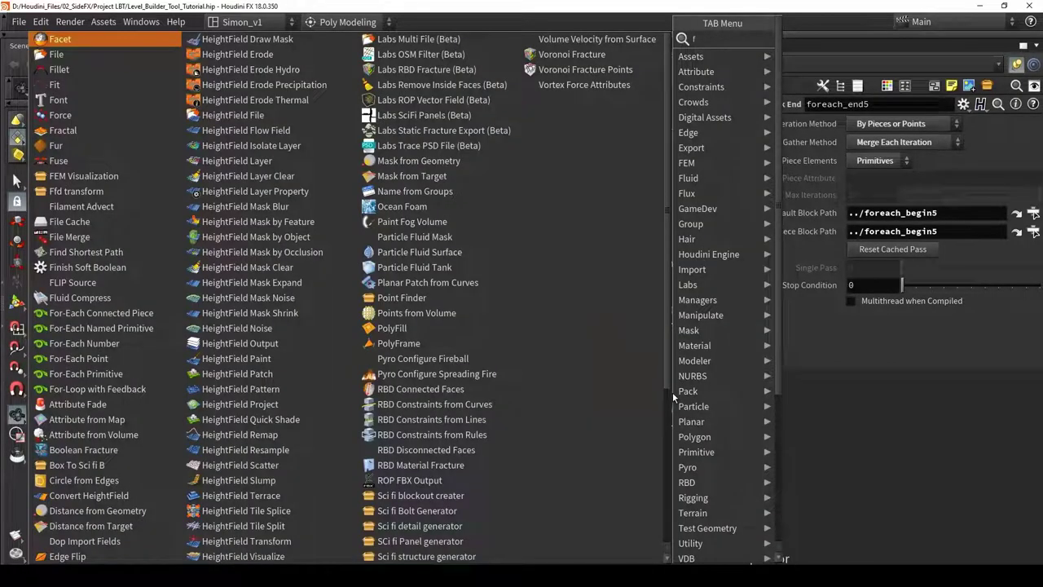
pyautogui.write('fuse')
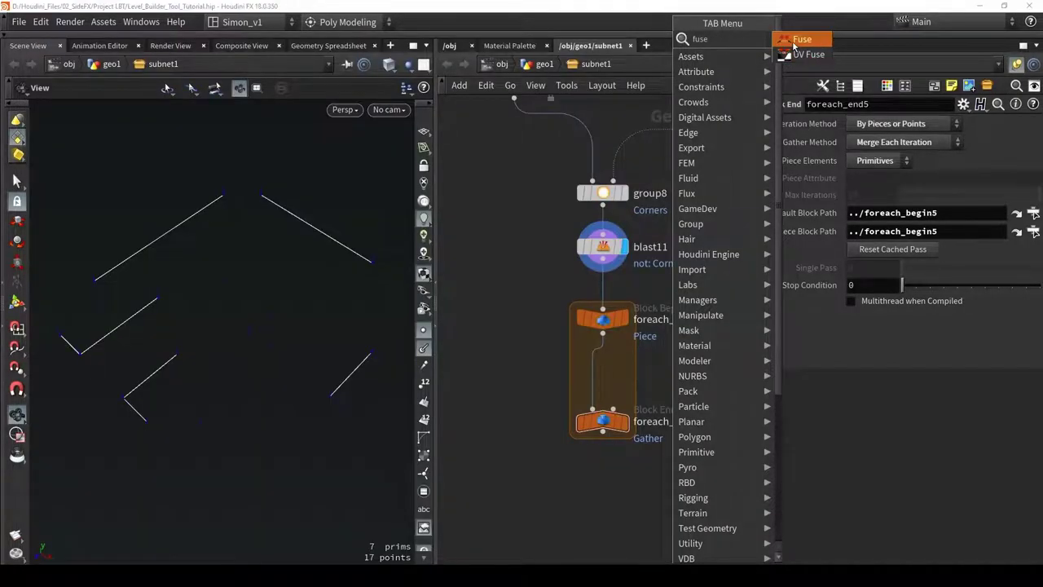
pyautogui.click(802, 39)
pyautogui.click(609, 374)
pyautogui.scroll(1, 608, 374)
pyautogui.moveTo(607, 374)
pyautogui.mouseDown()
pyautogui.moveTo(596, 372)
pyautogui.moveTo(604, 380)
pyautogui.mouseUp()
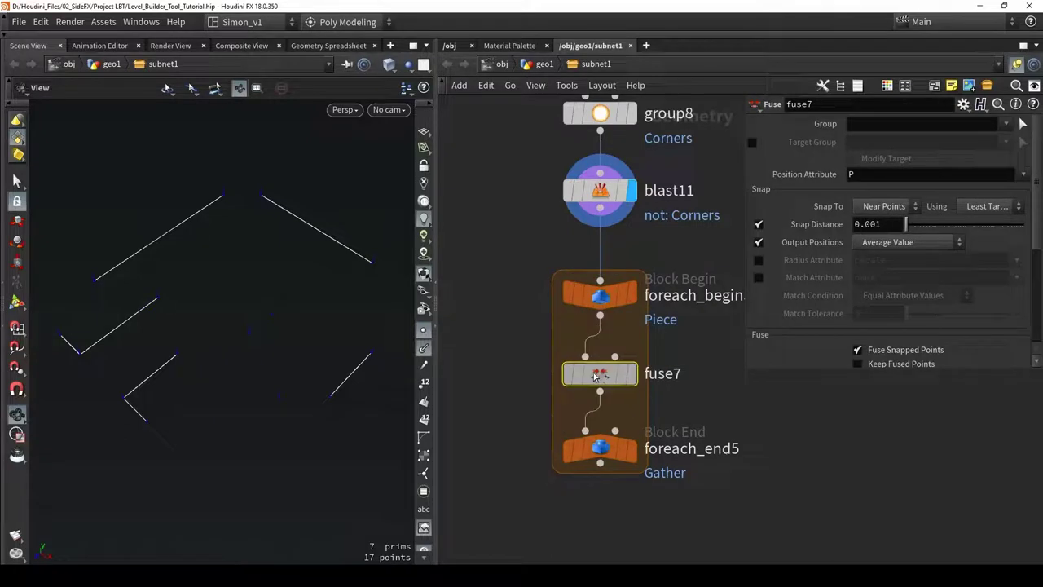
# Set the Fuse snap distance to 10 and disable removing repeated vertices and degenerates and recomputing affected normals
pyautogui.moveTo(906, 225); pyautogui.dragTo(1027, 232)
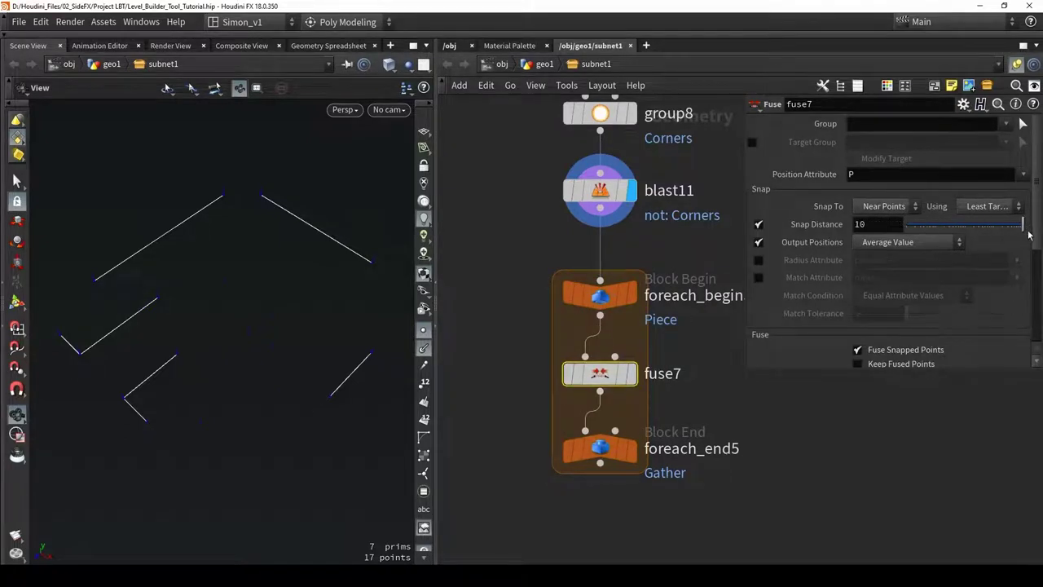
pyautogui.scroll(-4, 990, 276)
pyautogui.click(893, 303)
pyautogui.scroll(-2, 890, 309)
pyautogui.click(892, 310)
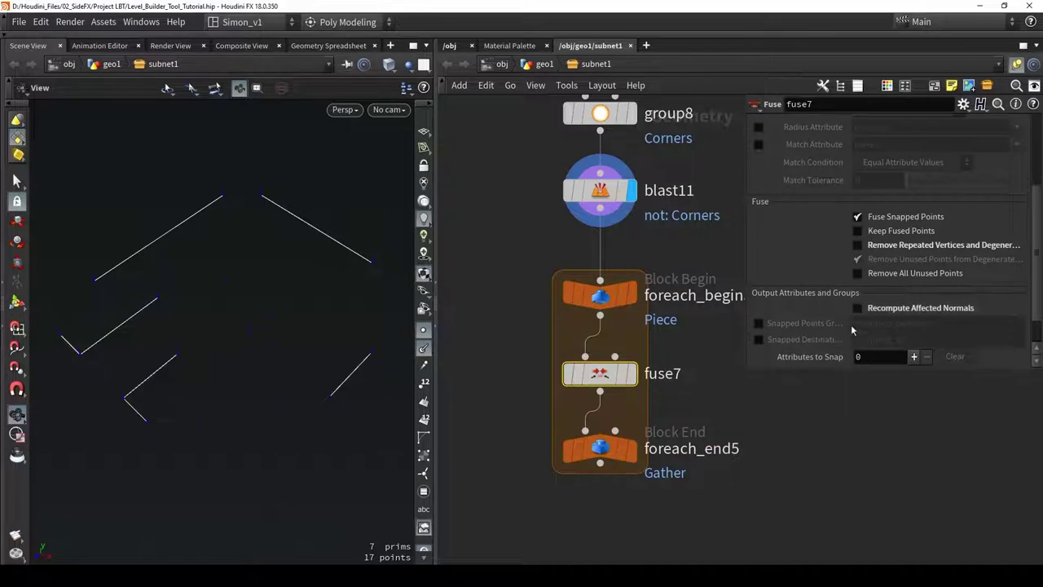
# Display the output of the For-Each loop and check the fused lines from another angle
pyautogui.moveTo(735, 403); pyautogui.dragTo(711, 320, button='middle')
pyautogui.click(611, 368)
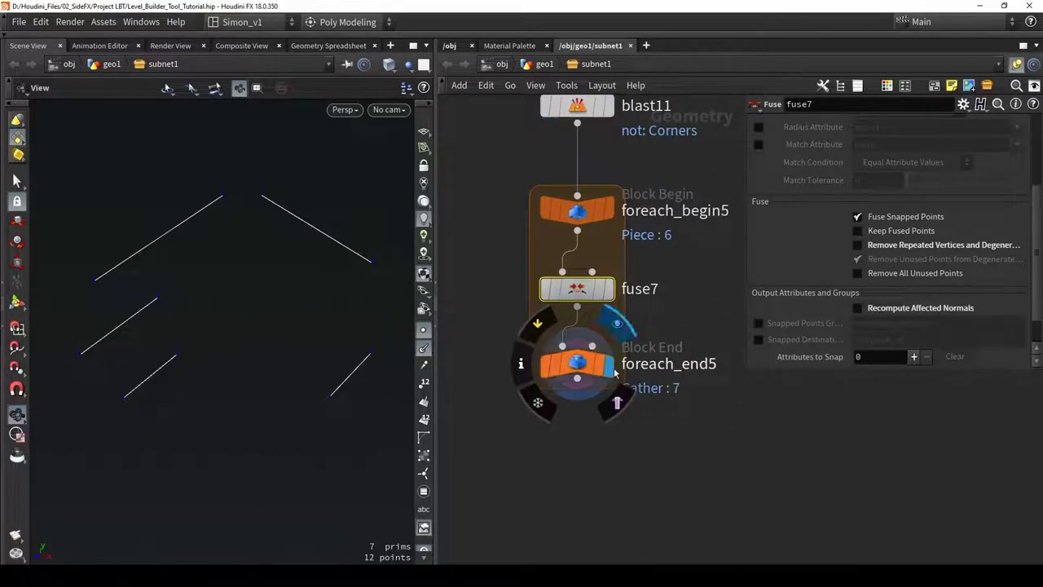
pyautogui.click(590, 365)
pyautogui.moveTo(252, 309); pyautogui.dragTo(369, 306)
pyautogui.moveTo(582, 366); pyautogui.dragTo(583, 374)
pyautogui.moveTo(306, 345); pyautogui.dragTo(269, 355)
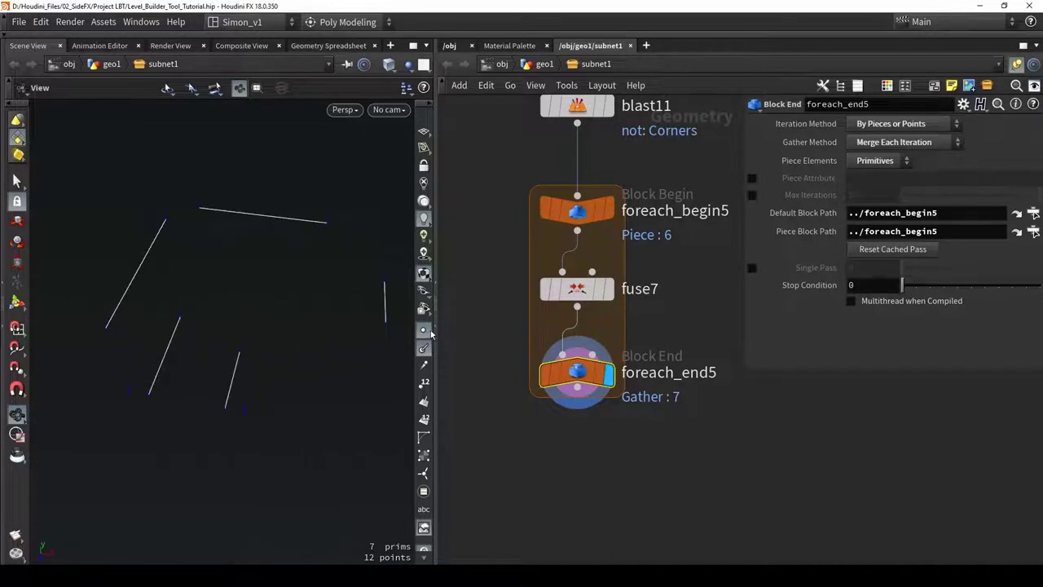
# Show the convert line branch's ground plane Object Merge as a template outline behind the loop result
pyautogui.press('h')
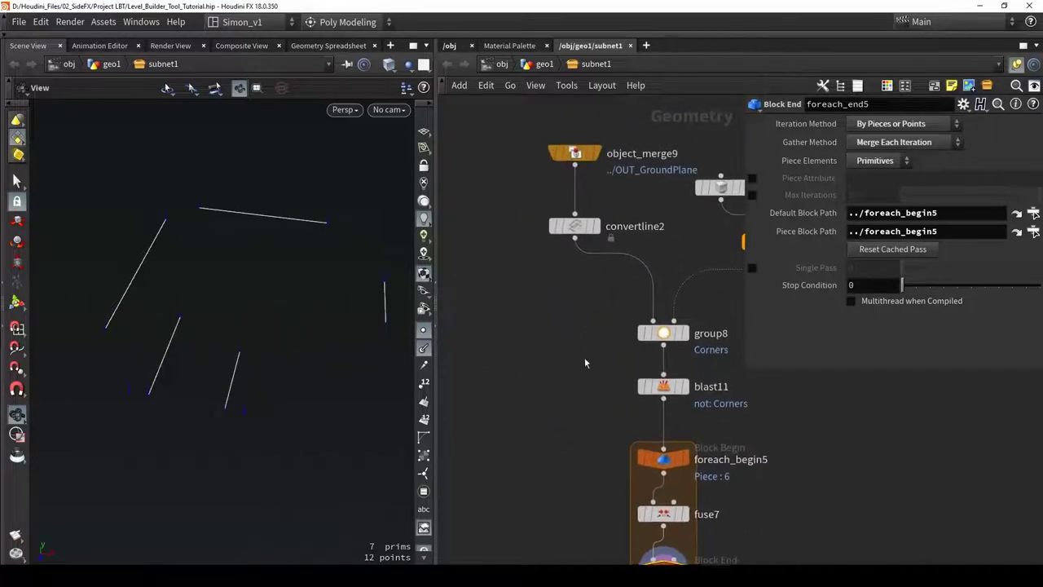
pyautogui.scroll(5, 590, 204)
pyautogui.click(585, 234)
pyautogui.moveTo(293, 326); pyautogui.dragTo(257, 365)
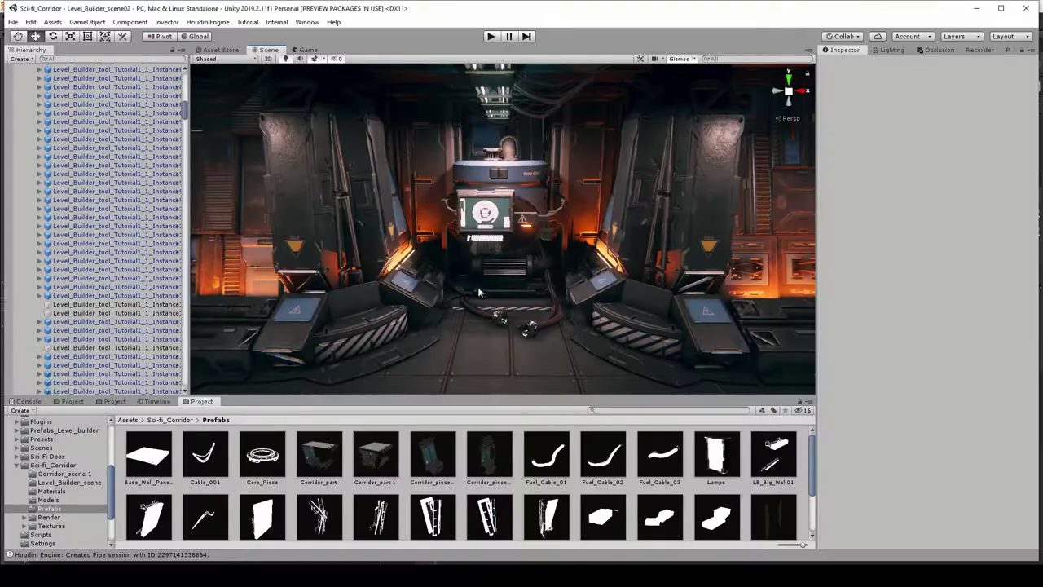
# Switch to Unity and examine the end section of the sci-fi corridor from inside and from above
pyautogui.moveTo(475, 280)
pyautogui.mouseDown(button='right')
pyautogui.moveTo(496, 331)
pyautogui.moveTo(484, 356)
pyautogui.moveTo(473, 293)
pyautogui.mouseUp(button='right')
pyautogui.moveTo(458, 232); pyautogui.dragTo(436, 330, button='right')
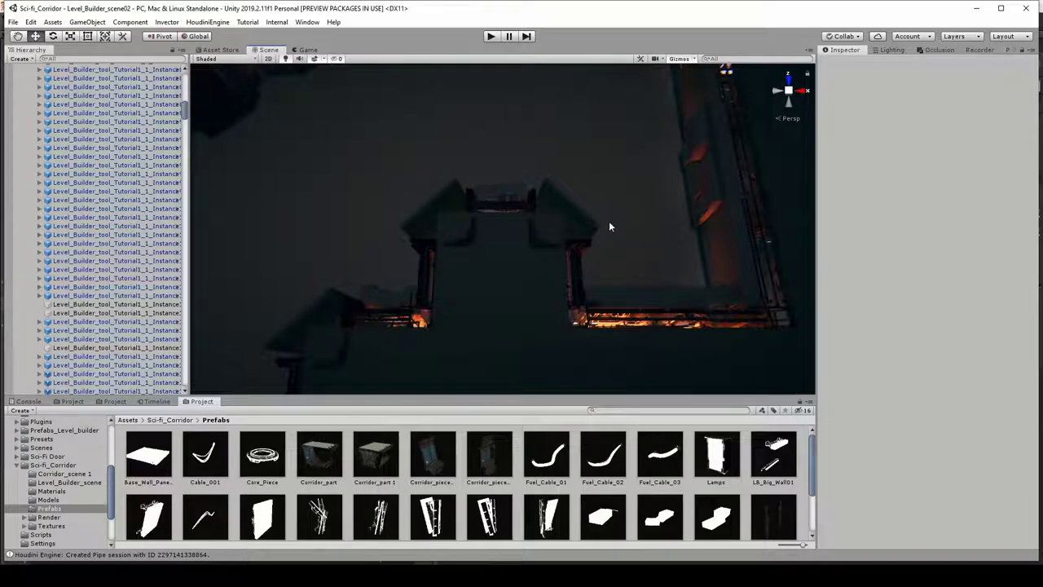
pyautogui.moveTo(513, 223); pyautogui.dragTo(498, 188, button='right')
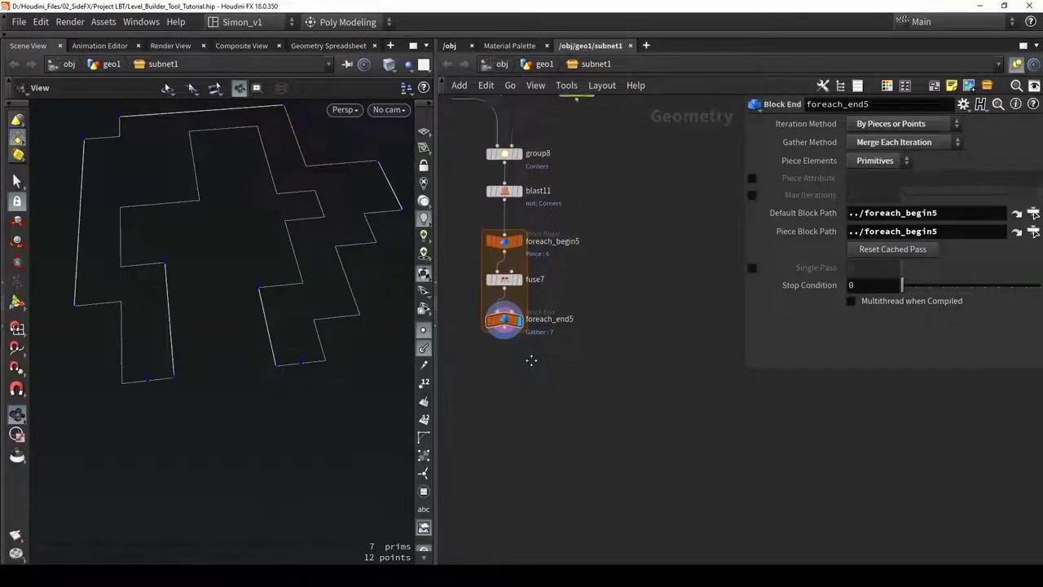
# Duplicate the Corners group and Blast nodes below the loop, wire the loop output and copied boxes into the new group, and display the result
pyautogui.scroll(-2, 531, 359)
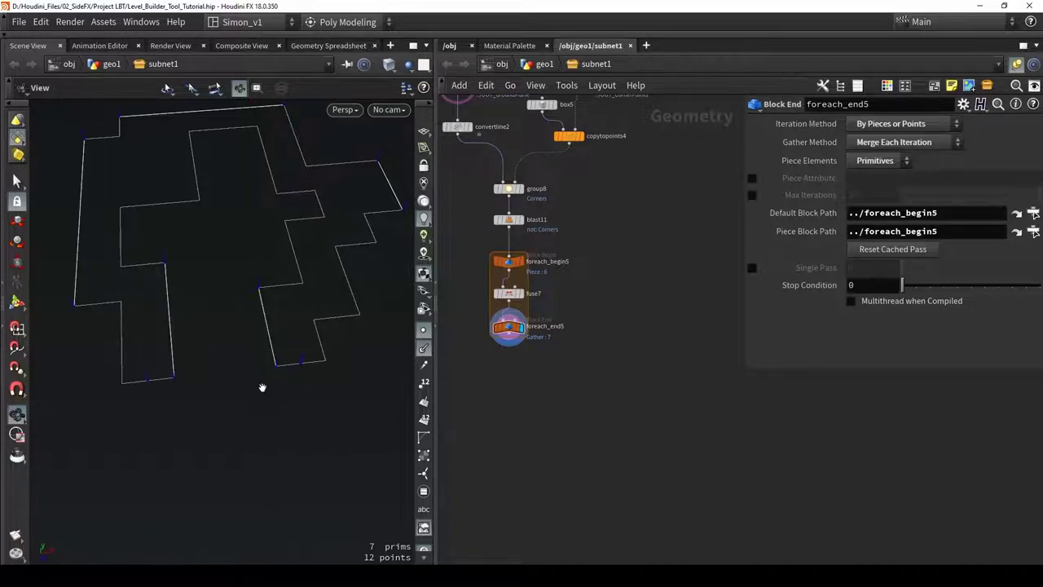
pyautogui.moveTo(531, 380); pyautogui.dragTo(541, 413, button='middle')
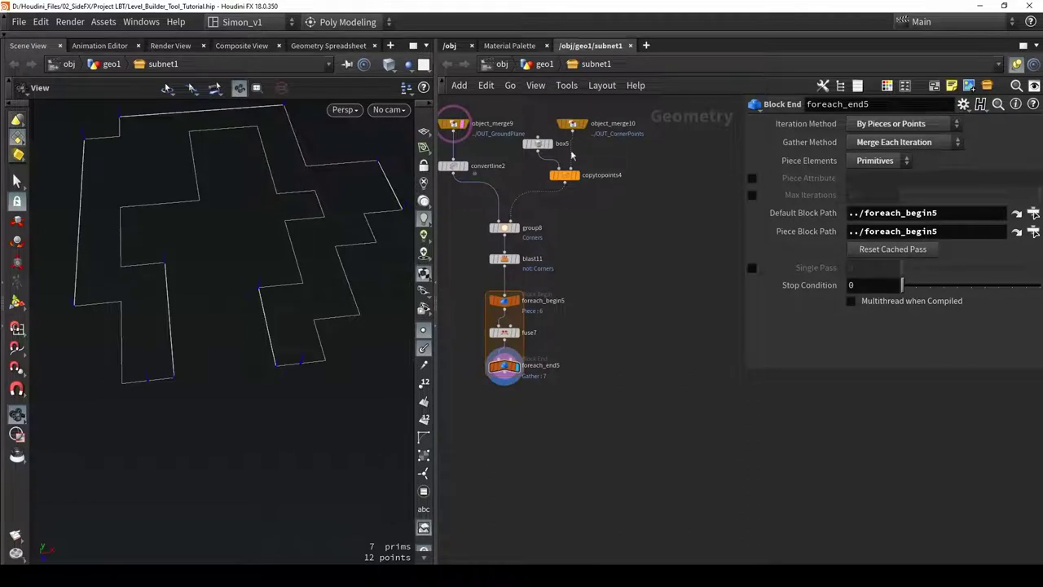
pyautogui.moveTo(503, 231)
pyautogui.moveTo(584, 270); pyautogui.dragTo(562, 408)
pyautogui.scroll(2, 497, 391)
pyautogui.scroll(2, 562, 331)
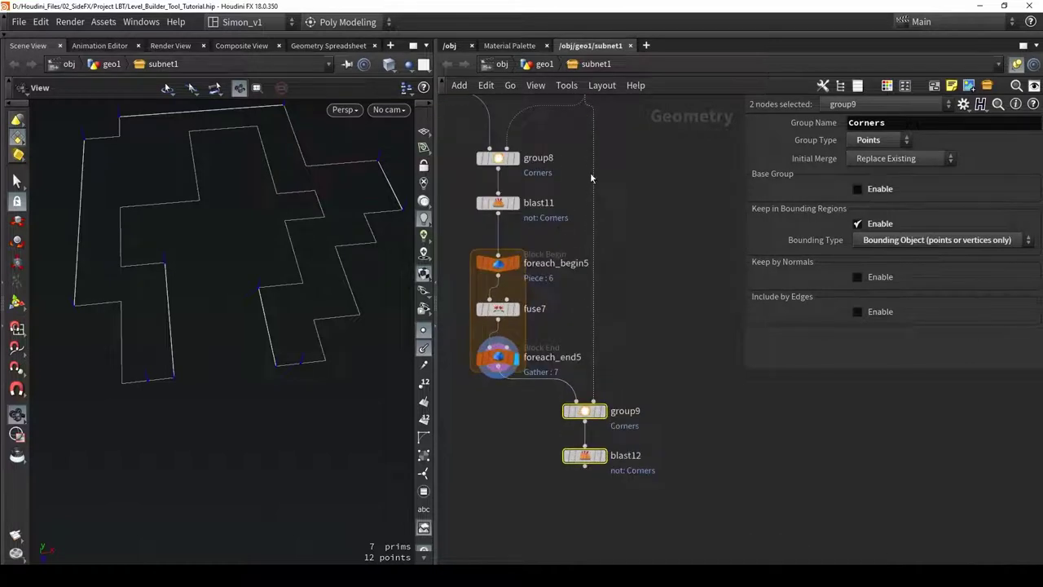
pyautogui.scroll(-2, 590, 172)
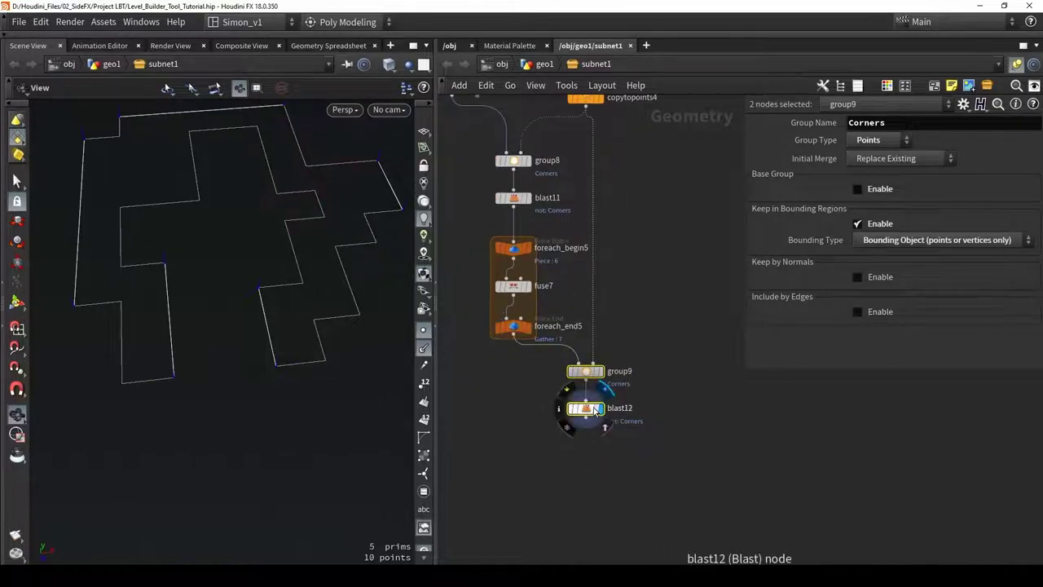
# Disable Delete Non Selected on the duplicated Blast node and check the remaining points against the ground outline
pyautogui.click(585, 408)
pyautogui.click(869, 174)
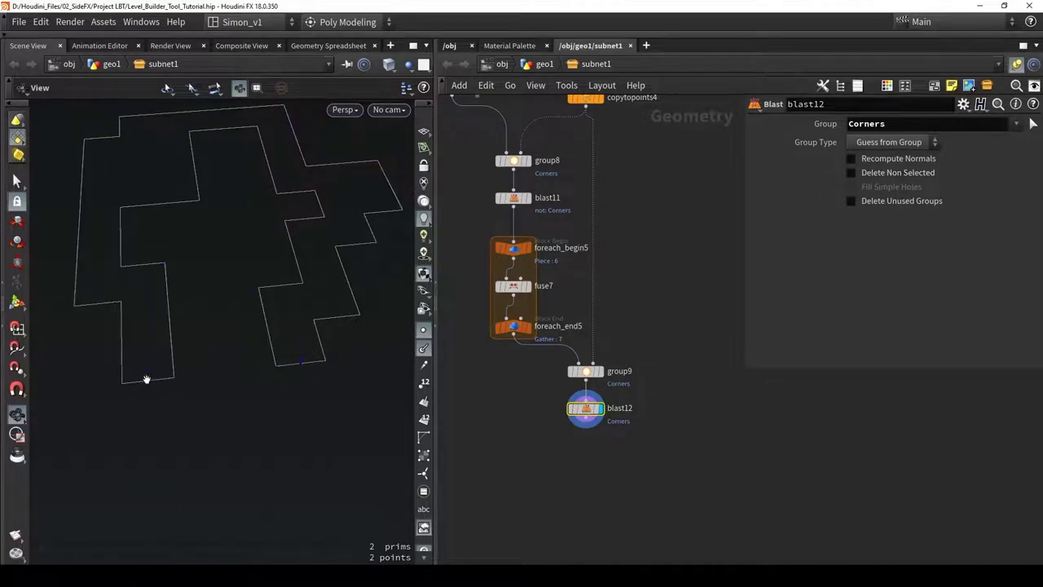
pyautogui.scroll(-2, 643, 464)
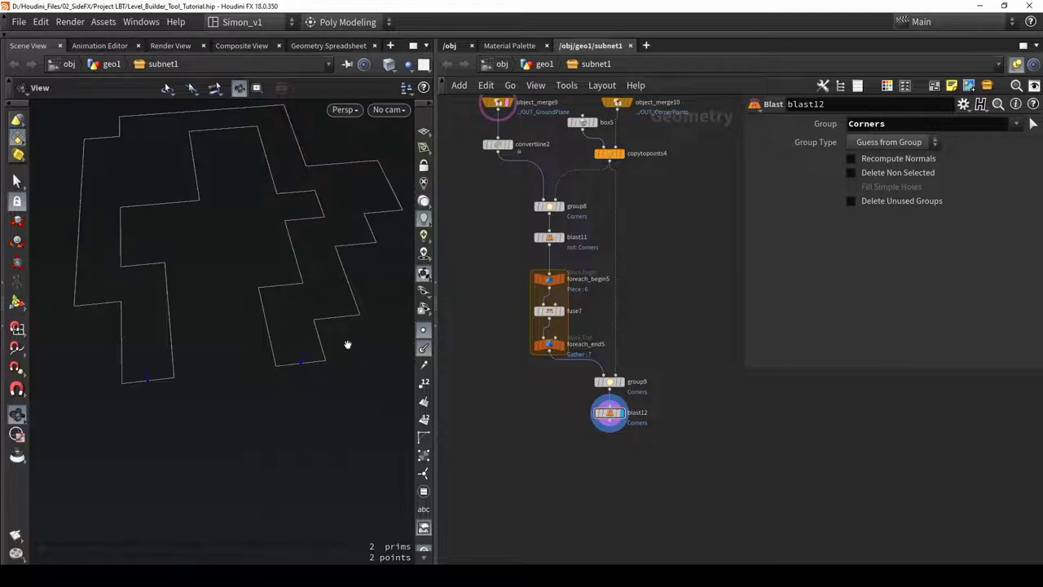
pyautogui.moveTo(269, 306); pyautogui.dragTo(306, 359)
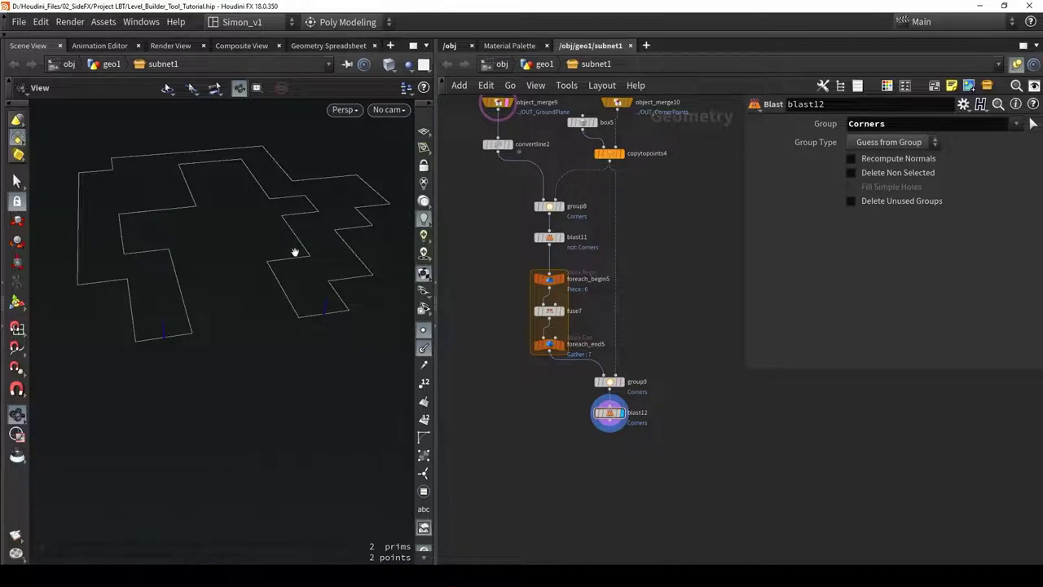
# Reshape the path by moving the end point of curve1, check both corridor ends, and reselect the second Blast node
pyautogui.moveTo(517, 317); pyautogui.dragTo(622, 412, button='middle')
pyautogui.scroll(-4, 562, 440)
pyautogui.scroll(2, 540, 261)
pyautogui.click(530, 199)
pyautogui.moveTo(293, 254); pyautogui.dragTo(50, 322)
pyautogui.press('Return')
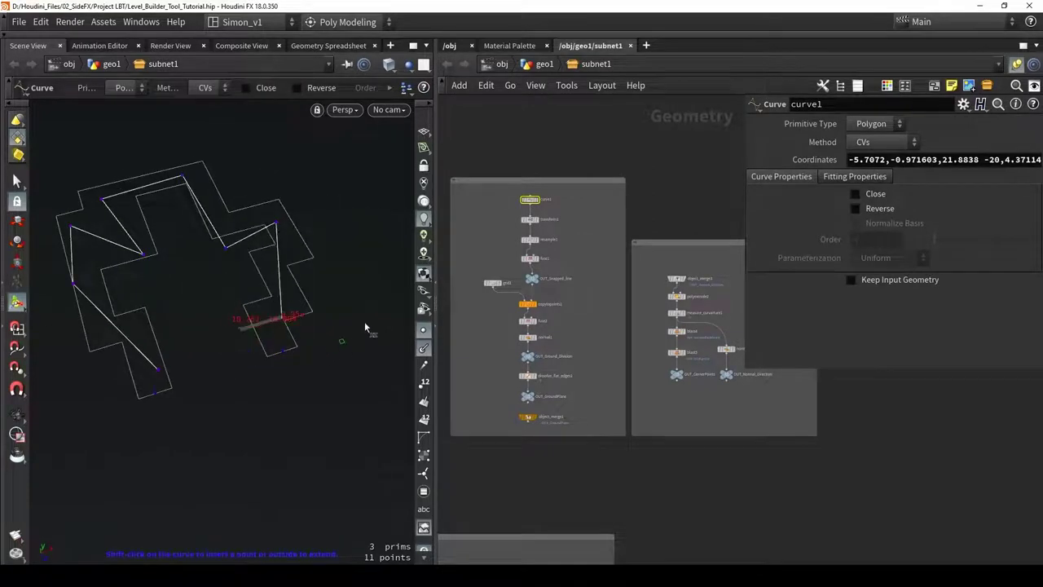
pyautogui.moveTo(369, 222); pyautogui.dragTo(354, 158)
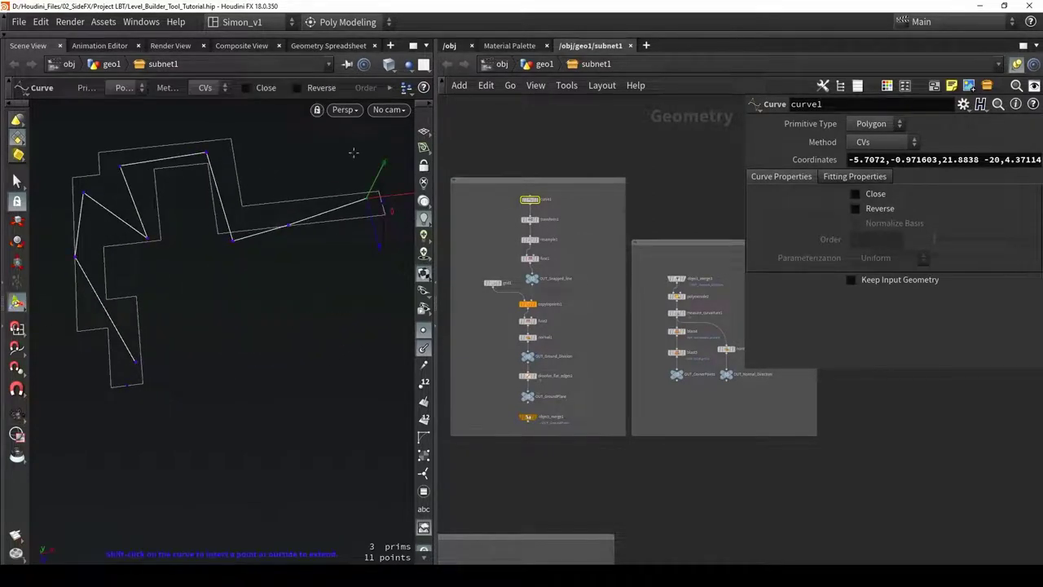
pyautogui.keyDown('alt'); pyautogui.moveTo(340, 222); pyautogui.dragTo(239, 250, button='middle'); pyautogui.keyUp('alt')
pyautogui.scroll(8, 270, 223)
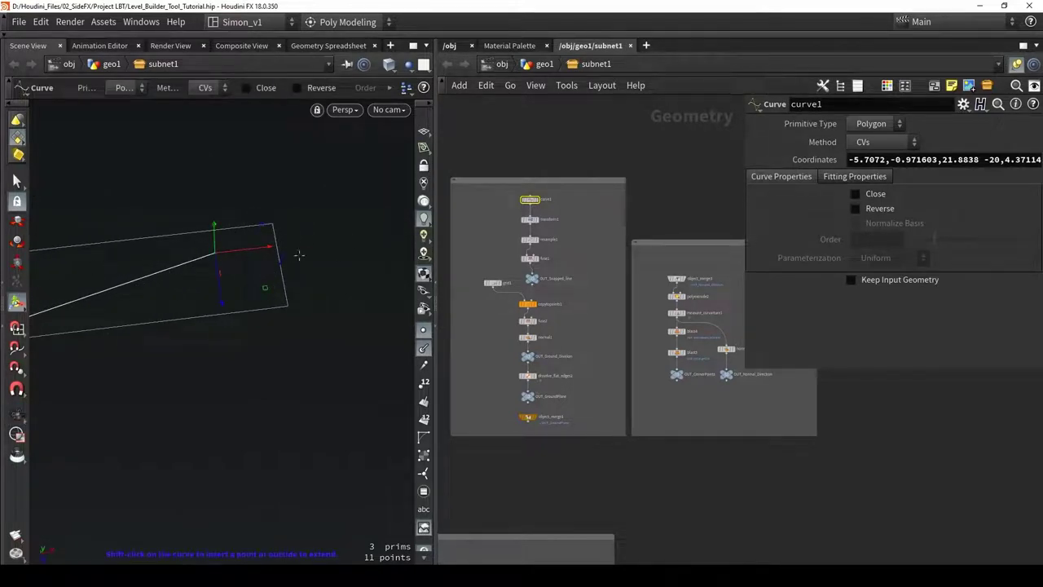
pyautogui.scroll(-8, 305, 249)
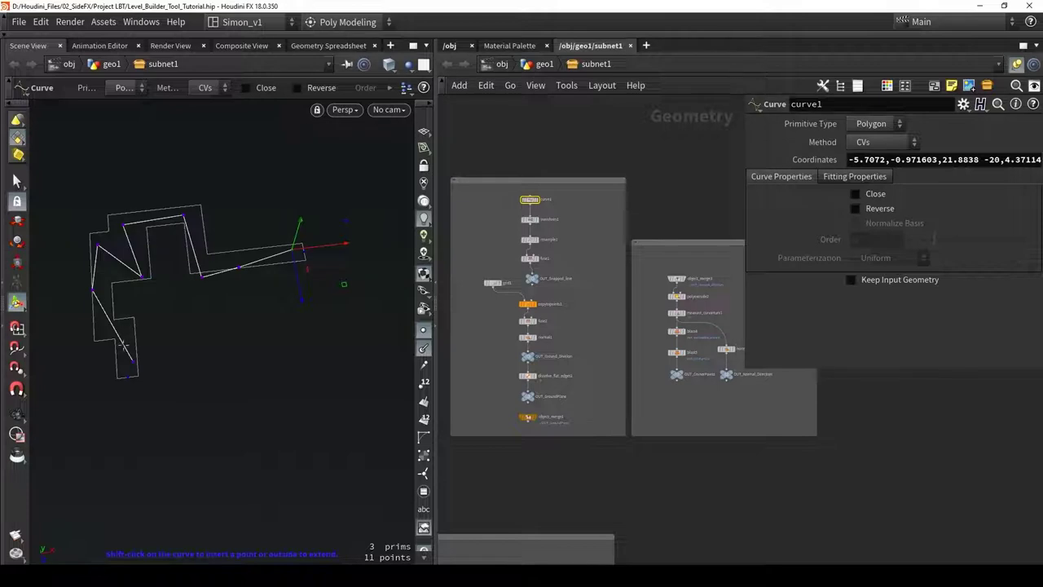
pyautogui.scroll(-3, 617, 397)
pyautogui.moveTo(674, 484); pyautogui.dragTo(605, 378, button='middle')
pyautogui.scroll(8, 606, 377)
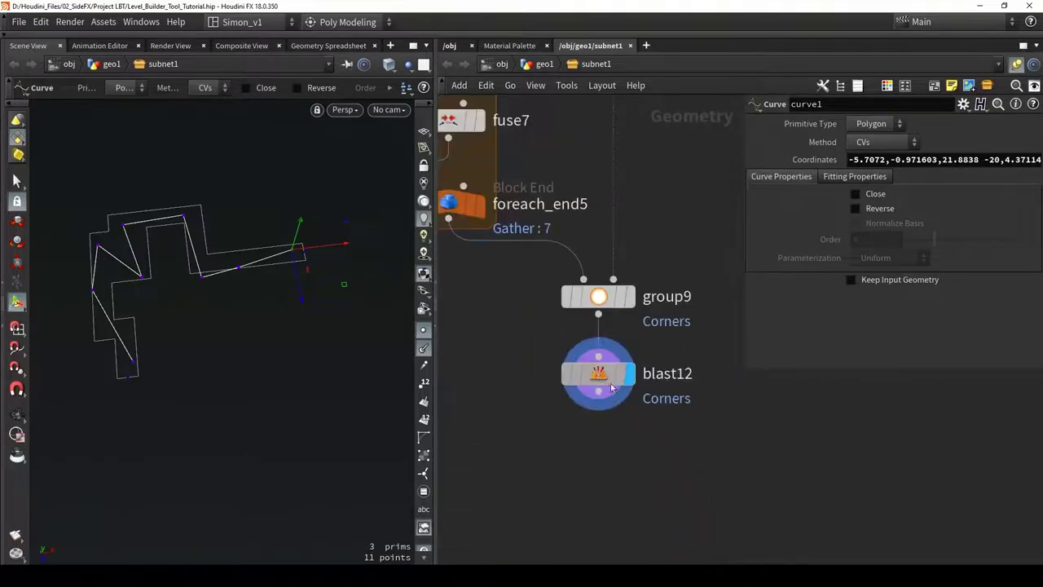
pyautogui.click(605, 378)
# Duplicate an Object Merge node and set its Object 1 to the OUT_Normal_Direction node
pyautogui.moveTo(631, 428); pyautogui.dragTo(606, 393, button='middle')
pyautogui.scroll(-5, 606, 392)
pyautogui.moveTo(642, 293); pyautogui.dragTo(656, 417, button='middle')
pyautogui.scroll(-2, 617, 305)
pyautogui.scroll(-2, 656, 417)
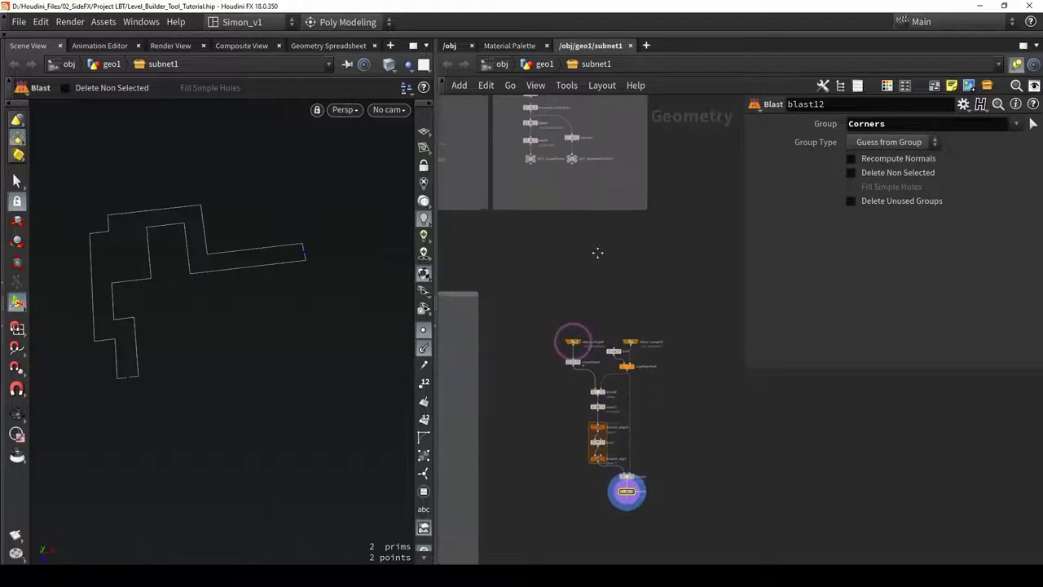
pyautogui.moveTo(586, 227); pyautogui.dragTo(629, 359, button='middle')
pyautogui.scroll(1, 612, 274)
pyautogui.scroll(6, 612, 277)
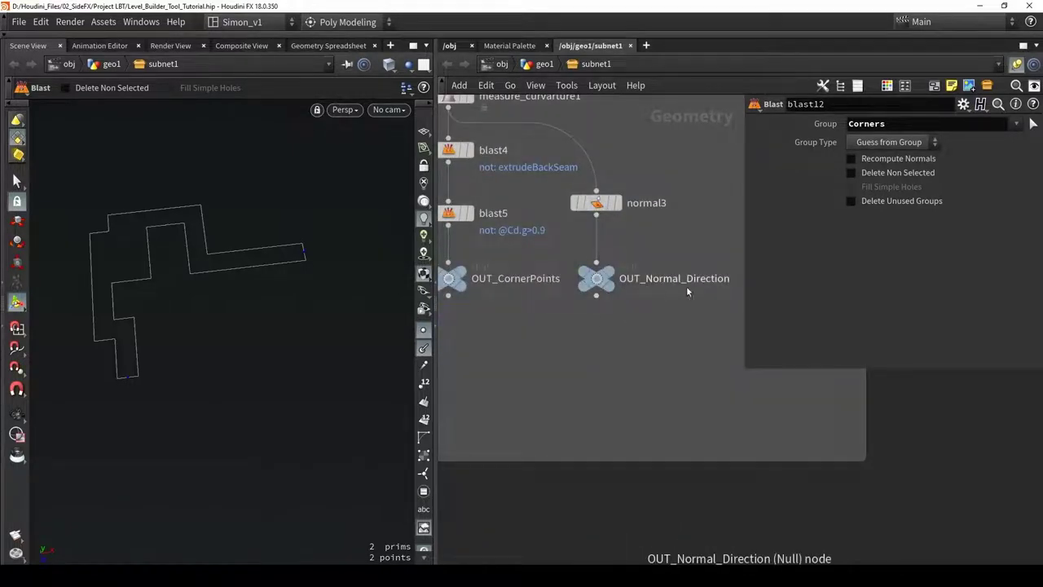
pyautogui.moveTo(678, 387); pyautogui.dragTo(603, 271, button='middle')
pyautogui.scroll(-4, 602, 271)
pyautogui.moveTo(638, 361); pyautogui.dragTo(599, 282, button='middle')
pyautogui.scroll(-2, 599, 282)
pyautogui.moveTo(722, 424); pyautogui.dragTo(638, 234, button='middle')
pyautogui.keyDown('alt'); pyautogui.moveTo(531, 213); pyautogui.dragTo(589, 265); pyautogui.keyUp('alt')
pyautogui.moveTo(602, 217); pyautogui.dragTo(666, 371, button='middle')
pyautogui.moveTo(537, 167); pyautogui.dragTo(935, 164)
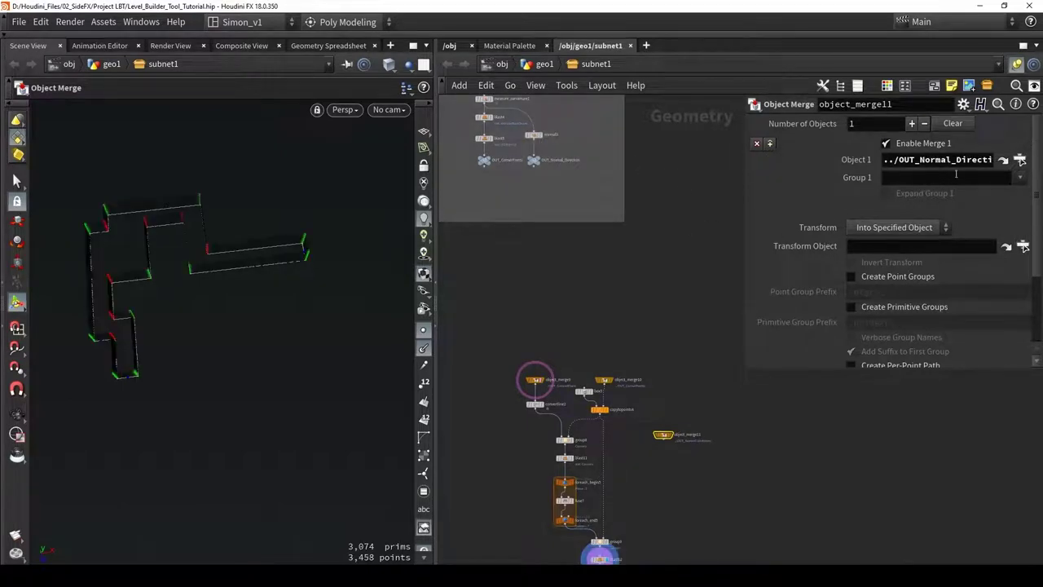
# Place the normal direction Object Merge node beside the second Blast node
pyautogui.moveTo(703, 482); pyautogui.dragTo(638, 173, button='middle')
pyautogui.moveTo(639, 177); pyautogui.dragTo(624, 299)
pyautogui.scroll(3, 575, 334)
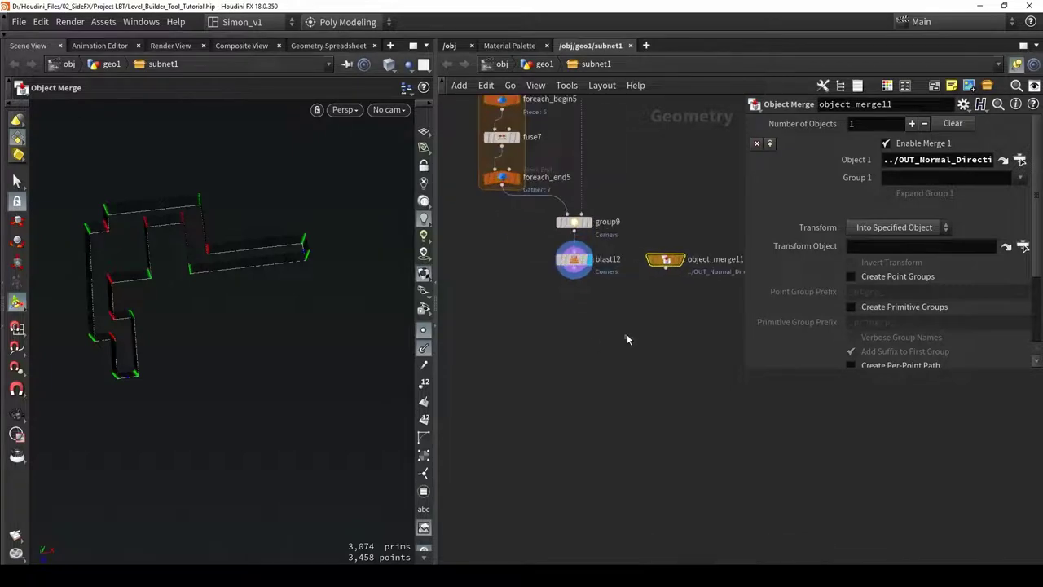
# Add an Attribute Transfer node with the second Blast as first input and the normal direction Object Merge as second
pyautogui.press('Tab')
pyautogui.write('att')
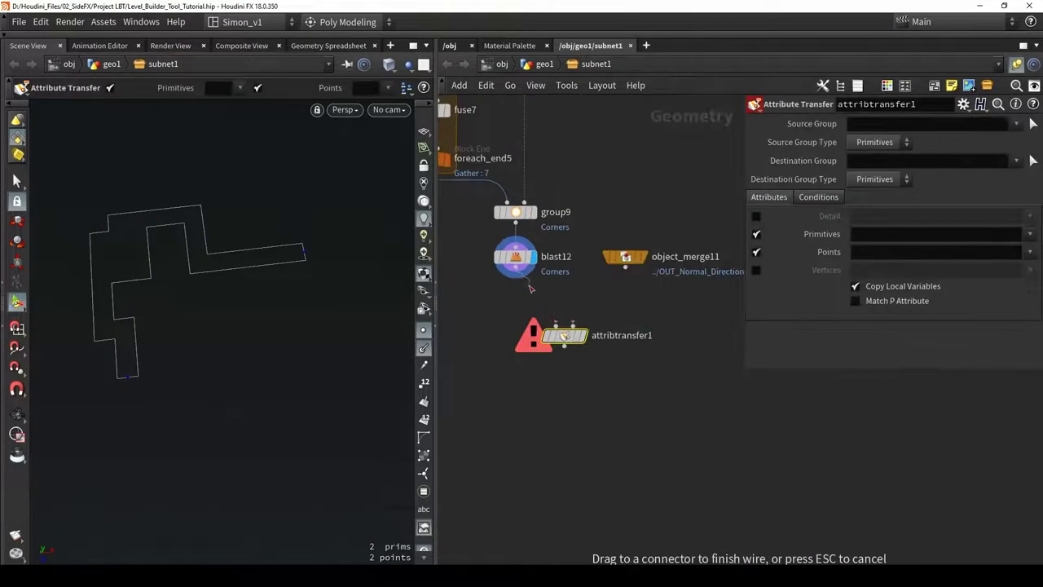
pyautogui.moveTo(530, 286); pyautogui.dragTo(549, 311)
pyautogui.moveTo(626, 267); pyautogui.dragTo(580, 330)
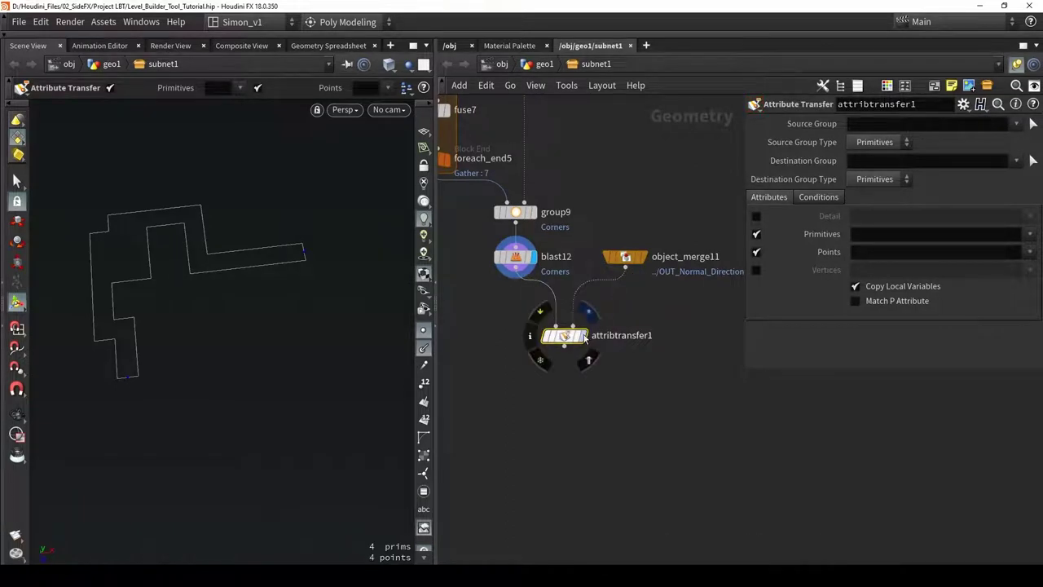
# Display the Attribute Transfer result and examine the normals on the points at both corridor ends
pyautogui.click(583, 337)
pyautogui.keyDown('alt'); pyautogui.moveTo(185, 329); pyautogui.dragTo(235, 313, button='middle'); pyautogui.keyUp('alt')
pyautogui.scroll(10, 155, 371)
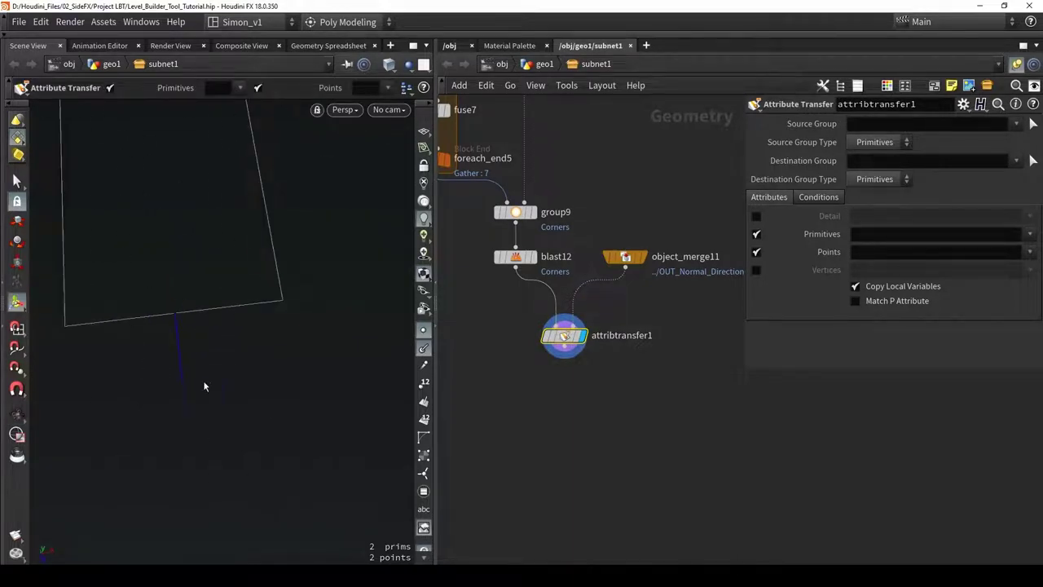
pyautogui.scroll(-10, 188, 373)
pyautogui.keyDown('alt'); pyautogui.moveTo(329, 190); pyautogui.dragTo(128, 318, button='middle'); pyautogui.keyUp('alt')
pyautogui.keyDown('alt'); pyautogui.moveTo(339, 233); pyautogui.dragTo(273, 271, button='middle'); pyautogui.keyUp('alt')
pyautogui.moveTo(273, 270); pyautogui.dragTo(216, 305)
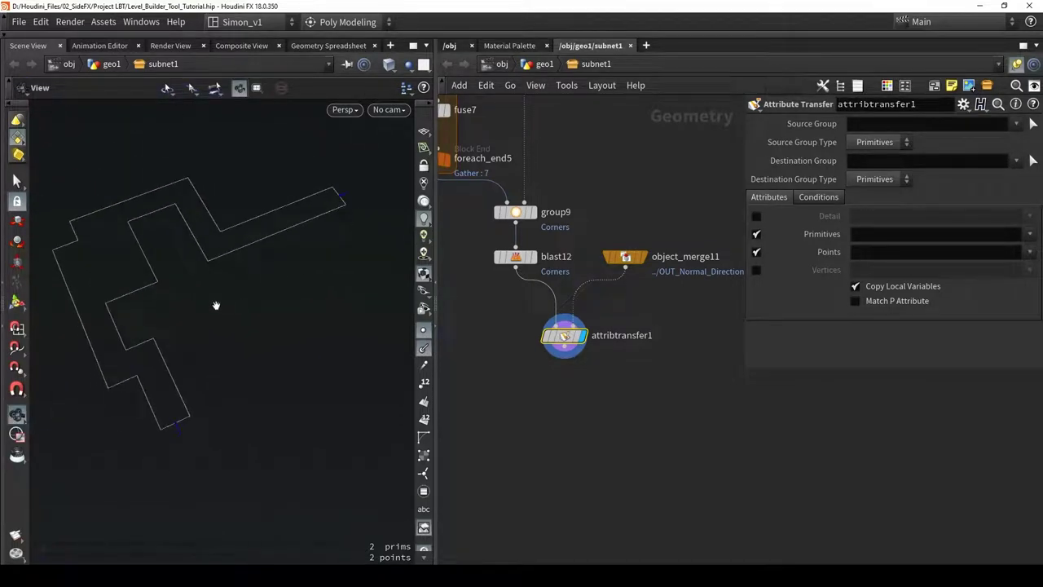
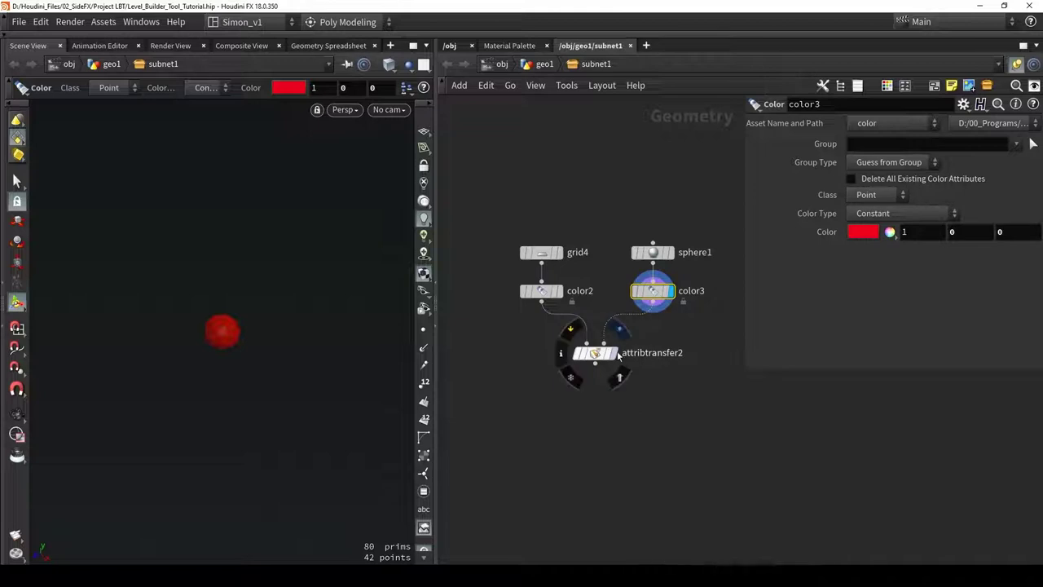
# Display the demo Attribute Transfer node below the two Color nodes and reduce its Distance Threshold to 0.25
pyautogui.click(602, 355)
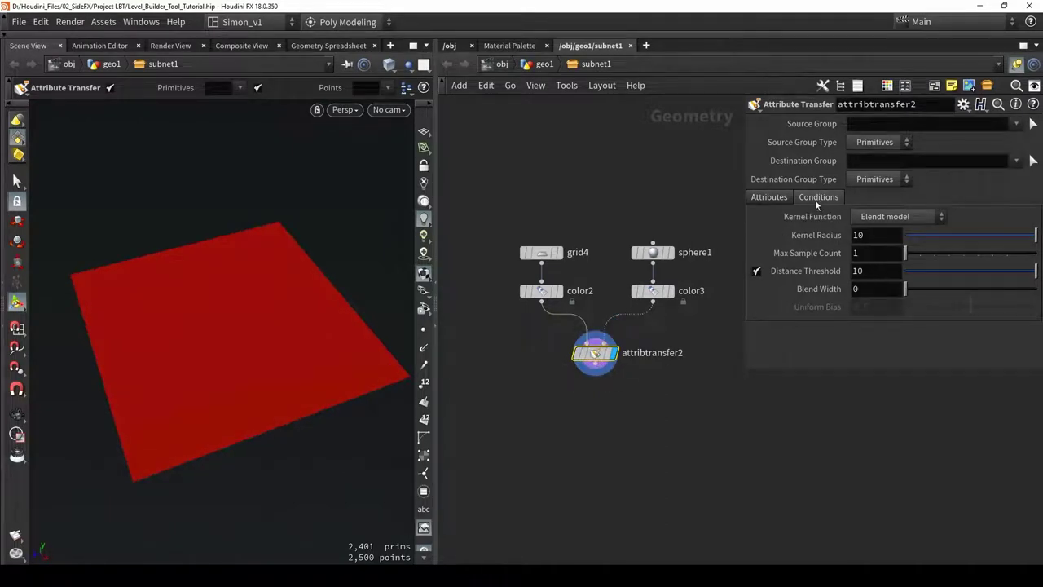
pyautogui.moveTo(1037, 277); pyautogui.dragTo(937, 272)
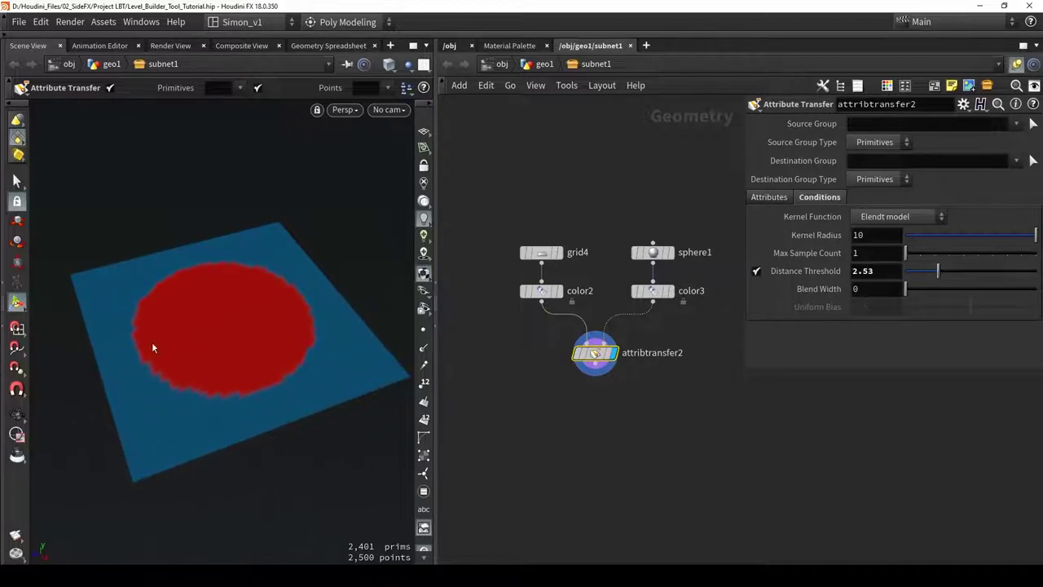
pyautogui.moveTo(935, 273); pyautogui.dragTo(907, 270)
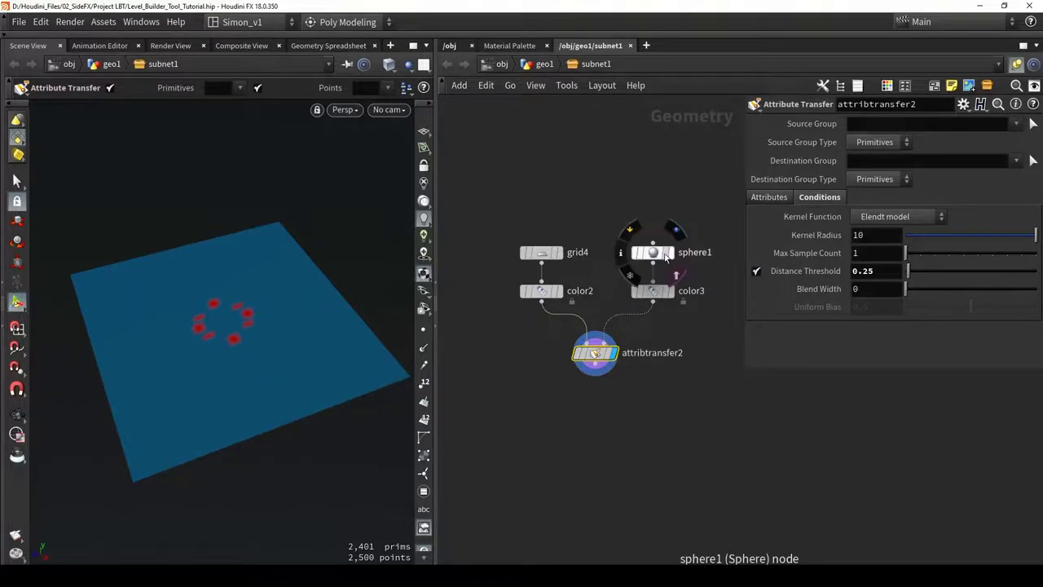
# Show the sphere as a template over the grid and examine the red patches around its points up close
pyautogui.click(665, 254)
pyautogui.scroll(8, 195, 308)
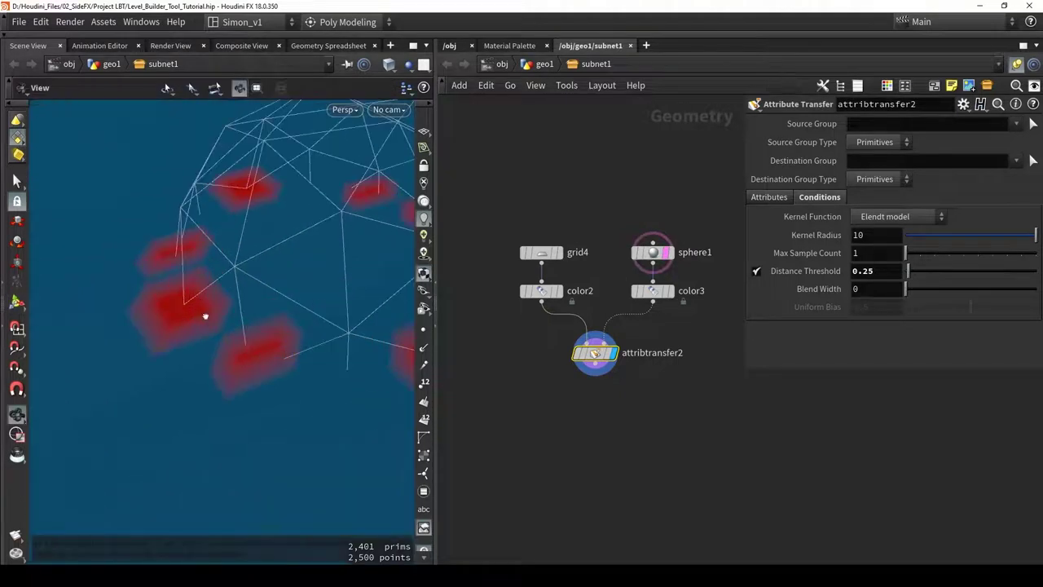
pyautogui.keyDown('alt'); pyautogui.moveTo(178, 299); pyautogui.dragTo(247, 291); pyautogui.keyUp('alt')
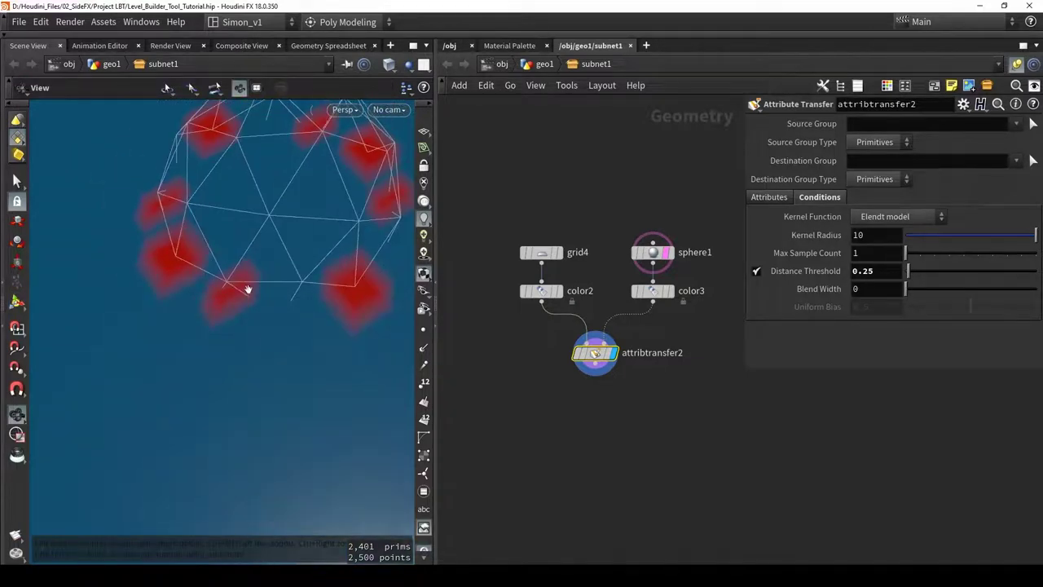
# Set the Class of both Color nodes to Primitive and inspect the color transfer around the sphere
pyautogui.click(651, 291)
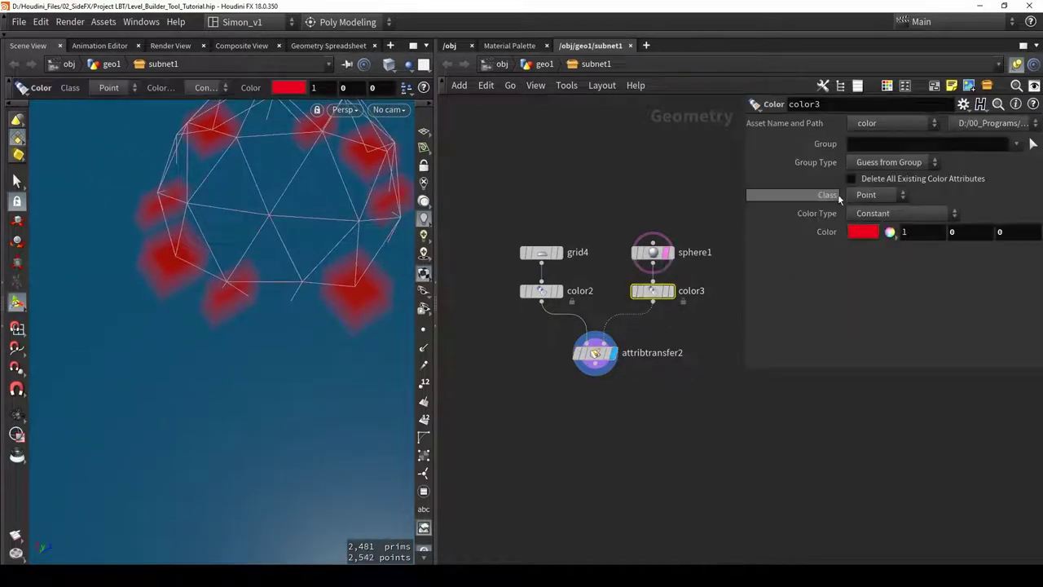
pyautogui.moveTo(683, 311); pyautogui.dragTo(539, 280)
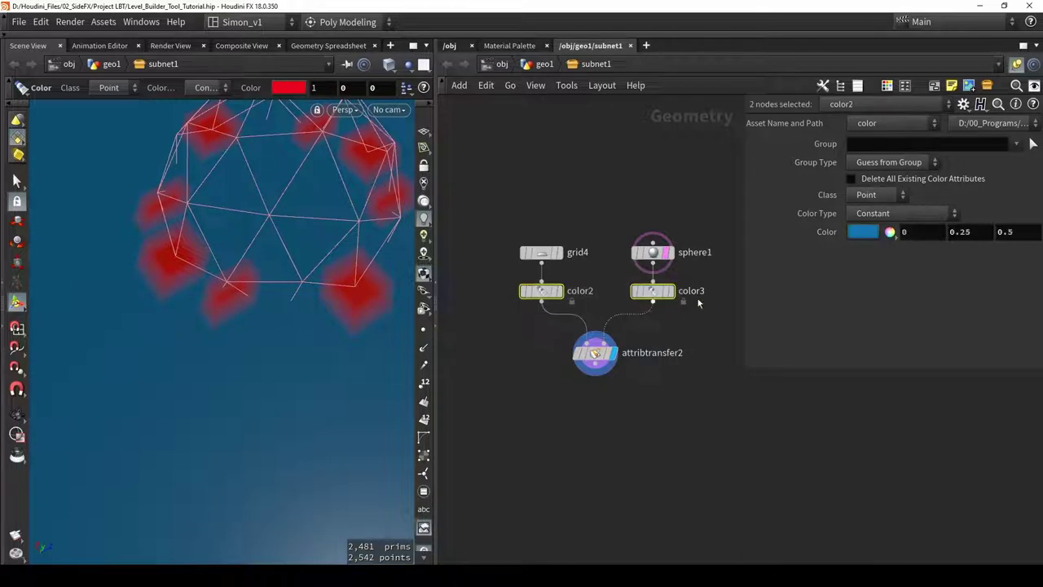
pyautogui.click(864, 196)
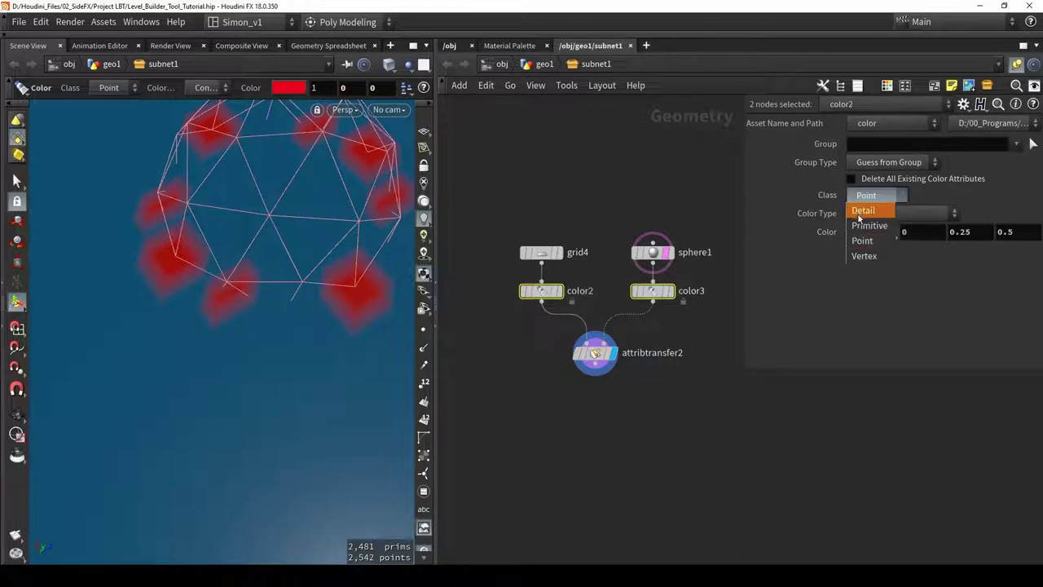
pyautogui.click(865, 225)
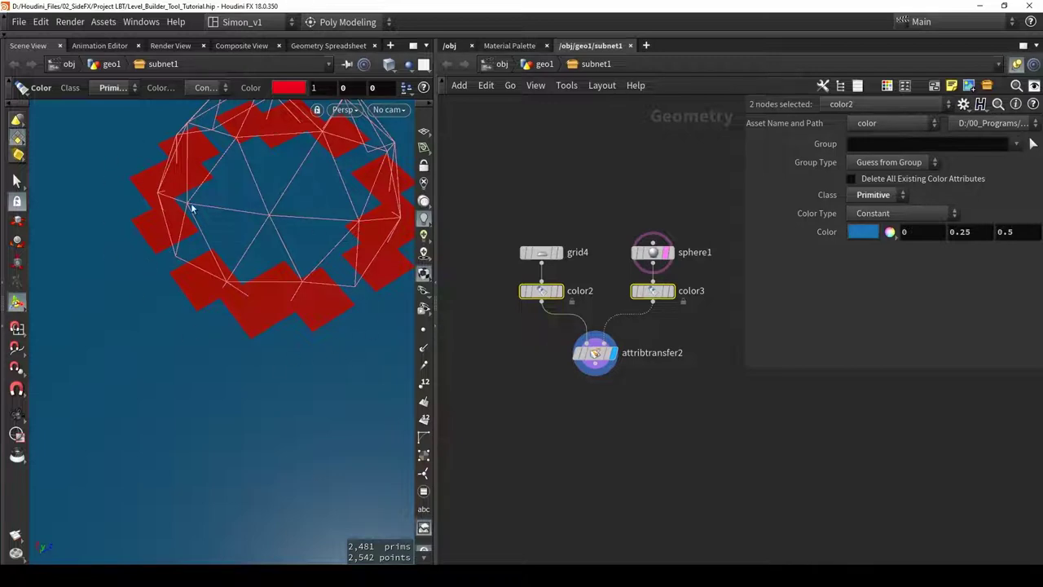
pyautogui.keyDown('alt'); pyautogui.moveTo(185, 199); pyautogui.dragTo(260, 326); pyautogui.keyUp('alt')
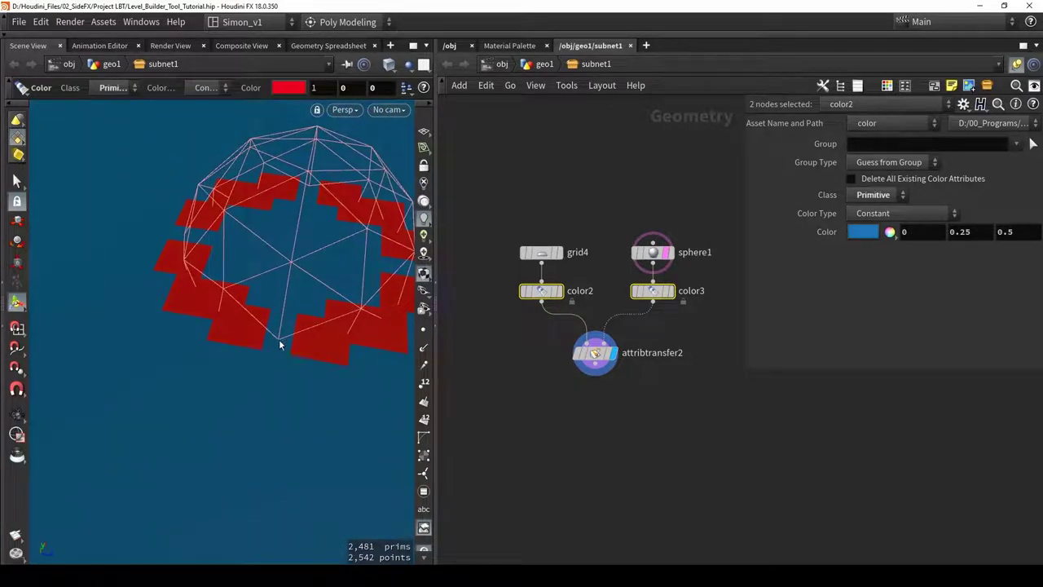
pyautogui.keyDown('alt'); pyautogui.moveTo(281, 336); pyautogui.dragTo(318, 370); pyautogui.keyUp('alt')
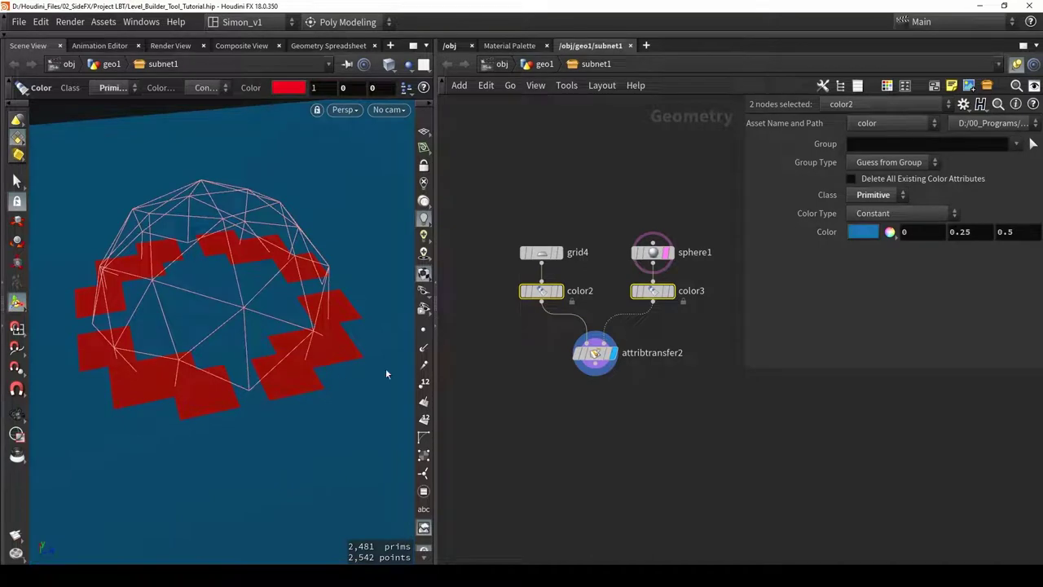
# Set the Class of both Color nodes back to Point
pyautogui.click(864, 195)
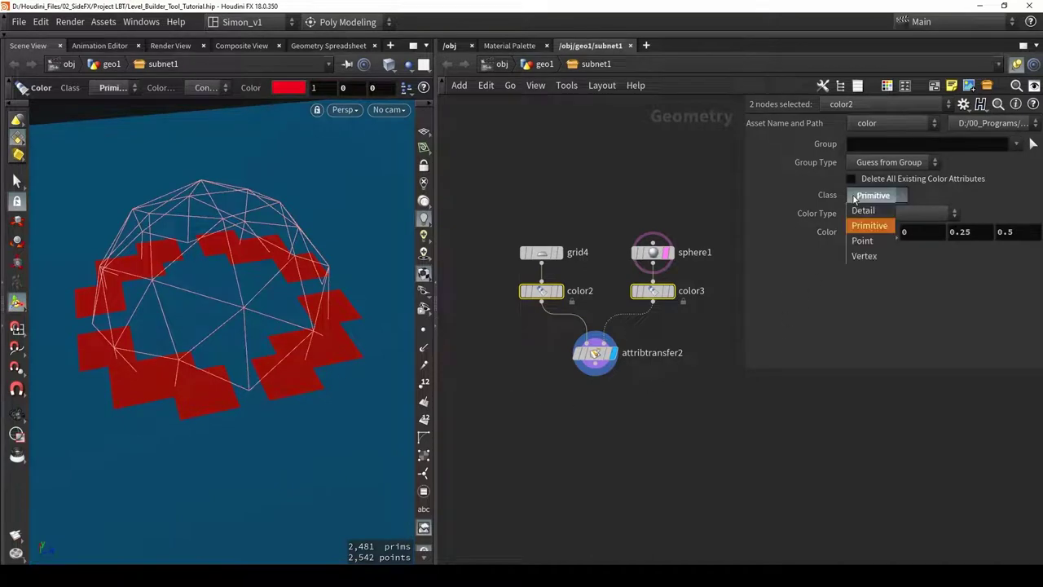
pyautogui.click(862, 240)
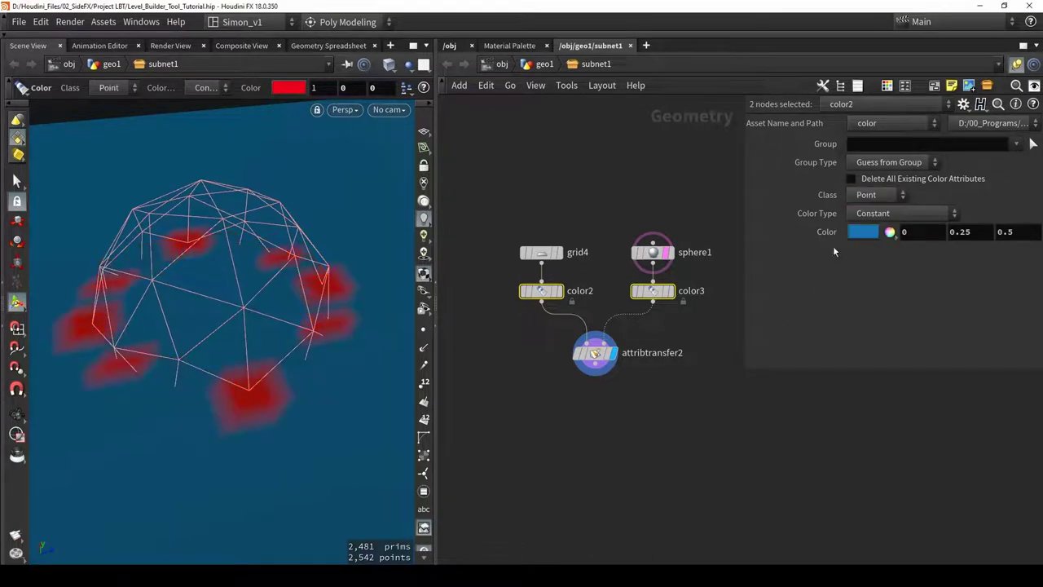
pyautogui.keyDown('alt'); pyautogui.moveTo(312, 302); pyautogui.dragTo(337, 303); pyautogui.keyUp('alt')
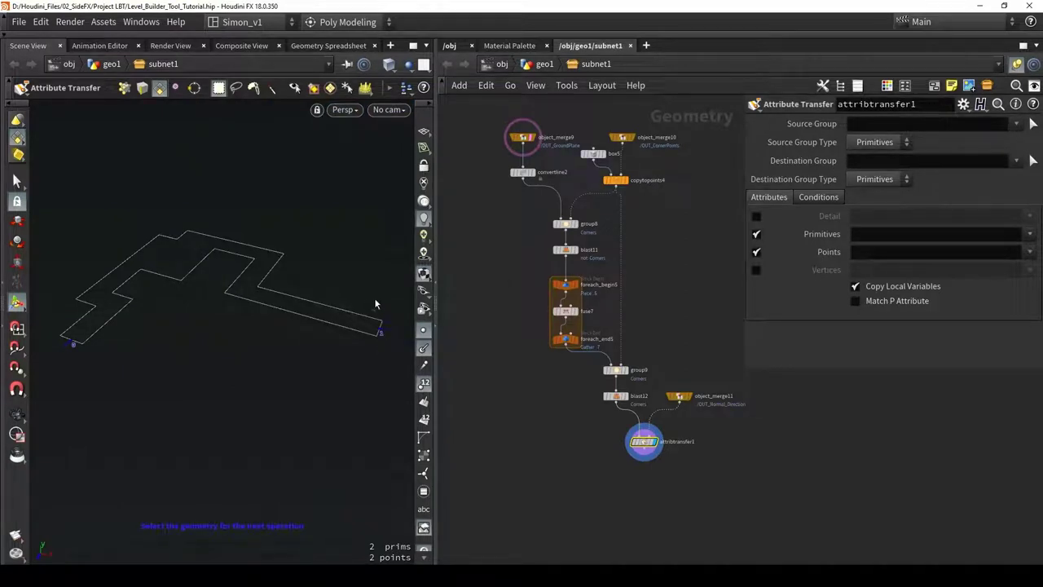
# Copy the Add, Attribute Create and Clean nodes from the second branch of the convex points Split node
pyautogui.moveTo(535, 435); pyautogui.dragTo(620, 366, button='middle')
pyautogui.scroll(-3, 620, 367)
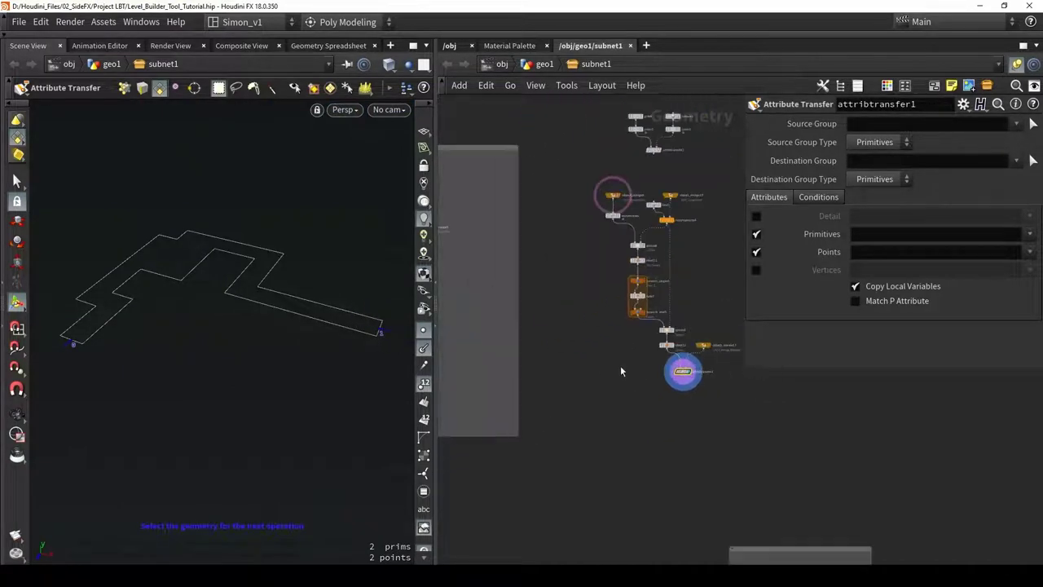
pyautogui.moveTo(612, 411); pyautogui.dragTo(673, 390, button='middle')
pyautogui.moveTo(552, 368); pyautogui.dragTo(636, 361, button='middle')
pyautogui.scroll(4, 530, 359)
pyautogui.moveTo(615, 437); pyautogui.dragTo(523, 299)
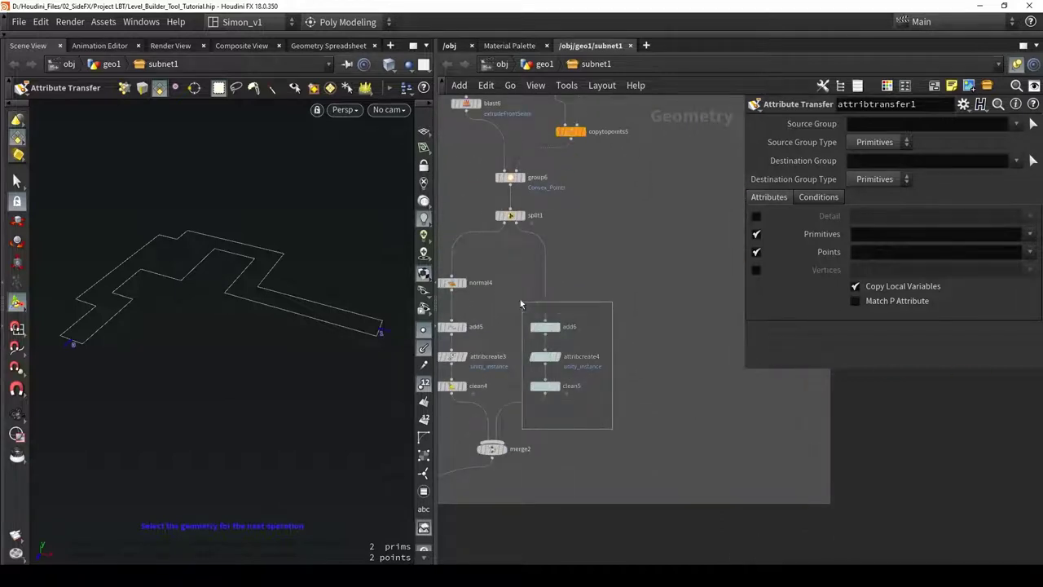
pyautogui.scroll(-3, 521, 285)
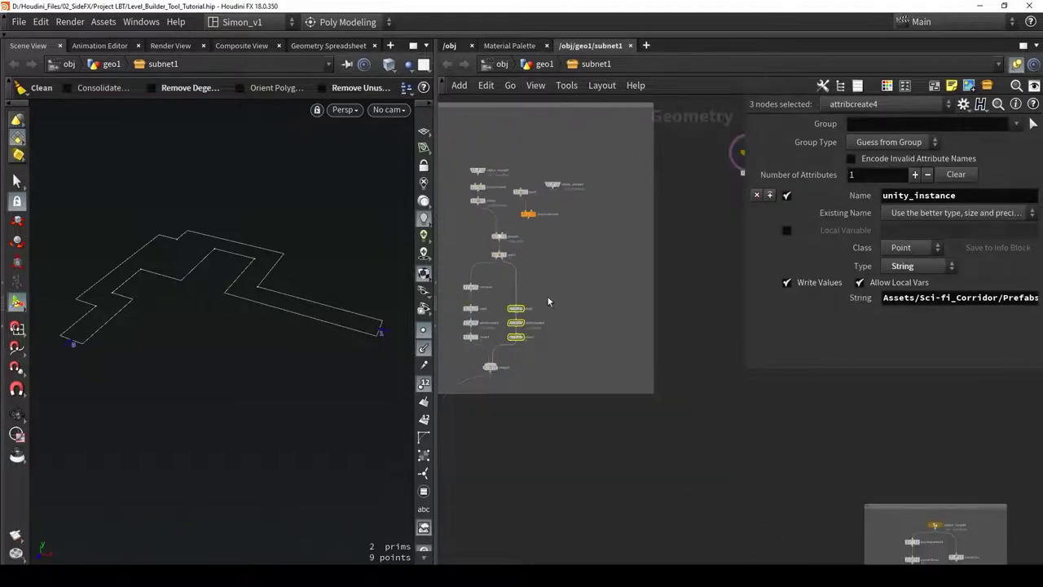
pyautogui.hotkey('ctrl', 'c')
# Paste the Add, Attribute Create and Clean chain, connect it to the end-point Attribute Transfer and align it below
pyautogui.moveTo(601, 303); pyautogui.dragTo(519, 319, button='middle')
pyautogui.scroll(-1, 530, 320)
pyautogui.moveTo(669, 348); pyautogui.dragTo(630, 356, button='middle')
pyautogui.scroll(5, 652, 364)
pyautogui.hotkey('ctrl', 'v')
pyautogui.scroll(3, 665, 356)
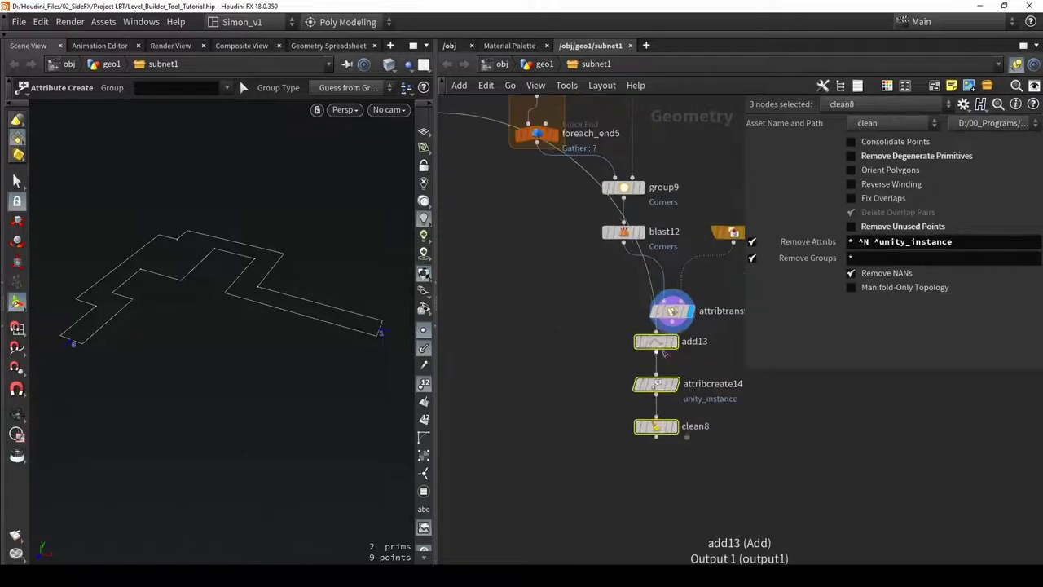
pyautogui.moveTo(658, 343); pyautogui.dragTo(632, 378)
pyautogui.click(654, 351)
pyautogui.moveTo(672, 321); pyautogui.dragTo(668, 465)
pyautogui.scroll(-1, 624, 367)
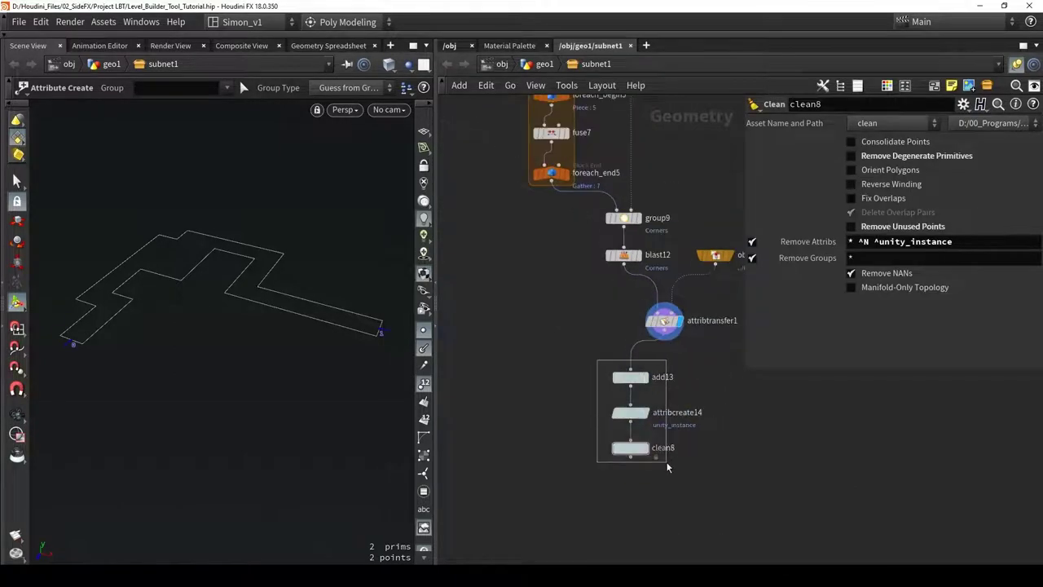
pyautogui.moveTo(629, 379); pyautogui.dragTo(659, 359)
# Check the full prefab path in the unity_instance string of the pasted Attribute Create node
pyautogui.click(666, 403)
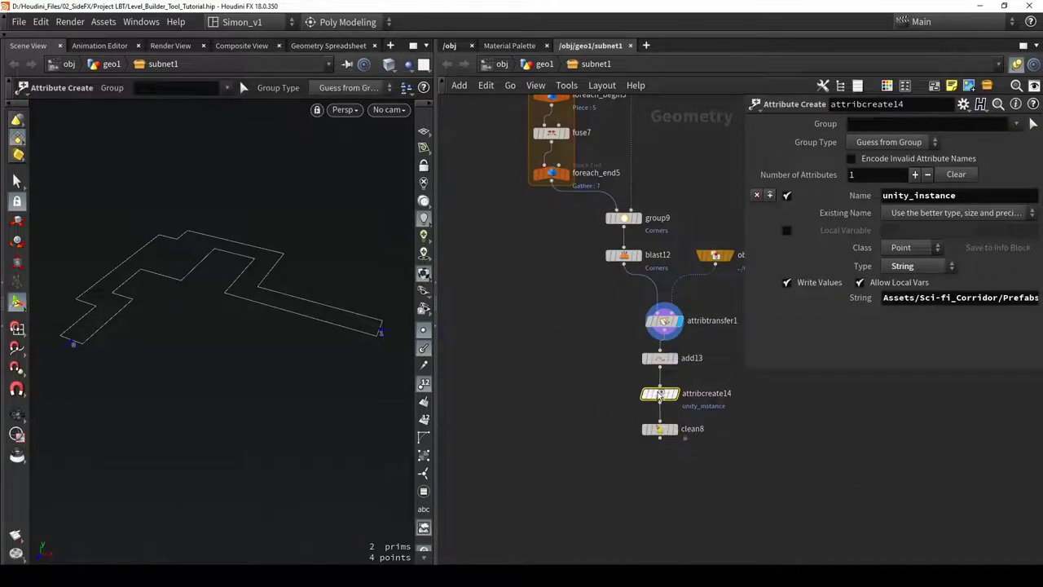
pyautogui.moveTo(743, 369); pyautogui.dragTo(518, 381)
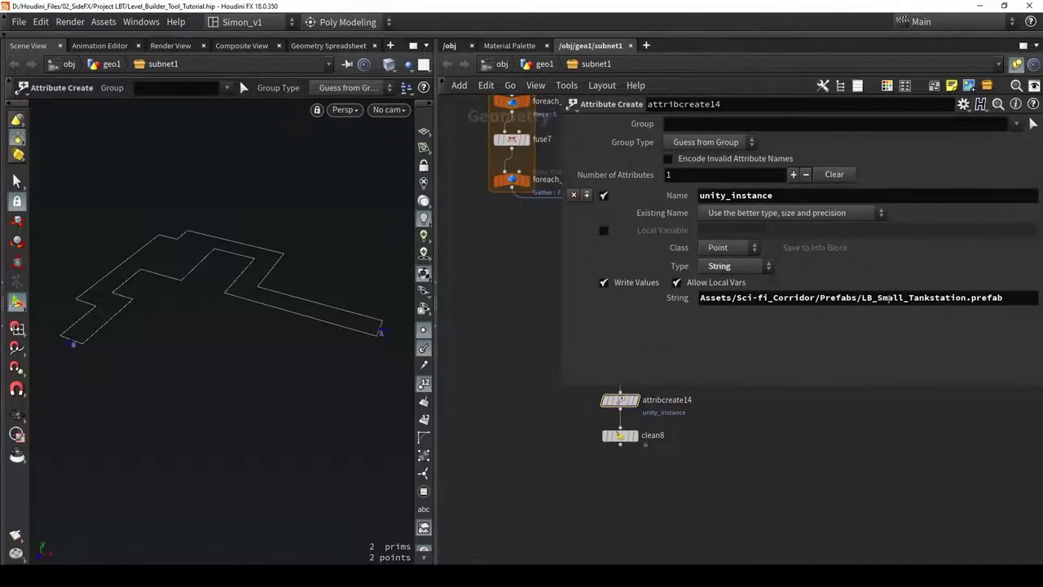
pyautogui.moveTo(875, 298); pyautogui.dragTo(961, 299)
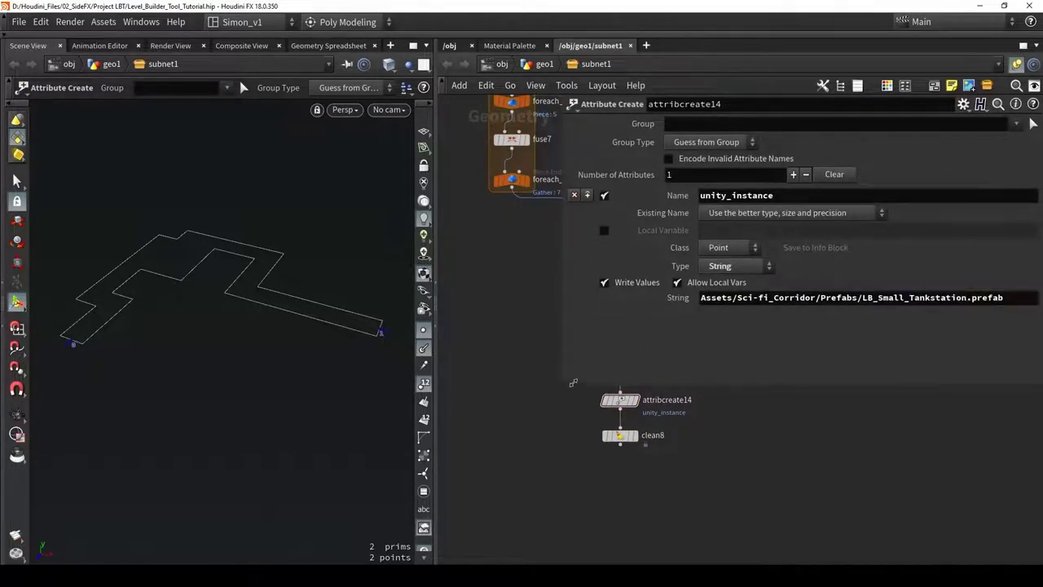
pyautogui.moveTo(561, 384); pyautogui.dragTo(817, 390)
# Insert a Merge node on the output wire of merge2 and place it between the two node groups
pyautogui.scroll(-7, 757, 334)
pyautogui.moveTo(664, 260); pyautogui.dragTo(707, 256, button='middle')
pyautogui.scroll(-3, 707, 255)
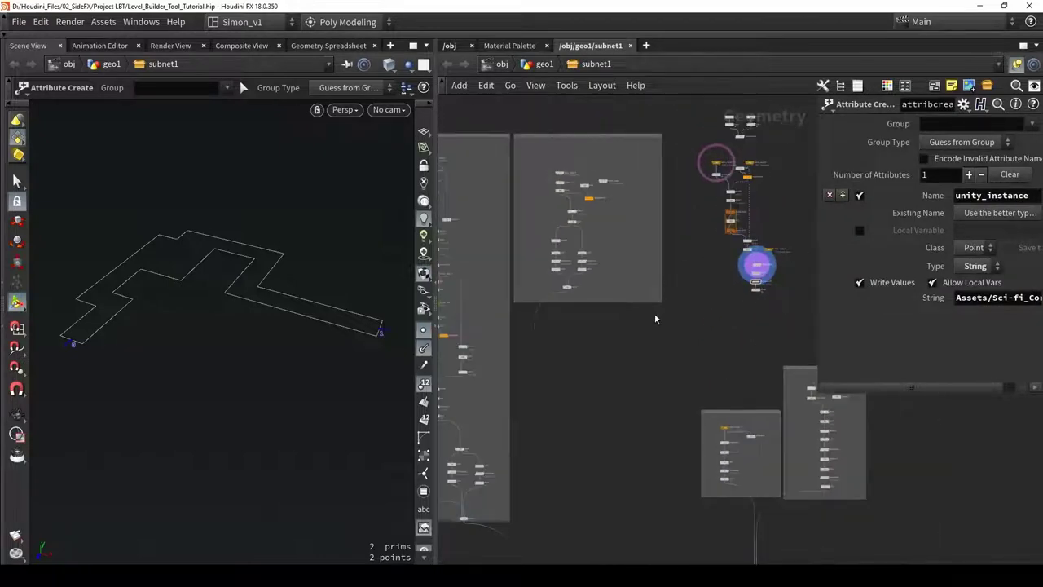
pyautogui.press('Tab')
pyautogui.write('merg')
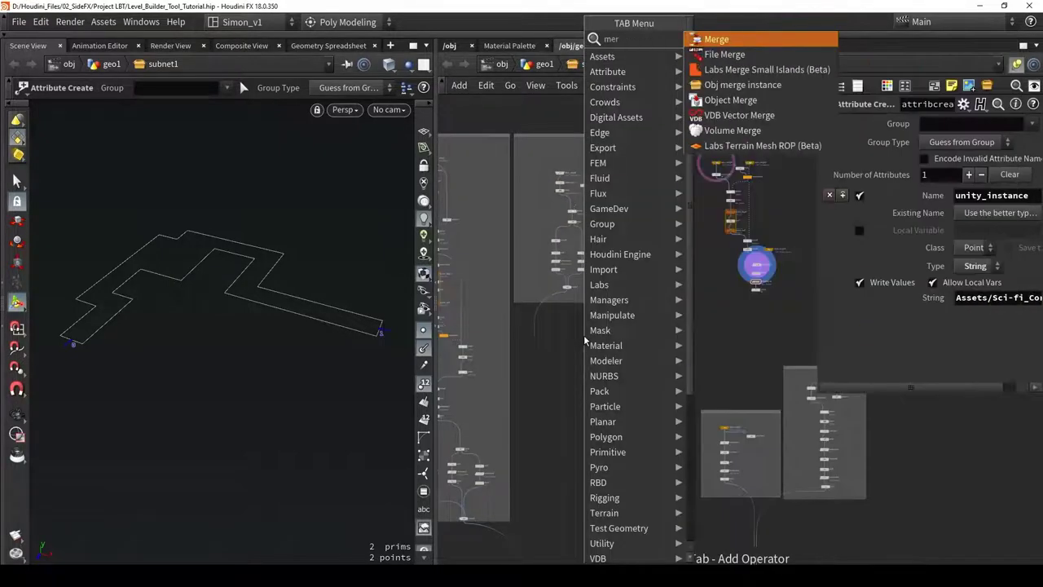
pyautogui.click(734, 41)
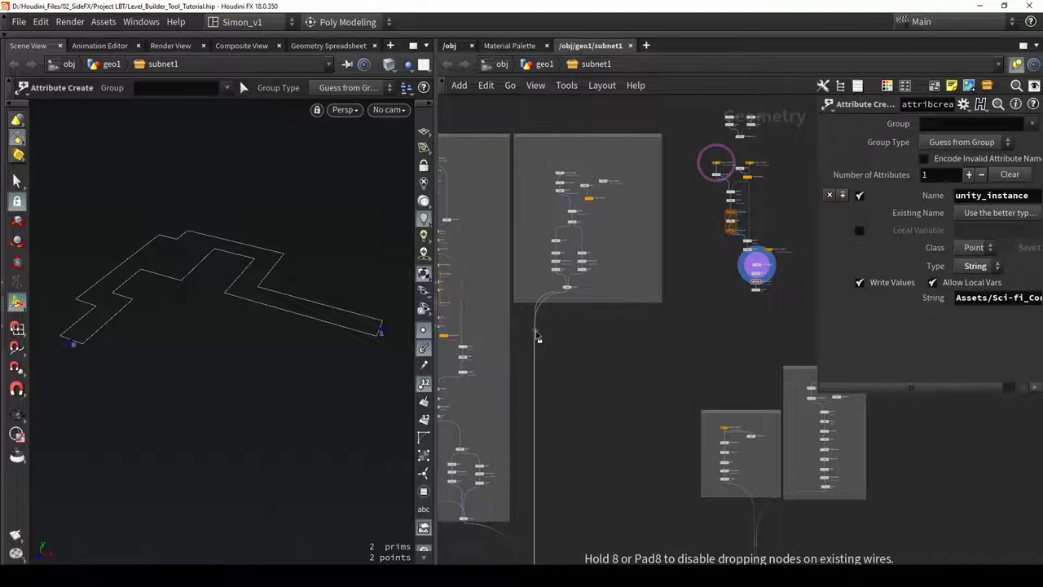
pyautogui.click(534, 330)
pyautogui.scroll(2, 535, 329)
pyautogui.moveTo(535, 331); pyautogui.dragTo(745, 363)
# Connect the pasted Clean node to the new Merge node as its second input
pyautogui.moveTo(794, 277); pyautogui.dragTo(678, 292, button='middle')
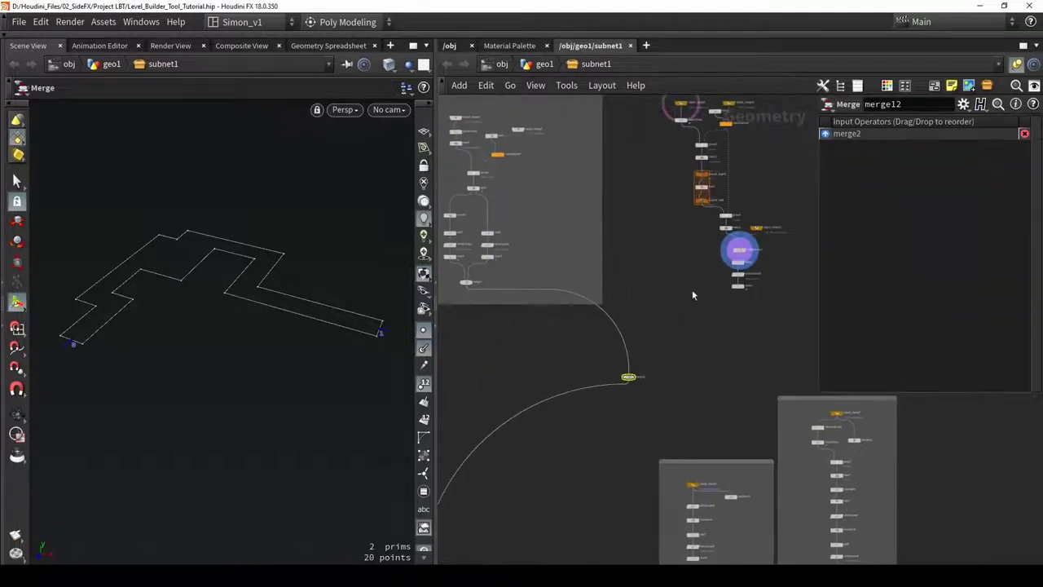
pyautogui.scroll(3, 704, 292)
pyautogui.moveTo(752, 292); pyautogui.dragTo(613, 403)
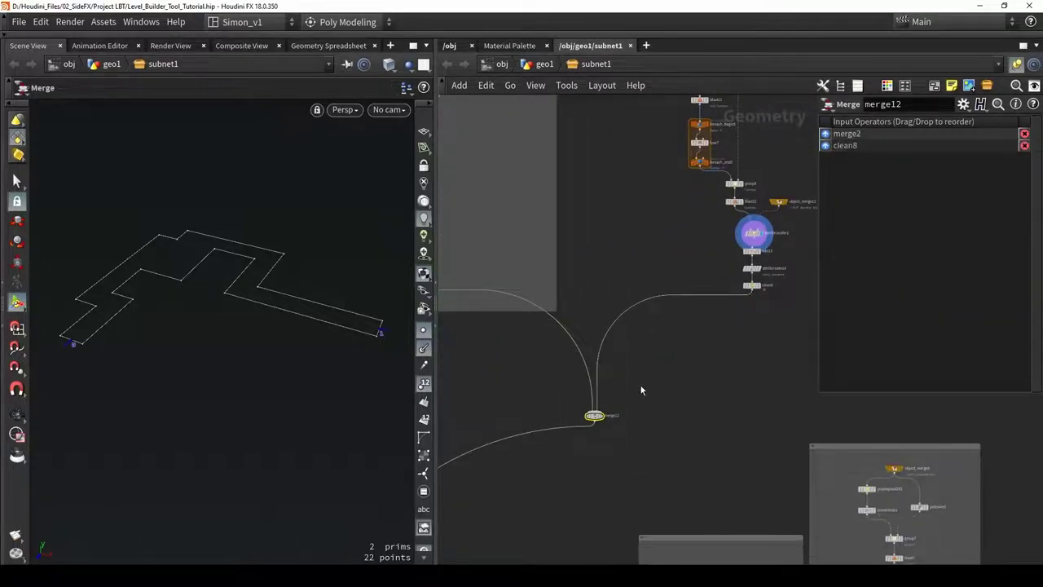
# Enclose the end-point nodes and the demo nodes above them in a network box and enlarge it around them
pyautogui.scroll(-3, 681, 329)
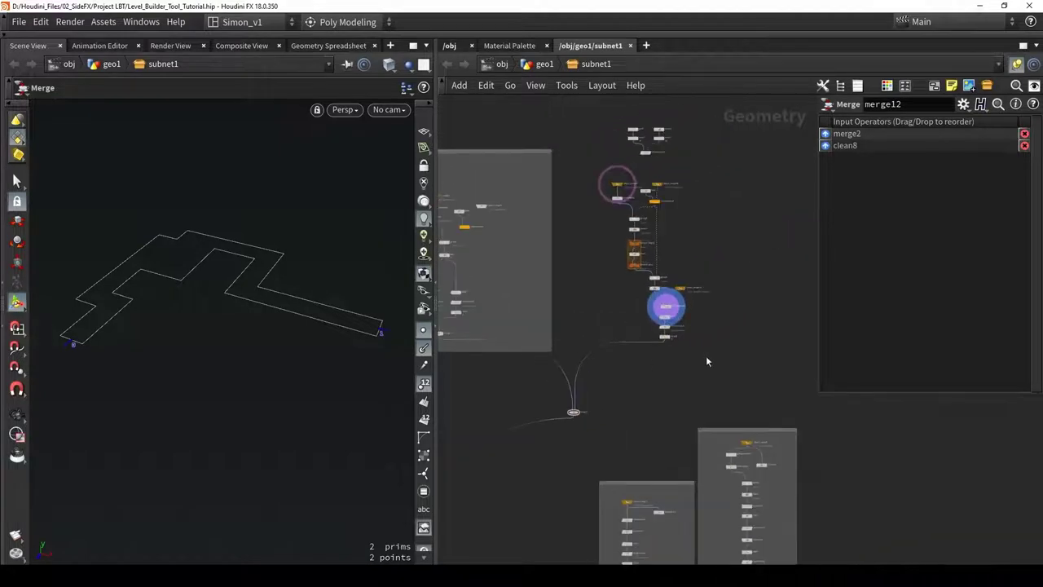
pyautogui.moveTo(740, 380); pyautogui.dragTo(571, 143)
pyautogui.hotkey('shift', 'o')
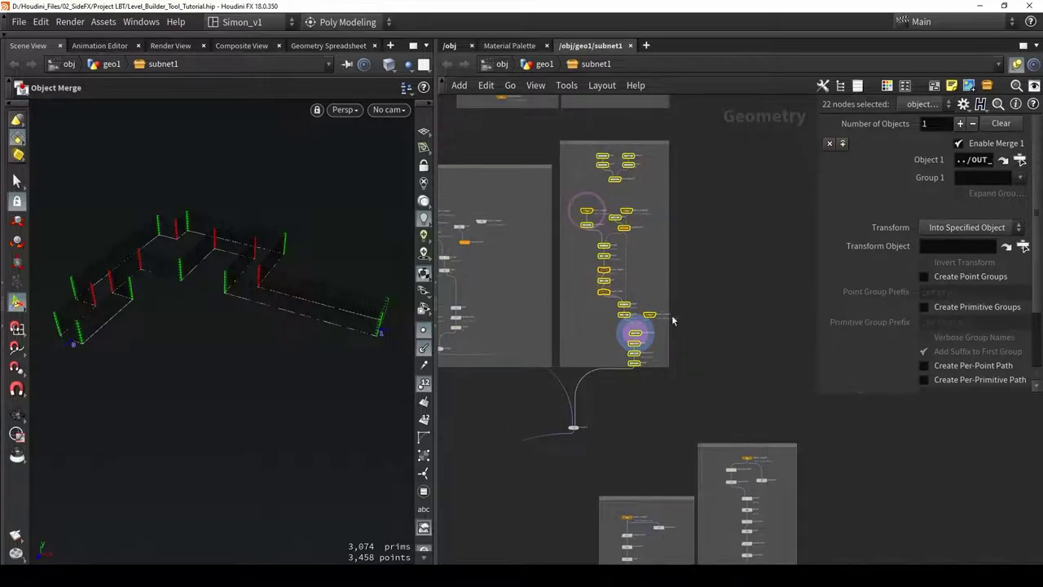
pyautogui.moveTo(669, 367); pyautogui.dragTo(688, 378)
pyautogui.click(715, 371)
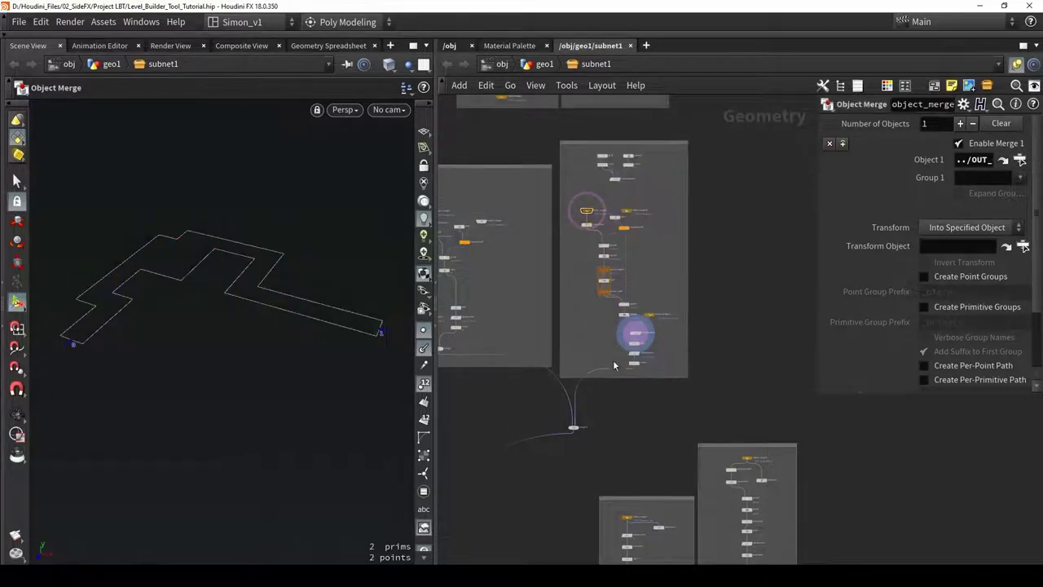
pyautogui.scroll(2, 633, 352)
pyautogui.scroll(3, 633, 355)
pyautogui.scroll(-1, 633, 354)
pyautogui.moveTo(639, 178); pyautogui.dragTo(683, 394, button='middle')
pyautogui.scroll(2, 539, 140)
pyautogui.click(549, 128)
pyautogui.doubleClick(549, 127)
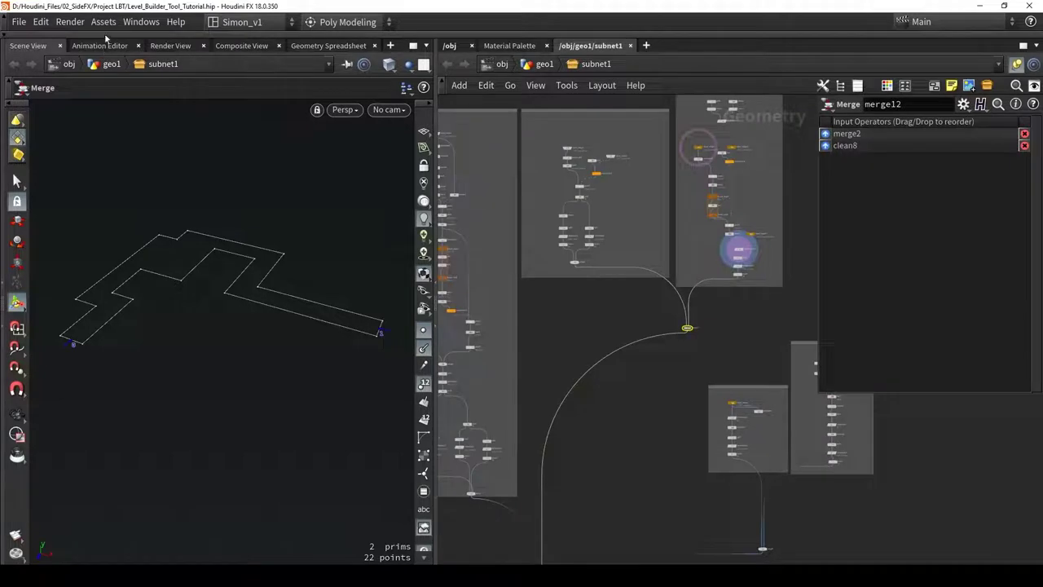
# Save the Level Builder Tool Tutorial1 digital asset
pyautogui.click(104, 21)
pyautogui.moveTo(211, 92)
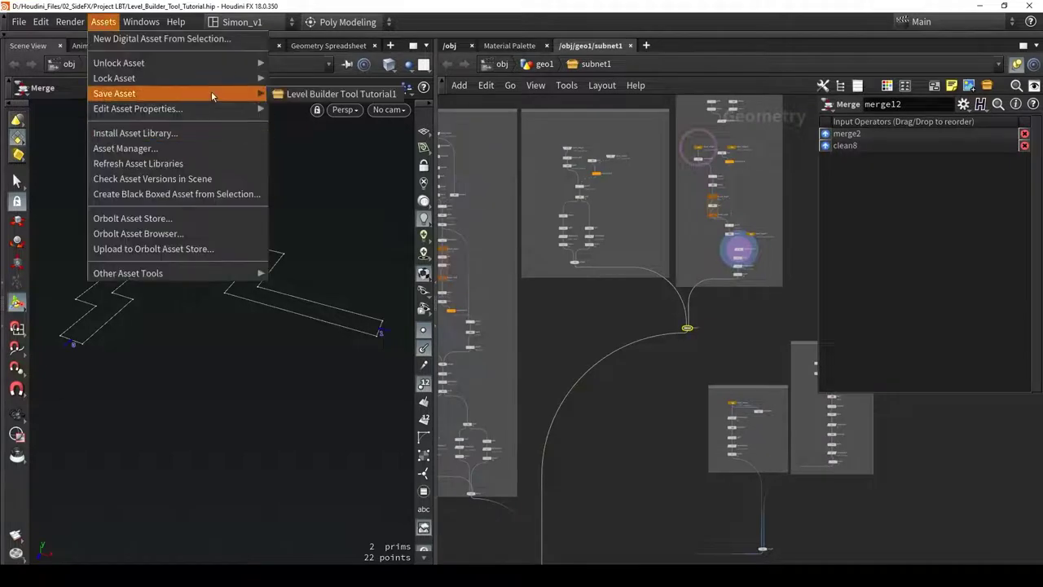
pyautogui.click(278, 95)
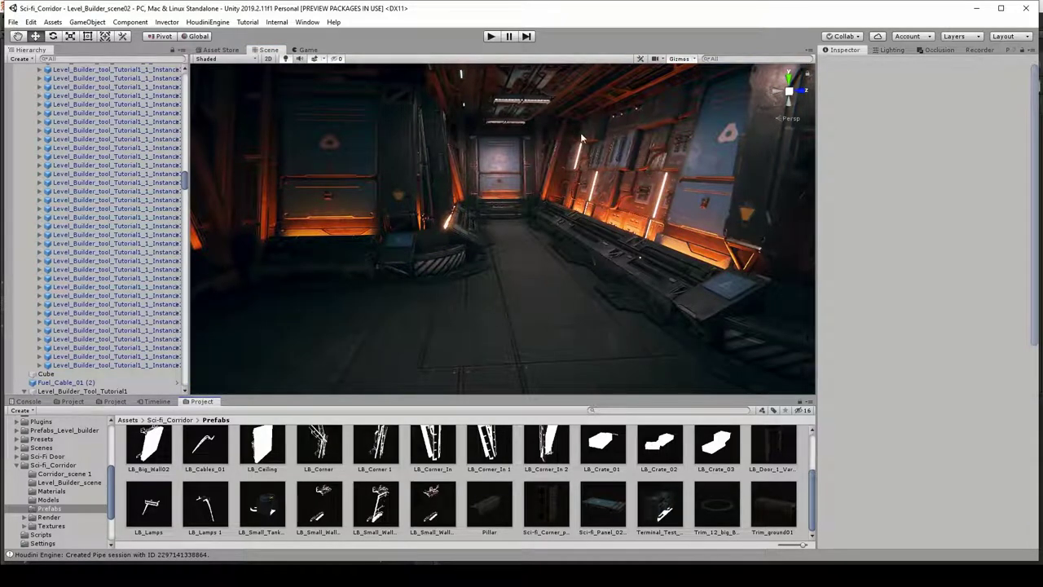
# Switch to Unity and look around the sci-fi corridor in the Scene view
pyautogui.moveTo(539, 178); pyautogui.dragTo(478, 175, button='right')
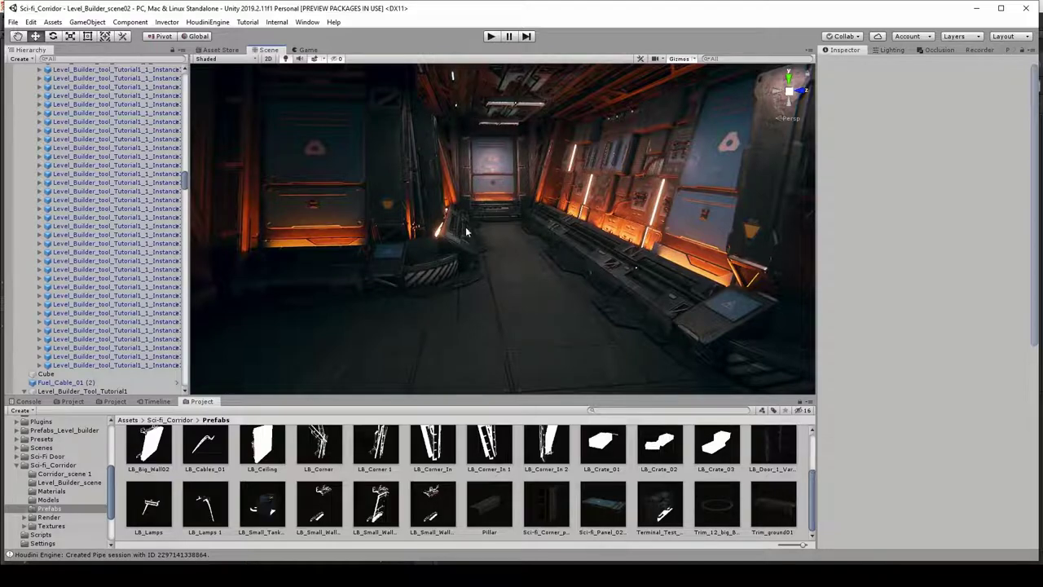
pyautogui.moveTo(537, 256); pyautogui.dragTo(546, 335, button='right')
pyautogui.moveTo(484, 174); pyautogui.dragTo(487, 142, button='right')
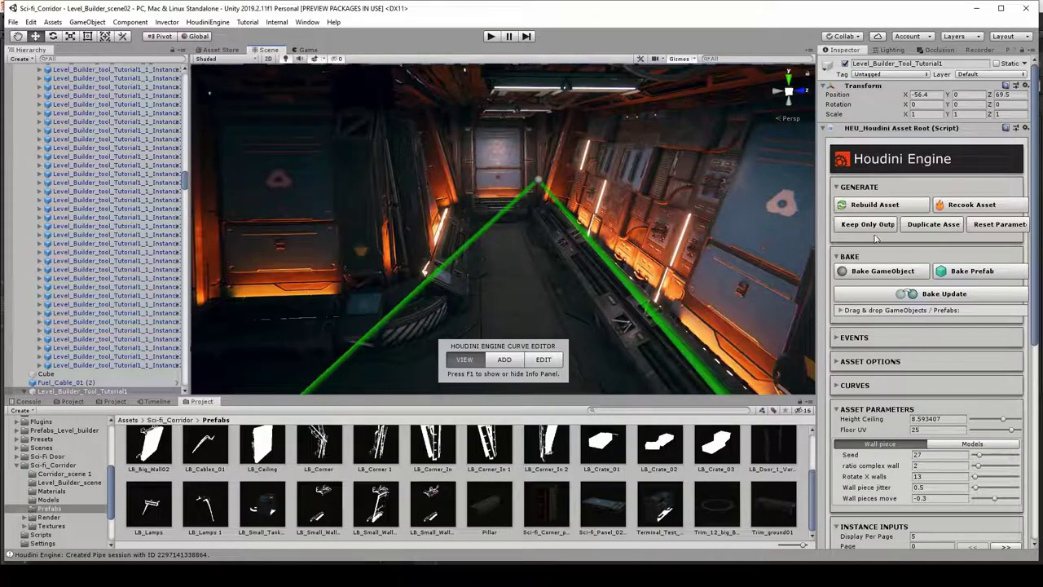
# Rebuild the level builder Houdini asset in Unity and inspect the prefab instanced at the corridor's end
pyautogui.click(875, 205)
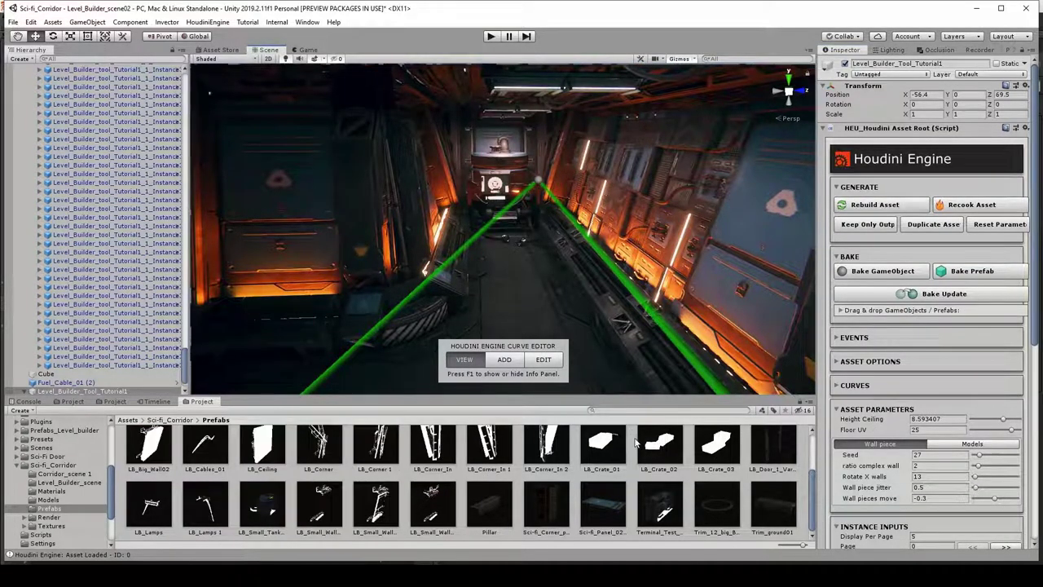
pyautogui.click(563, 204)
pyautogui.press('w')
pyautogui.moveTo(545, 194); pyautogui.dragTo(696, 213, button='right')
pyautogui.scroll(3, 398, 135)
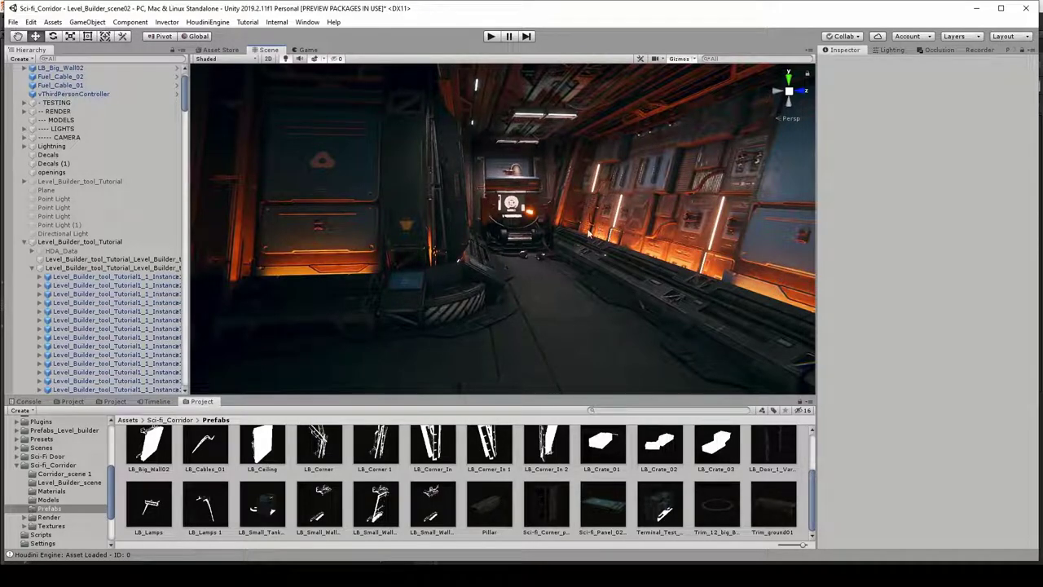
# Return to Houdini and place a copy of the Object Merge node that references OUT_GroundPlane in an empty area of the network
pyautogui.scroll(-3, 515, 226)
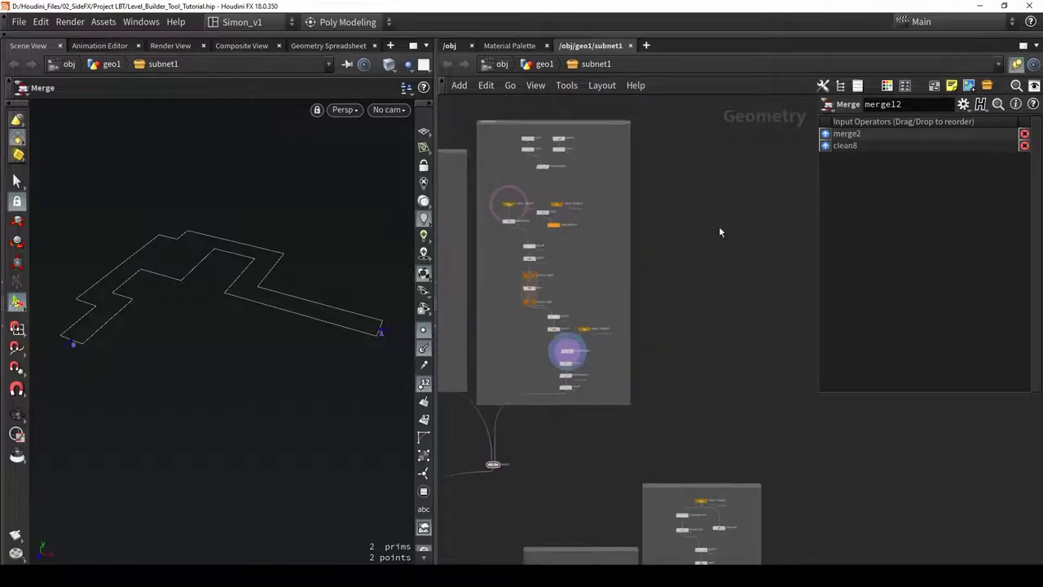
pyautogui.scroll(2, 641, 240)
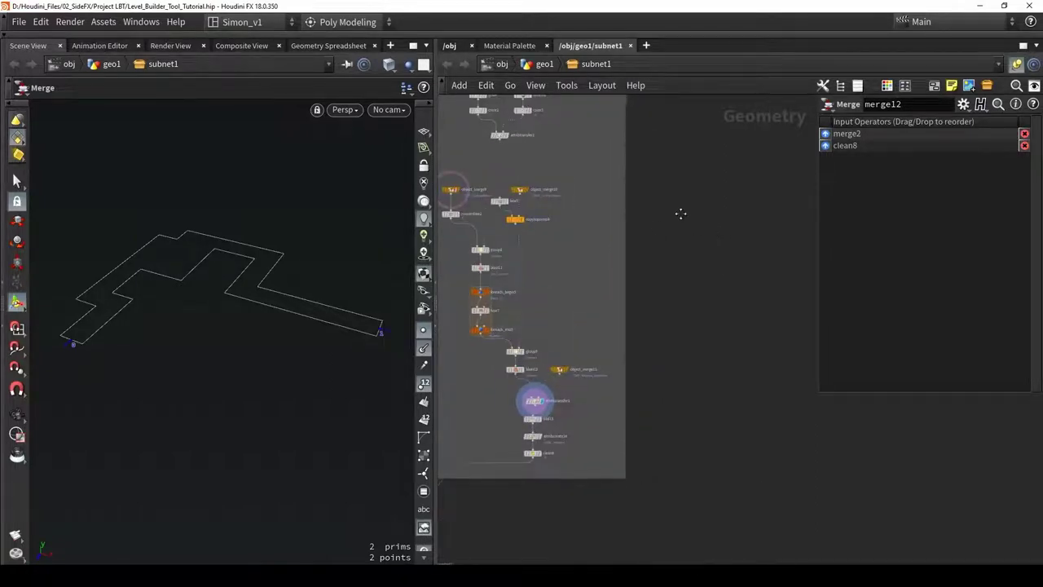
pyautogui.scroll(-3, 680, 255)
pyautogui.moveTo(680, 255); pyautogui.dragTo(691, 293, button='middle')
pyautogui.scroll(3, 497, 193)
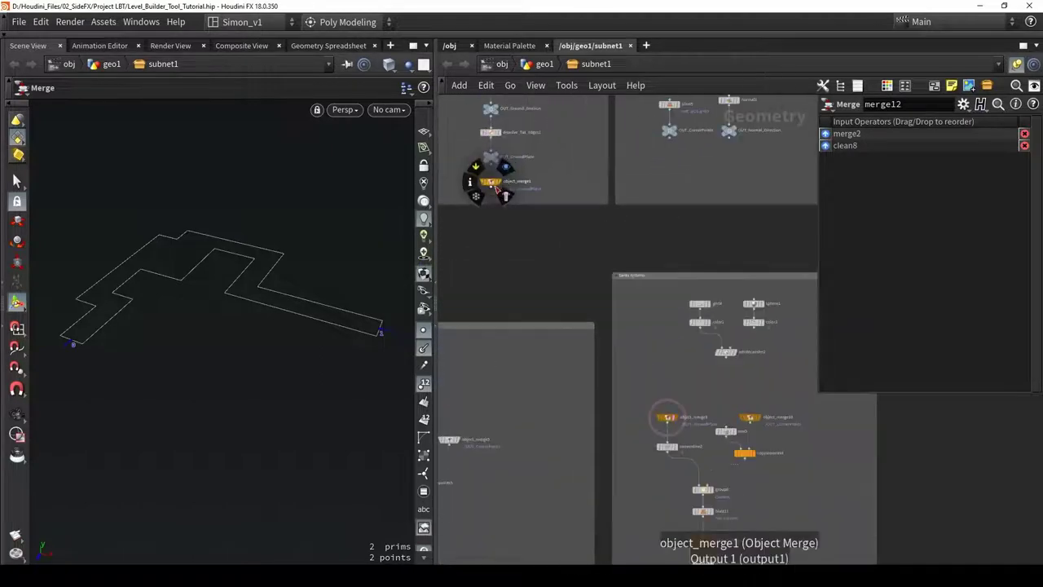
pyautogui.moveTo(489, 185); pyautogui.dragTo(796, 338)
pyautogui.moveTo(753, 272); pyautogui.dragTo(559, 193, button='middle')
pyautogui.moveTo(598, 253); pyautogui.dragTo(672, 246)
pyautogui.moveTo(654, 202); pyautogui.dragTo(622, 208, button='middle')
pyautogui.scroll(3, 641, 257)
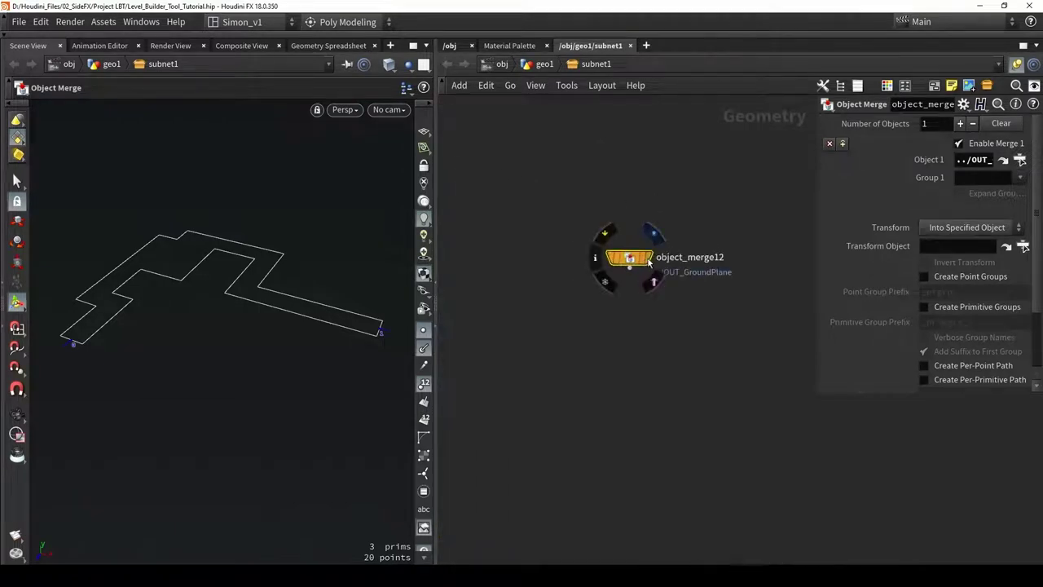
# Display the copied Object Merge node's output and examine the ground plane's wide and narrow sections in the viewport
pyautogui.press('r')
pyautogui.keyDown('alt'); pyautogui.moveTo(308, 244); pyautogui.dragTo(282, 268); pyautogui.keyUp('alt')
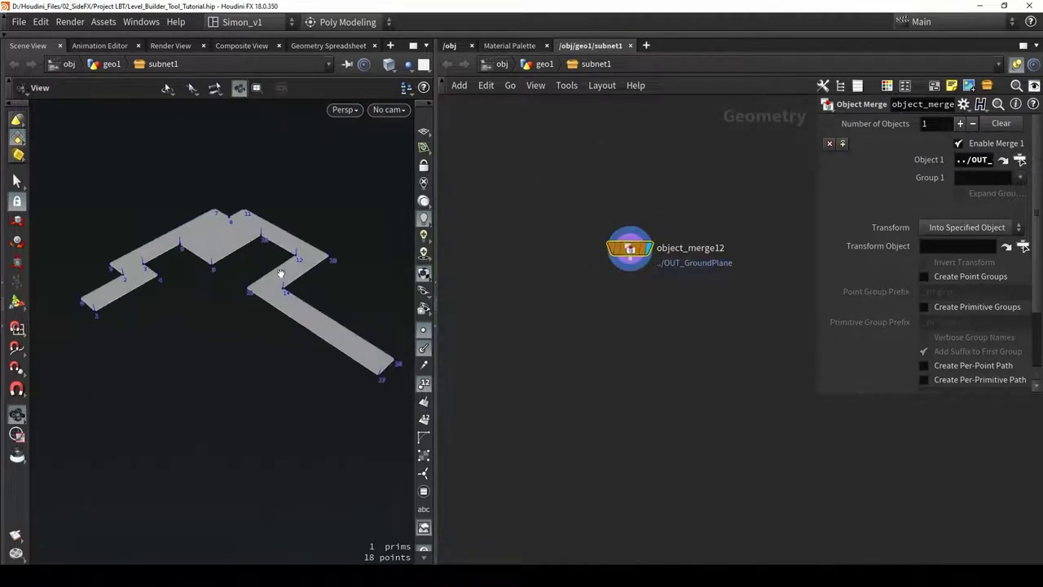
pyautogui.scroll(2, 283, 268)
pyautogui.moveTo(321, 318); pyautogui.dragTo(260, 252)
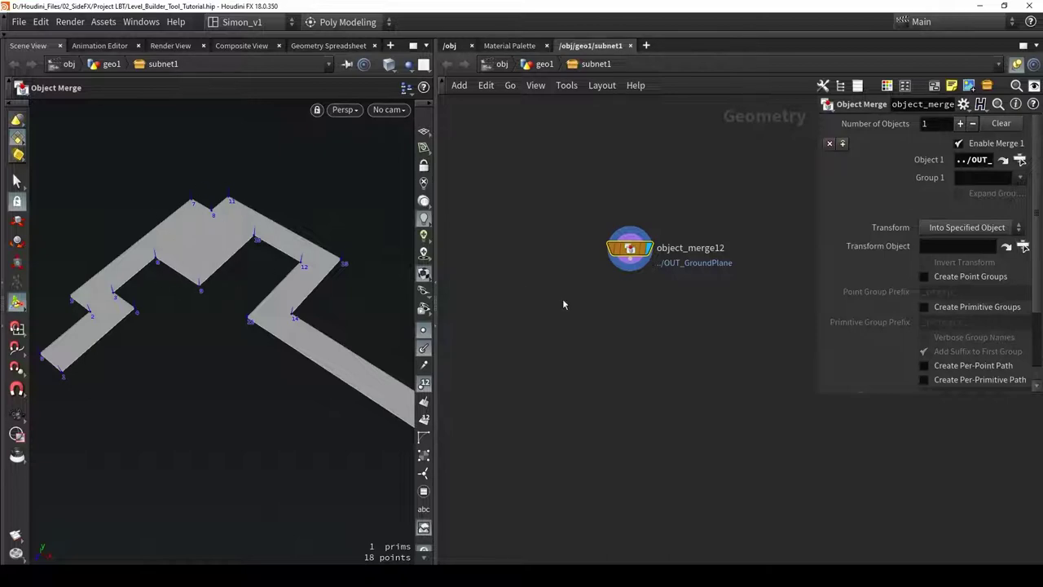
# Add a PolyExpand2D node below the copied Object Merge and turn off its Output Outside option
pyautogui.moveTo(642, 308); pyautogui.dragTo(640, 307, button='middle')
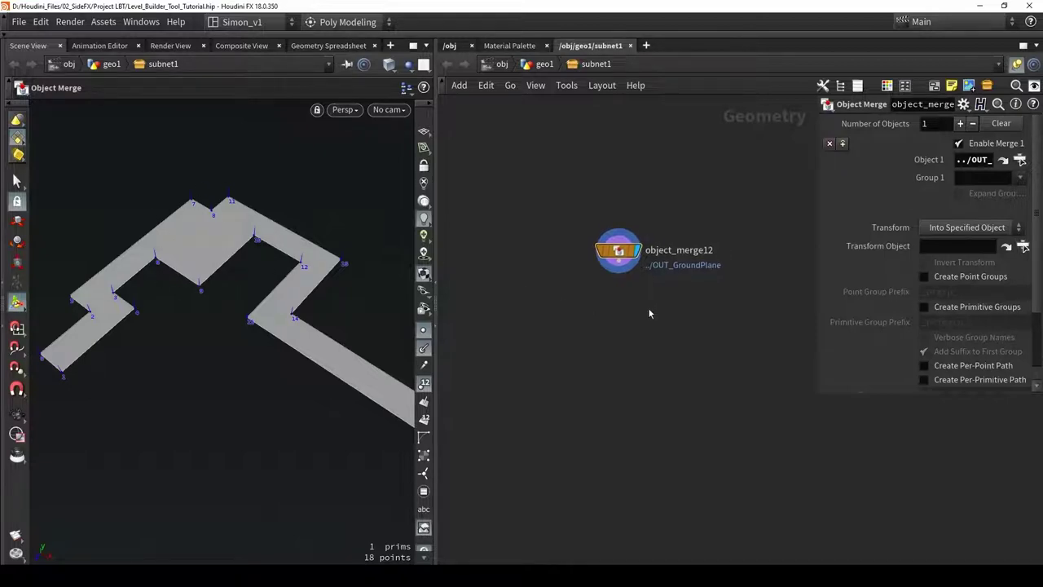
pyautogui.press('Tab')
pyautogui.write('pol')
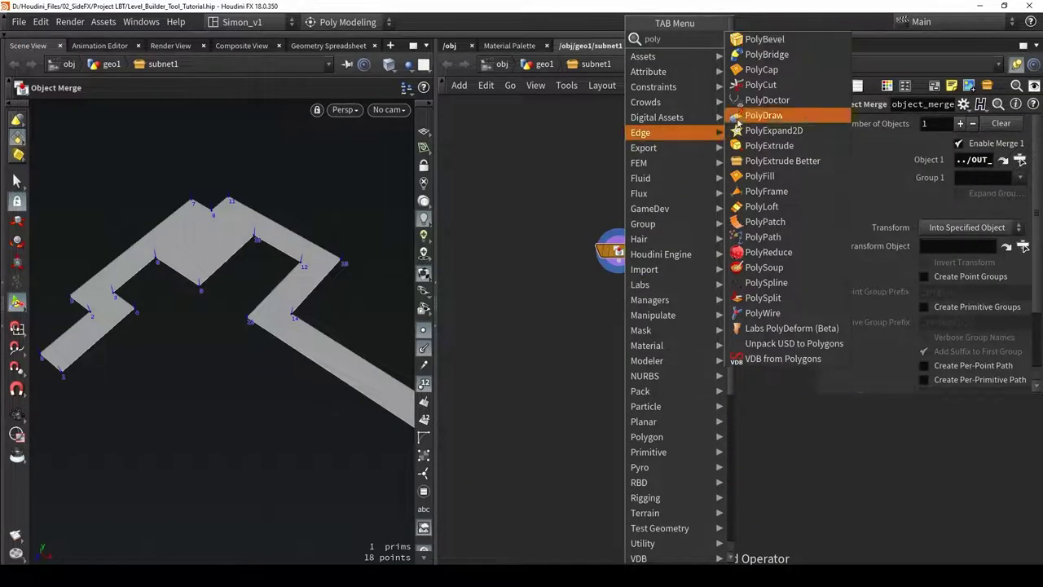
pyautogui.click(773, 131)
pyautogui.moveTo(815, 310); pyautogui.dragTo(747, 311)
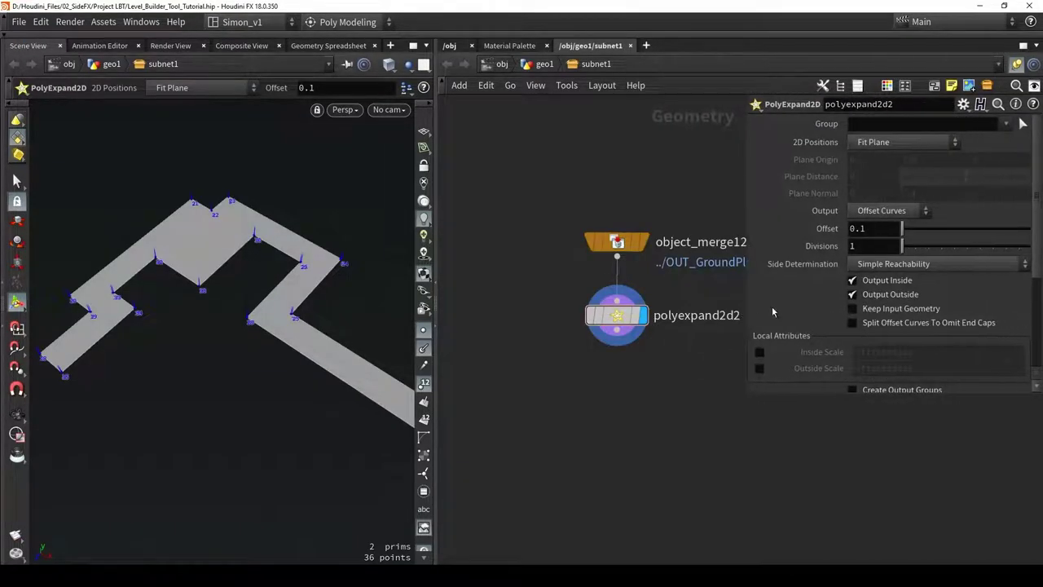
pyautogui.click(876, 298)
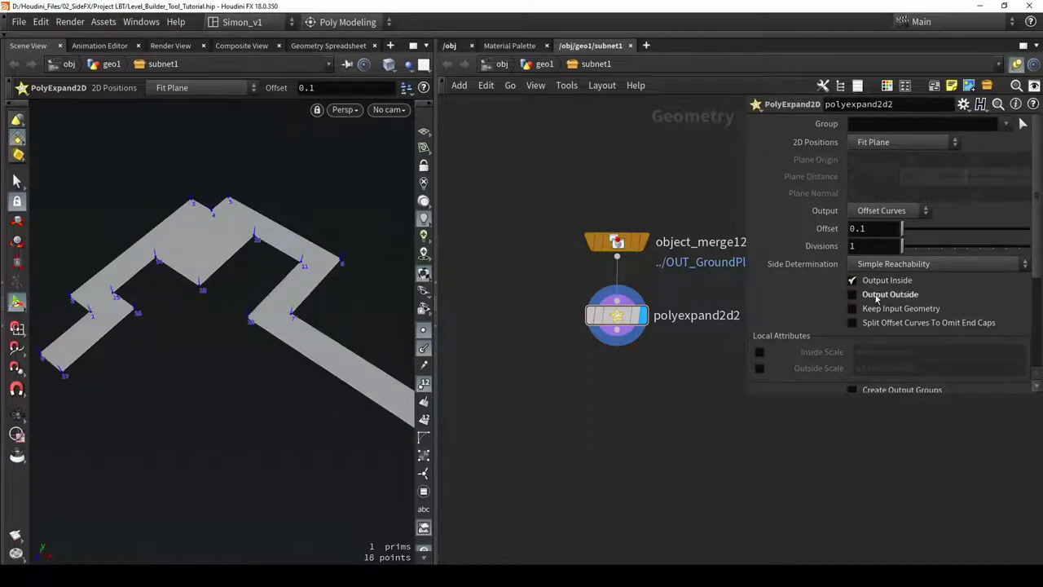
# Set the PolyExpand2D offset to 4.1 and inspect the shrunken ground plane area
pyautogui.click(873, 230)
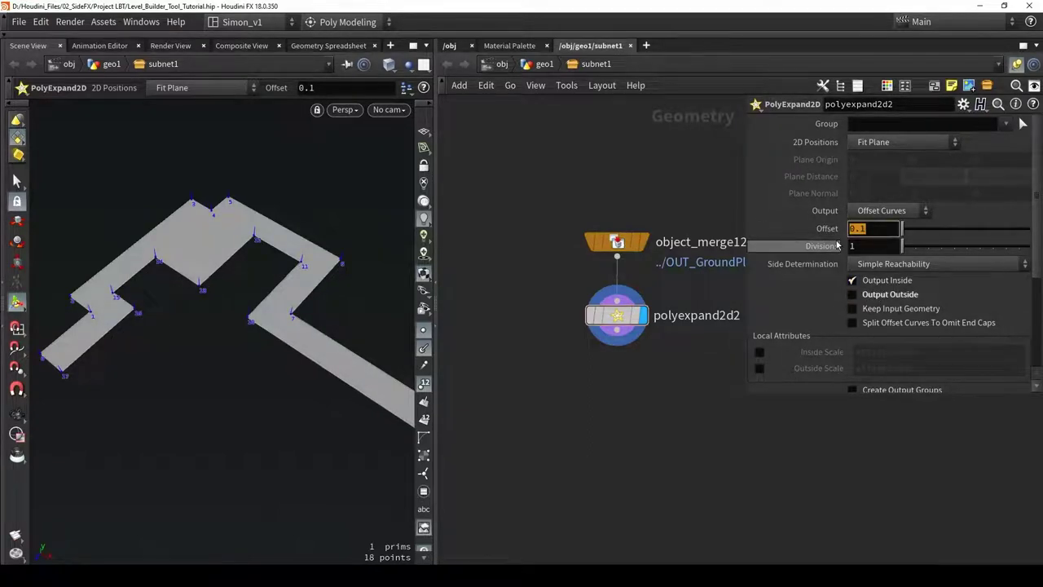
pyautogui.write('4.1')
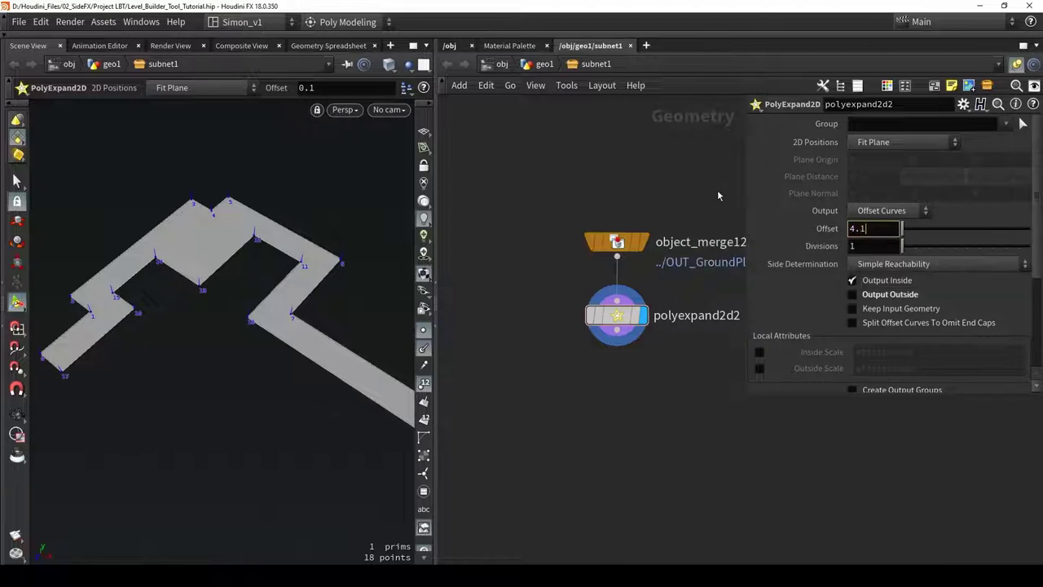
pyautogui.press('Return')
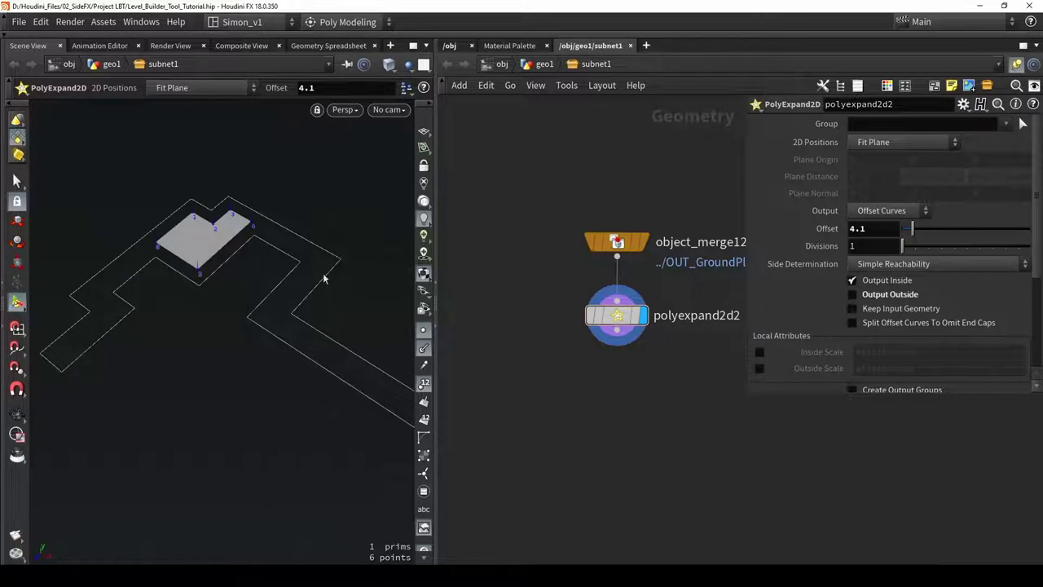
pyautogui.moveTo(911, 234); pyautogui.dragTo(913, 233)
pyautogui.keyDown('alt'); pyautogui.moveTo(259, 214); pyautogui.dragTo(207, 212); pyautogui.keyUp('alt')
pyautogui.scroll(3, 207, 212)
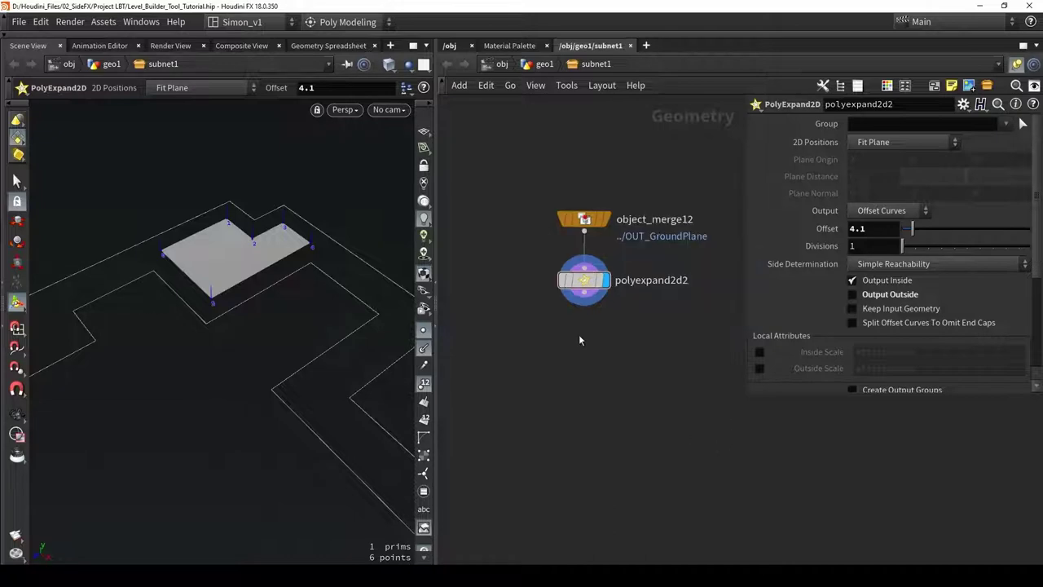
# Add a PolyExtrude node directly below the PolyExpand2D node
pyautogui.press('Tab')
pyautogui.write('ext')
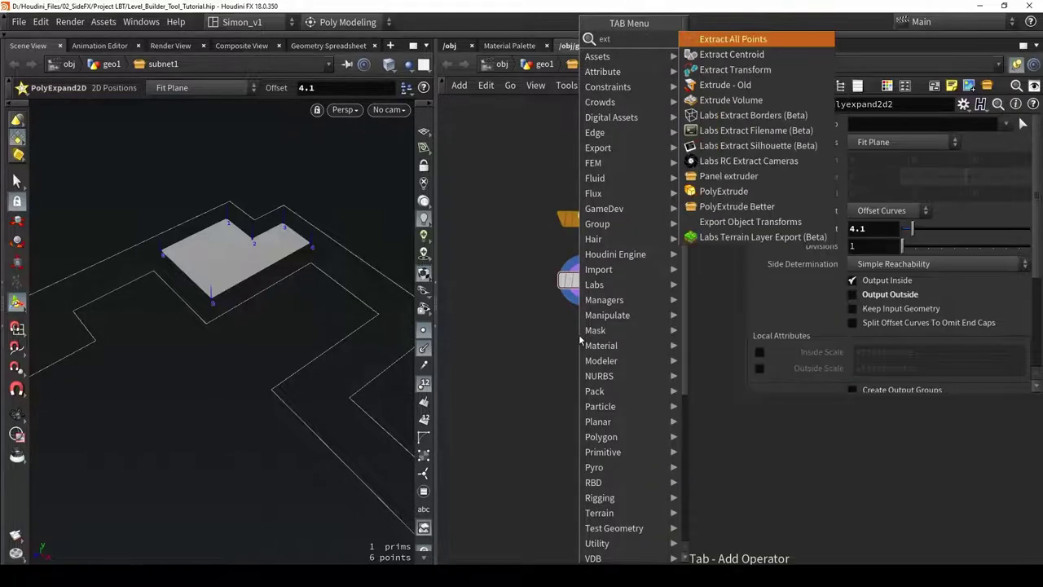
pyautogui.click(717, 190)
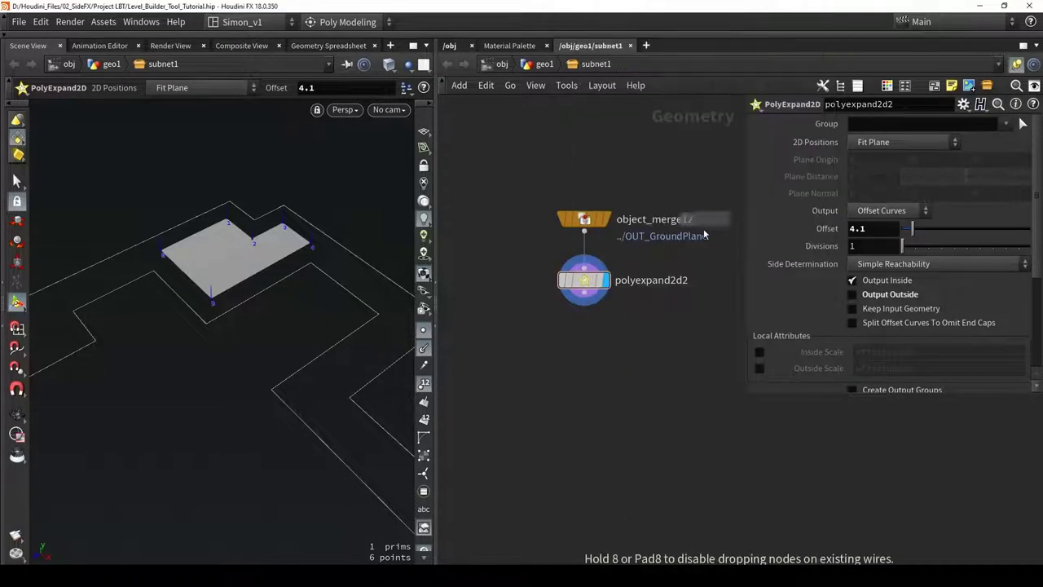
pyautogui.click(574, 305)
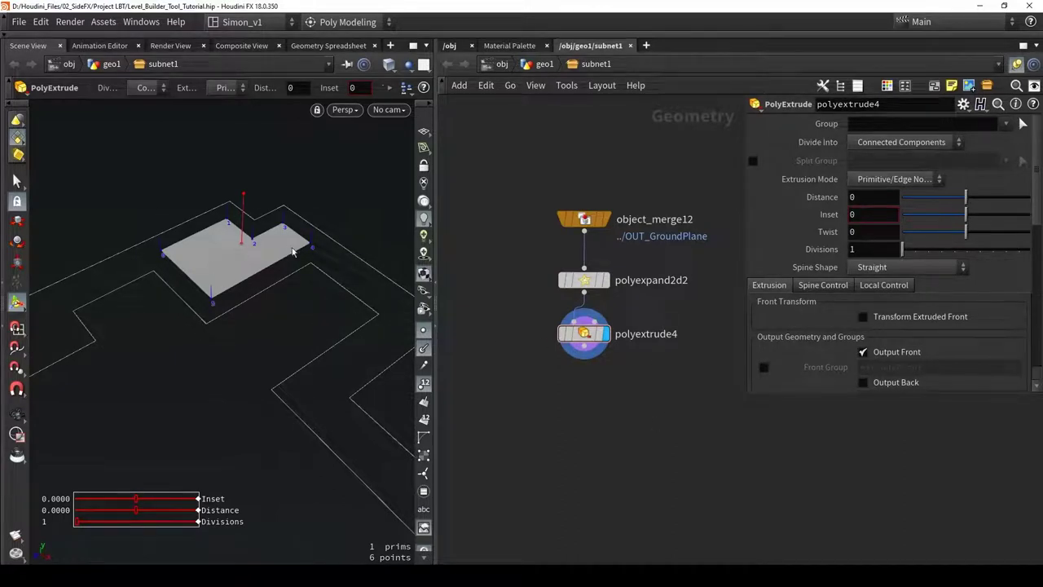
# Set the PolyExtrude inset to -4 to grow the shape back out to the ground plane outline
pyautogui.keyDown('shift'); pyautogui.scroll(8, 252, 254); pyautogui.keyUp('shift')
pyautogui.keyDown('shift'); pyautogui.scroll(-20, 252, 254); pyautogui.keyUp('shift')
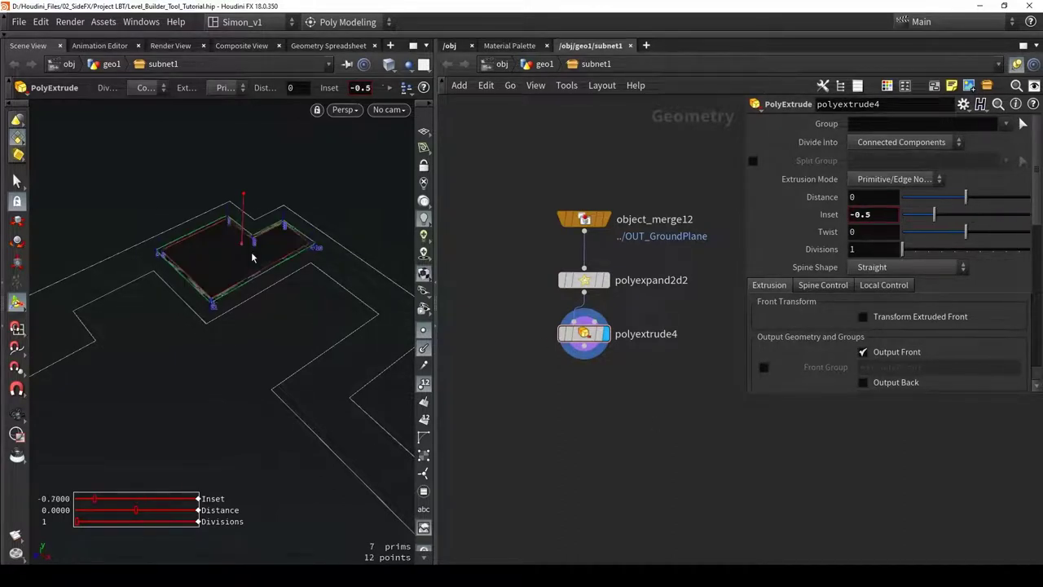
pyautogui.moveTo(251, 252); pyautogui.dragTo(257, 251)
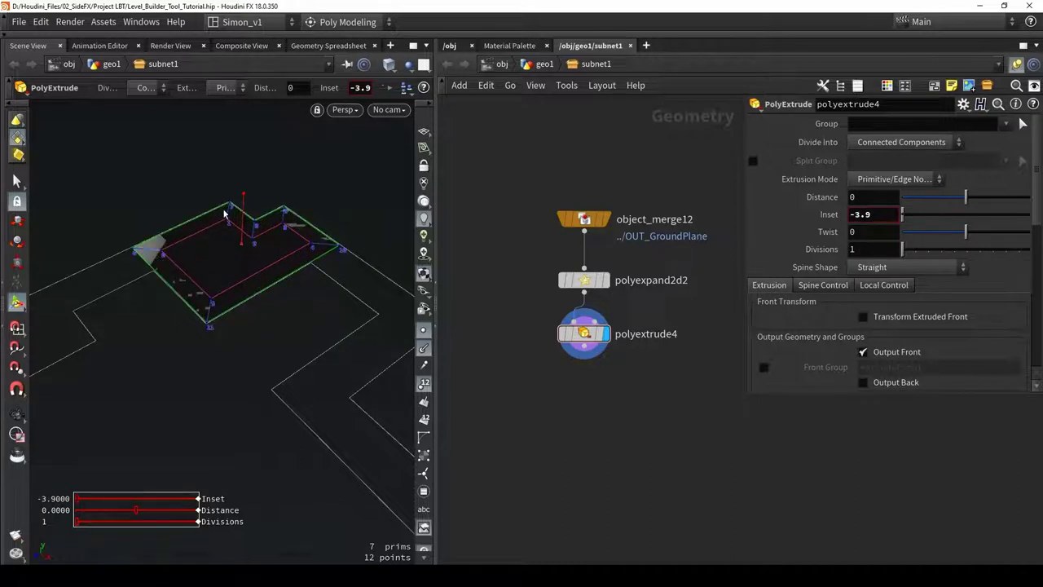
pyautogui.keyDown('alt'); pyautogui.moveTo(210, 298); pyautogui.dragTo(217, 316); pyautogui.keyUp('alt')
pyautogui.doubleClick(879, 217)
pyautogui.write('-4')
pyautogui.press('Return')
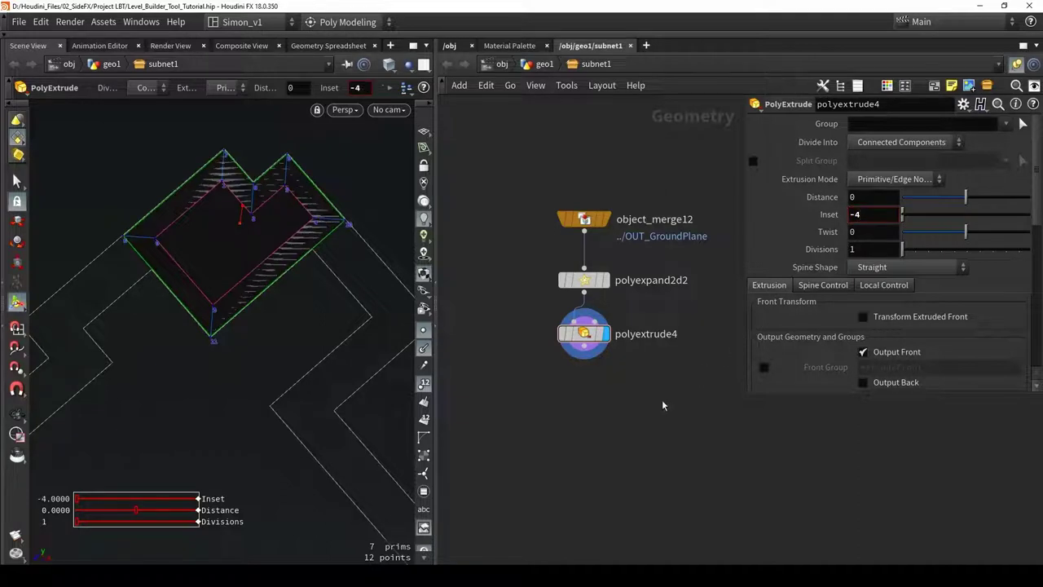
# Turn off Output Side on the PolyExtrude node, leaving only the front face as output
pyautogui.moveTo(216, 252); pyautogui.dragTo(386, 254)
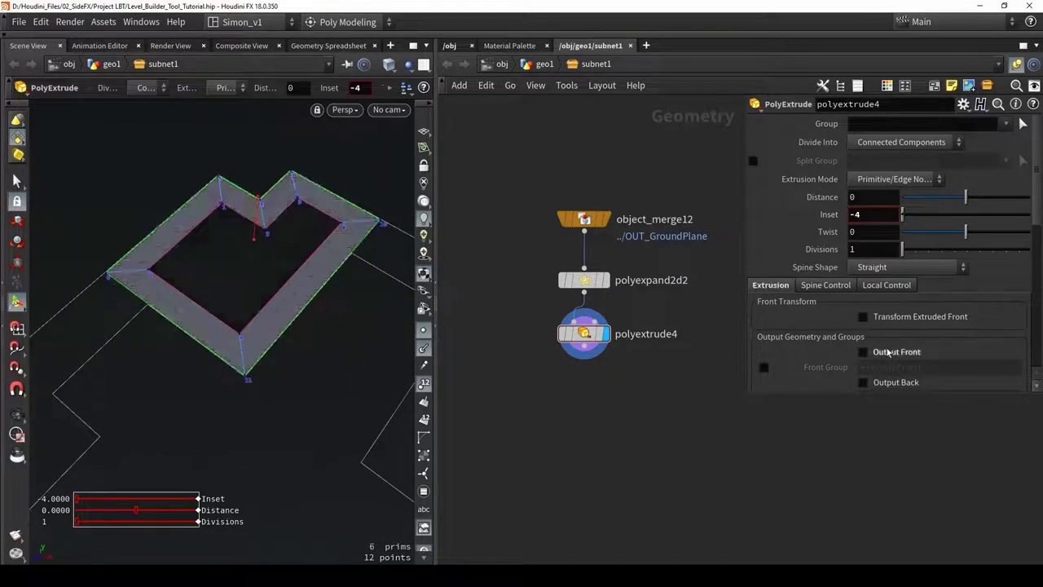
pyautogui.scroll(-3, 848, 287)
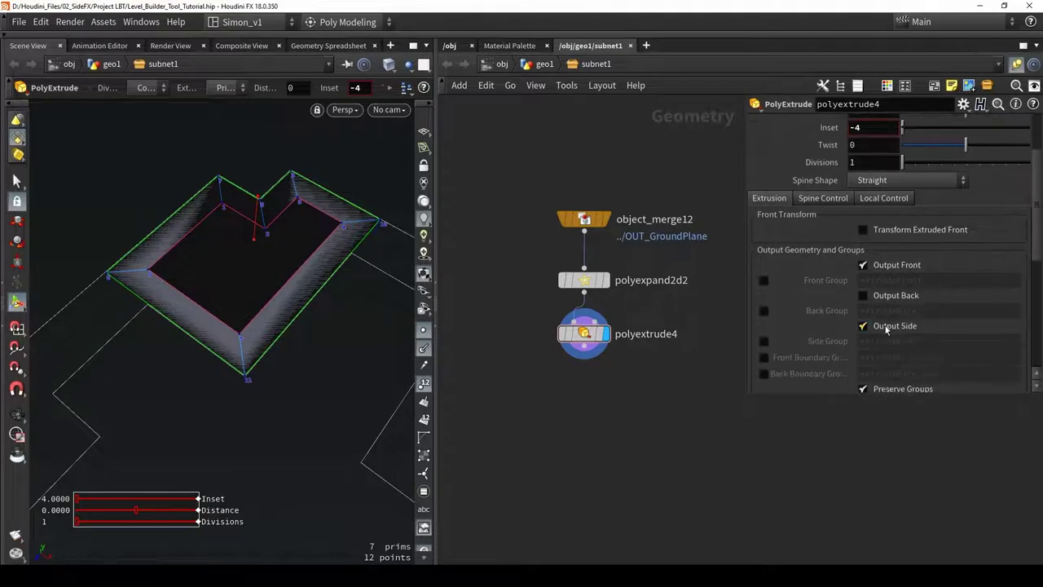
pyautogui.click(892, 327)
pyautogui.moveTo(245, 261); pyautogui.dragTo(326, 272)
pyautogui.scroll(-3, 334, 275)
pyautogui.scroll(-2, 326, 272)
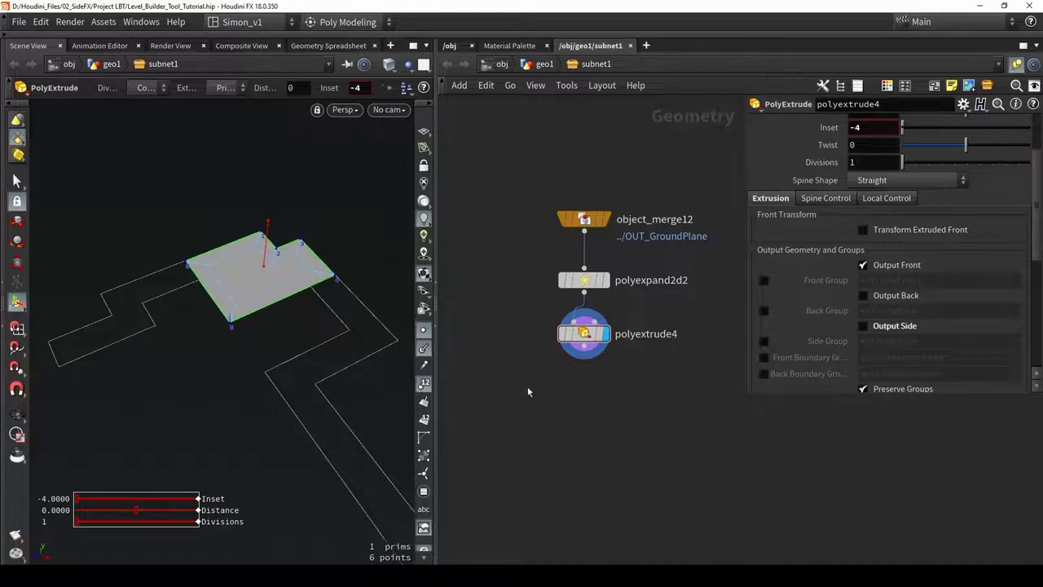
# Select the curve1 node and move the corridor curve's end point across the layout so the corridor loops around
pyautogui.press('h')
pyautogui.scroll(5, 505, 248)
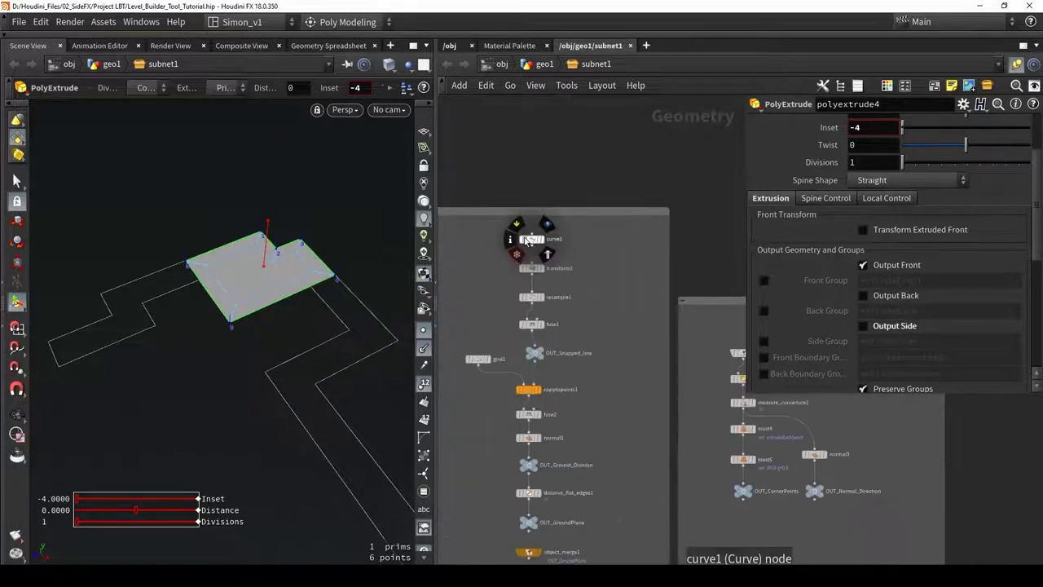
pyautogui.click(530, 239)
pyautogui.moveTo(285, 308); pyautogui.dragTo(324, 305)
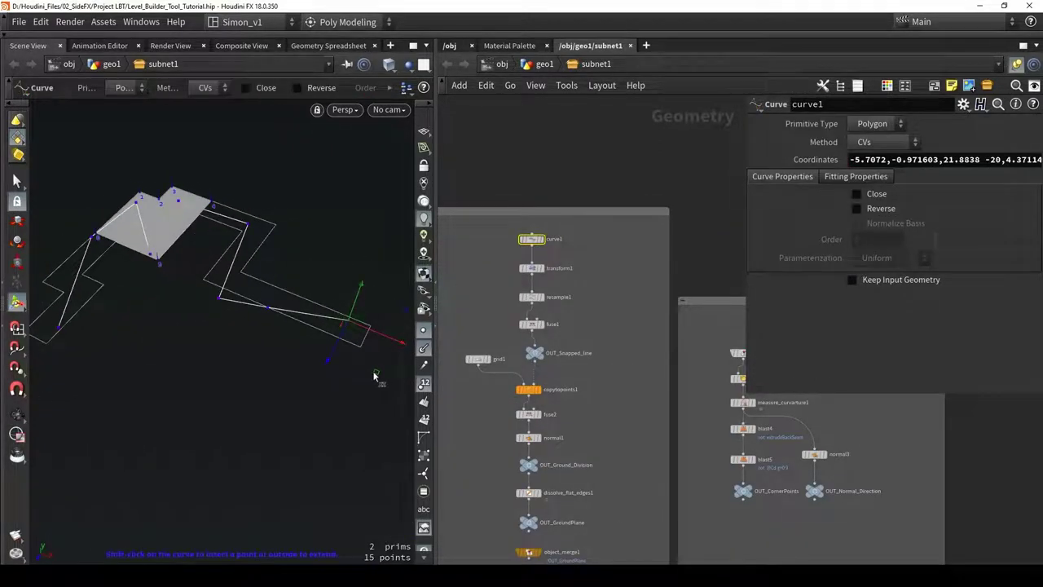
pyautogui.moveTo(377, 375); pyautogui.dragTo(92, 364)
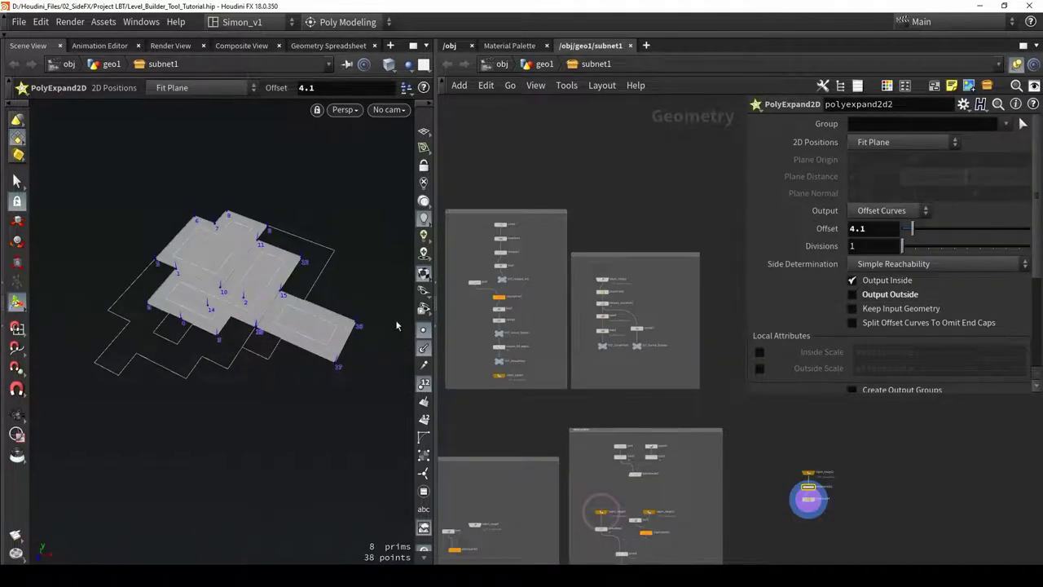
# Set the Side Determination of the PolyExpand2D node to Alternating Reachability
pyautogui.moveTo(740, 402); pyautogui.dragTo(580, 323, button='middle')
pyautogui.scroll(8, 653, 409)
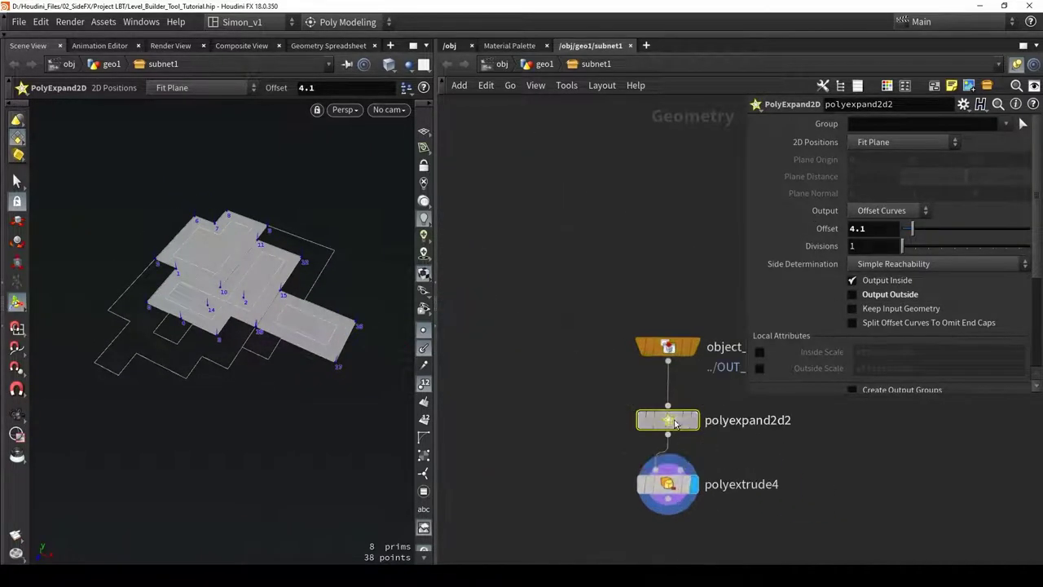
pyautogui.click(876, 264)
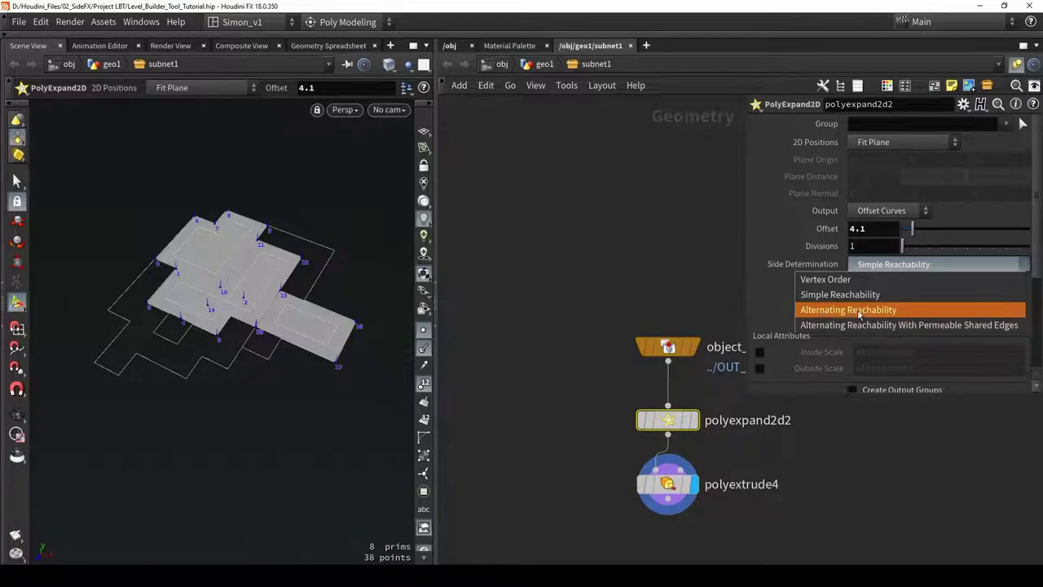
pyautogui.click(853, 310)
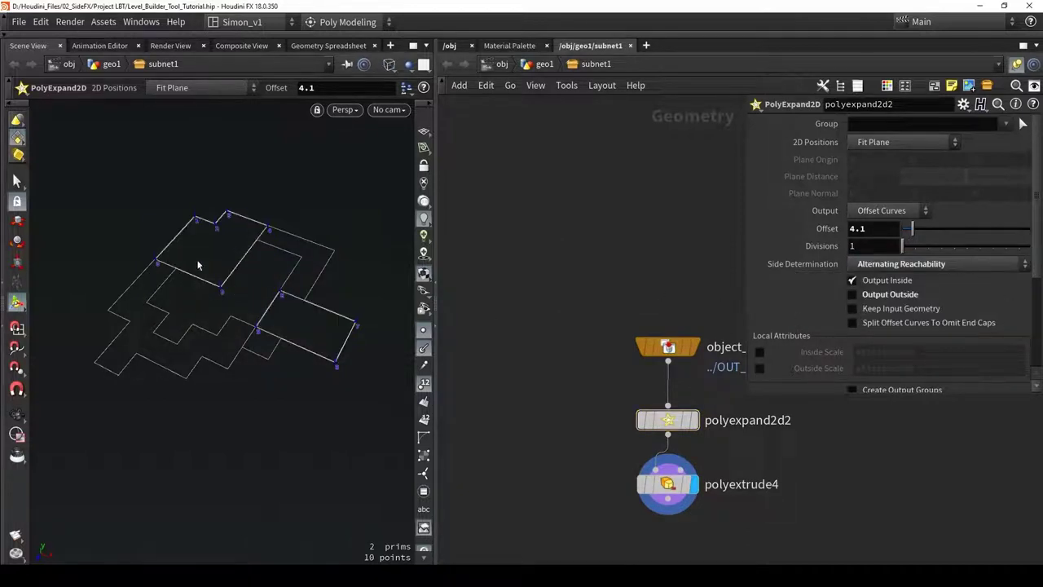
# Compare the original ground plane with the PolyExtrude result by displaying each node alternately
pyautogui.click(691, 347)
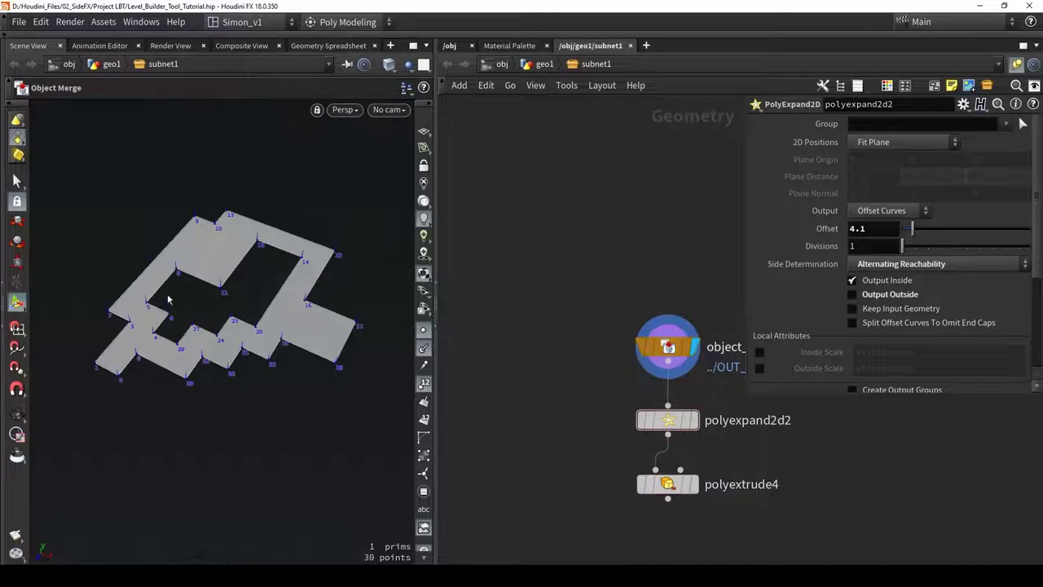
pyautogui.click(691, 484)
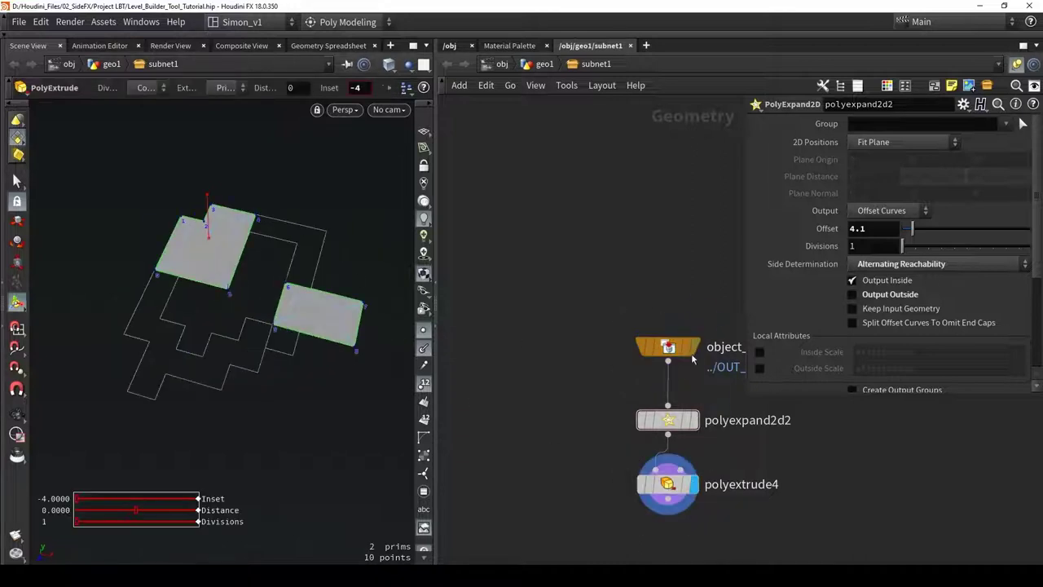
pyautogui.click(691, 347)
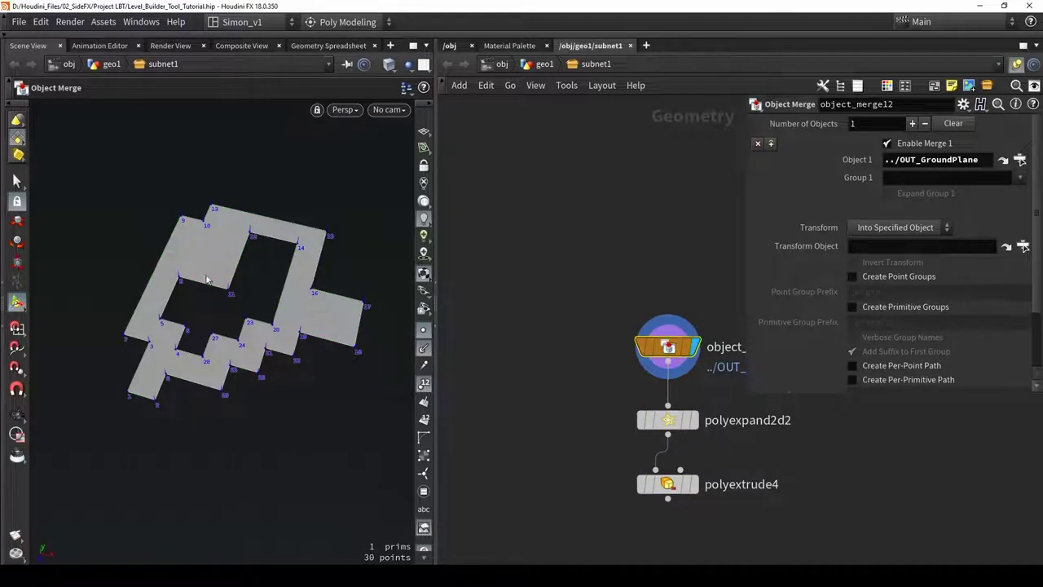
pyautogui.click(694, 484)
# Add a PolyExtrude node after polyextrude4, display it, and extrude the room faces upward by about 14.34
pyautogui.moveTo(817, 526); pyautogui.dragTo(713, 347, button='middle')
pyautogui.press('Tab')
pyautogui.write('extr')
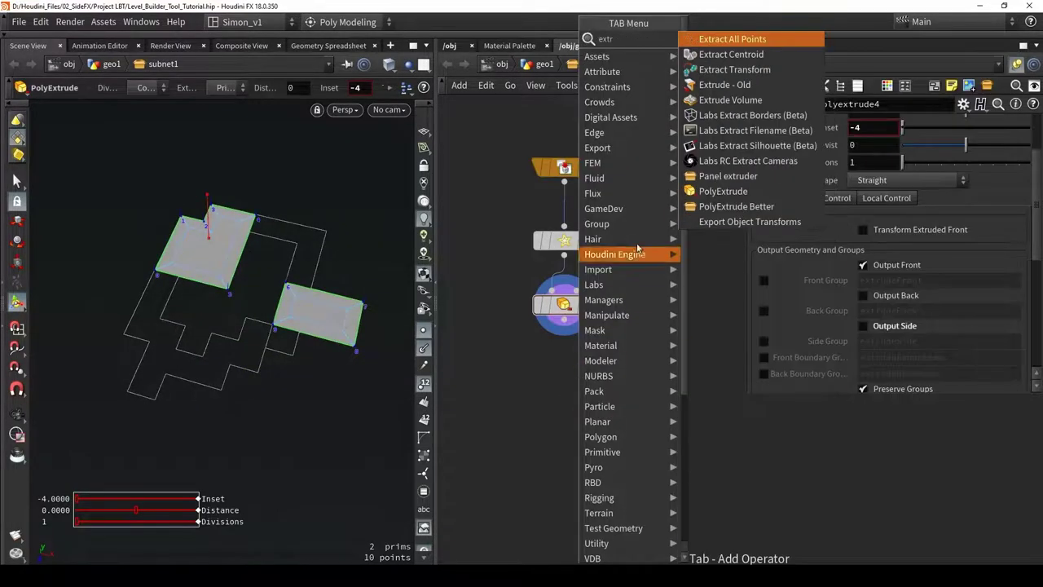
pyautogui.click(705, 194)
pyautogui.click(563, 377)
pyautogui.keyDown('alt'); pyautogui.moveTo(325, 295); pyautogui.dragTo(308, 228); pyautogui.keyUp('alt')
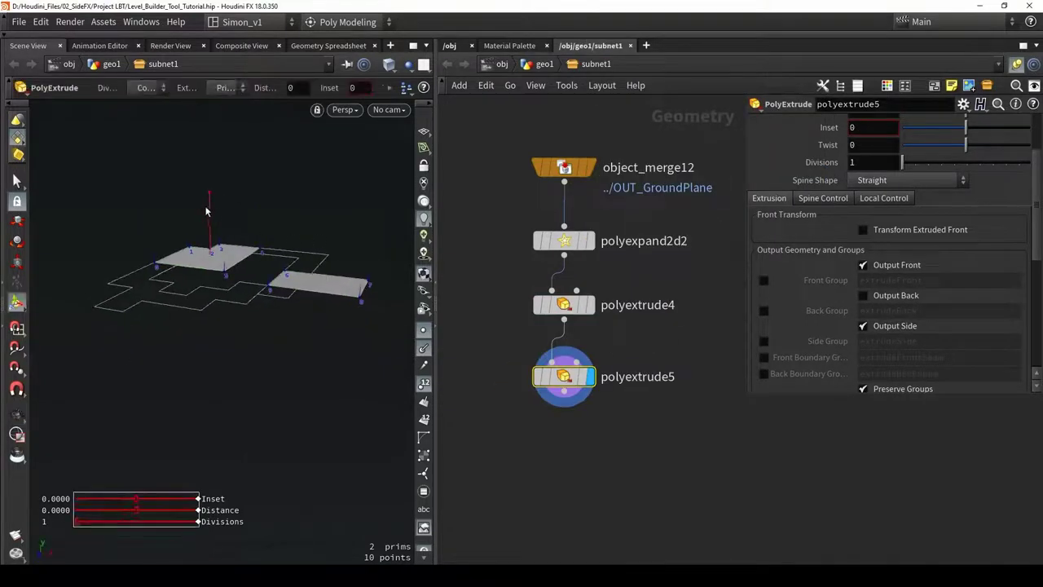
pyautogui.moveTo(211, 213); pyautogui.dragTo(216, 167)
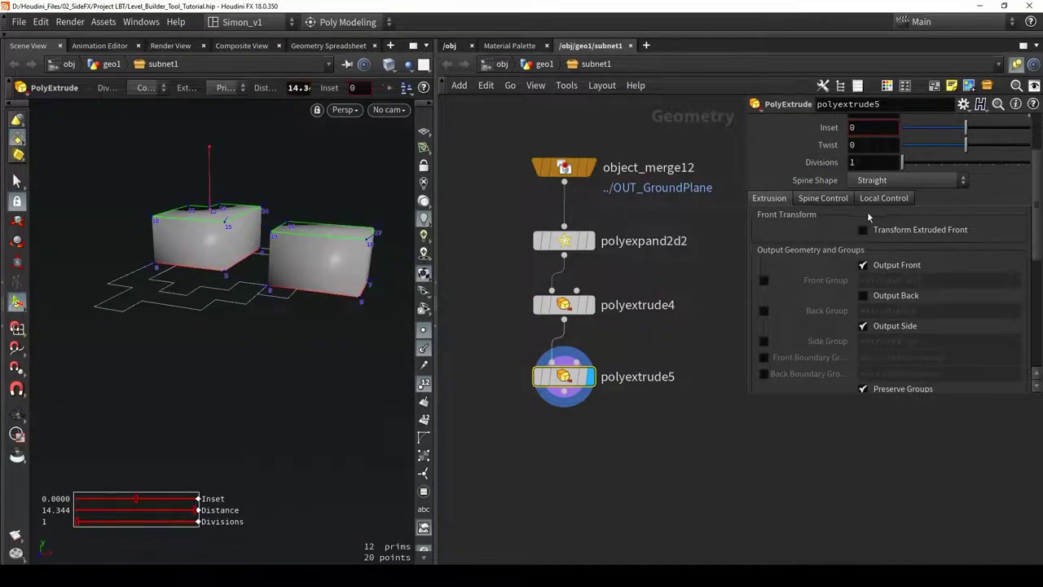
# Turn on Output Back for polyextrude5 to close the undersides of the room volumes
pyautogui.scroll(2, 867, 215)
pyautogui.scroll(-2, 885, 287)
pyautogui.click(888, 311)
pyautogui.moveTo(375, 272)
pyautogui.keyDown('alt'); pyautogui.mouseDown()
pyautogui.moveTo(341, 196)
pyautogui.moveTo(361, 274)
pyautogui.mouseUp(); pyautogui.keyUp('alt')
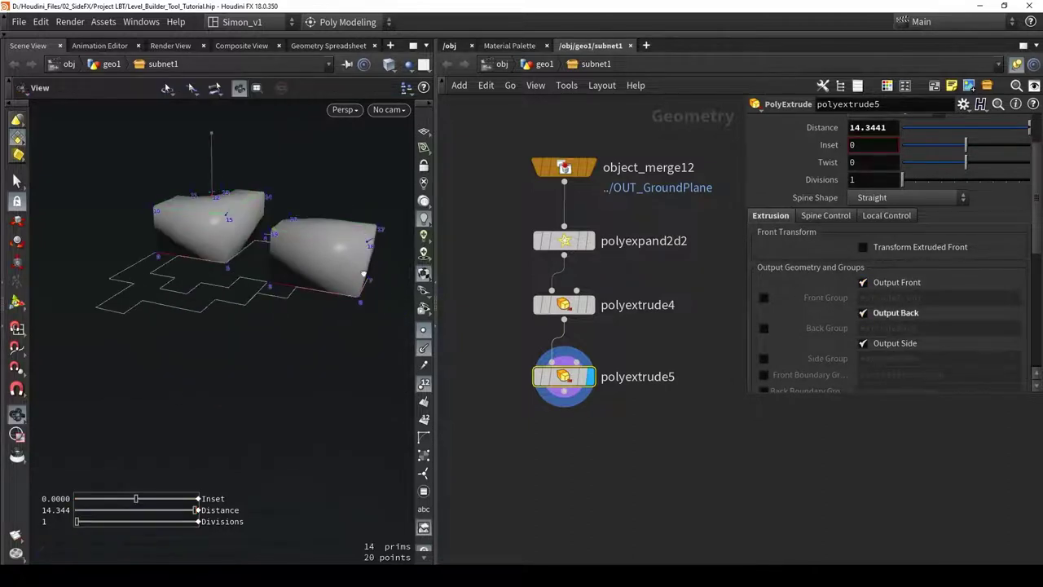
pyautogui.click(492, 269)
pyautogui.press('h')
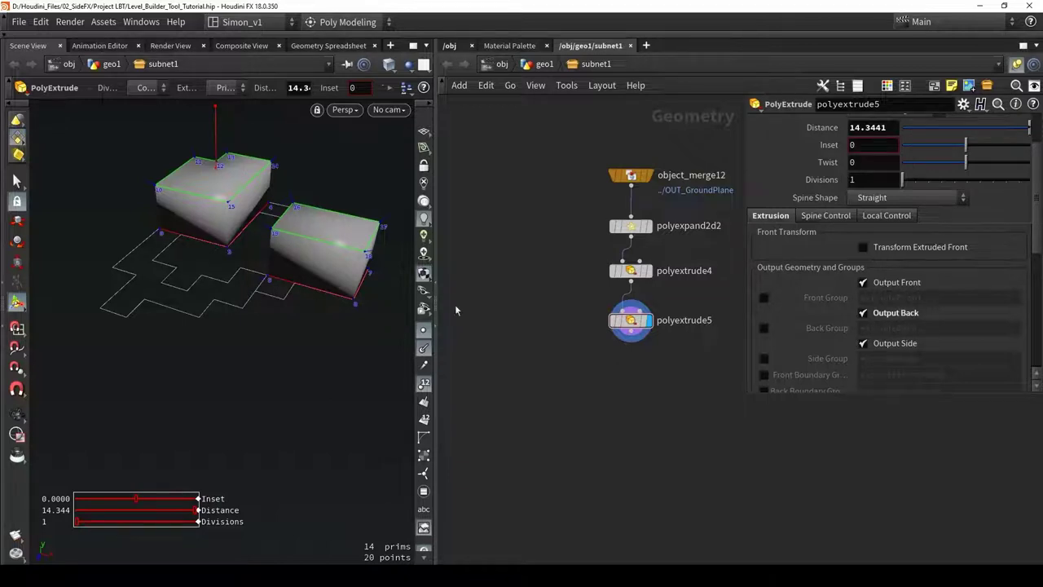
# Move object_merge12 aside, branch a second PolyExtrude node from it, and display the new node
pyautogui.moveTo(538, 286); pyautogui.dragTo(573, 321, button='middle')
pyautogui.moveTo(671, 202); pyautogui.dragTo(568, 175)
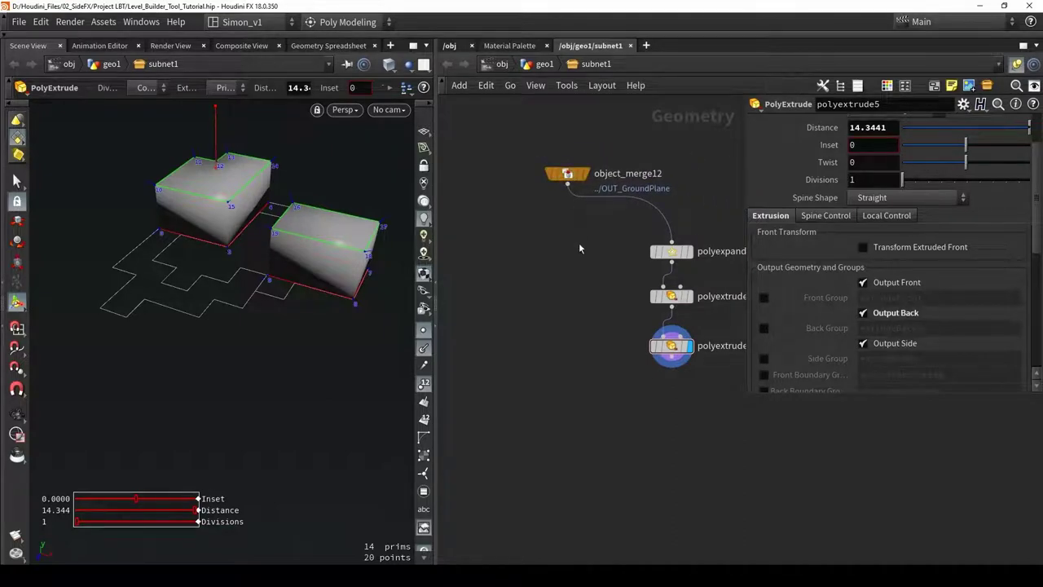
pyautogui.press('Tab')
pyautogui.write('ex')
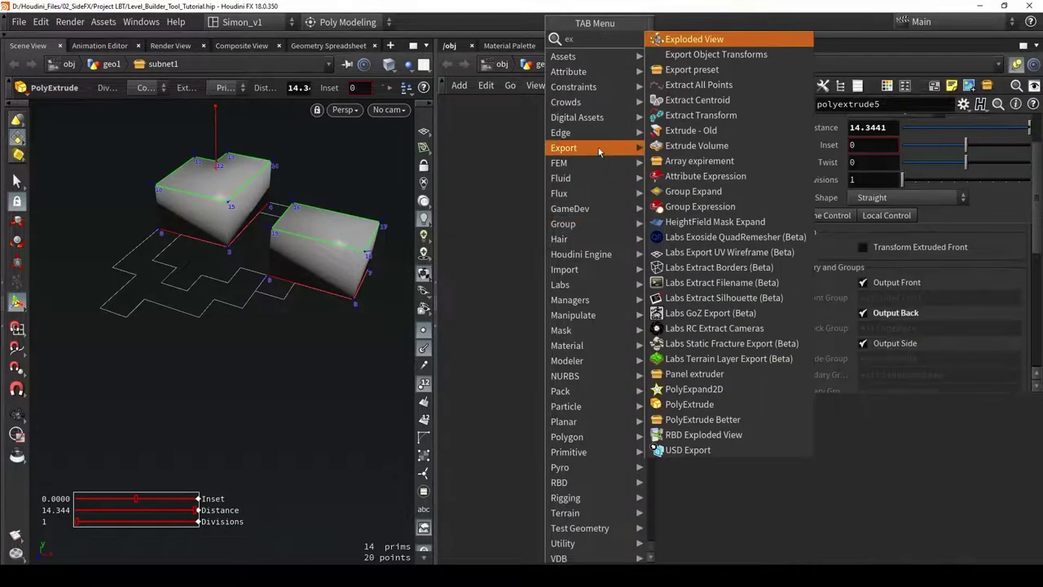
pyautogui.click(704, 405)
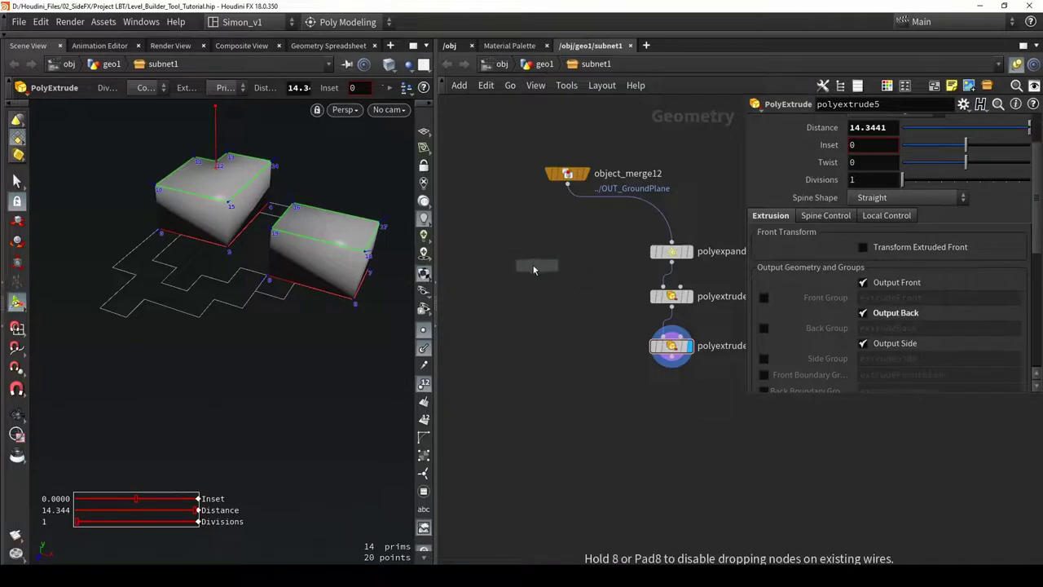
pyautogui.click(524, 265)
pyautogui.moveTo(568, 185); pyautogui.dragTo(526, 265)
pyautogui.click(542, 260)
# Set the inset of polyextrude6 to 1.8 and turn off Output Front, leaving only the border strip
pyautogui.keyDown('alt'); pyautogui.moveTo(264, 212); pyautogui.dragTo(308, 216); pyautogui.keyUp('alt')
pyautogui.scroll(7, 241, 253)
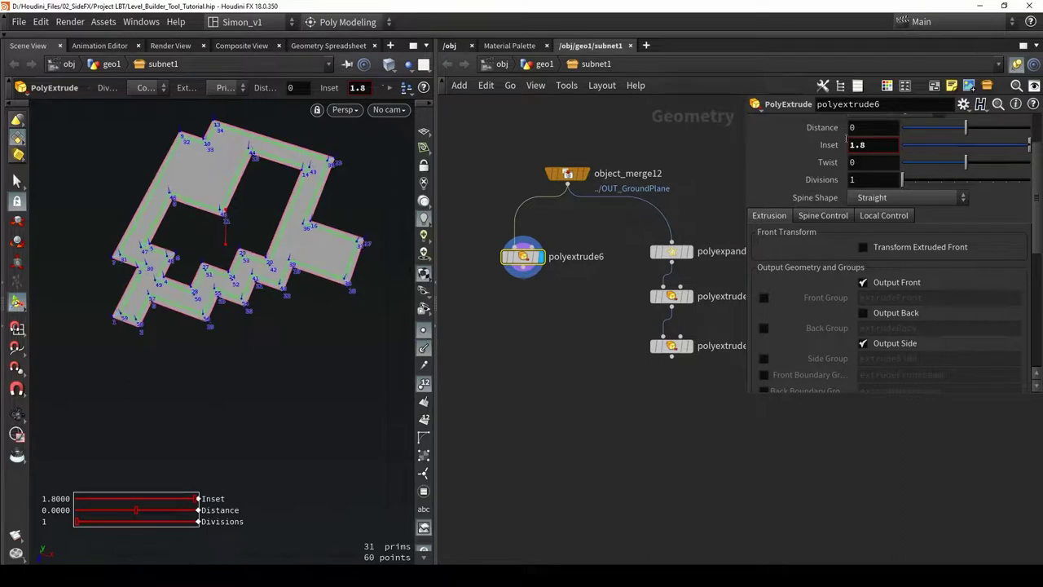
pyautogui.click(892, 291)
pyautogui.keyDown('alt'); pyautogui.moveTo(301, 264); pyautogui.dragTo(226, 218); pyautogui.keyUp('alt')
# Turn off the display of points, point normals and point numbers in the viewport
pyautogui.click(424, 333)
pyautogui.click(425, 349)
pyautogui.click(425, 386)
pyautogui.scroll(4, 246, 254)
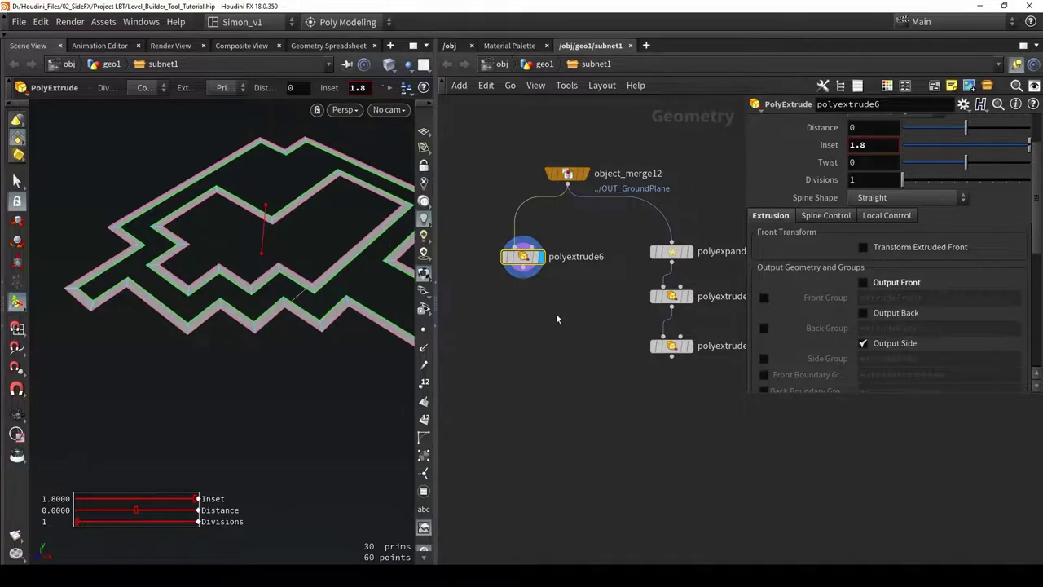
# Add a Scatter node, connect it to the output of polyextrude6, and display the scattered points
pyautogui.press('Tab')
pyautogui.write('scat')
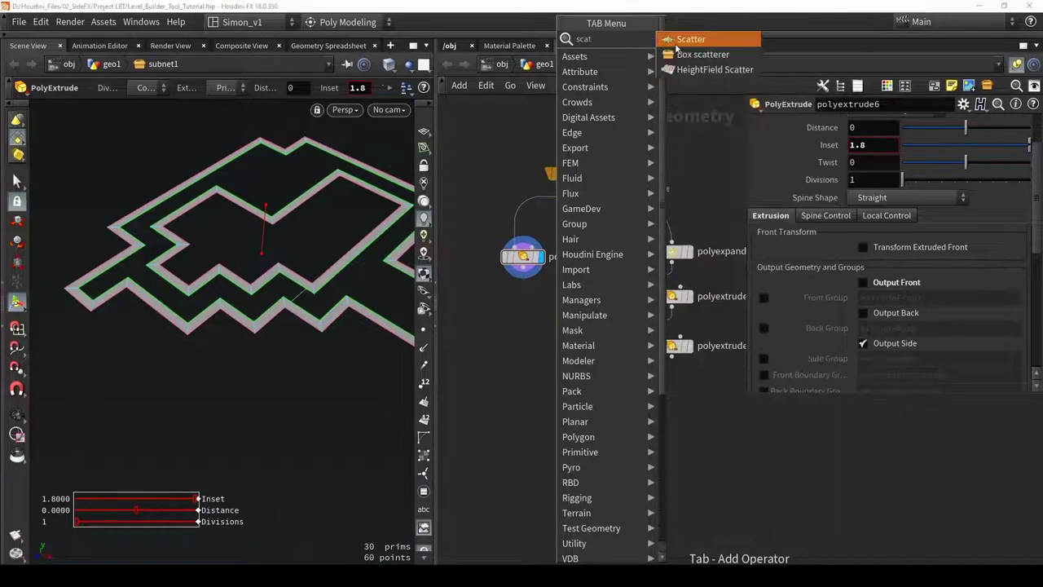
pyautogui.click(676, 44)
pyautogui.click(534, 313)
pyautogui.moveTo(523, 269); pyautogui.dragTo(533, 302)
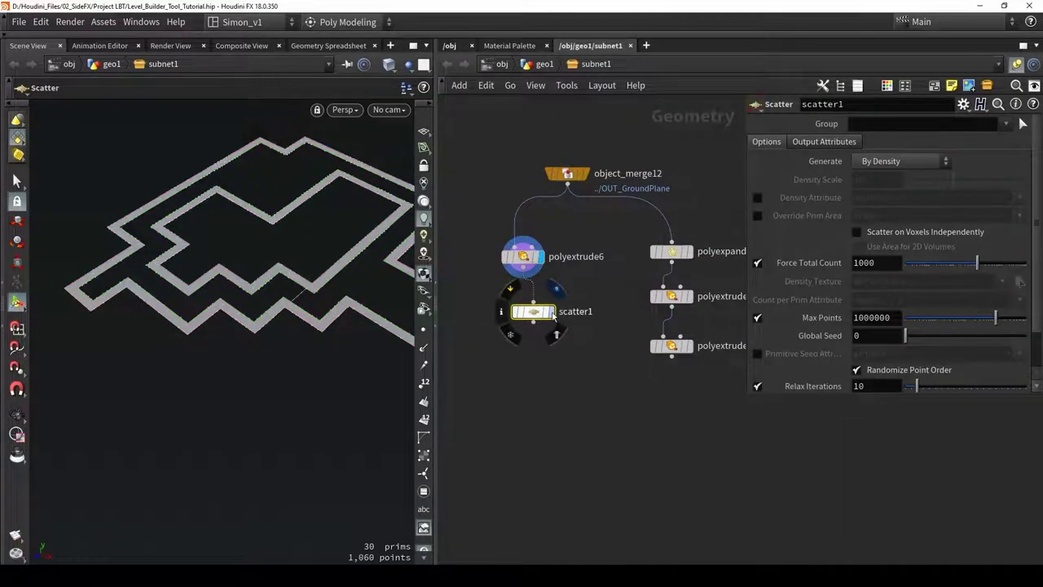
pyautogui.click(553, 313)
pyautogui.moveTo(622, 334); pyautogui.dragTo(561, 334, button='middle')
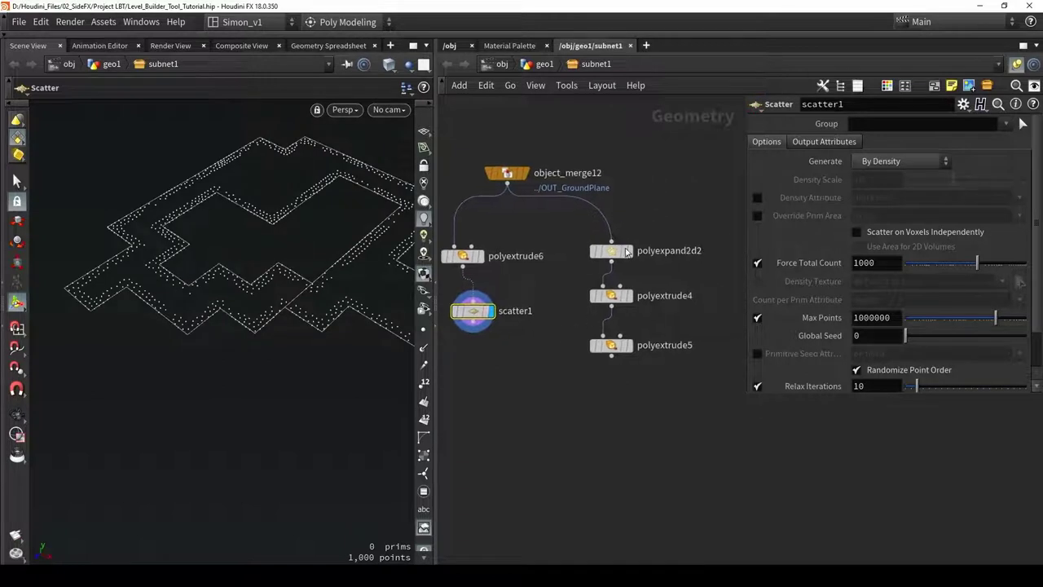
# Show polyextrude5 as a template over the scattered points and examine their overlap with the rooms in top view
pyautogui.moveTo(575, 226); pyautogui.dragTo(701, 416)
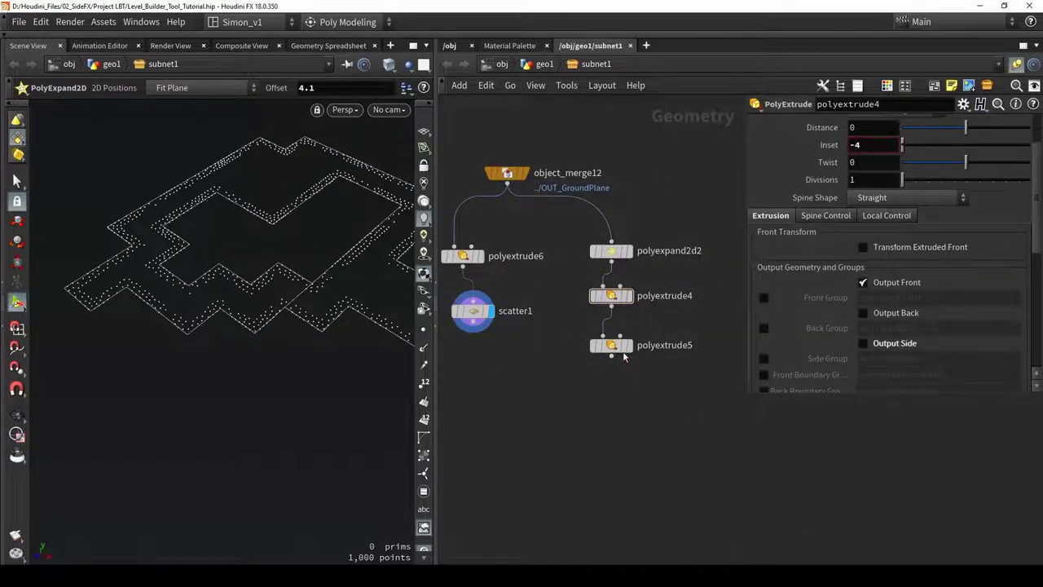
pyautogui.click(628, 346)
pyautogui.press('Escape')
pyautogui.moveTo(295, 304); pyautogui.dragTo(283, 358)
pyautogui.hotkey('space', '2')
pyautogui.moveTo(324, 275); pyautogui.dragTo(246, 266, button='middle')
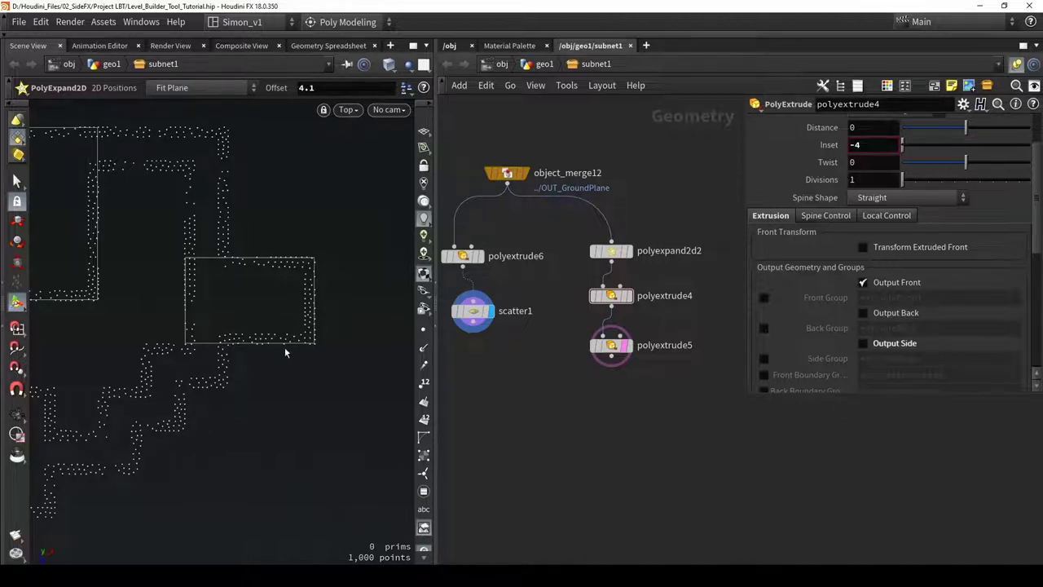
pyautogui.moveTo(236, 315); pyautogui.dragTo(268, 297, button='middle')
pyautogui.scroll(-2, 259, 296)
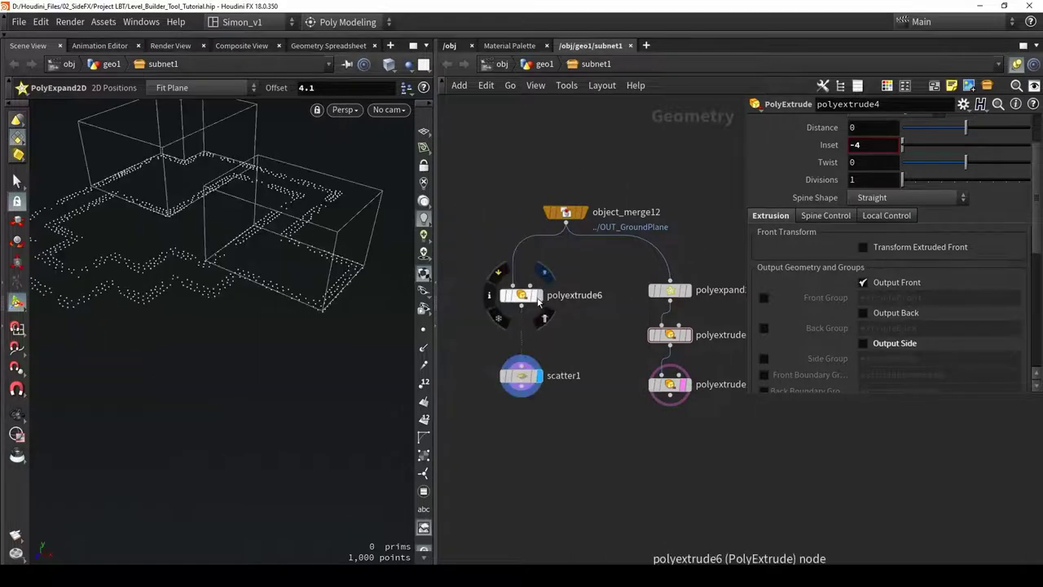
# Display polyextrude6, duplicate it, connect the copy to its output, and set the copy's inset to 1.2
pyautogui.click(538, 295)
pyautogui.click(526, 299)
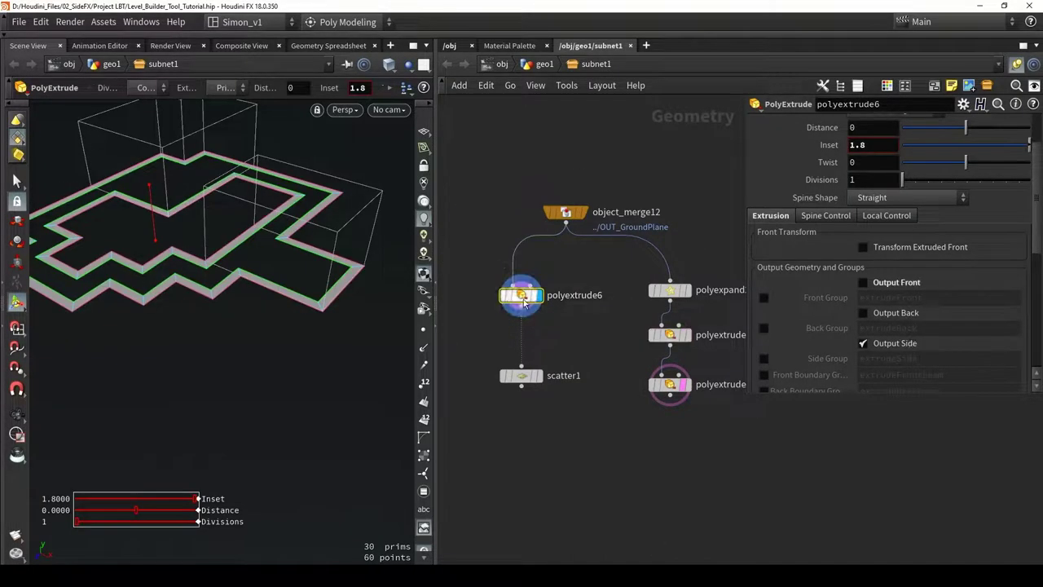
pyautogui.keyDown('alt'); pyautogui.moveTo(520, 297); pyautogui.dragTo(548, 330); pyautogui.keyUp('alt')
pyautogui.scroll(2, 526, 311)
pyautogui.keyDown('alt'); pyautogui.moveTo(209, 260); pyautogui.dragTo(223, 345); pyautogui.keyUp('alt')
pyautogui.keyDown('alt'); pyautogui.moveTo(222, 345); pyautogui.dragTo(191, 295, button='middle'); pyautogui.keyUp('alt')
pyautogui.scroll(7, 180, 270)
pyautogui.scroll(-16, 179, 270)
pyautogui.scroll(3, 179, 269)
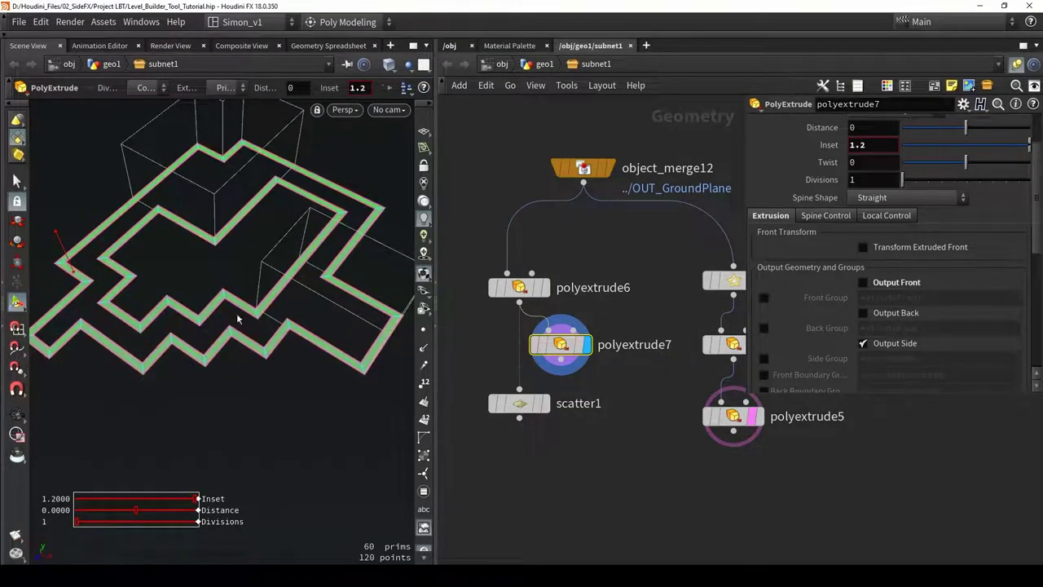
# Set Divide Into on polyextrude7 to Individual Elements so each strip segment is inset separately
pyautogui.scroll(3, 837, 210)
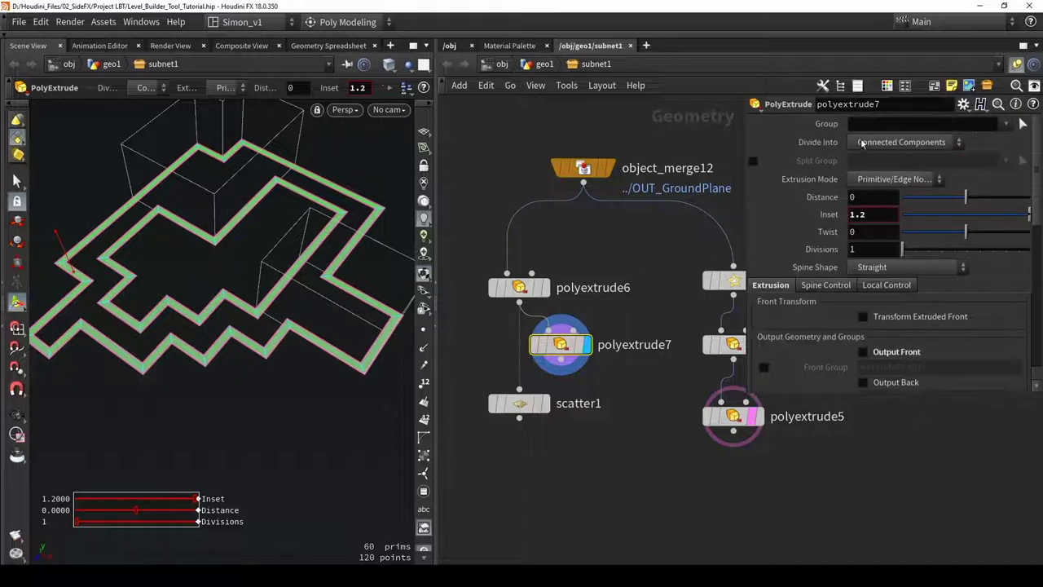
pyautogui.click(899, 143)
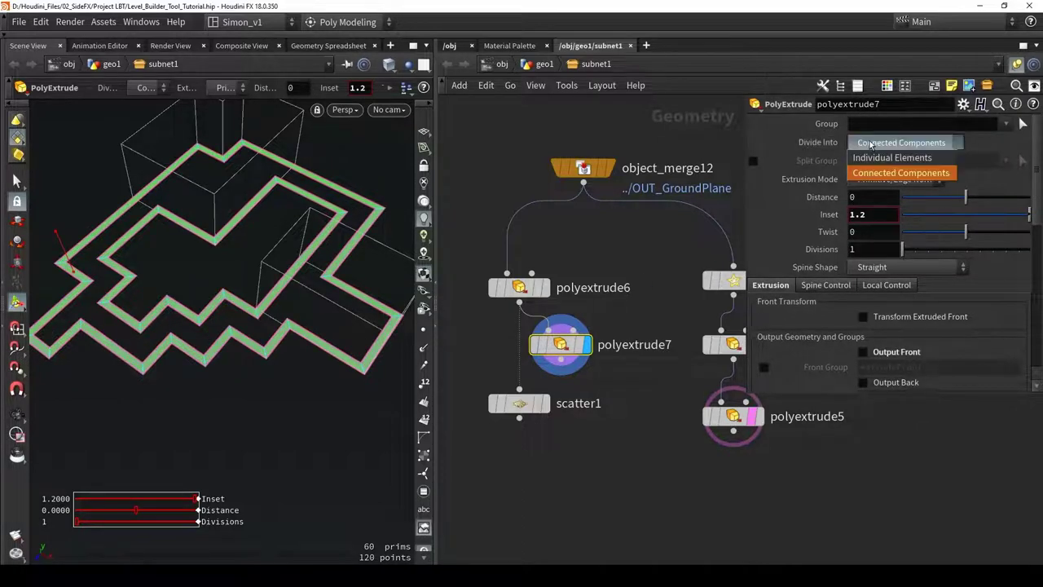
pyautogui.click(892, 158)
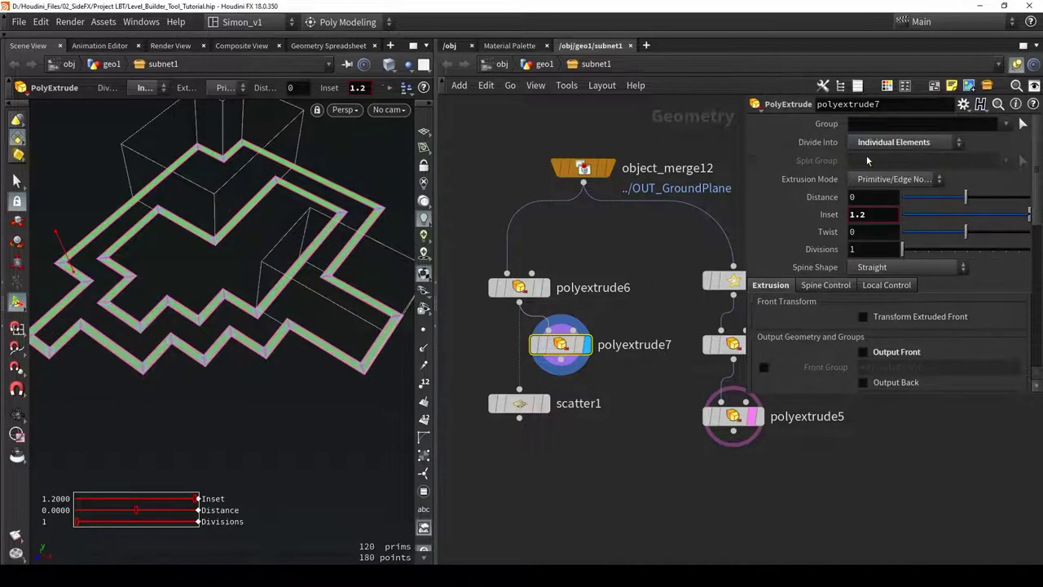
pyautogui.press('Escape')
pyautogui.scroll(5, 165, 311)
pyautogui.scroll(6, 166, 311)
pyautogui.scroll(-2, 190, 242)
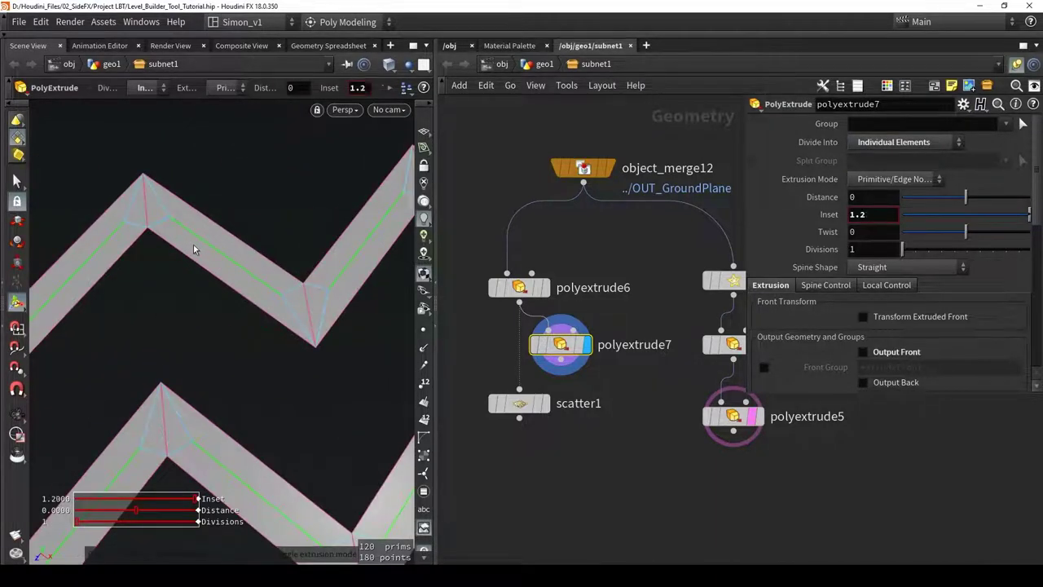
# Set the inset of polyextrude7 to 0.62
pyautogui.scroll(-14, 193, 249)
pyautogui.scroll(2, 193, 251)
pyautogui.scroll(-2, 193, 250)
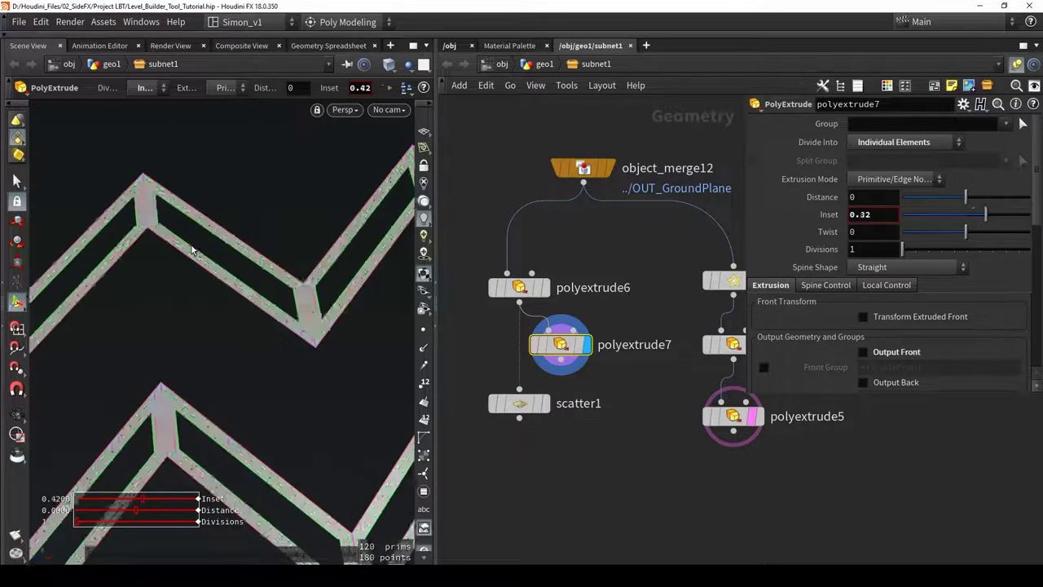
pyautogui.moveTo(191, 245); pyautogui.dragTo(192, 245)
# Turn on Output Front and turn off Output Side on polyextrude7, keeping only the inner strip faces
pyautogui.scroll(-3, 893, 301)
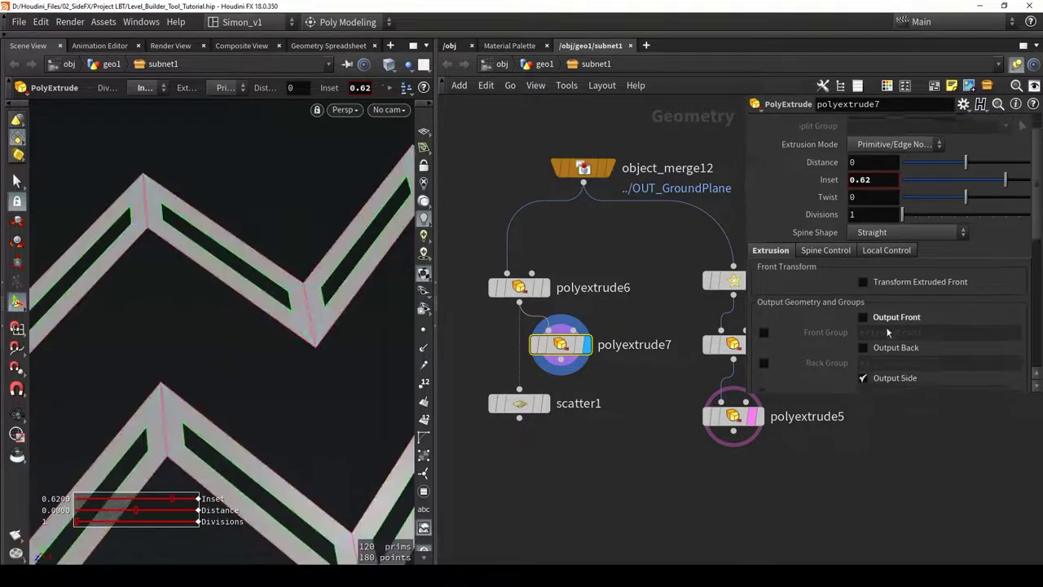
pyautogui.click(894, 300)
pyautogui.scroll(-3, 893, 302)
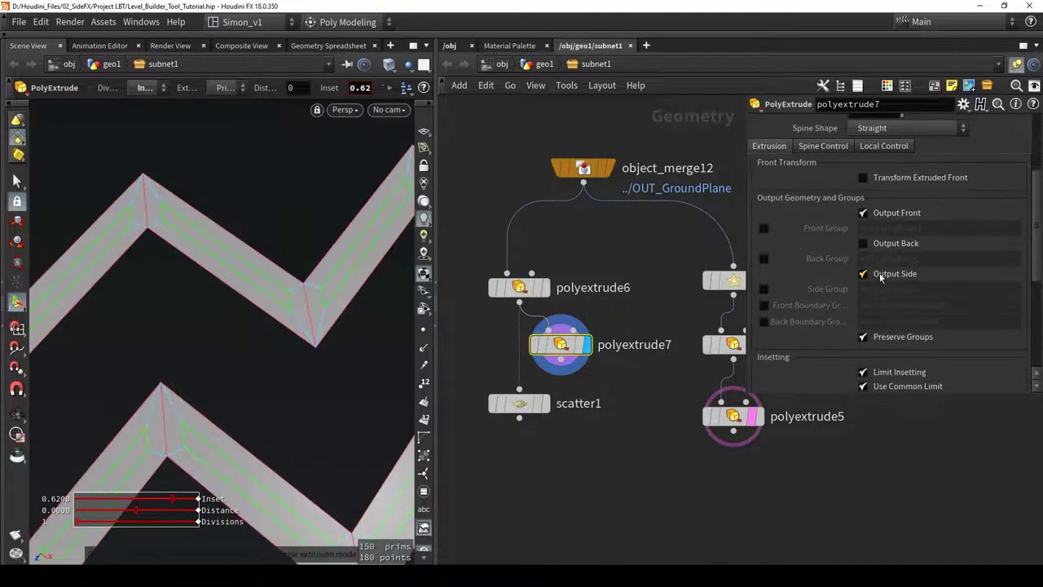
pyautogui.click(879, 277)
pyautogui.keyDown('alt'); pyautogui.moveTo(298, 288); pyautogui.dragTo(335, 203, button='right'); pyautogui.keyUp('alt')
pyautogui.keyDown('alt'); pyautogui.moveTo(186, 276); pyautogui.dragTo(253, 267); pyautogui.keyUp('alt')
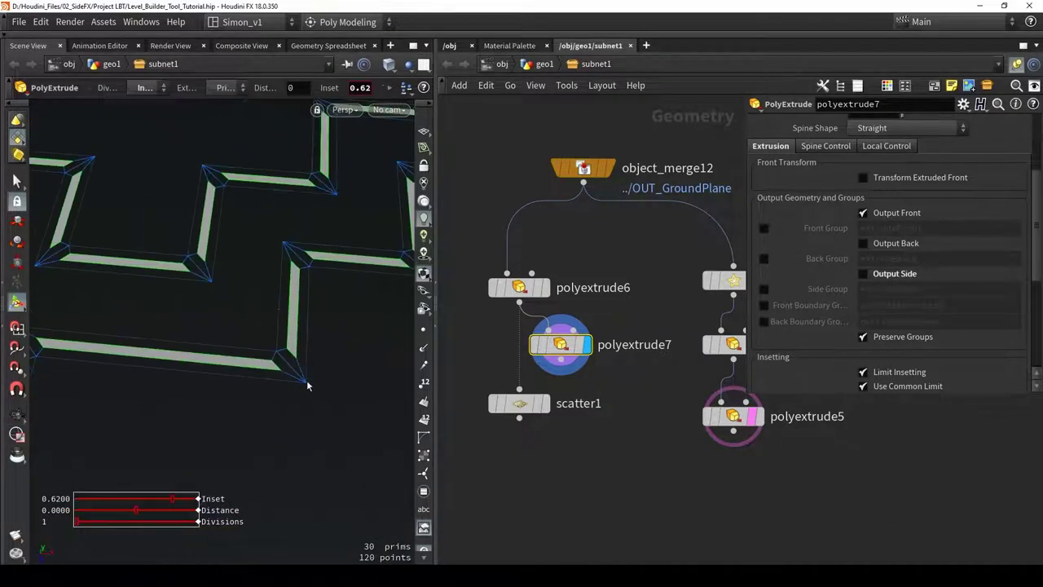
pyautogui.keyDown('alt'); pyautogui.moveTo(260, 310); pyautogui.dragTo(231, 331, button='middle'); pyautogui.keyUp('alt')
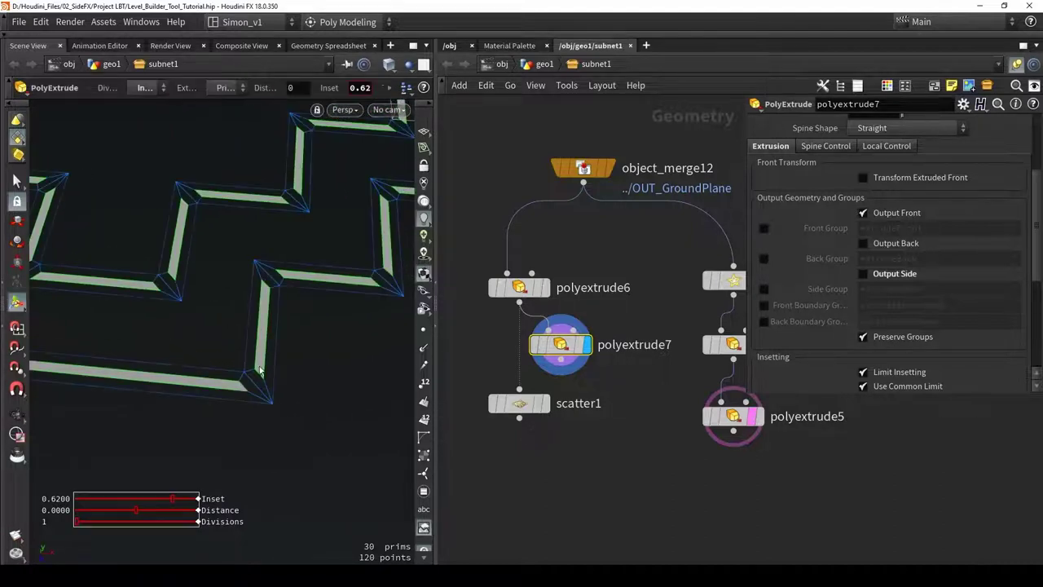
pyautogui.moveTo(271, 340); pyautogui.dragTo(244, 342)
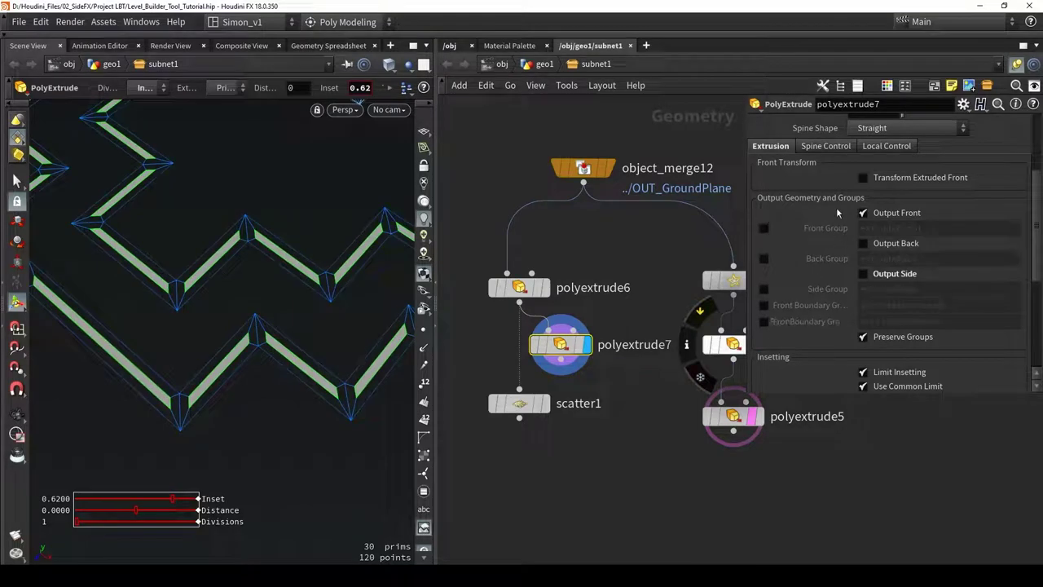
# Set the Thickness Scale in polyextrude7's spine settings to 0.648 to shrink the strips away from the corners
pyautogui.scroll(2, 837, 211)
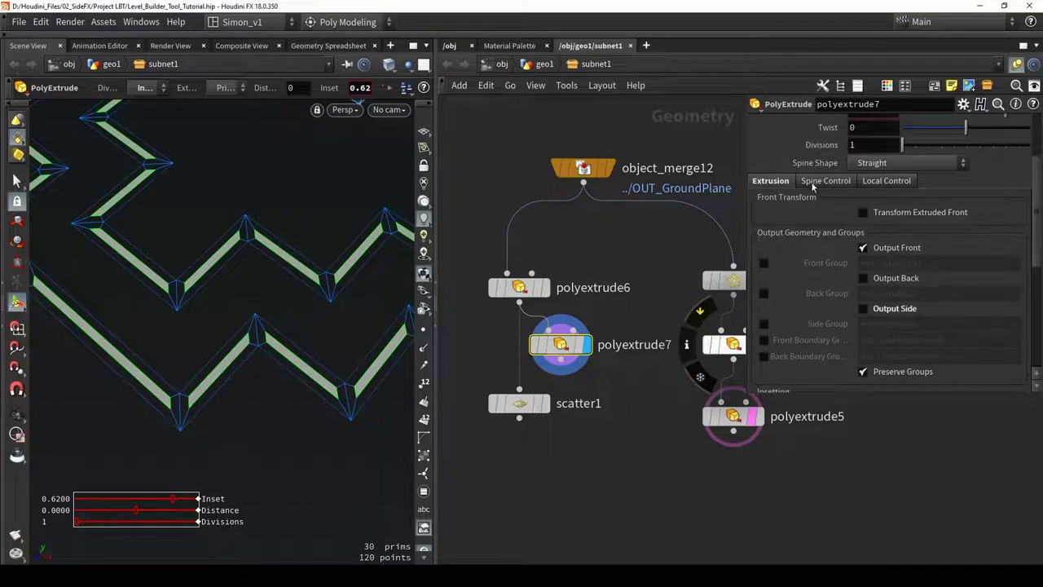
pyautogui.click(822, 181)
pyautogui.scroll(-3, 815, 202)
pyautogui.scroll(-4, 815, 202)
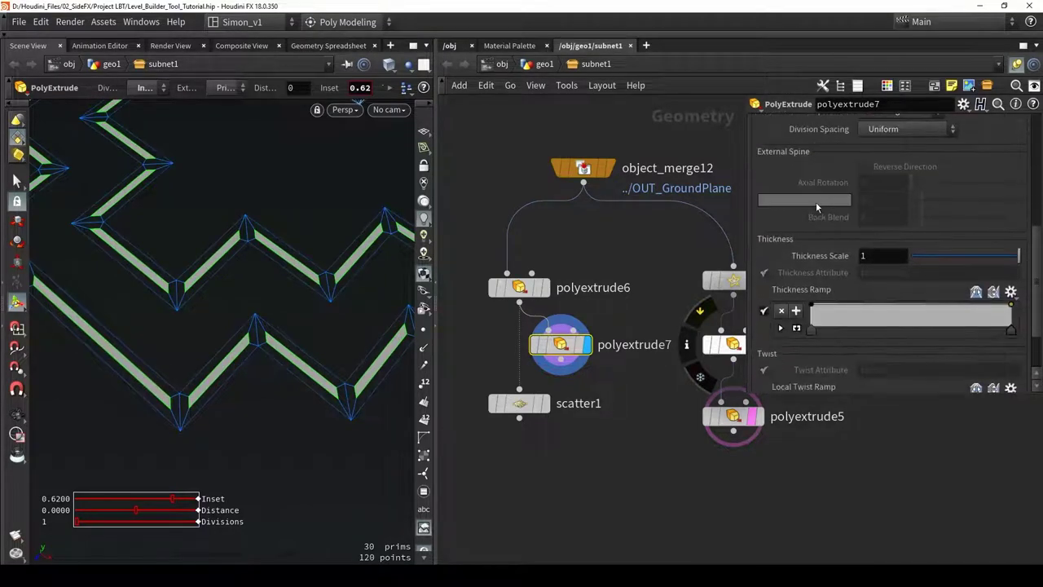
pyautogui.moveTo(1019, 256); pyautogui.dragTo(981, 255)
pyautogui.moveTo(397, 223); pyautogui.dragTo(271, 217)
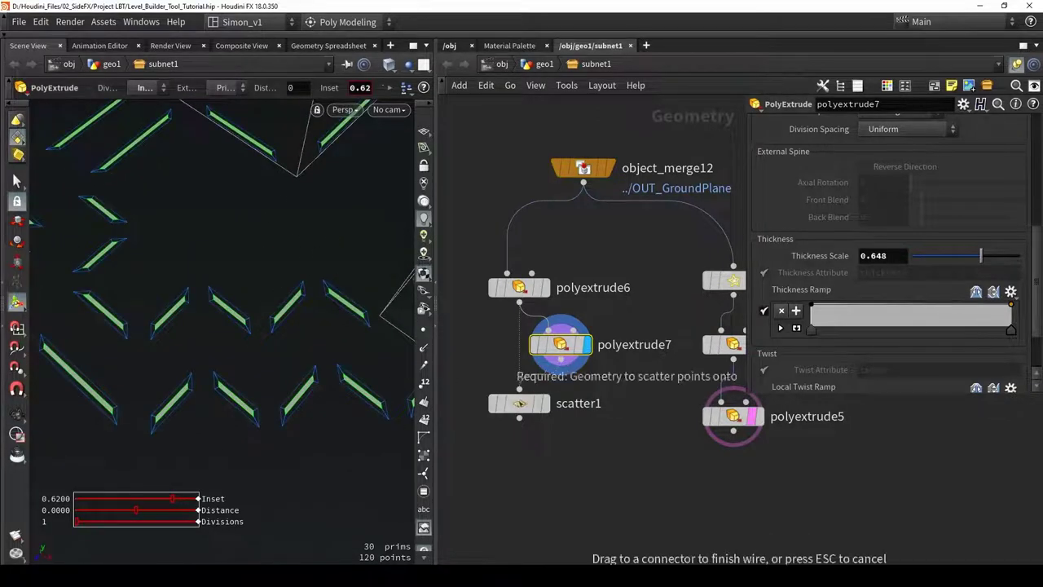
# Insert polyextrude7 between polyextrude6 and scatter1, then display scatter1 and examine the points on the shrunken strips
pyautogui.moveTo(561, 346); pyautogui.dragTo(519, 346)
pyautogui.click(545, 403)
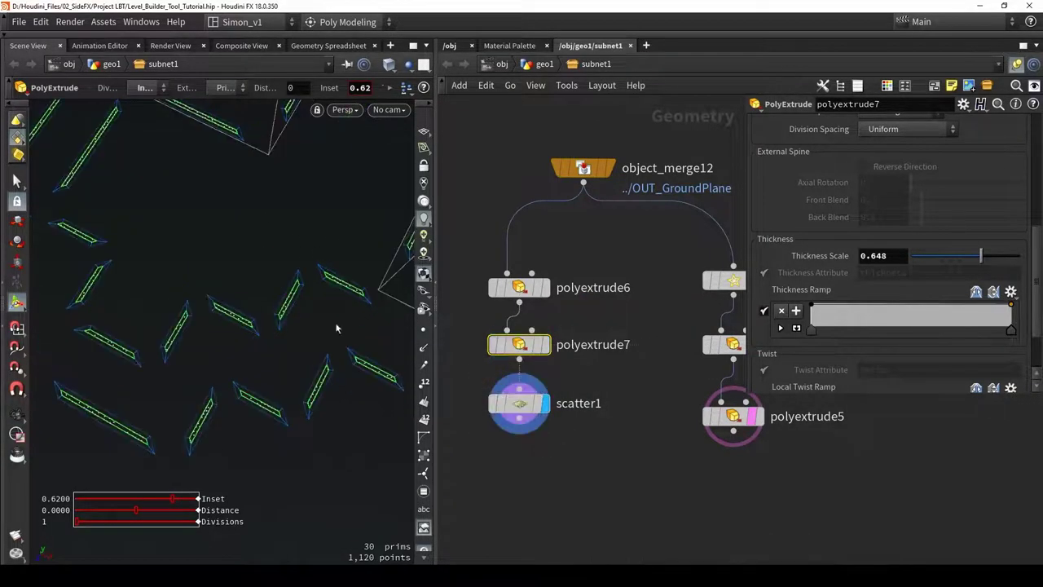
pyautogui.scroll(5, 275, 298)
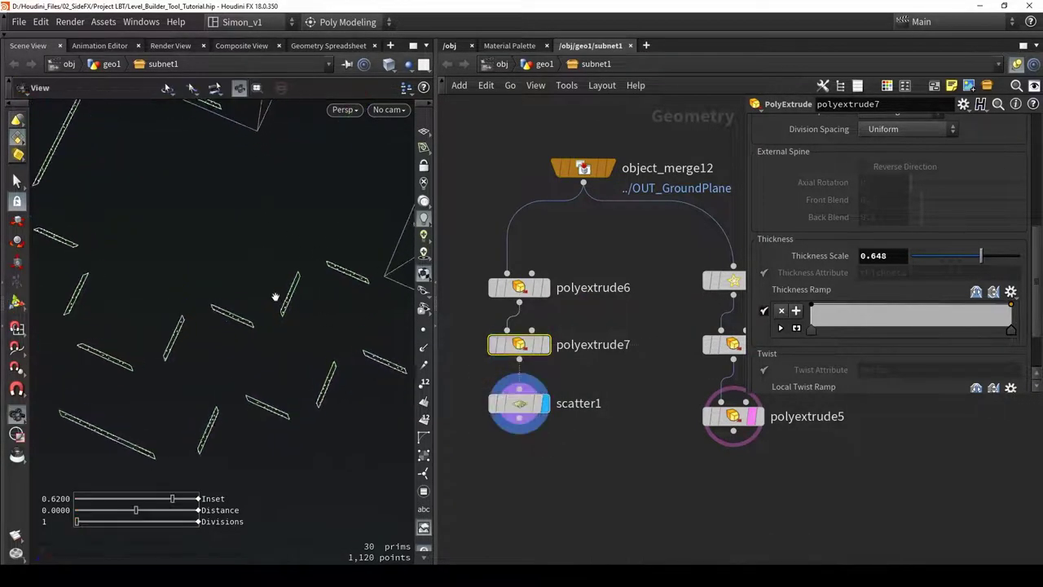
pyautogui.scroll(5, 295, 259)
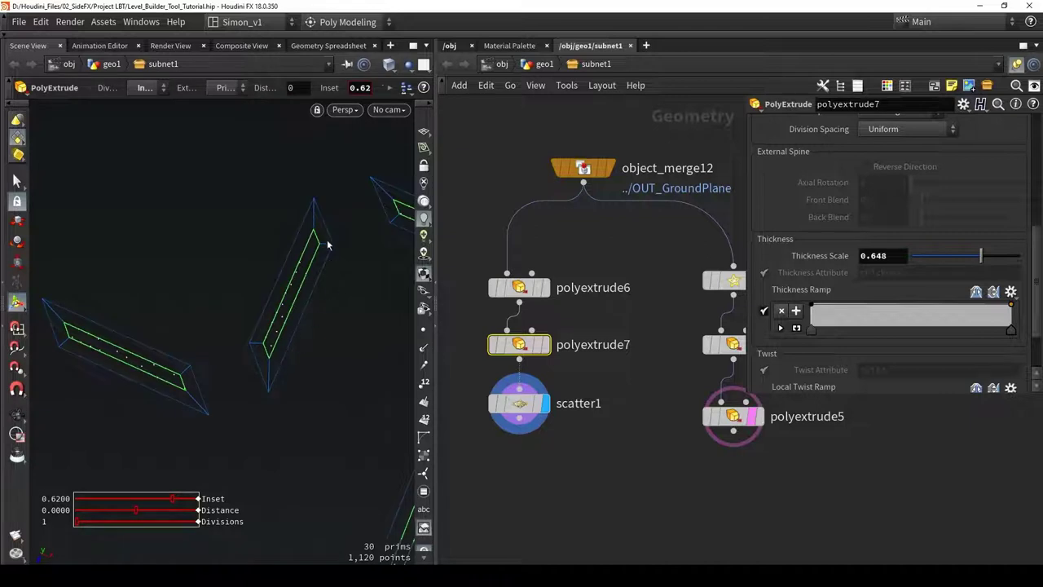
pyautogui.scroll(-6, 299, 332)
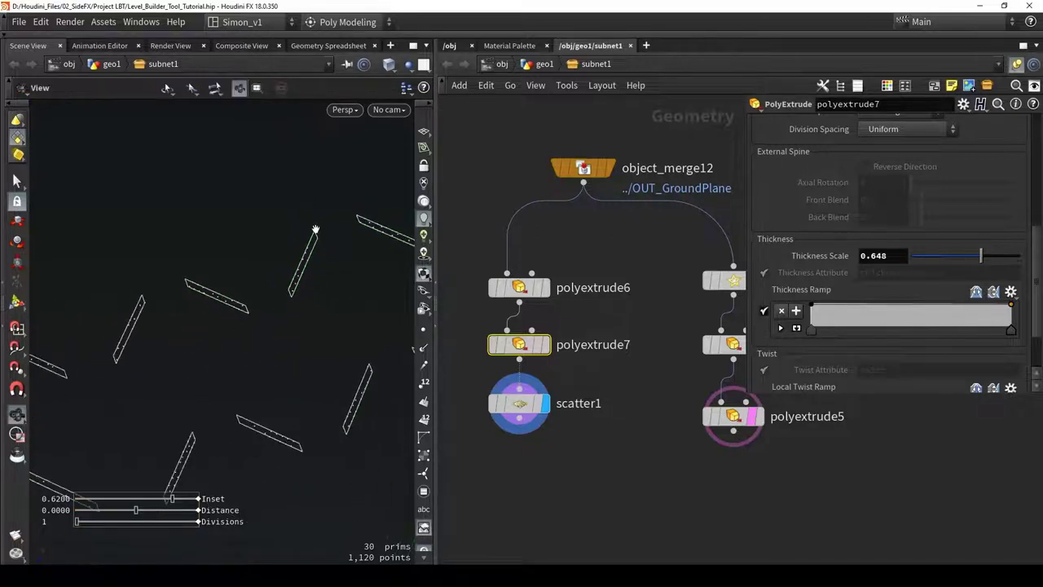
# Set the Force Total Count of scatter1 to 35 to reduce the scattered border points
pyautogui.click(519, 405)
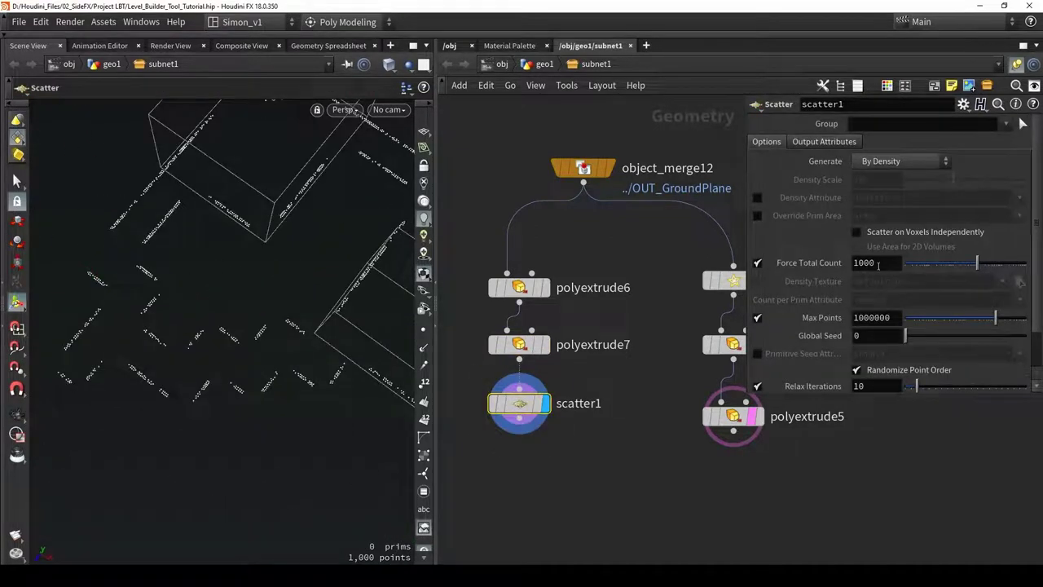
pyautogui.doubleClick(872, 263)
pyautogui.write('35')
pyautogui.press('Return')
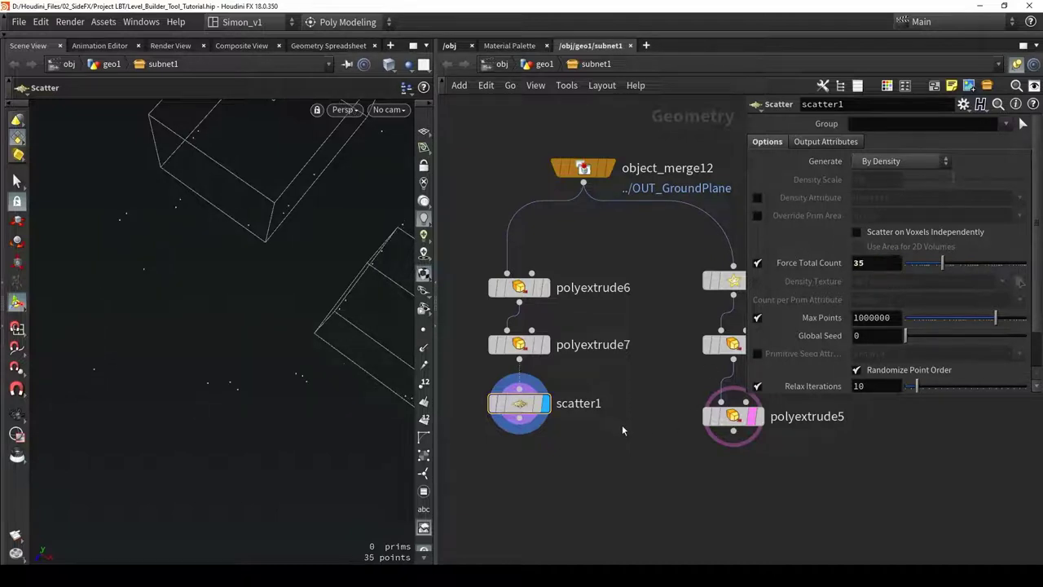
pyautogui.keyDown('alt'); pyautogui.moveTo(242, 284); pyautogui.dragTo(207, 309); pyautogui.keyUp('alt')
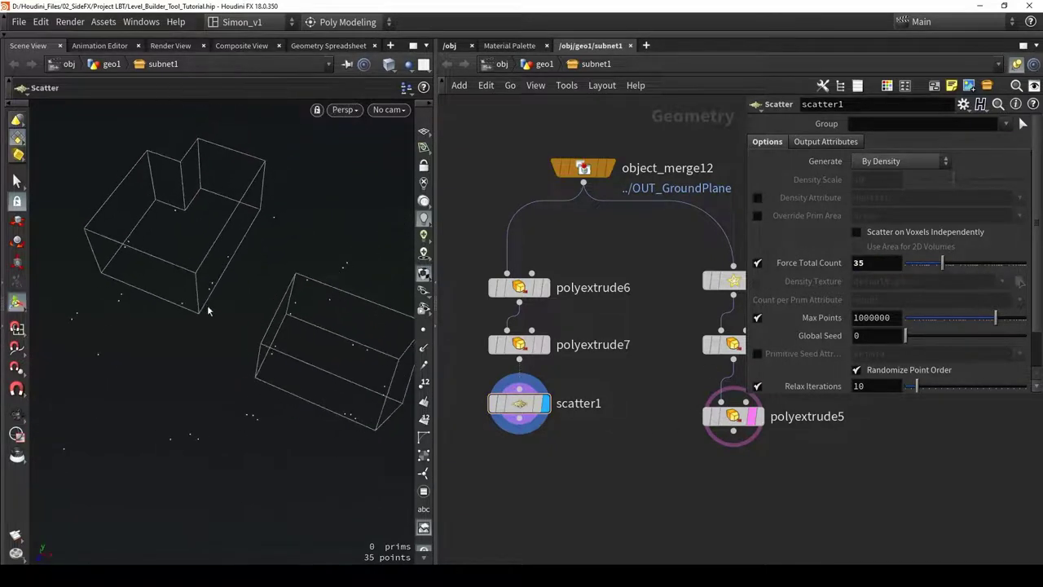
# Add a Fuse node below scatter1, wire scatter1 into it and display it
pyautogui.scroll(-3, 542, 408)
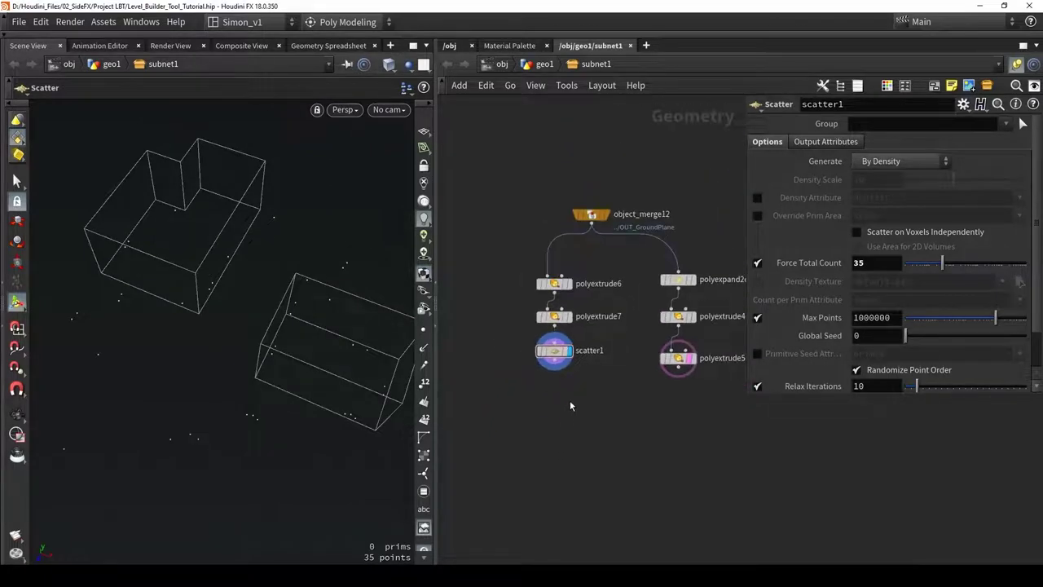
pyautogui.press('Tab')
pyautogui.write('f')
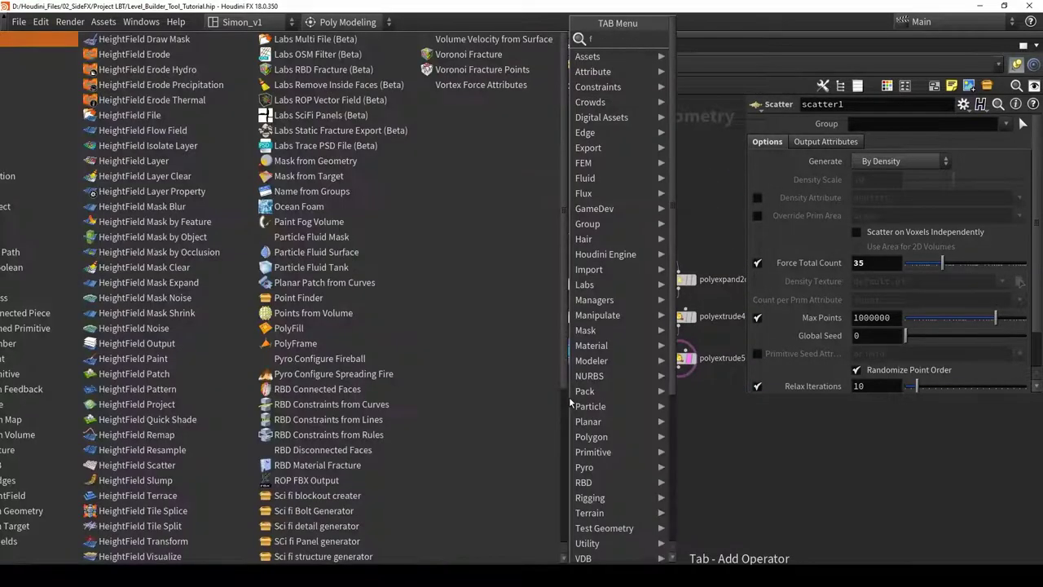
pyautogui.write('us')
pyautogui.press('Return')
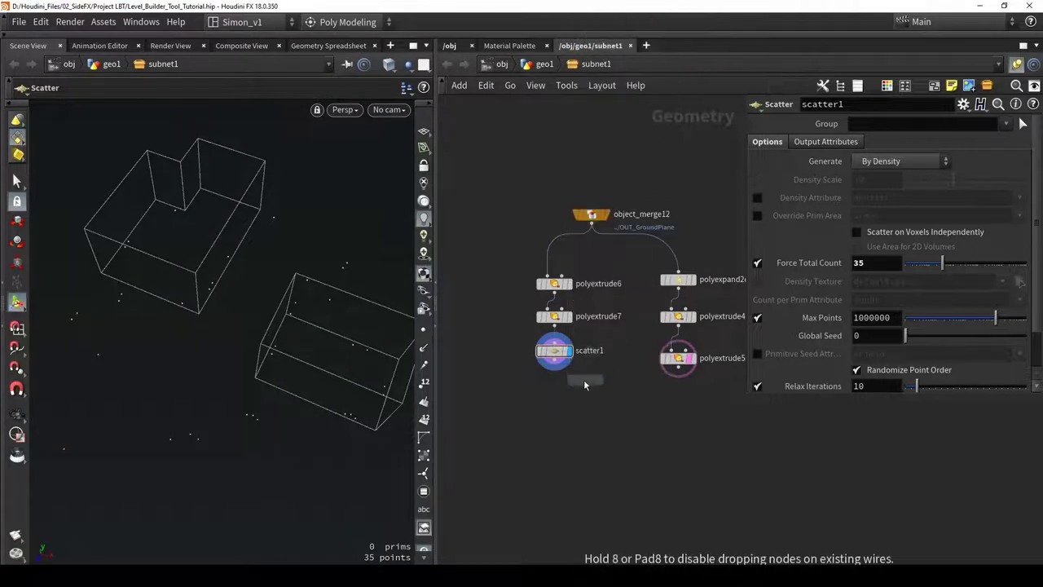
pyautogui.click(554, 397)
pyautogui.scroll(3, 571, 352)
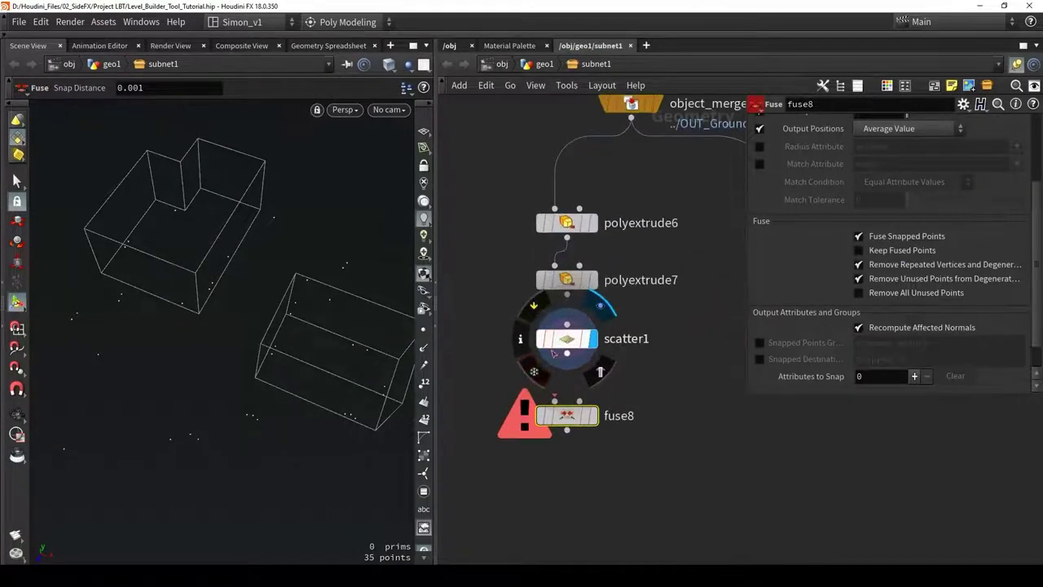
pyautogui.moveTo(570, 354); pyautogui.dragTo(568, 404)
pyautogui.click(599, 384)
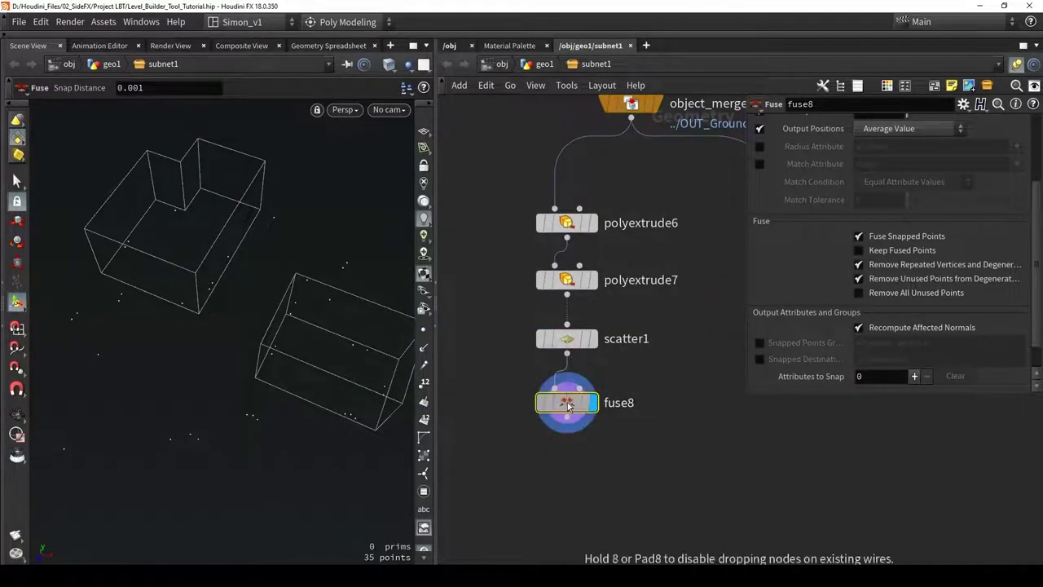
# Set the Snap Distance of fuse8 to 3 to merge points that lie close together
pyautogui.scroll(3, 795, 314)
pyautogui.doubleClick(876, 224)
pyautogui.write('3')
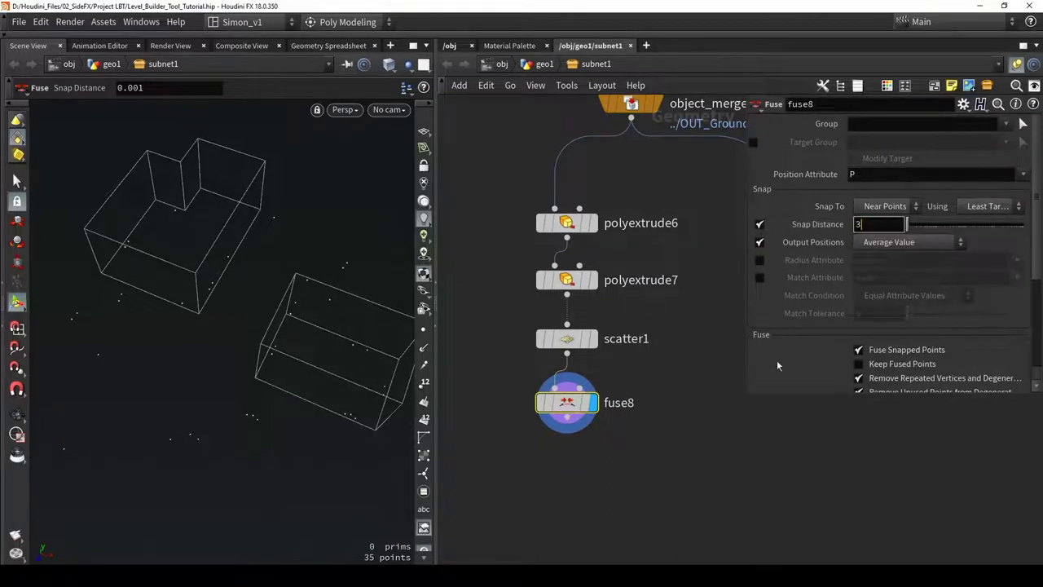
pyautogui.press('Return')
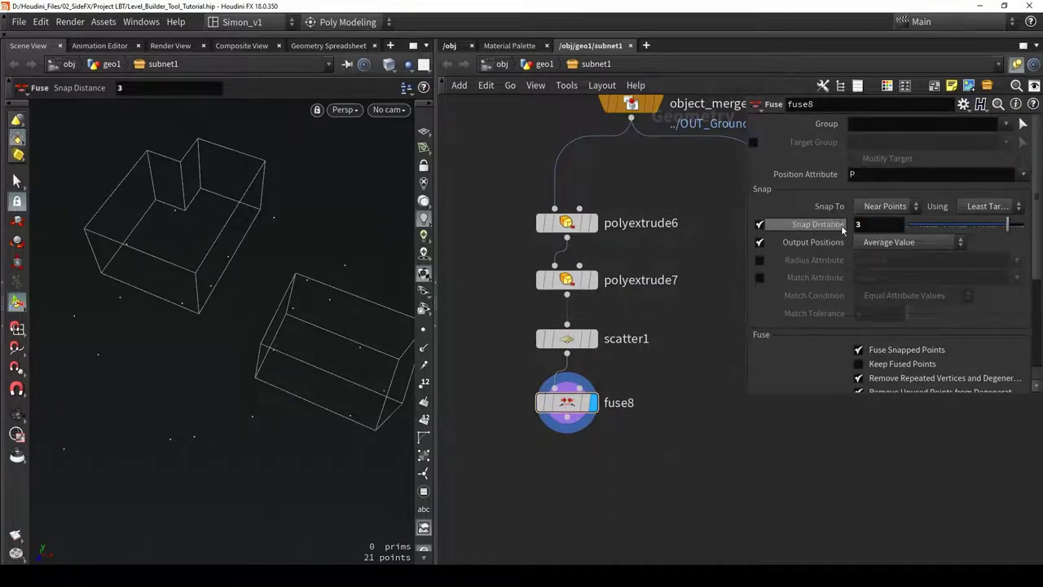
# Compare the points of scatter1 with those of fuse8 by displaying each node around the box volume
pyautogui.click(594, 338)
pyautogui.keyDown('alt'); pyautogui.moveTo(307, 326); pyautogui.dragTo(221, 296, button='middle'); pyautogui.keyUp('alt')
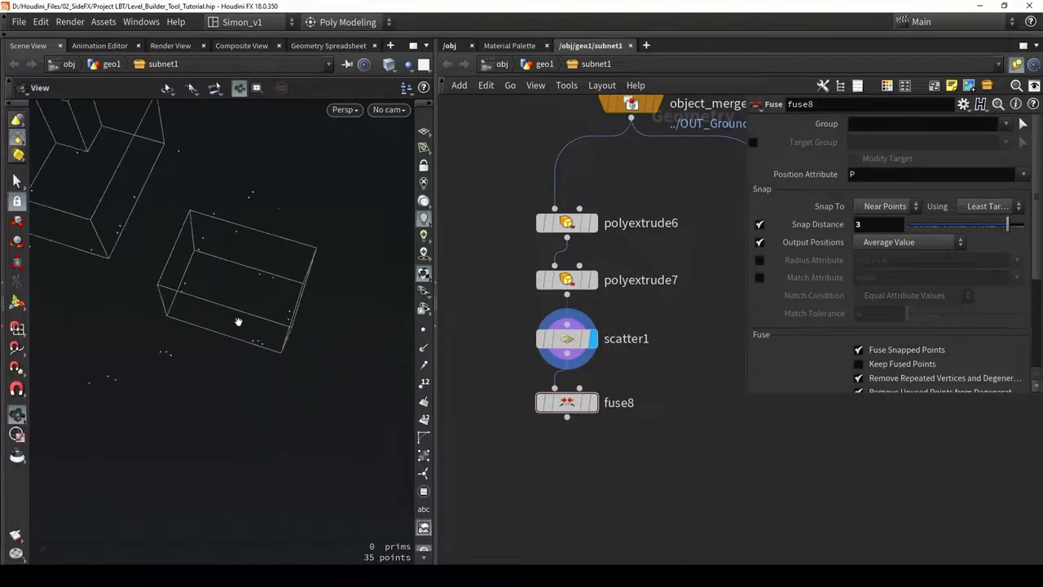
pyautogui.keyDown('alt'); pyautogui.moveTo(221, 296); pyautogui.dragTo(279, 339, button='right'); pyautogui.keyUp('alt')
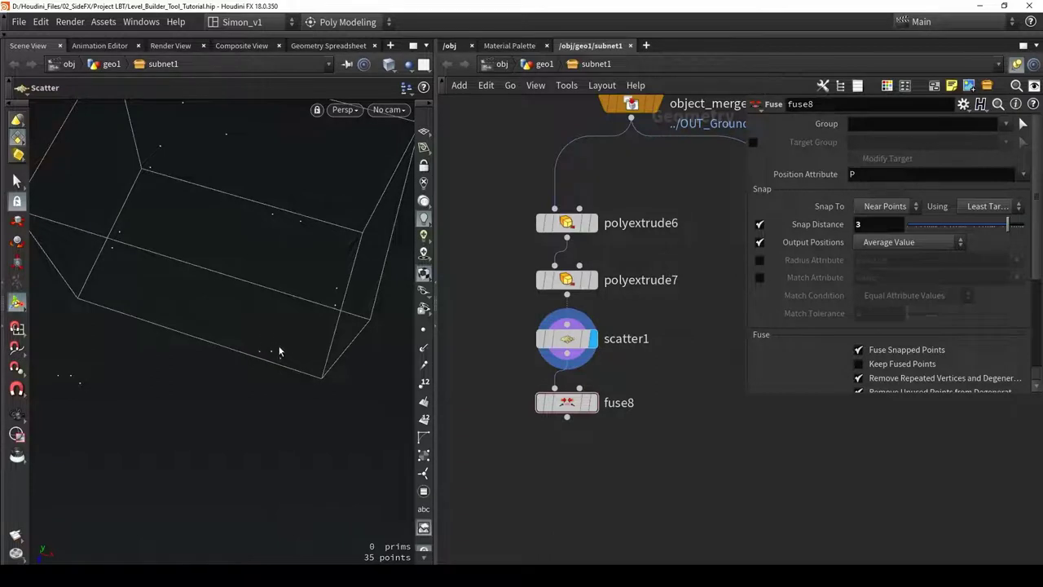
pyautogui.click(593, 402)
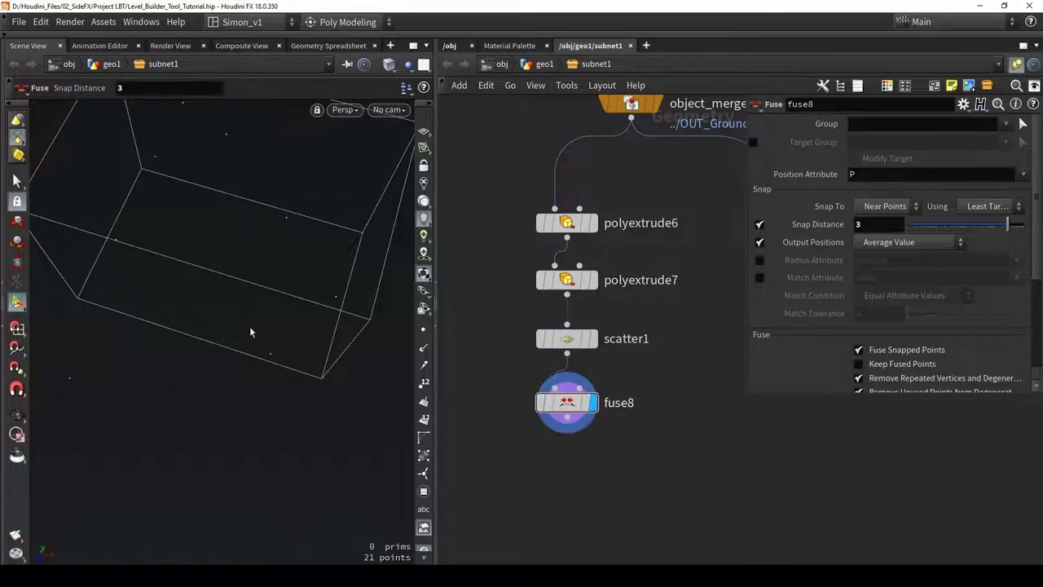
# Try another Snap Distance on fuse8, and set it back to 3
pyautogui.moveTo(997, 233)
pyautogui.mouseDown()
pyautogui.moveTo(970, 229)
pyautogui.moveTo(1011, 231)
pyautogui.mouseUp()
pyautogui.doubleClick(897, 224)
pyautogui.write('3')
pyautogui.press('Return')
# Add a Group Create node with fuse8 in its first input and polyextrude5 in its second, and display it
pyautogui.press('h')
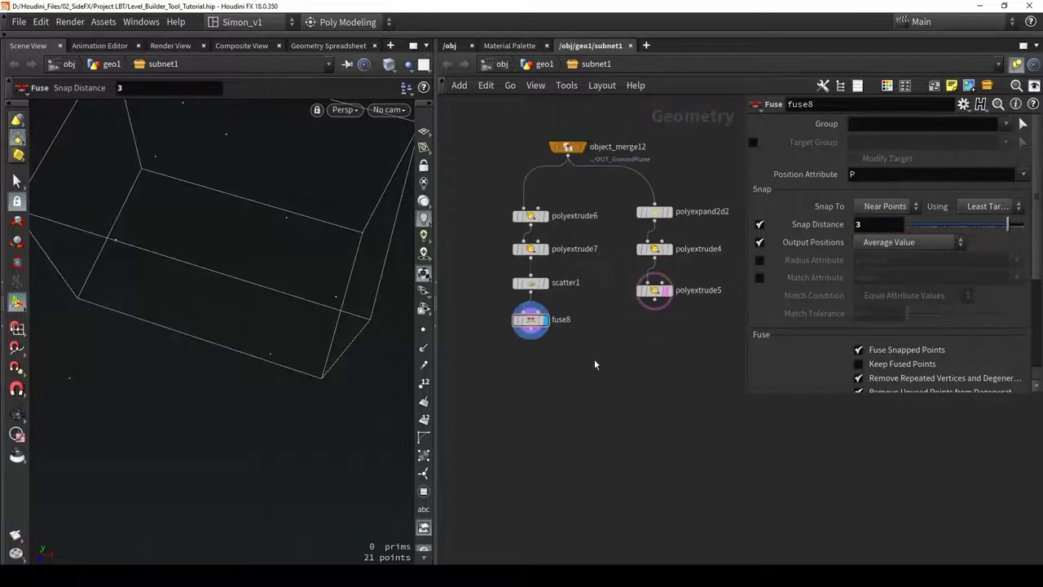
pyautogui.press('Tab')
pyautogui.write('gr')
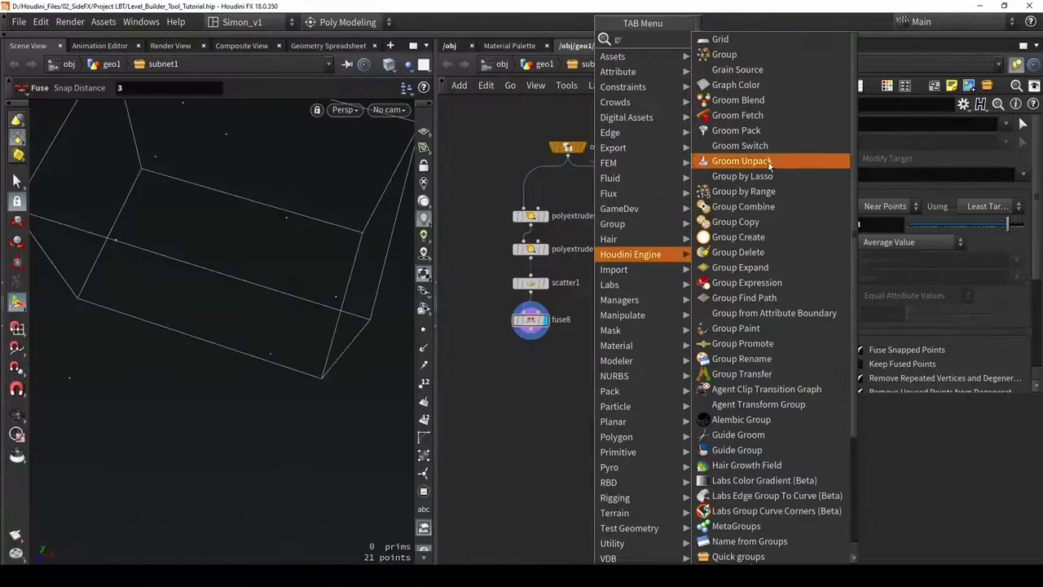
pyautogui.click(741, 55)
pyautogui.click(595, 373)
pyautogui.scroll(2, 531, 337)
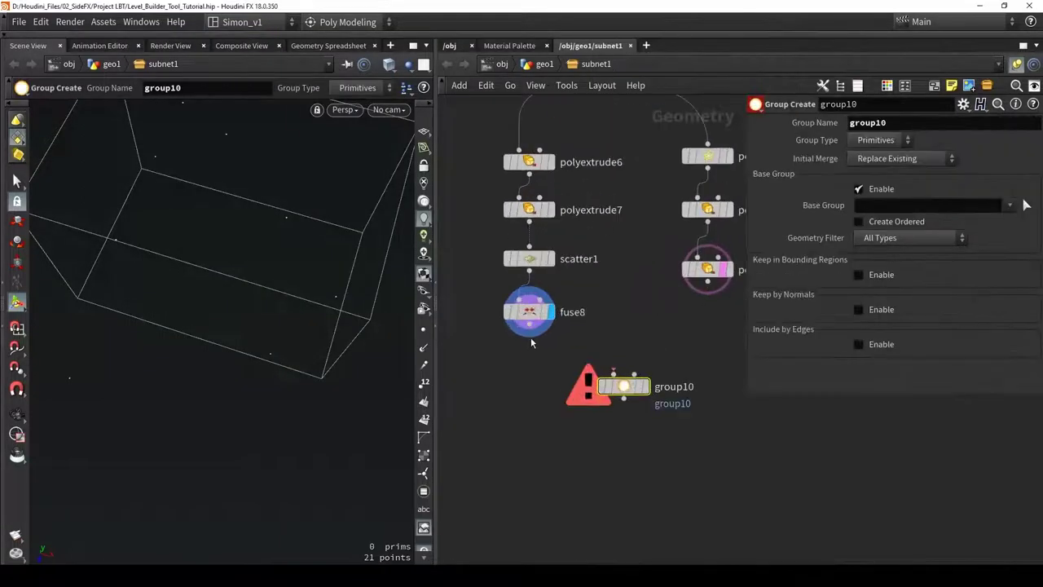
pyautogui.moveTo(529, 326); pyautogui.dragTo(623, 376)
pyautogui.moveTo(634, 314); pyautogui.dragTo(601, 323, button='middle')
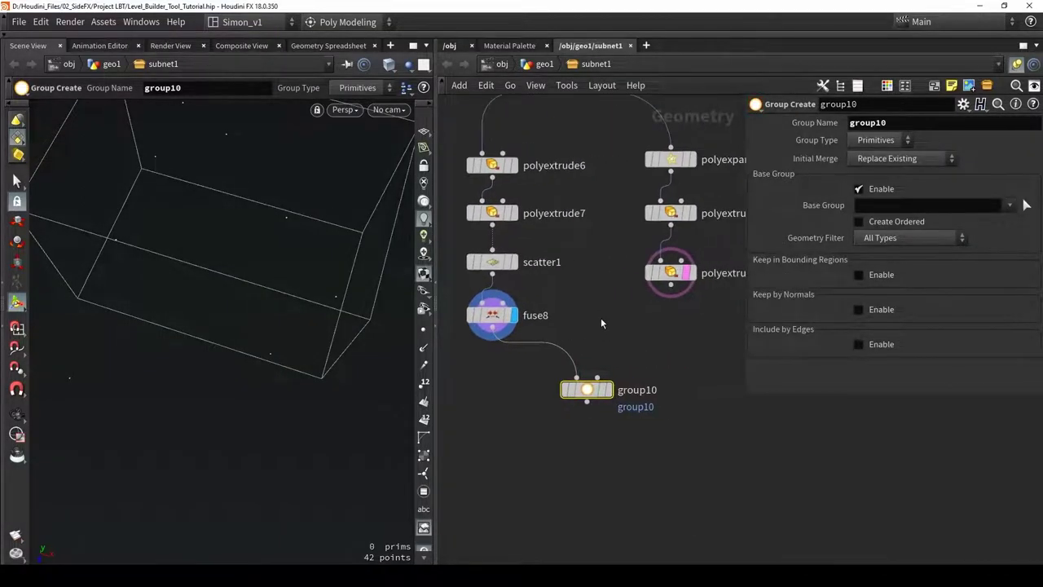
pyautogui.moveTo(671, 284); pyautogui.dragTo(597, 377)
pyautogui.click(608, 389)
# Name the group points_props on group10 and set its Group Type to Points
pyautogui.moveTo(888, 123); pyautogui.dragTo(817, 117)
pyautogui.write('points')
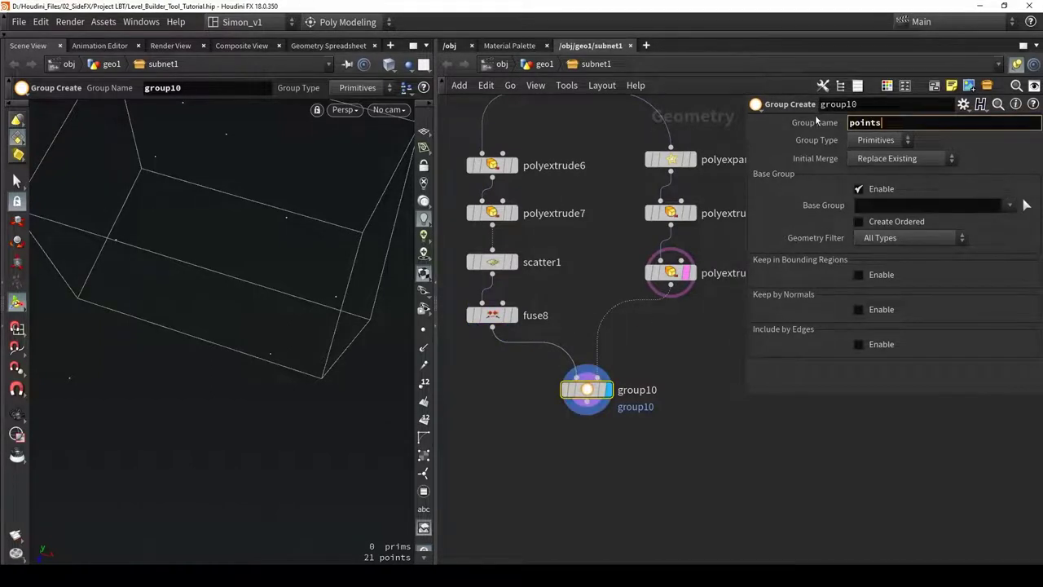
pyautogui.write('_props')
pyautogui.press('Return')
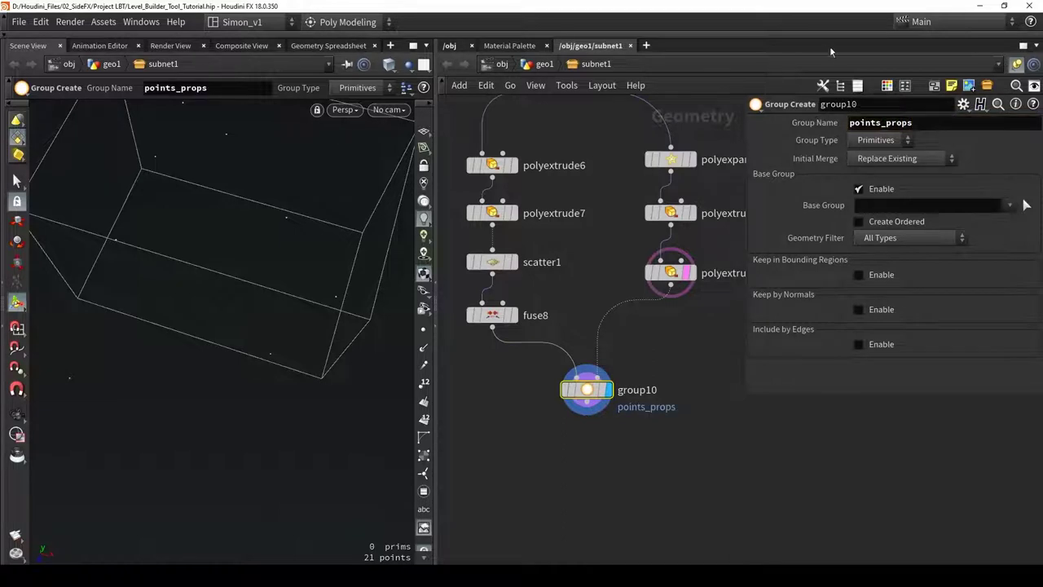
pyautogui.click(878, 141)
pyautogui.click(873, 171)
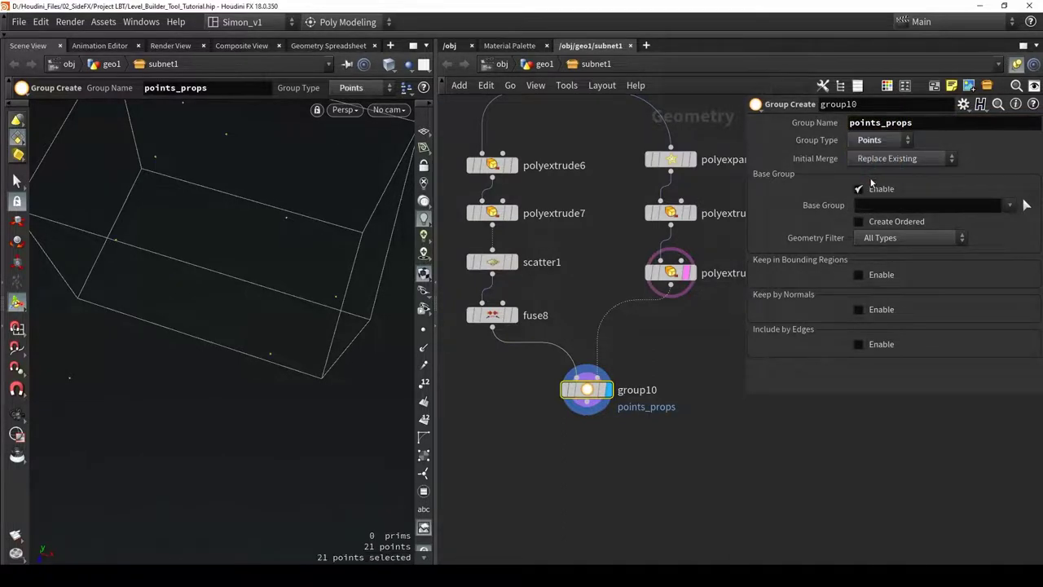
# Turn off Base Group on group10 and enable Keep in Bounding Regions with the Bounding Object type
pyautogui.click(896, 239)
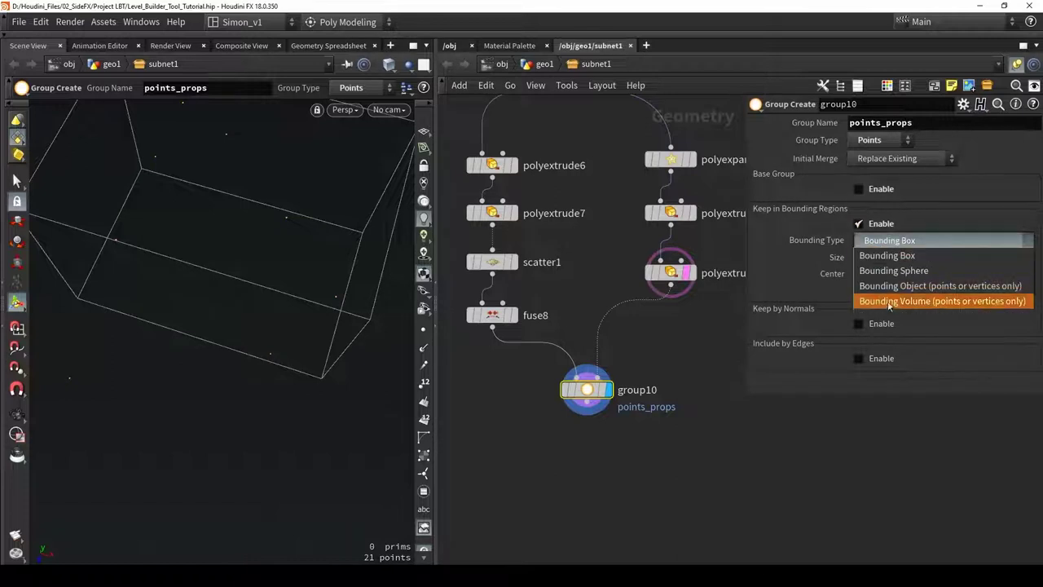
pyautogui.click(888, 283)
pyautogui.keyDown('alt'); pyautogui.moveTo(262, 274); pyautogui.dragTo(210, 256); pyautogui.keyUp('alt')
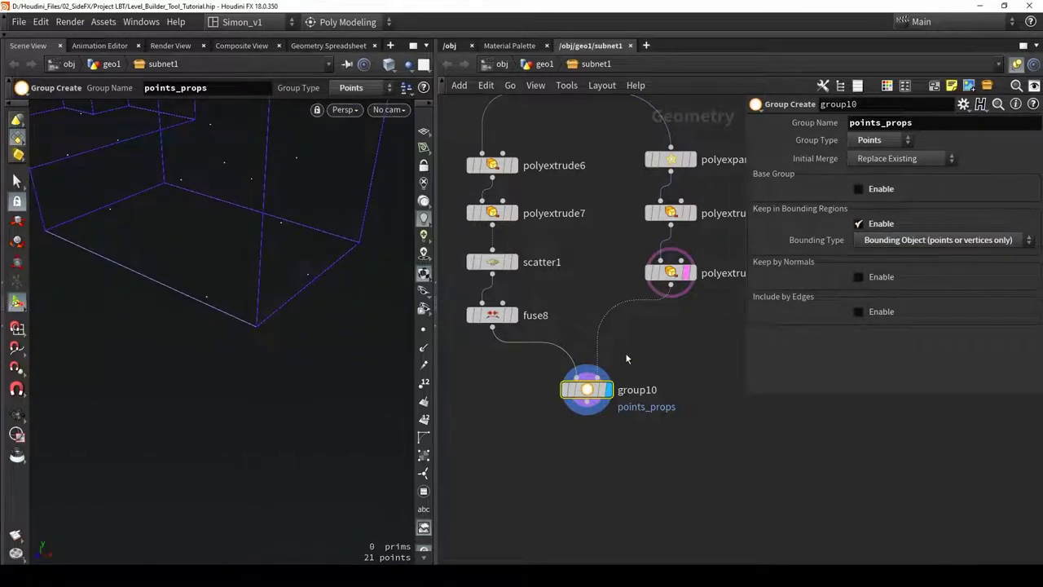
# Insert a Transform node between polyextrude5 and group10
pyautogui.moveTo(662, 343); pyautogui.dragTo(611, 330, button='middle')
pyautogui.press('Tab')
pyautogui.write('tra')
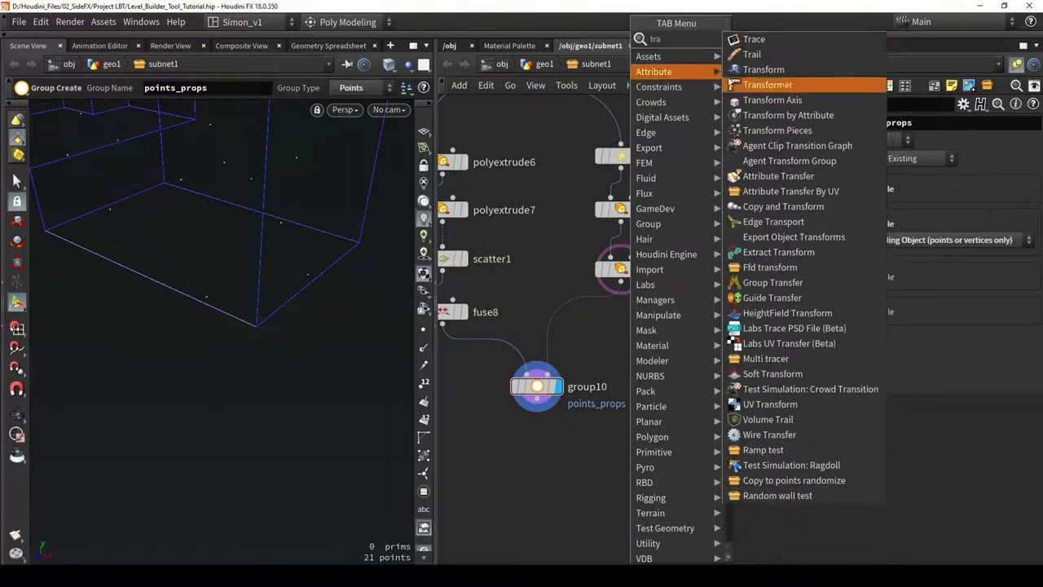
pyautogui.click(759, 71)
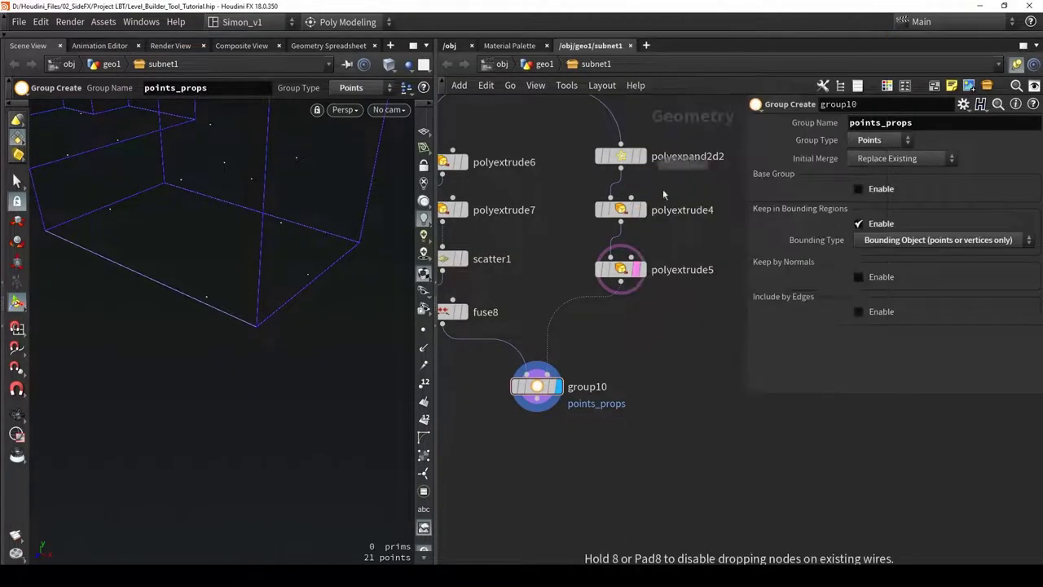
pyautogui.click(557, 317)
pyautogui.moveTo(558, 318); pyautogui.dragTo(624, 320)
# Move the bounding volumes down about 3.56 units in Y with transform6, and check which points group10 captures
pyautogui.keyDown('alt'); pyautogui.moveTo(120, 286); pyautogui.dragTo(249, 205); pyautogui.keyUp('alt')
pyautogui.keyDown('alt'); pyautogui.moveTo(249, 204); pyautogui.dragTo(250, 279, button='middle'); pyautogui.keyUp('alt')
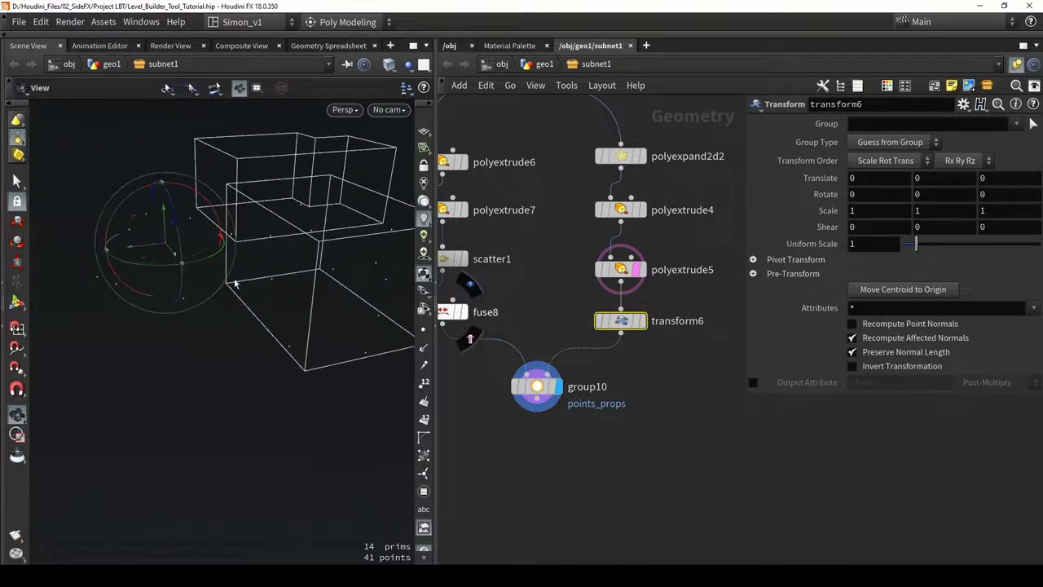
pyautogui.moveTo(164, 218); pyautogui.dragTo(168, 241)
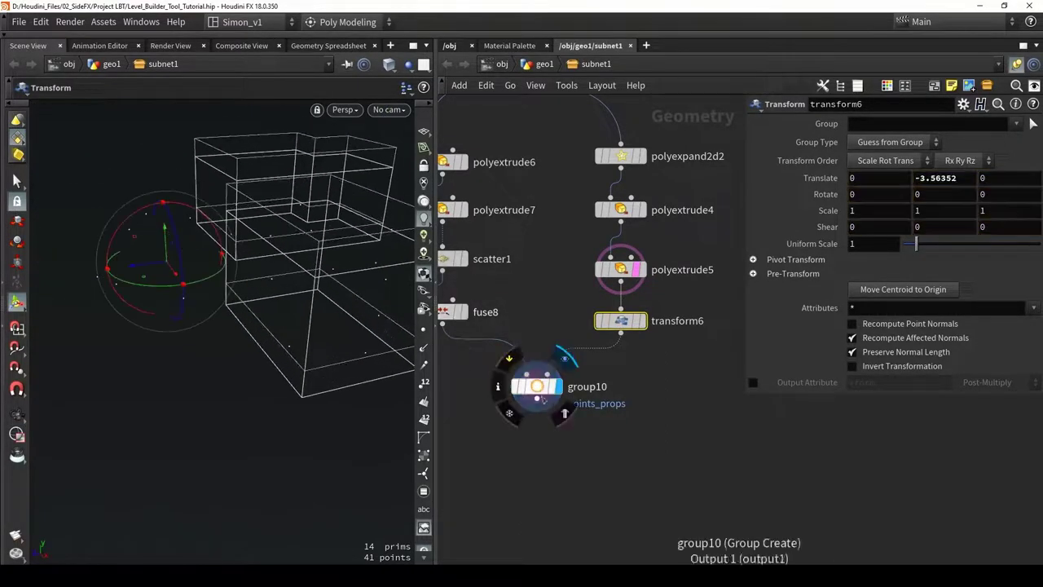
pyautogui.click(538, 388)
pyautogui.keyDown('alt'); pyautogui.moveTo(265, 303); pyautogui.dragTo(318, 307); pyautogui.keyUp('alt')
pyautogui.keyDown('alt'); pyautogui.moveTo(388, 281); pyautogui.dragTo(199, 246); pyautogui.keyUp('alt')
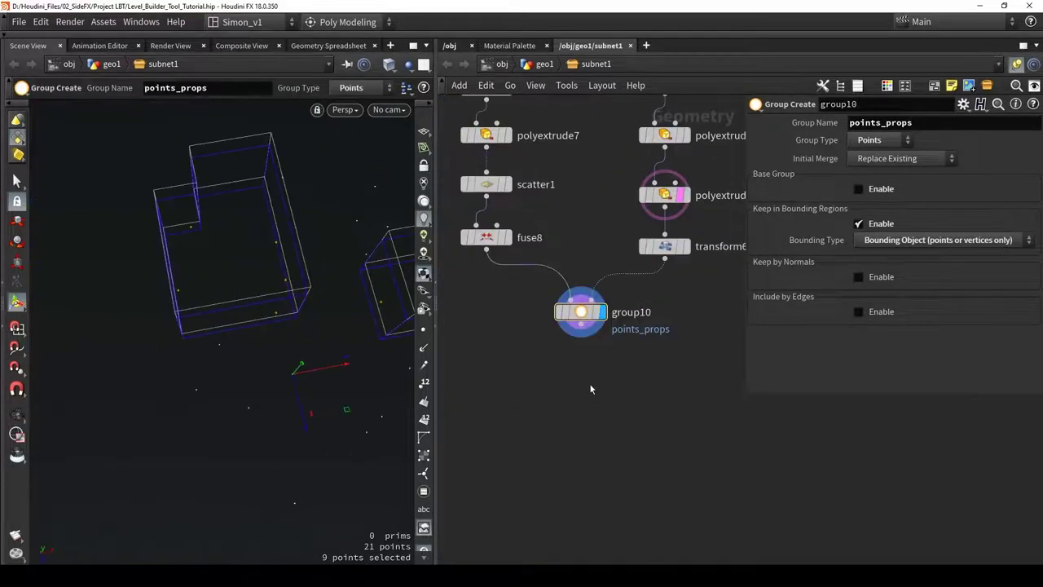
# Add a Blast node below group10, wire group10 into it and display it
pyautogui.press('Tab')
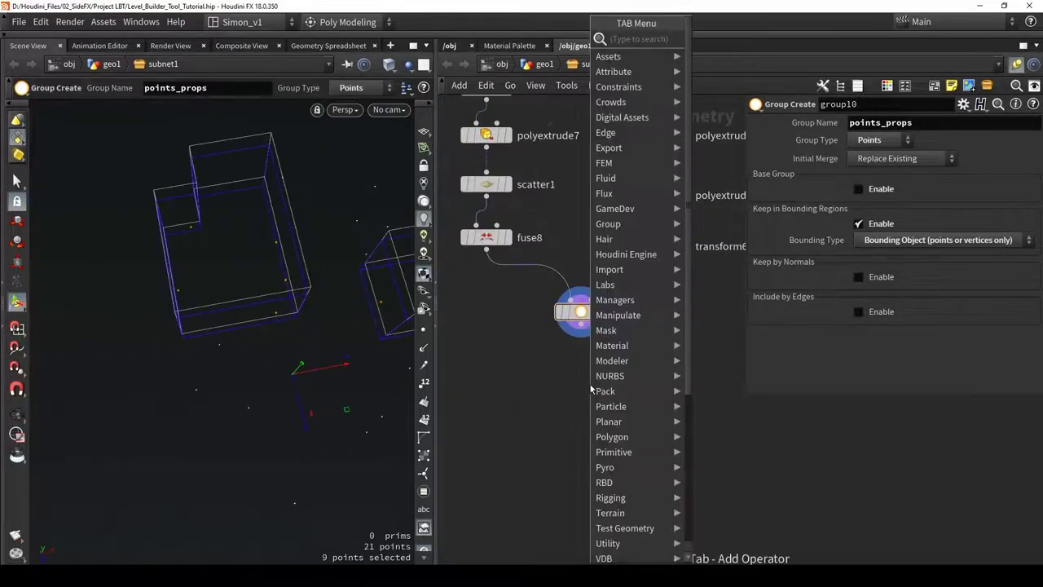
pyautogui.write('blas')
pyautogui.press('Return')
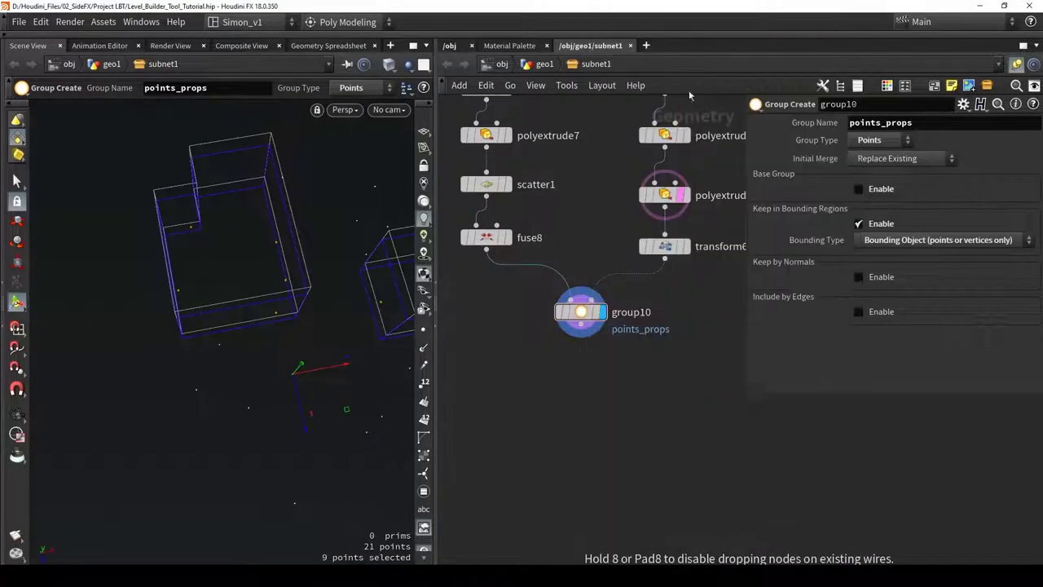
pyautogui.click(580, 367)
pyautogui.moveTo(583, 328); pyautogui.dragTo(580, 358)
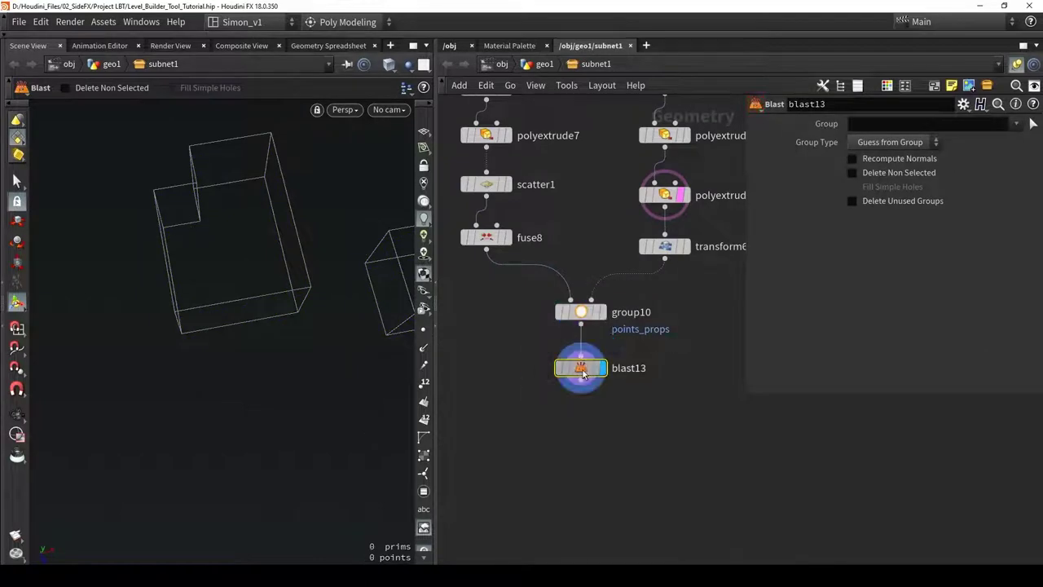
# Set blast13 to keep only the points_props group with Delete Non Selected, and template object_merge12 to view the points against the layout
pyautogui.click(1016, 123)
pyautogui.click(1008, 136)
pyautogui.click(911, 174)
pyautogui.moveTo(316, 287); pyautogui.dragTo(214, 294)
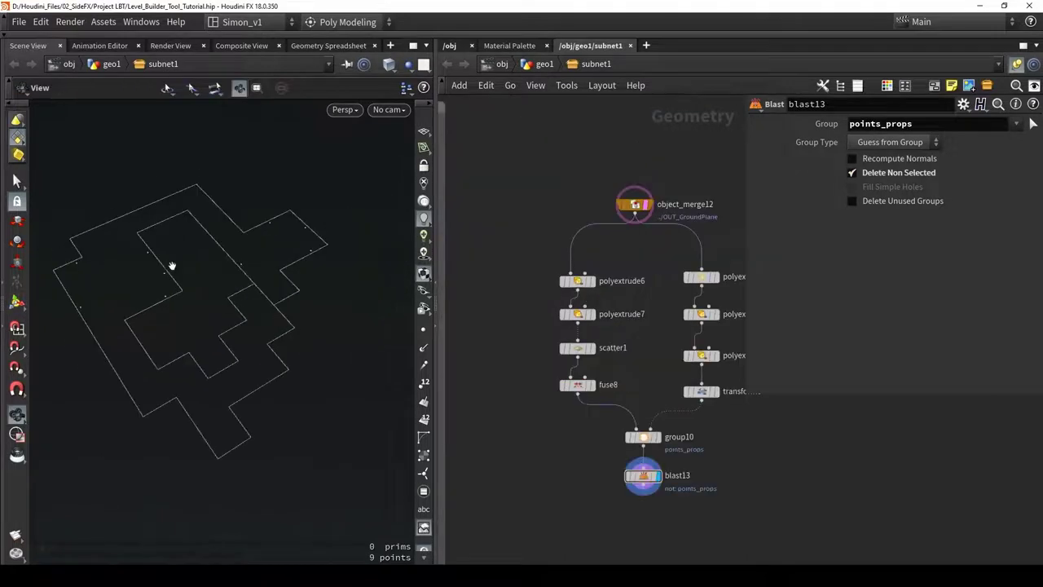
pyautogui.press('Return')
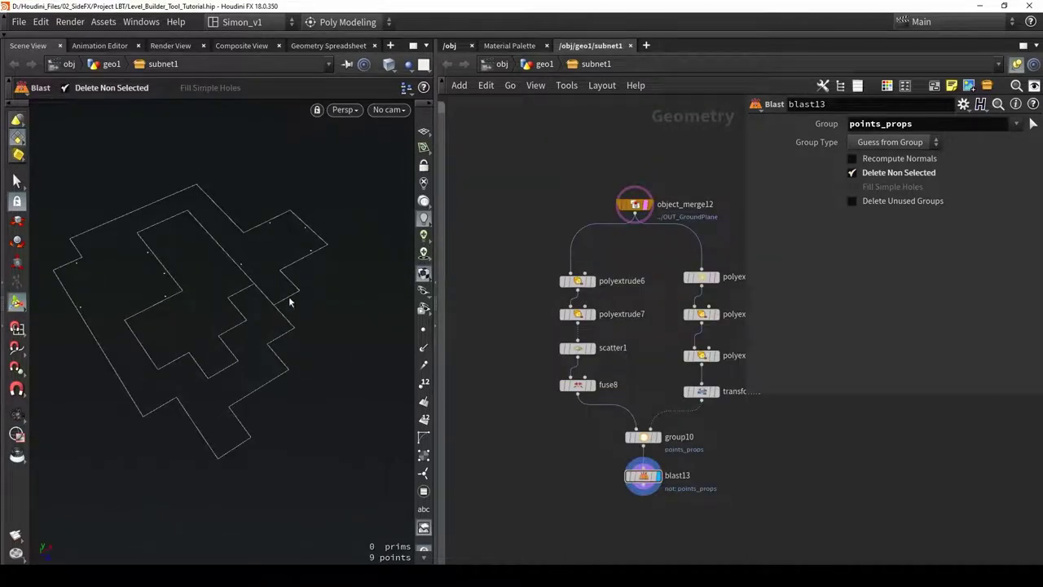
# Turn on the display of points and point normals, and examine the normal directions of the remaining points along the layout's border
pyautogui.click(423, 329)
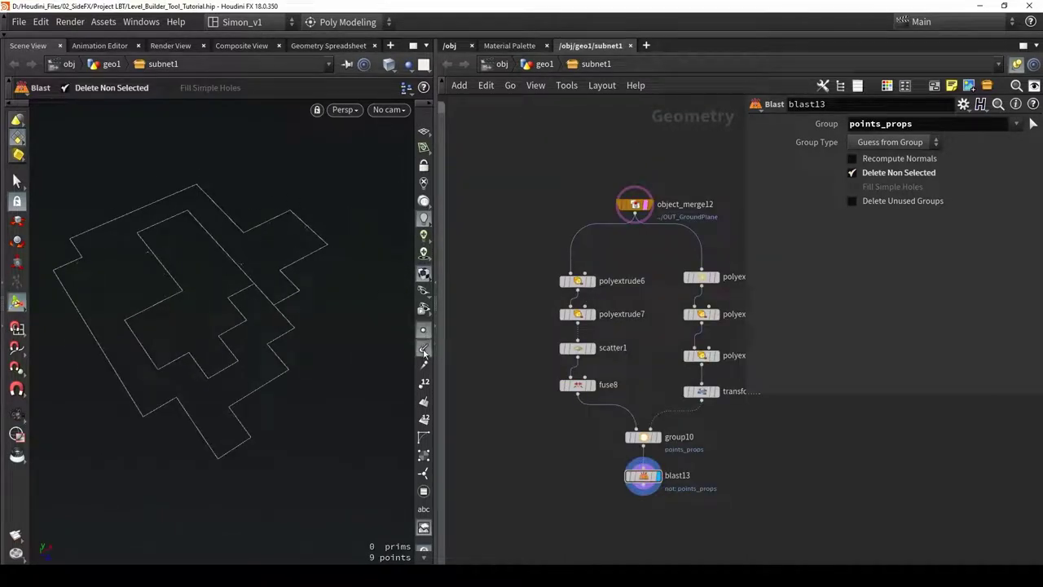
pyautogui.keyDown('alt'); pyautogui.moveTo(263, 363); pyautogui.dragTo(106, 297); pyautogui.keyUp('alt')
pyautogui.keyDown('alt'); pyautogui.moveTo(106, 297); pyautogui.dragTo(182, 304, button='right'); pyautogui.keyUp('alt')
pyautogui.keyDown('alt'); pyautogui.moveTo(181, 305); pyautogui.dragTo(182, 274); pyautogui.keyUp('alt')
pyautogui.moveTo(134, 211); pyautogui.dragTo(200, 298)
pyautogui.press('Return')
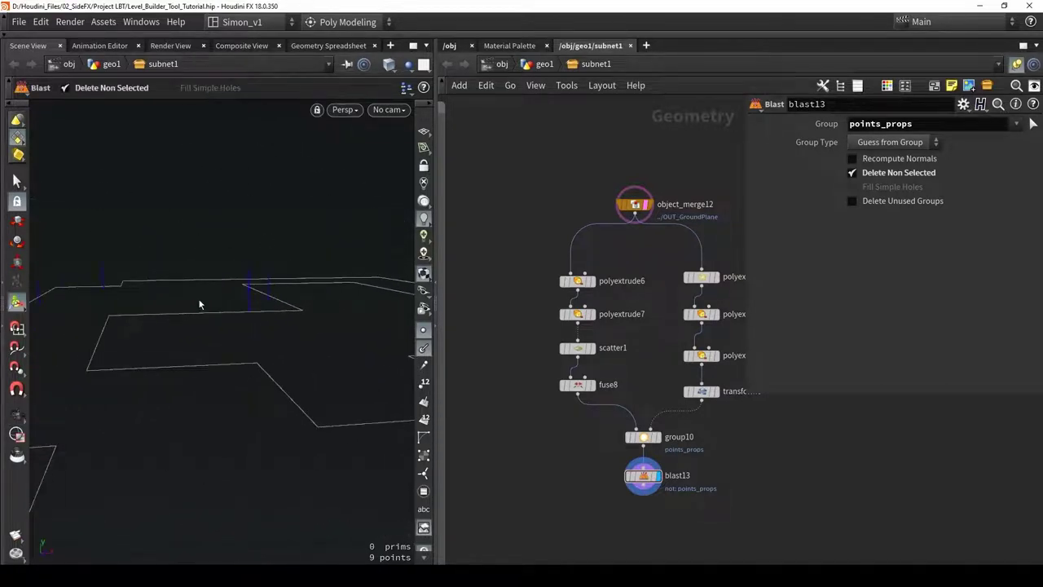
pyautogui.keyDown('alt'); pyautogui.moveTo(288, 334); pyautogui.dragTo(262, 363); pyautogui.keyUp('alt')
pyautogui.keyDown('alt'); pyautogui.scroll(-5, 263, 363); pyautogui.keyUp('alt')
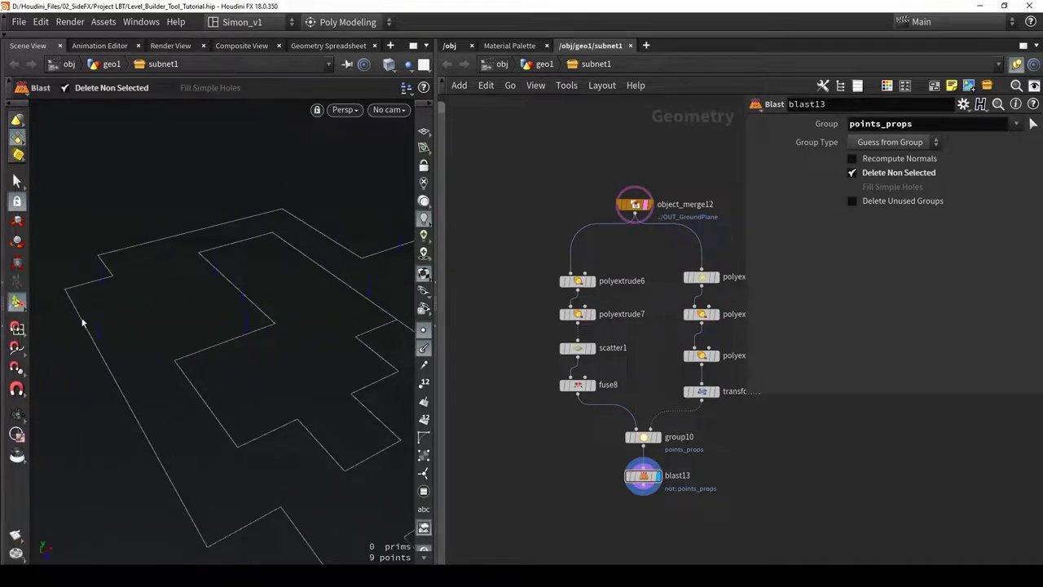
# Duplicate object_merge11 and attribtransfer1 into the empty network area below blast13
pyautogui.scroll(-2, 559, 425)
pyautogui.moveTo(544, 444); pyautogui.dragTo(592, 348, button='middle')
pyautogui.scroll(-2, 592, 348)
pyautogui.moveTo(482, 384); pyautogui.dragTo(607, 360, button='middle')
pyautogui.moveTo(574, 415); pyautogui.dragTo(607, 357, button='middle')
pyautogui.scroll(4, 629, 465)
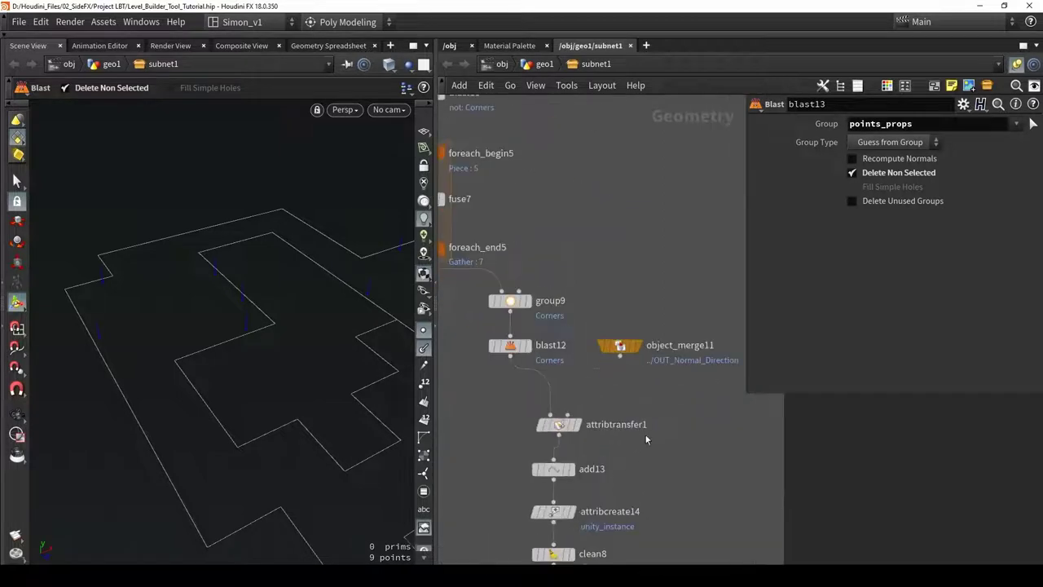
pyautogui.moveTo(679, 458); pyautogui.dragTo(569, 327)
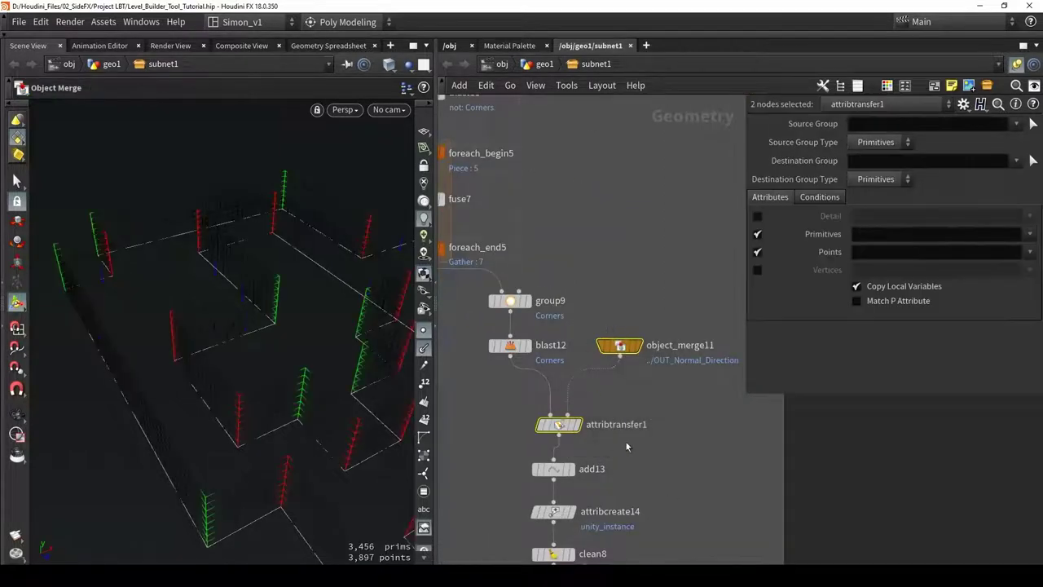
pyautogui.moveTo(727, 342); pyautogui.dragTo(589, 366, button='middle')
pyautogui.scroll(-3, 591, 367)
pyautogui.moveTo(733, 322); pyautogui.dragTo(628, 345, button='middle')
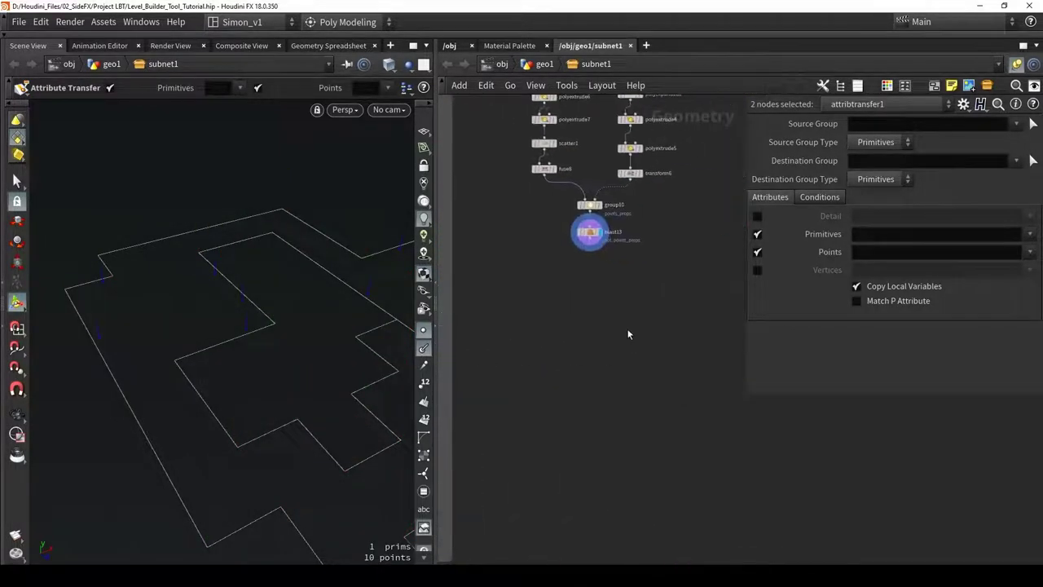
pyautogui.hotkey('ctrl', 'v')
# Wire blast13 into the first input of attribtransfer3, display it, and examine the transferred normals along the layout's border
pyautogui.scroll(4, 590, 252)
pyautogui.click(645, 435)
pyautogui.moveTo(591, 226); pyautogui.dragTo(620, 359)
pyautogui.click(619, 355)
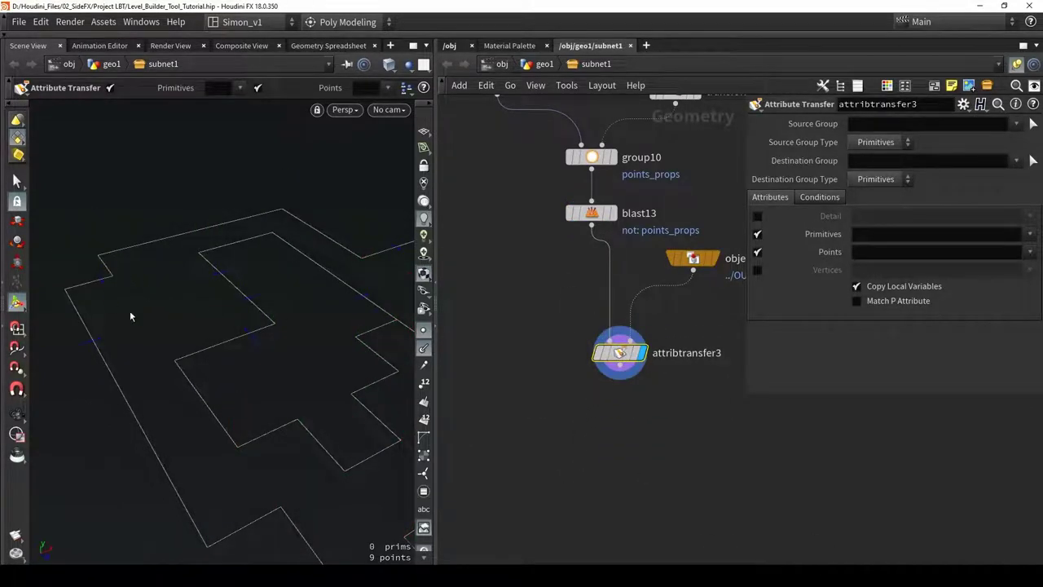
pyautogui.keyDown('alt'); pyautogui.moveTo(109, 295); pyautogui.dragTo(195, 354); pyautogui.keyUp('alt')
pyautogui.keyDown('alt'); pyautogui.moveTo(195, 354); pyautogui.dragTo(289, 328, button='right'); pyautogui.keyUp('alt')
pyautogui.keyDown('alt'); pyautogui.moveTo(277, 363); pyautogui.dragTo(244, 254); pyautogui.keyUp('alt')
pyautogui.keyDown('alt'); pyautogui.moveTo(242, 256); pyautogui.dragTo(266, 303, button='middle'); pyautogui.keyUp('alt')
pyautogui.moveTo(266, 304); pyautogui.dragTo(208, 210)
pyautogui.press('Return')
# Add a Peak node below attribtransfer3, wire attribtransfer3 into it and display it
pyautogui.scroll(-5, 293, 300)
pyautogui.moveTo(619, 436); pyautogui.dragTo(599, 362, button='middle')
pyautogui.click(599, 363)
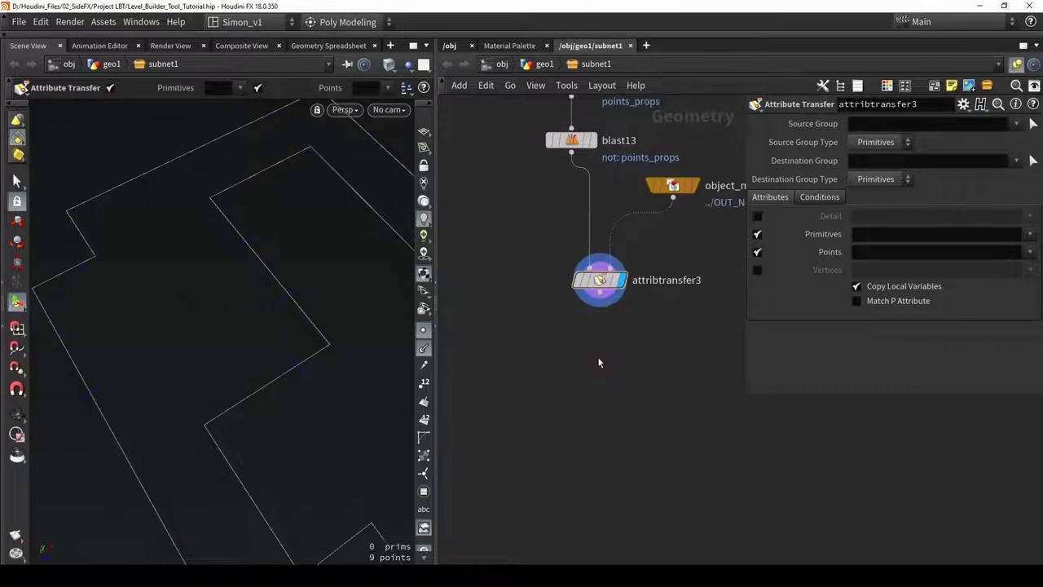
pyautogui.press('Tab')
pyautogui.write('pea')
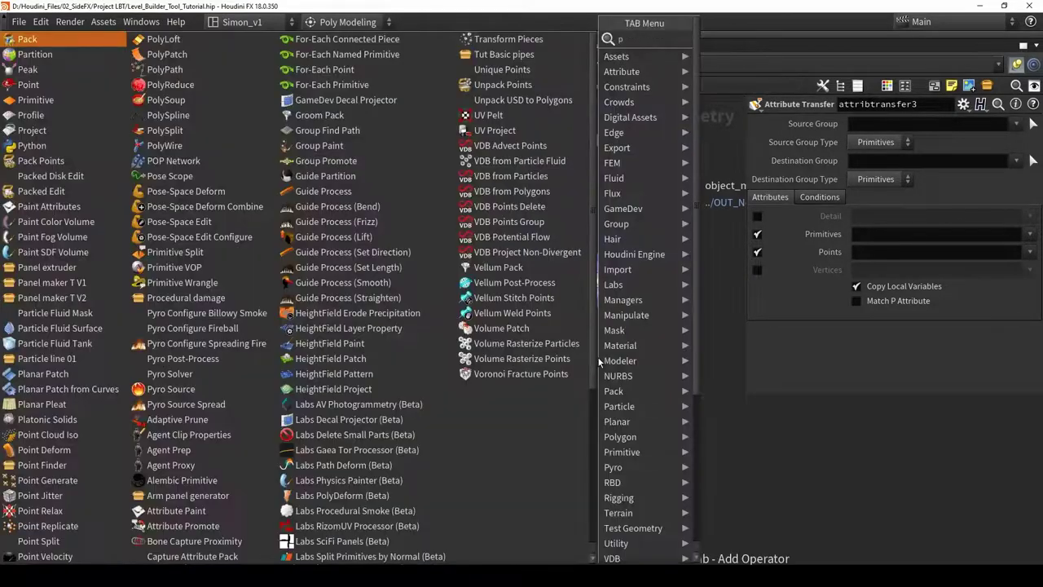
pyautogui.press('Return')
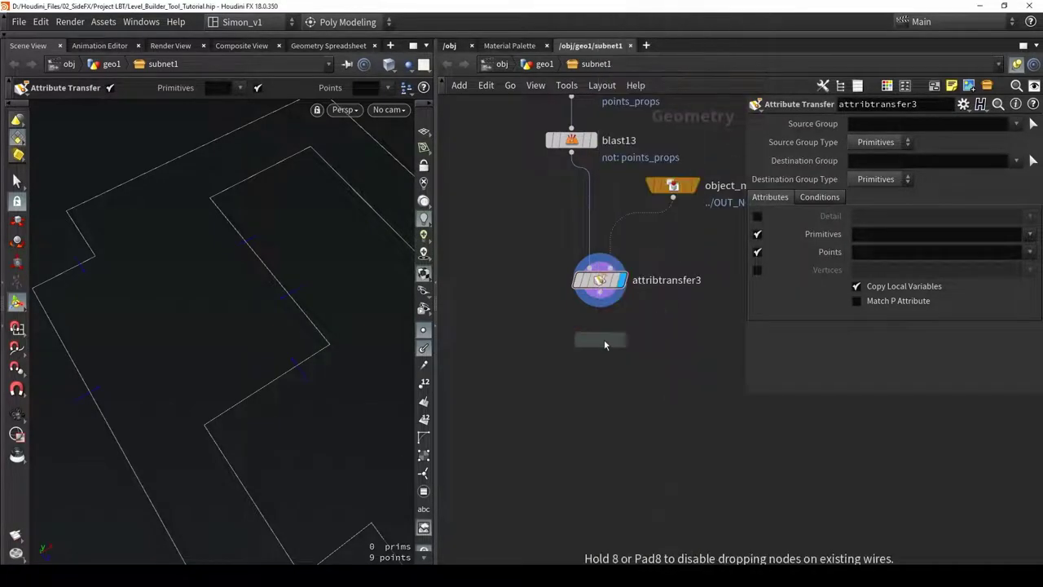
pyautogui.click(602, 342)
pyautogui.moveTo(599, 303); pyautogui.dragTo(600, 335)
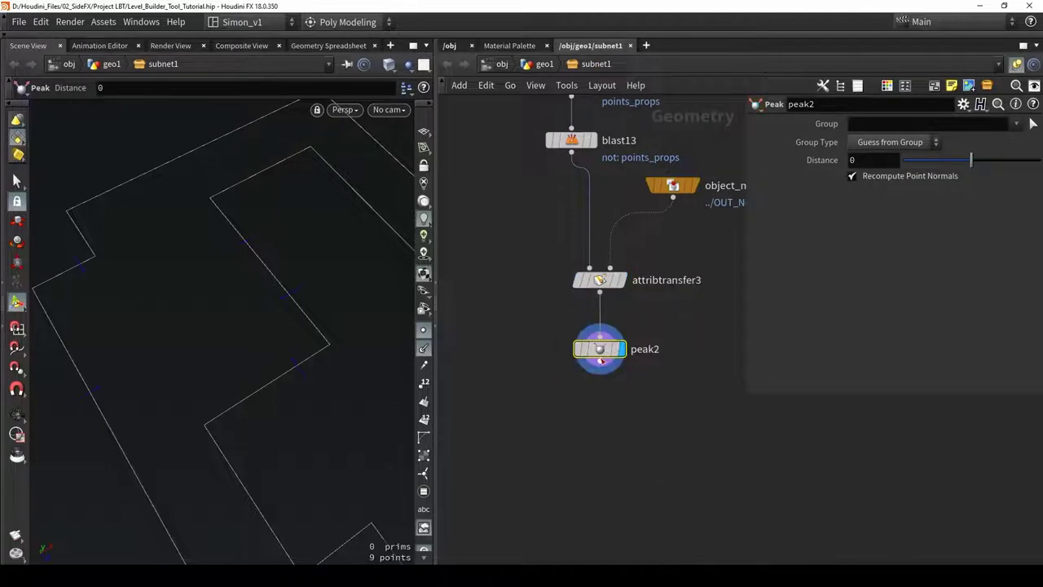
# Set peak2's distance to -1.2 and turn off Recompute Point Normals
pyautogui.moveTo(970, 163)
pyautogui.mouseDown()
pyautogui.moveTo(1004, 162)
pyautogui.moveTo(953, 167)
pyautogui.moveTo(996, 163)
pyautogui.moveTo(986, 172)
pyautogui.moveTo(985, 163)
pyautogui.moveTo(929, 163)
pyautogui.moveTo(999, 163)
pyautogui.moveTo(958, 168)
pyautogui.mouseUp()
pyautogui.click(948, 177)
pyautogui.doubleClick(870, 160)
pyautogui.press('Return')
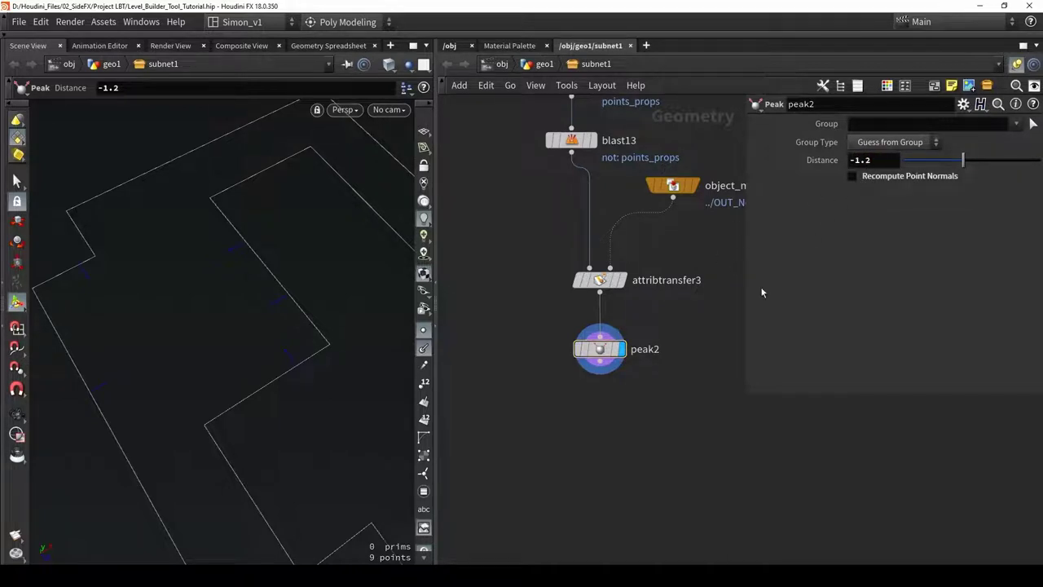
# Open the Level_Builder_Tool_Tutorial1 asset's type properties and add a folder labelled "props" between the Wall piece and Models folders
pyautogui.scroll(-3, 701, 347)
pyautogui.click(103, 22)
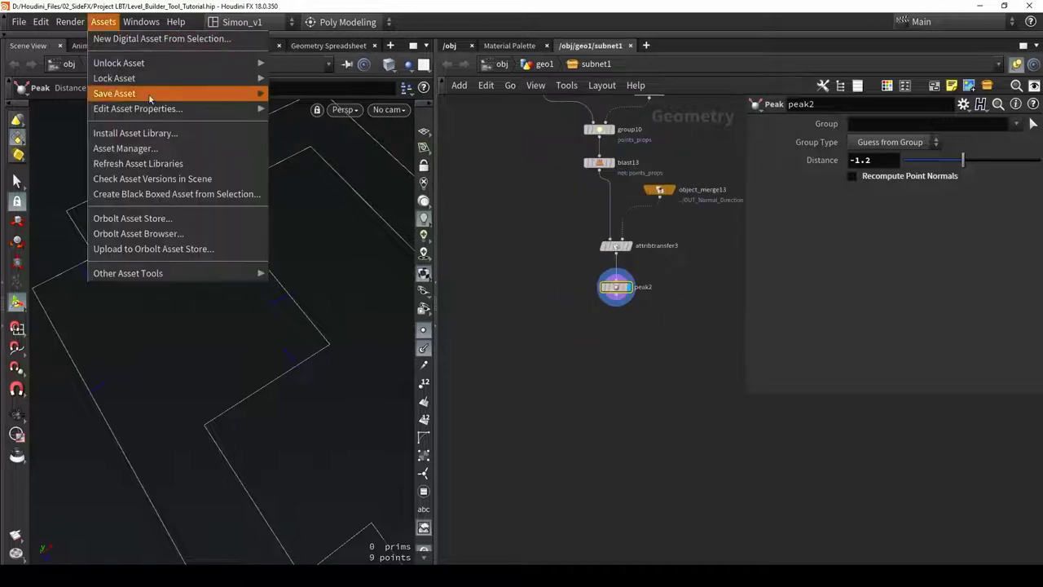
pyautogui.click(286, 109)
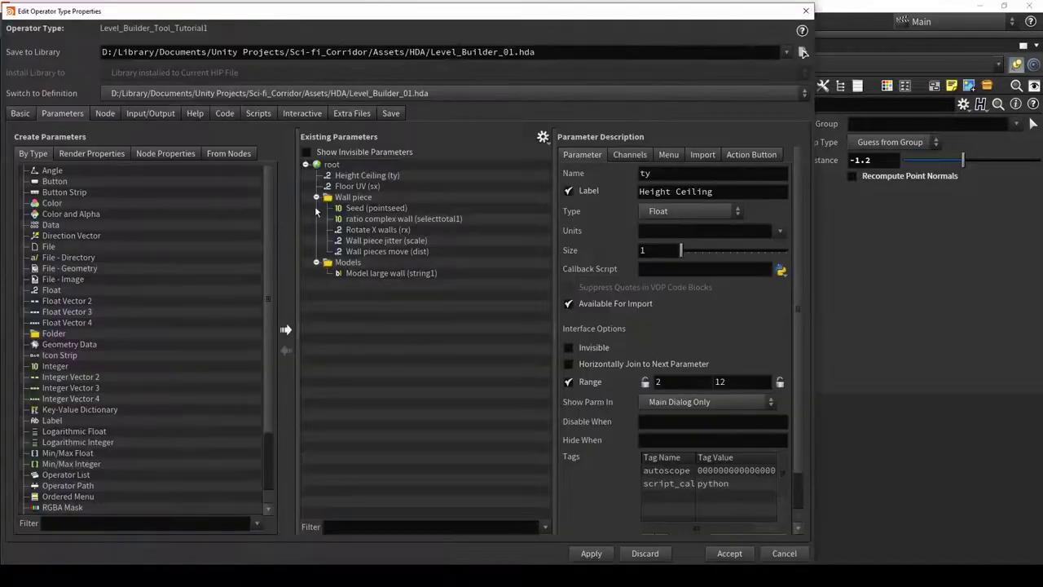
pyautogui.click(316, 198)
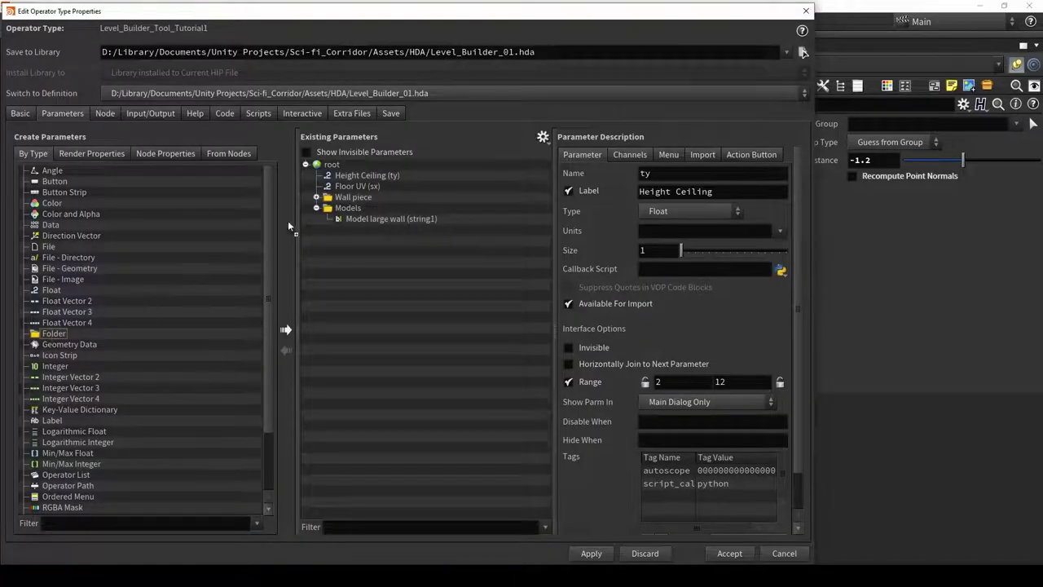
pyautogui.scroll(-1, 241, 250)
pyautogui.moveTo(54, 301); pyautogui.dragTo(350, 210)
pyautogui.tripleClick(695, 190)
pyautogui.write('props')
pyautogui.press('Return')
# Promote peak2's Distance parameter into the props folder and label it "Crates push"
pyautogui.press('super+Left')
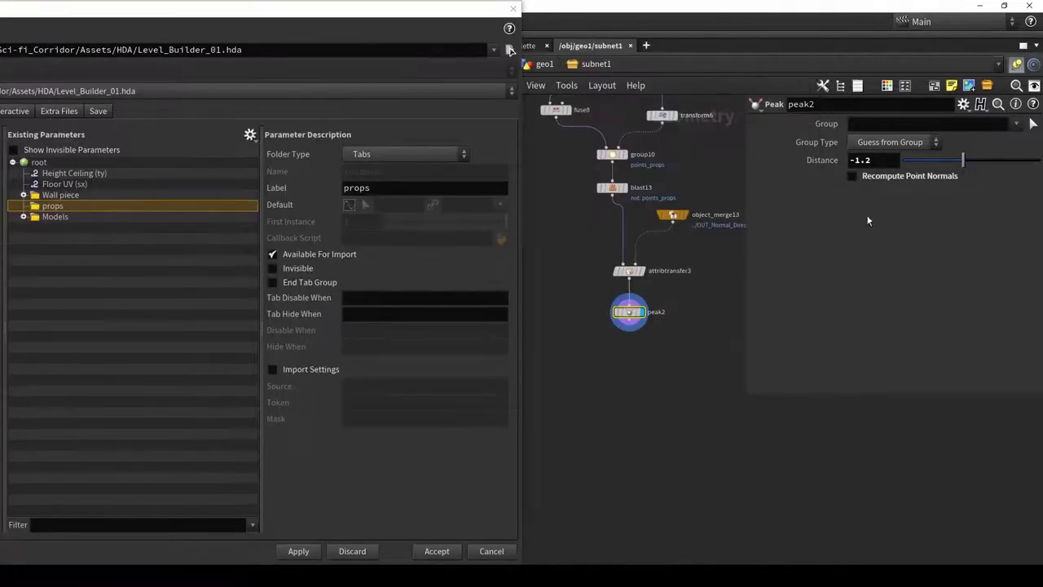
pyautogui.moveTo(54, 210); pyautogui.dragTo(55, 208)
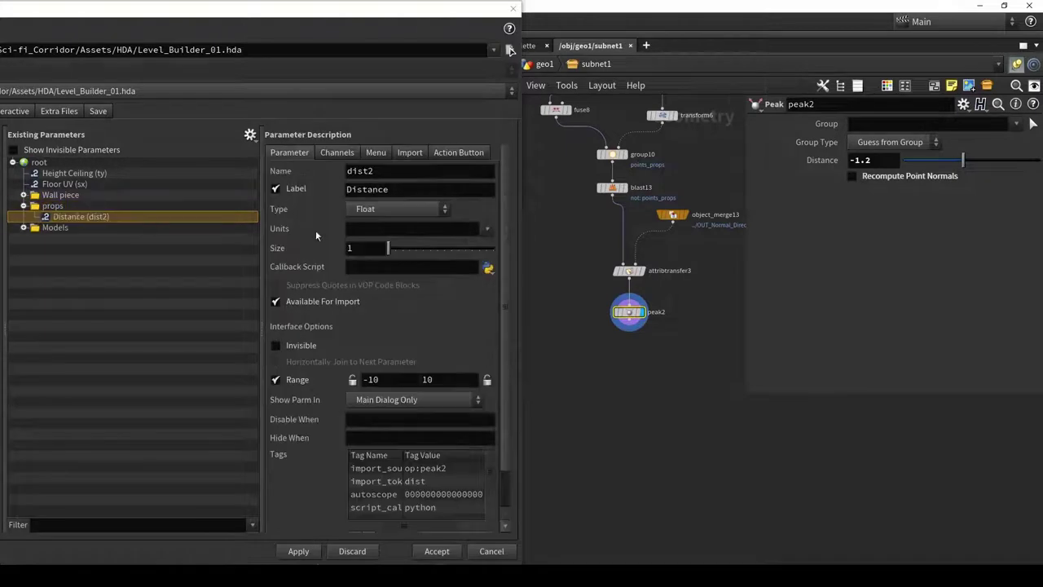
pyautogui.doubleClick(402, 189)
pyautogui.write('Crates pus')
pyautogui.press('Return')
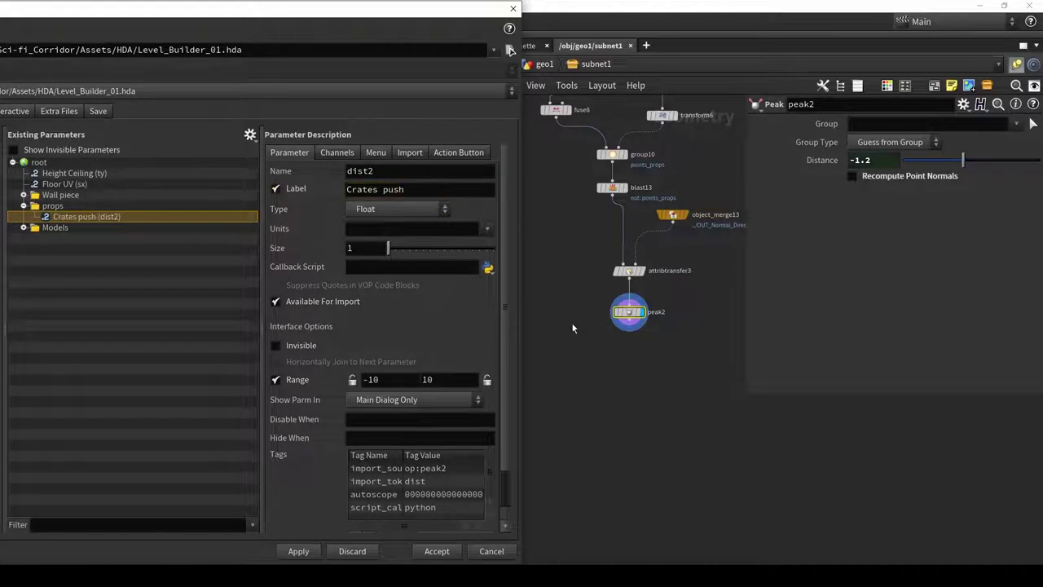
# Promote scatter1's Force Total Count into the props folder and replace its label with text starting "amoun"
pyautogui.moveTo(572, 322); pyautogui.dragTo(611, 460, button='middle')
pyautogui.scroll(-1, 611, 453)
pyautogui.scroll(3, 591, 242)
pyautogui.click(603, 266)
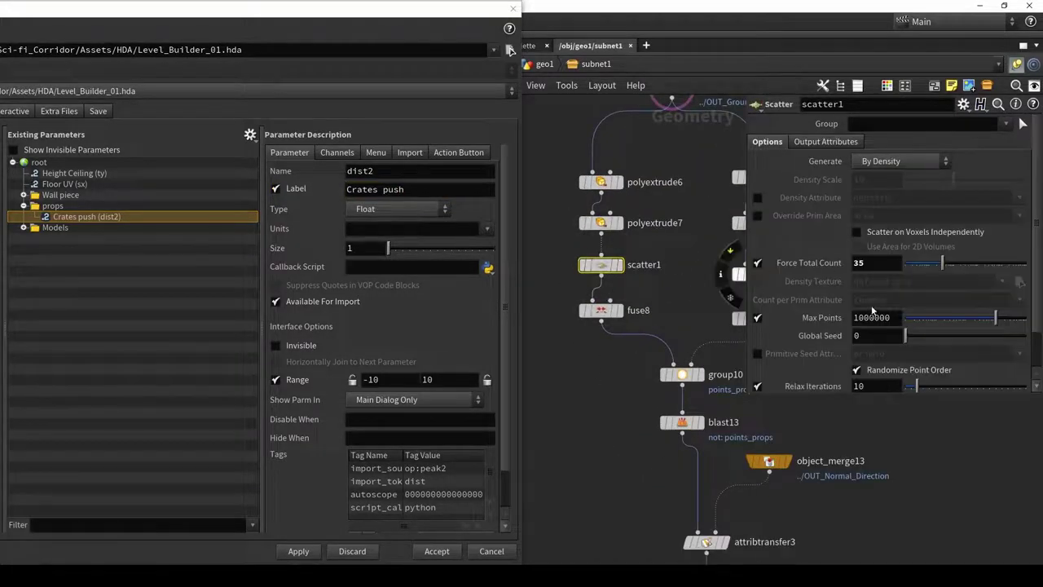
pyautogui.moveTo(49, 210); pyautogui.dragTo(50, 209)
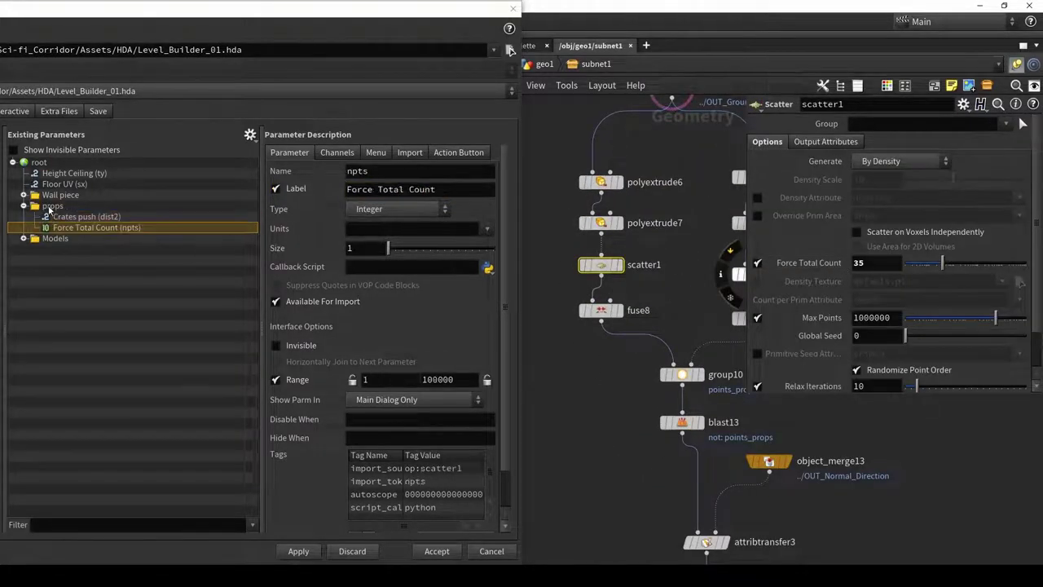
pyautogui.tripleClick(449, 193)
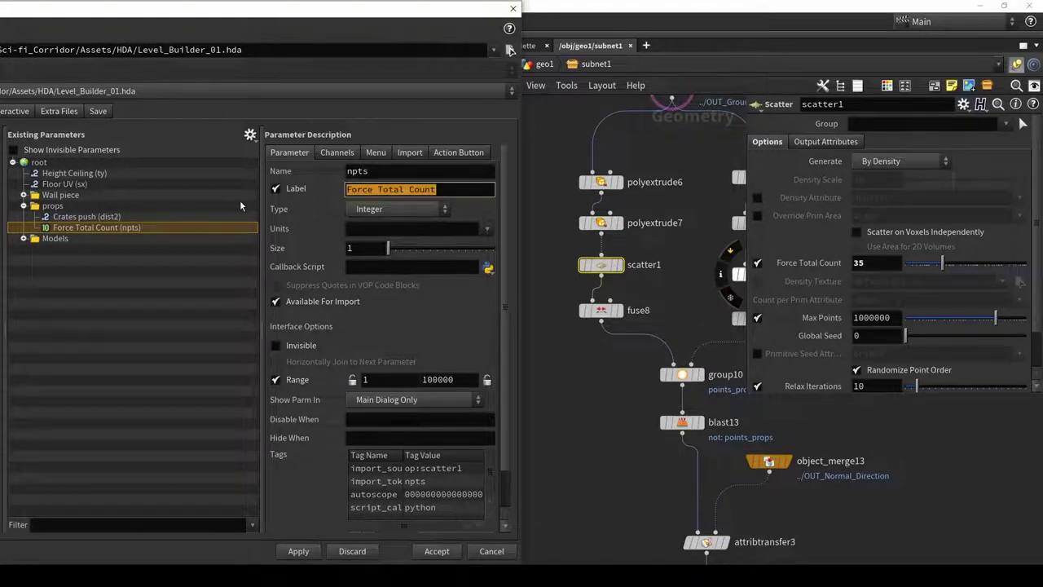
pyautogui.write('amoun')
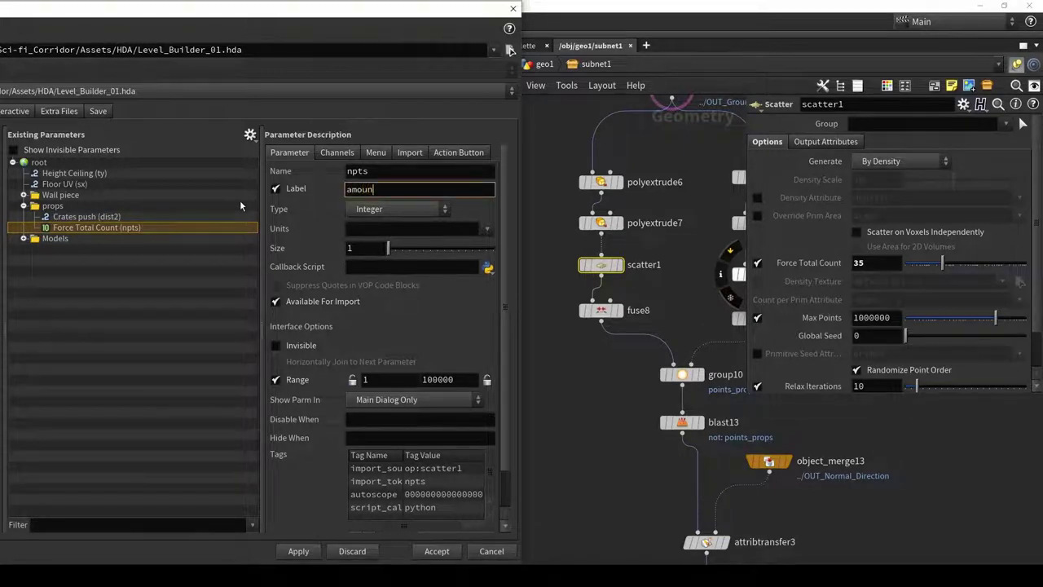
# Label the npts parameter "amount crates" with a range of 1 to 300, and edit the Crates push parameter's range
pyautogui.write('t crat')
pyautogui.press('Return')
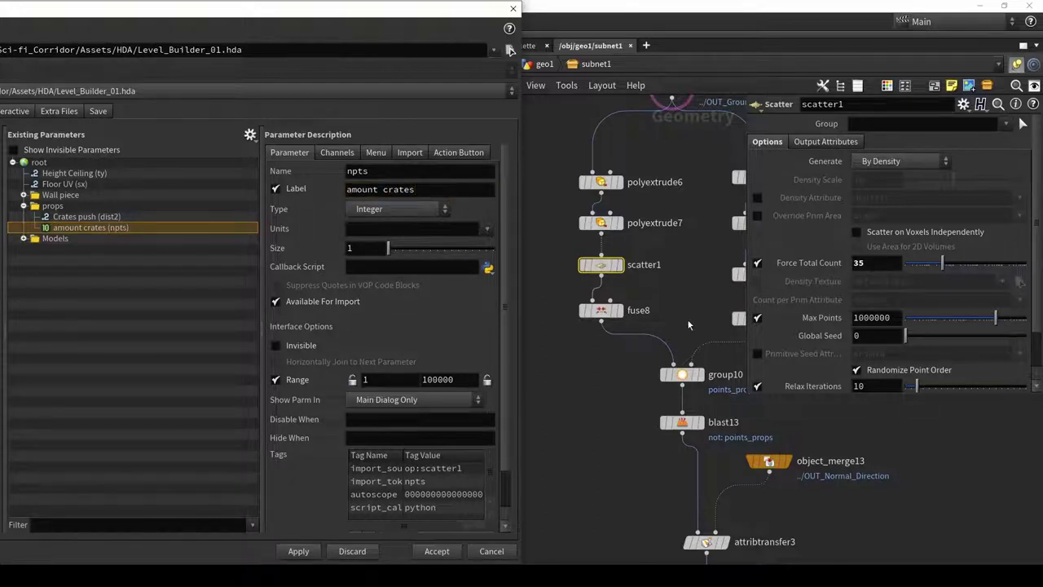
pyautogui.press('h')
pyautogui.scroll(3, 652, 260)
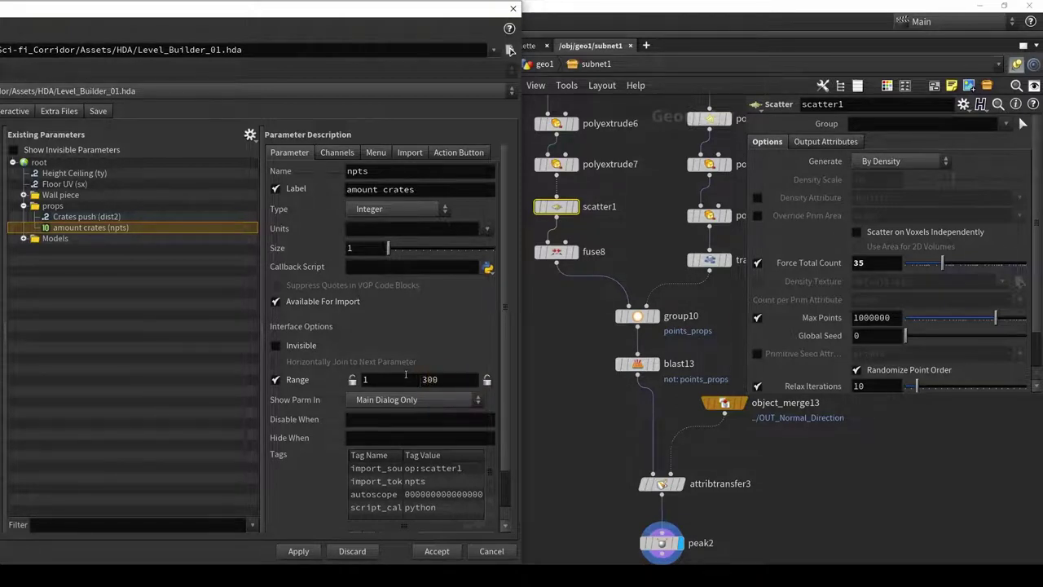
pyautogui.click(77, 217)
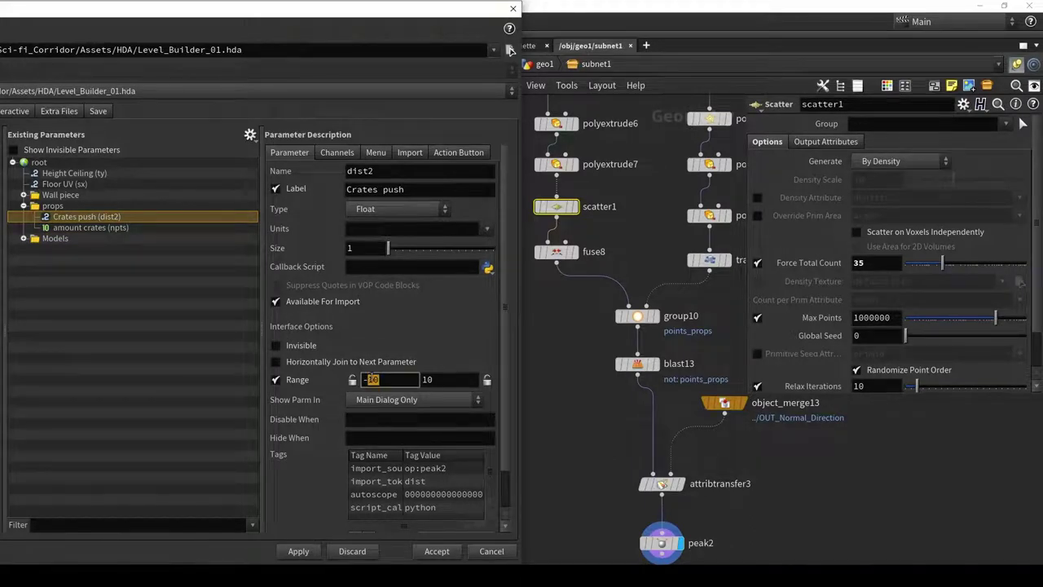
pyautogui.click(454, 383)
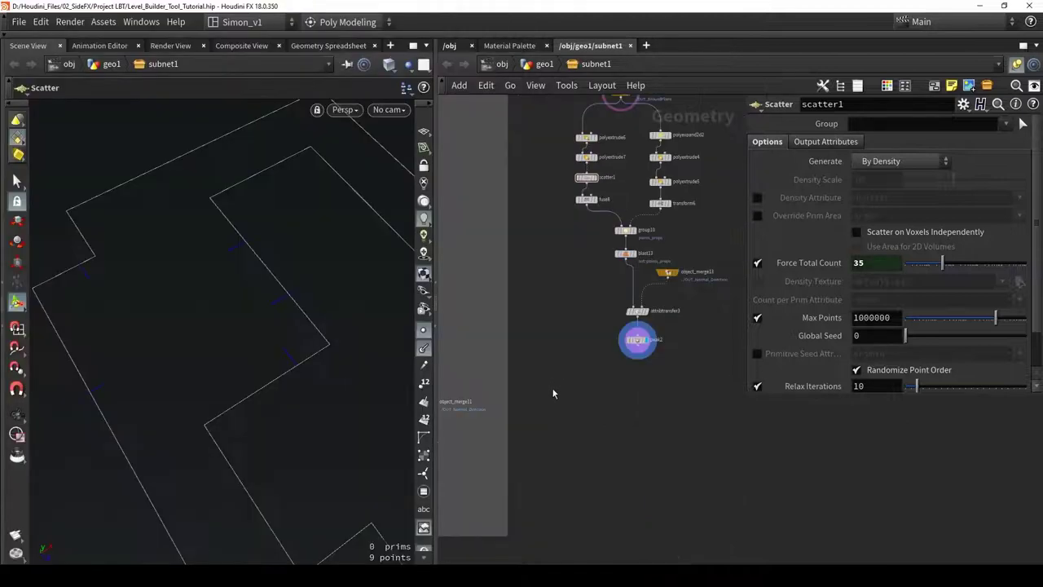
# Duplicate the add, attribcreate and clean nodes from the neighbouring network box below peak2, and wire peak2 into the copied add node
pyautogui.moveTo(566, 378); pyautogui.dragTo(603, 359, button='middle')
pyautogui.scroll(-3, 602, 359)
pyautogui.moveTo(528, 399); pyautogui.dragTo(561, 342, button='middle')
pyautogui.scroll(5, 525, 384)
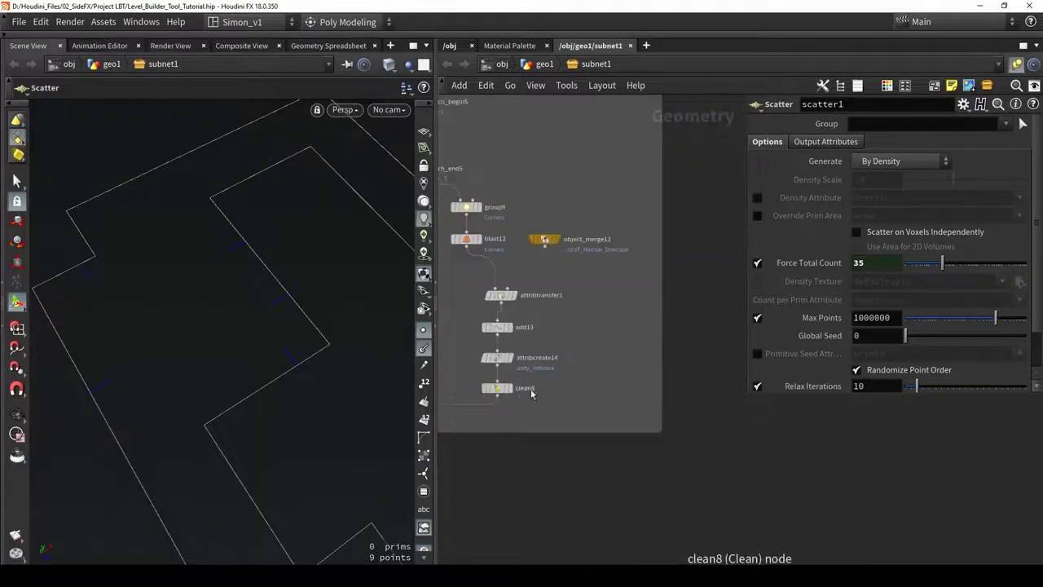
pyautogui.moveTo(476, 336); pyautogui.dragTo(537, 424)
pyautogui.moveTo(547, 367); pyautogui.dragTo(530, 391, button='middle')
pyautogui.scroll(-3, 530, 391)
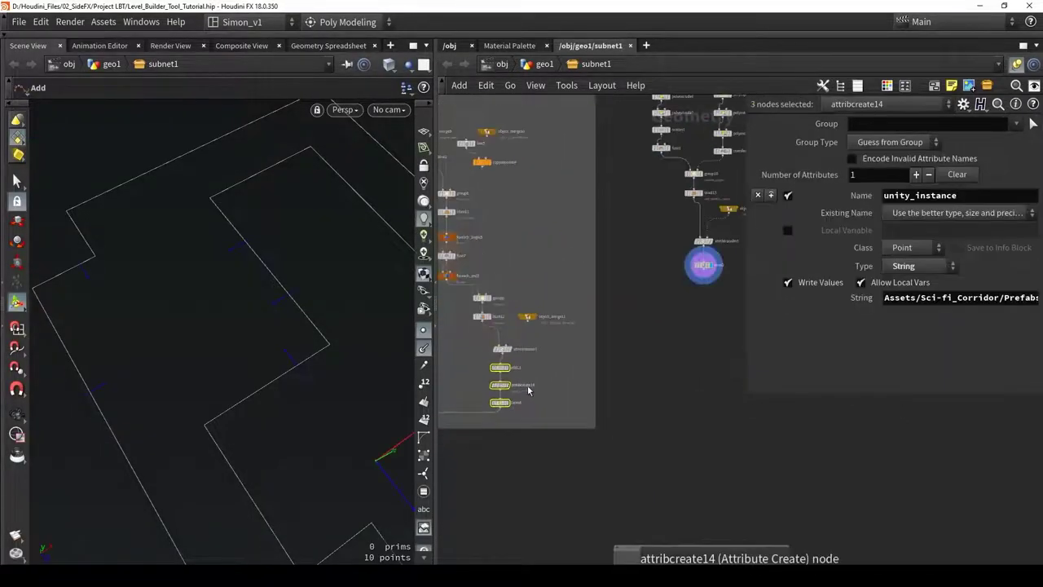
pyautogui.keyDown('alt'); pyautogui.moveTo(501, 367); pyautogui.dragTo(706, 320); pyautogui.keyUp('alt')
pyautogui.scroll(4, 705, 274)
pyautogui.moveTo(702, 274); pyautogui.dragTo(706, 363)
# Paste the Attribute Randomize node for unity_instance beside the copied attribcreate15 node
pyautogui.moveTo(737, 435); pyautogui.dragTo(688, 356, button='middle')
pyautogui.scroll(2, 688, 359)
pyautogui.click(649, 321)
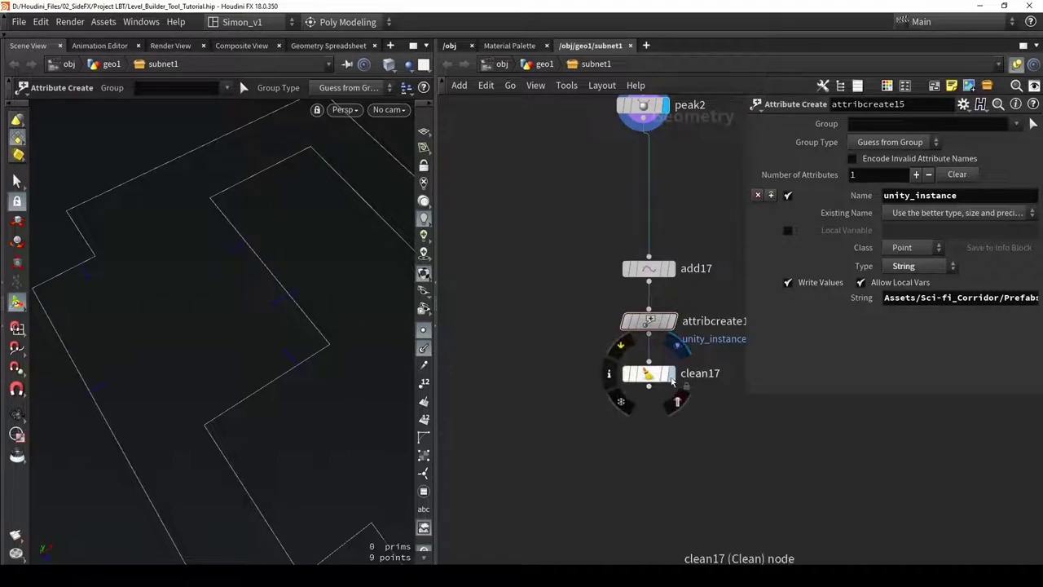
pyautogui.click(648, 374)
pyautogui.moveTo(756, 424); pyautogui.dragTo(722, 444, button='middle')
pyautogui.hotkey('ctrl', 'v')
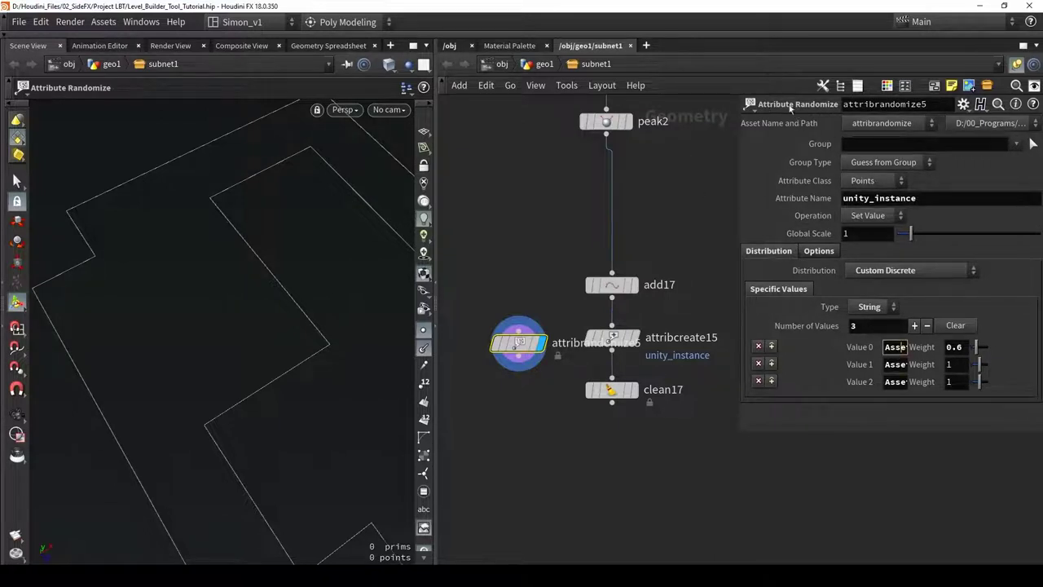
# Check the prefab path strings in all three values of the pasted Attribute Randomize node
pyautogui.hotkey('alt', 'e')
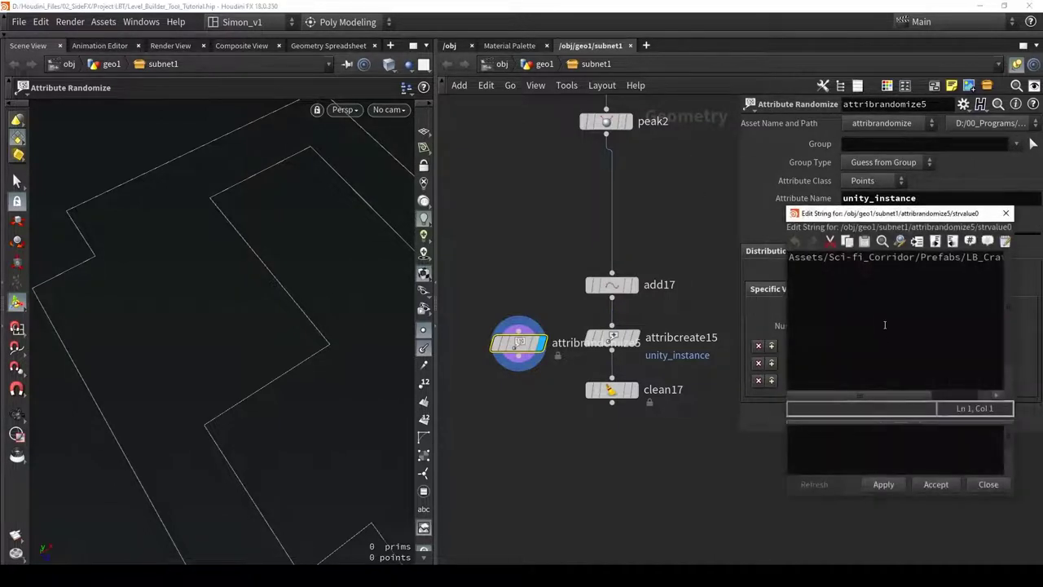
pyautogui.moveTo(903, 396); pyautogui.dragTo(949, 390)
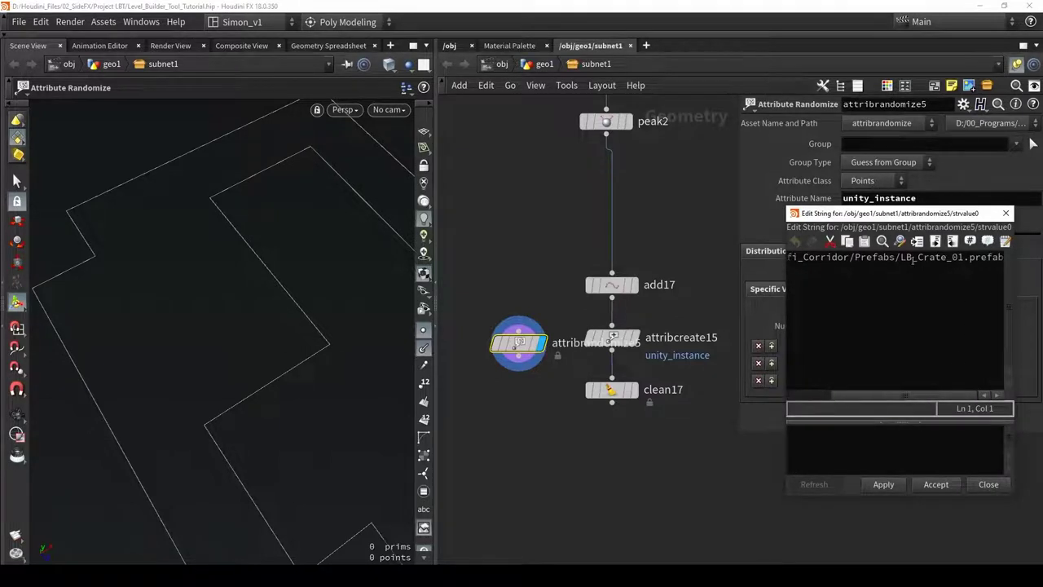
pyautogui.moveTo(901, 256); pyautogui.dragTo(953, 259)
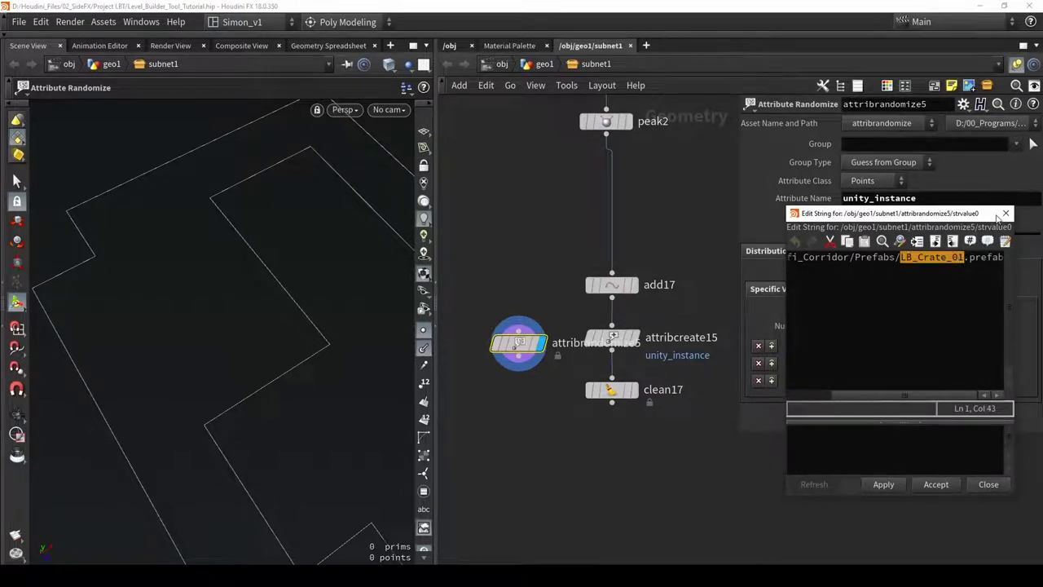
pyautogui.click(1005, 214)
pyautogui.hotkey('alt', 'e')
pyautogui.moveTo(883, 396); pyautogui.dragTo(935, 393)
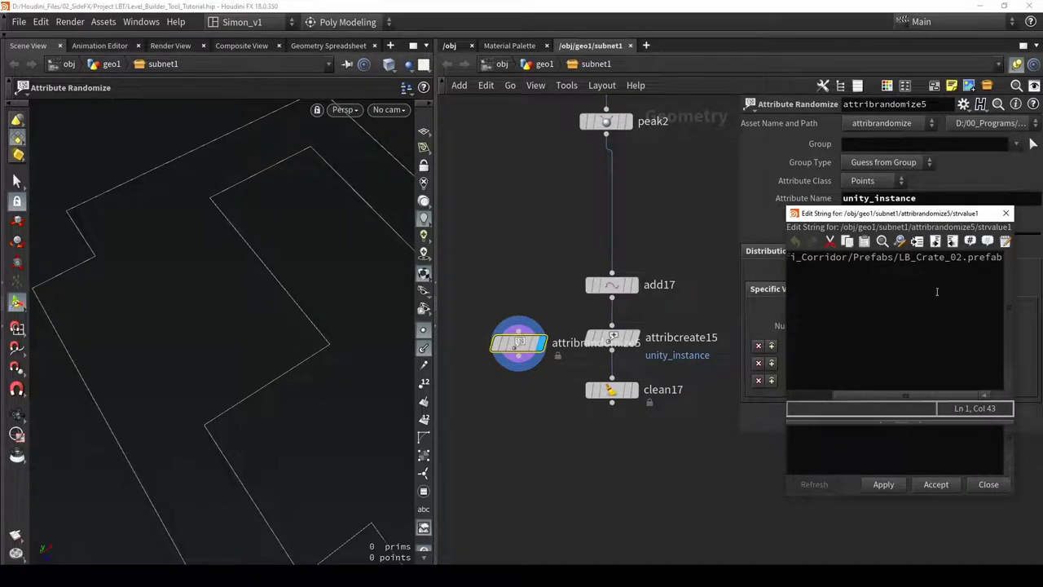
pyautogui.click(1005, 213)
pyautogui.click(900, 382)
pyautogui.hotkey('alt', 'e')
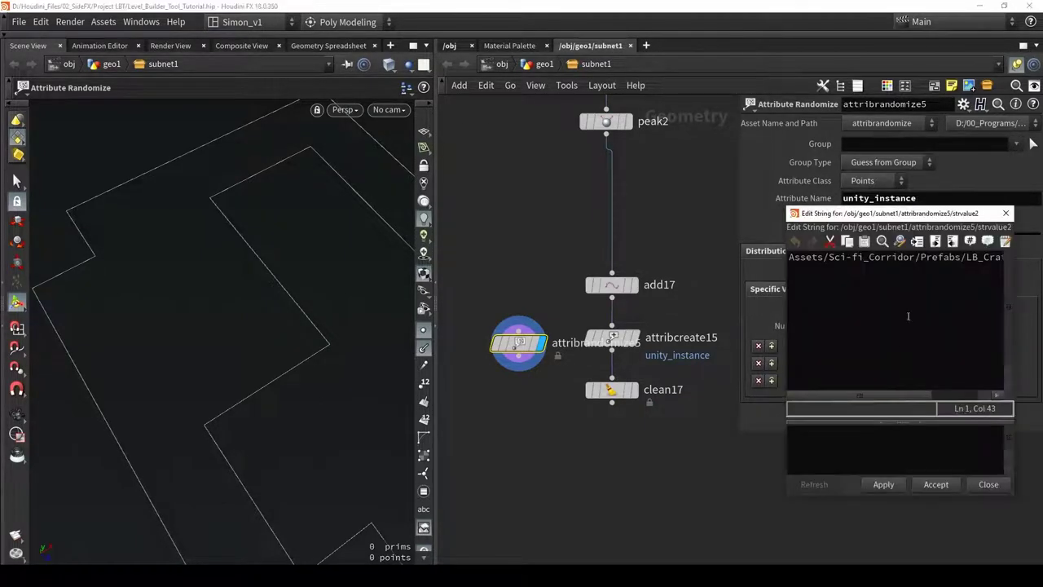
pyautogui.click(903, 396)
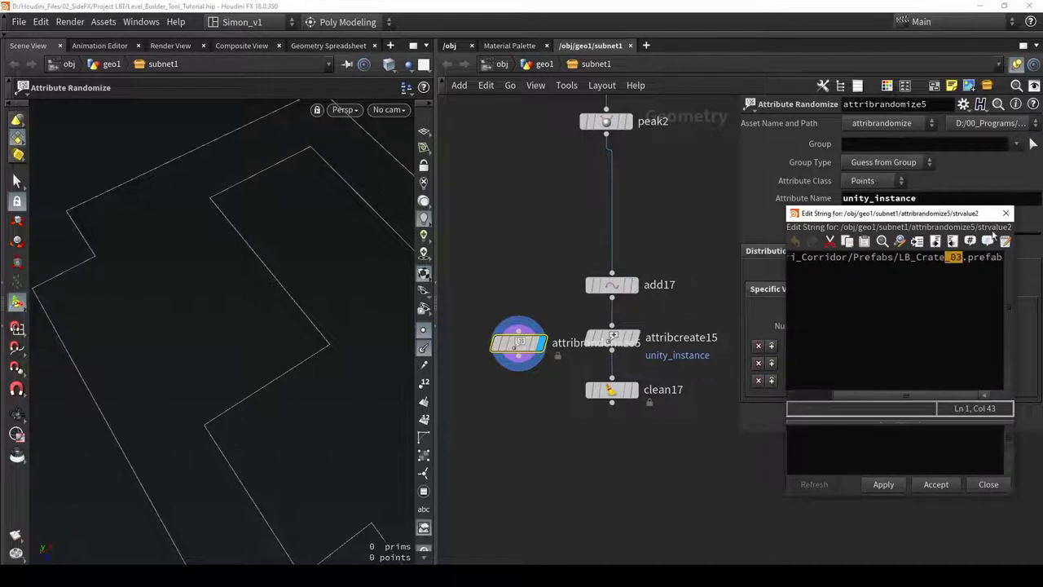
pyautogui.click(1005, 213)
# Move attribcreate15 aside, wire attribrandomize5 between add17 and clean17 in its place, and display clean17
pyautogui.moveTo(604, 339); pyautogui.dragTo(670, 352)
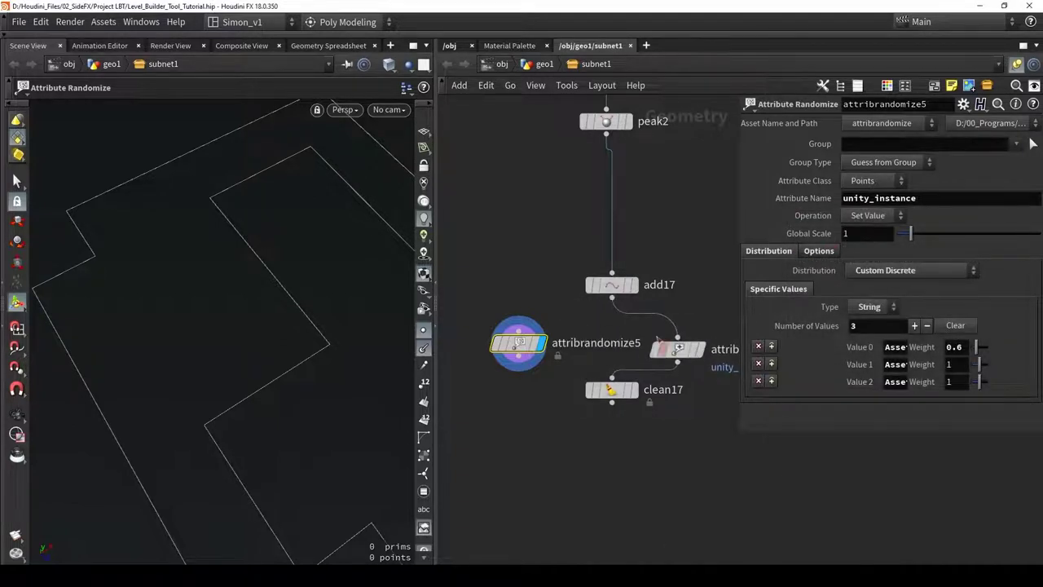
pyautogui.moveTo(612, 298); pyautogui.dragTo(518, 330)
pyautogui.moveTo(612, 377); pyautogui.dragTo(718, 391)
pyautogui.click(635, 389)
pyautogui.click(612, 391)
# Connect clean17's output to merge12 and route the wire through a bend point below clean17
pyautogui.scroll(-8, 609, 399)
pyautogui.moveTo(606, 415); pyautogui.dragTo(696, 330, button='middle')
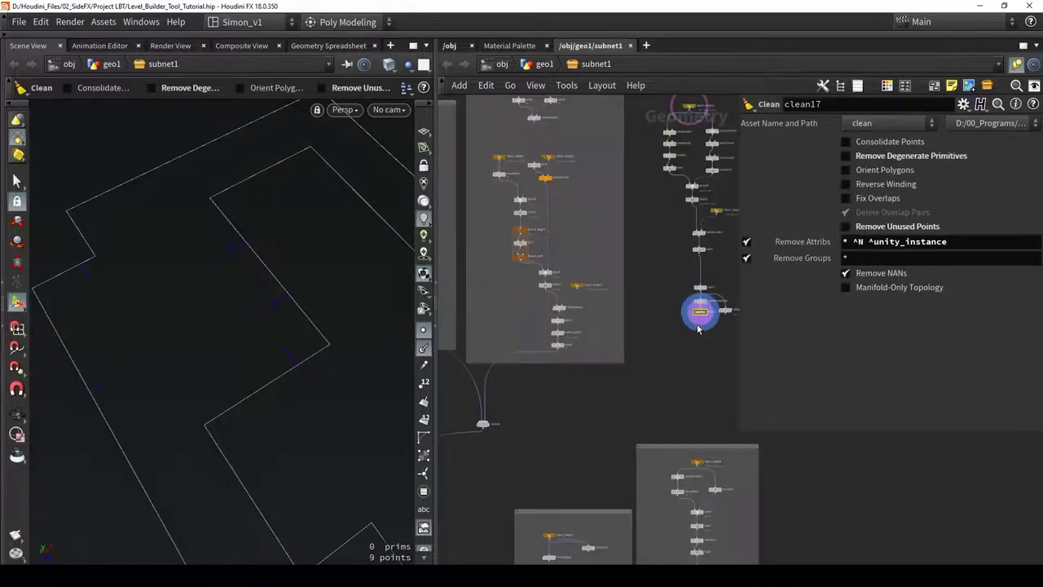
pyautogui.scroll(4, 699, 321)
pyautogui.click(700, 319)
pyautogui.scroll(-4, 658, 399)
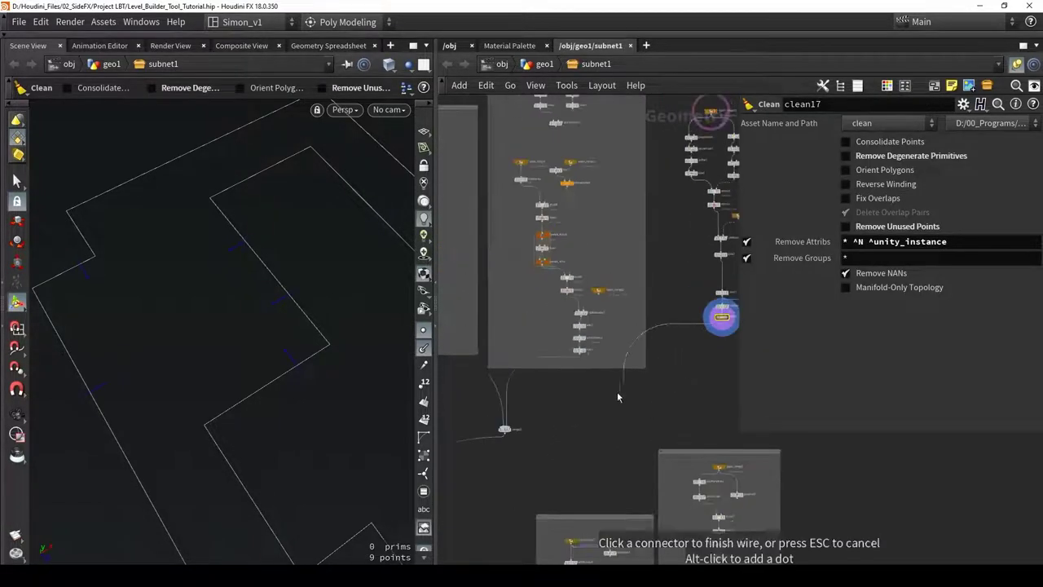
pyautogui.click(506, 427)
pyautogui.scroll(-2, 570, 350)
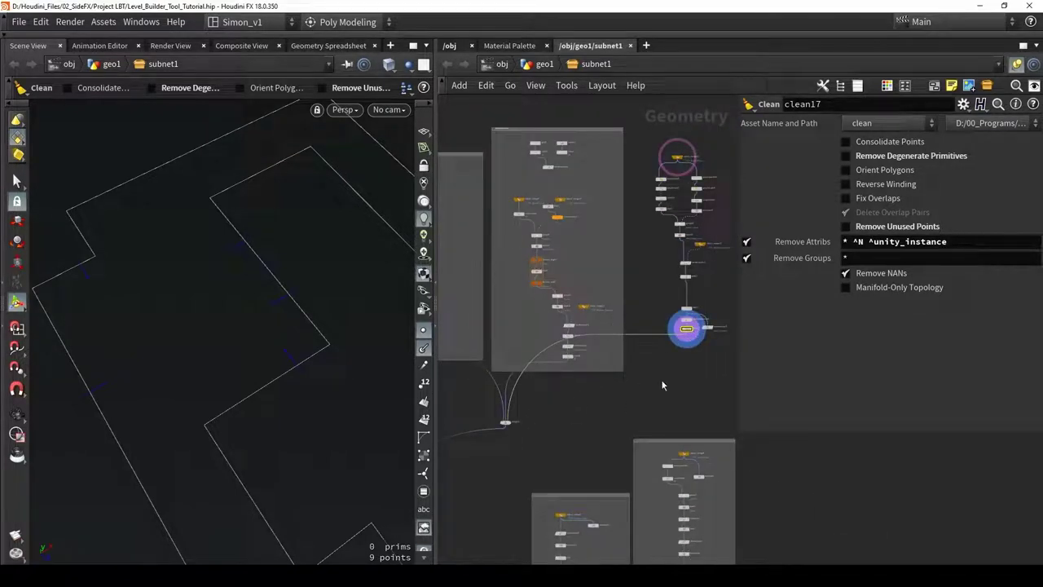
pyautogui.scroll(1, 645, 359)
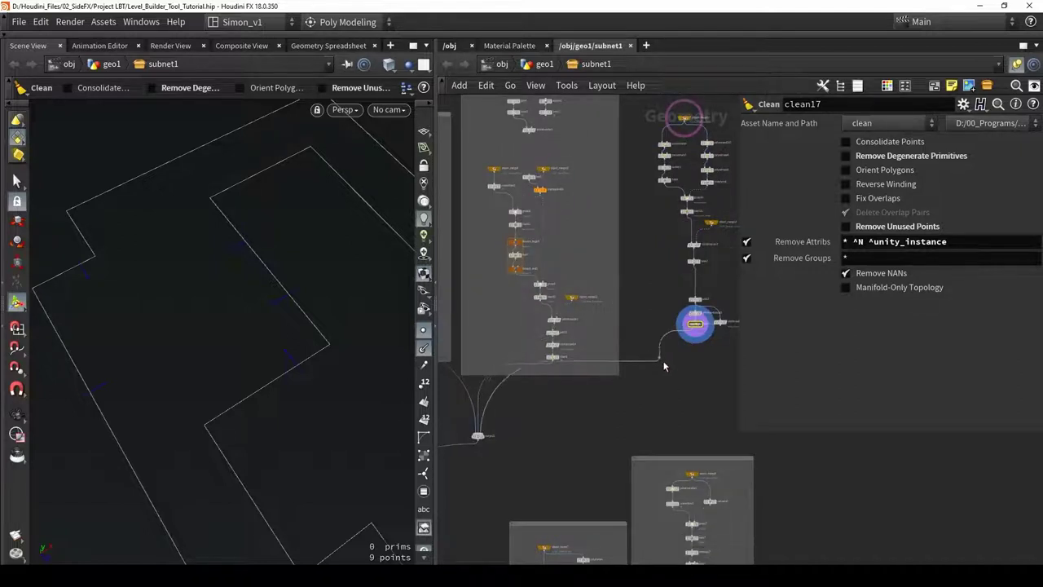
pyautogui.moveTo(696, 388); pyautogui.dragTo(696, 389)
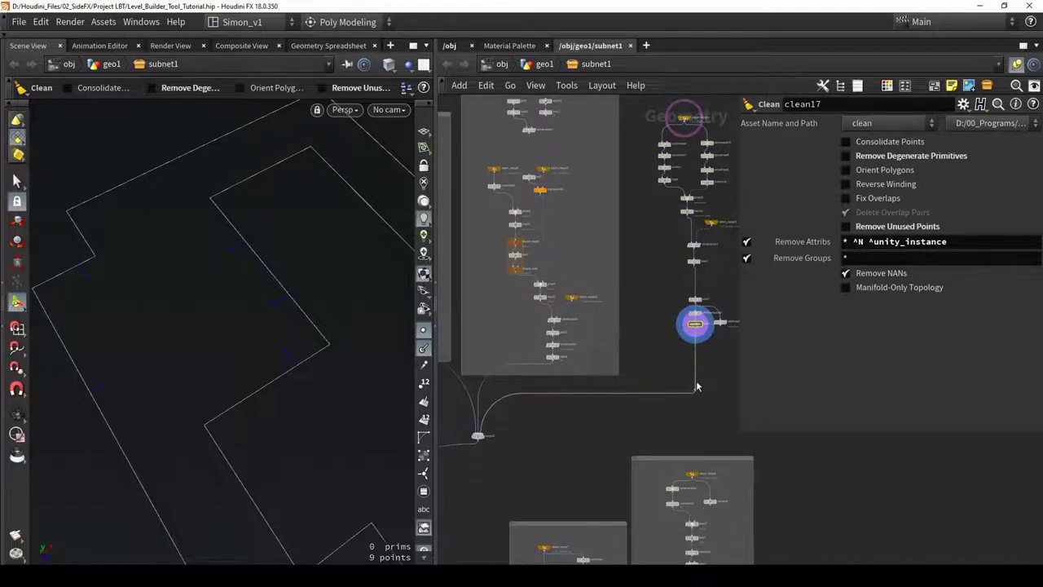
# Add a bend point to the wire from the merge in the leftmost network box, place it beneath that box, and reposition merge12
pyautogui.scroll(-1, 622, 404)
pyautogui.moveTo(659, 353); pyautogui.dragTo(771, 404, button='middle')
pyautogui.scroll(1, 621, 403)
pyautogui.scroll(2, 541, 479)
pyautogui.moveTo(540, 480); pyautogui.dragTo(675, 393, button='middle')
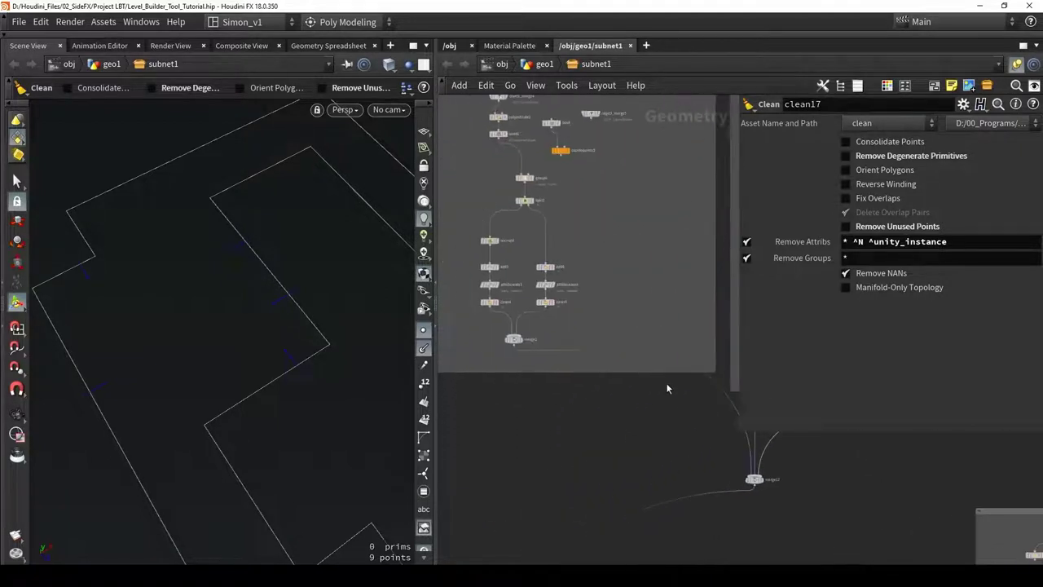
pyautogui.keyDown('alt'); pyautogui.click(658, 351); pyautogui.keyUp('alt')
pyautogui.moveTo(659, 355); pyautogui.dragTo(514, 410)
pyautogui.scroll(-3, 627, 418)
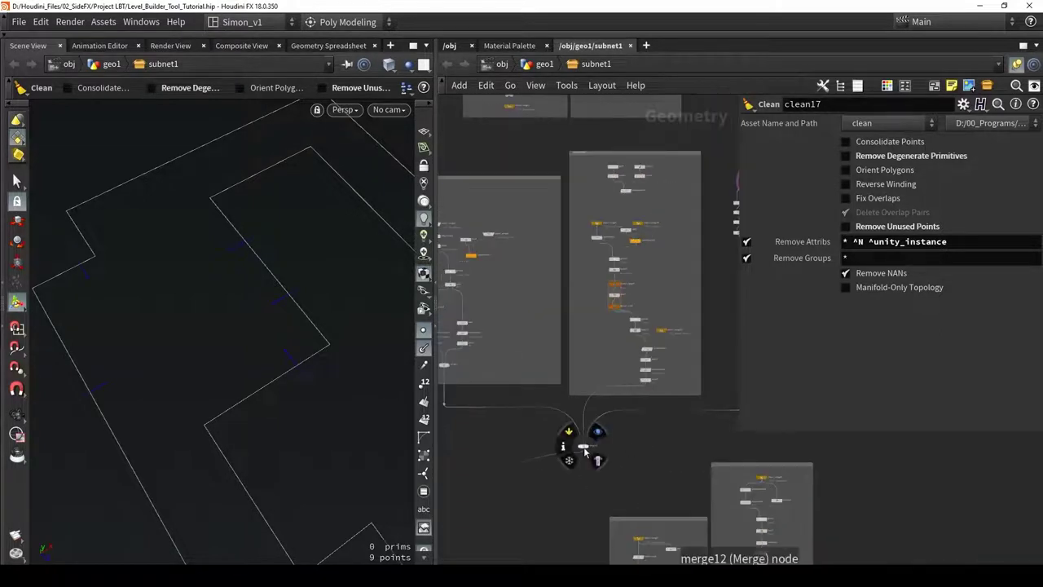
pyautogui.moveTo(580, 443); pyautogui.dragTo(646, 456)
pyautogui.moveTo(647, 456); pyautogui.dragTo(512, 510, button='middle')
# Enclose all nodes of the new crate props chain in a network box
pyautogui.moveTo(702, 431); pyautogui.dragTo(569, 207)
pyautogui.hotkey('shift', 'o')
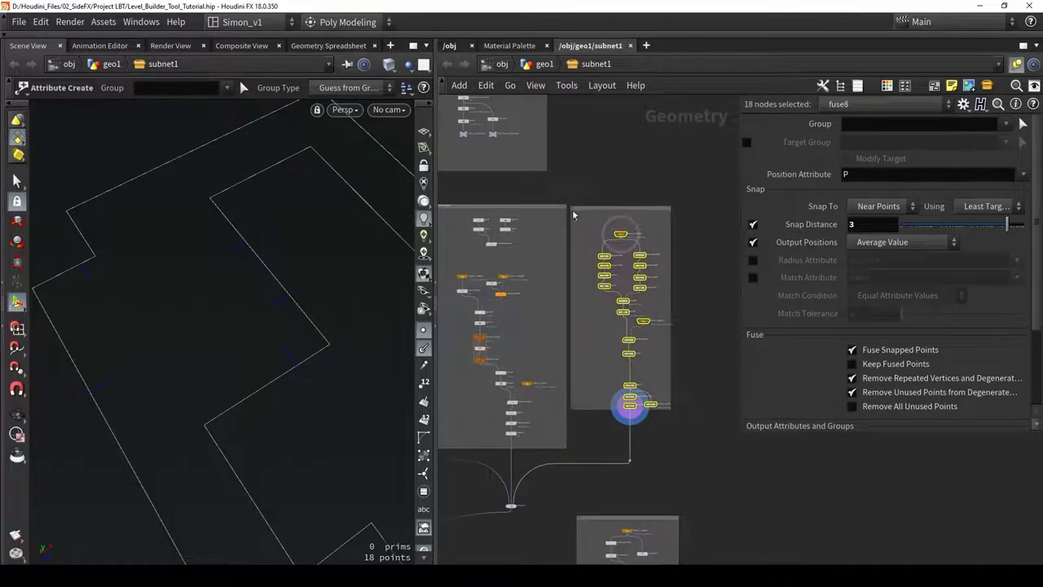
pyautogui.click(669, 410)
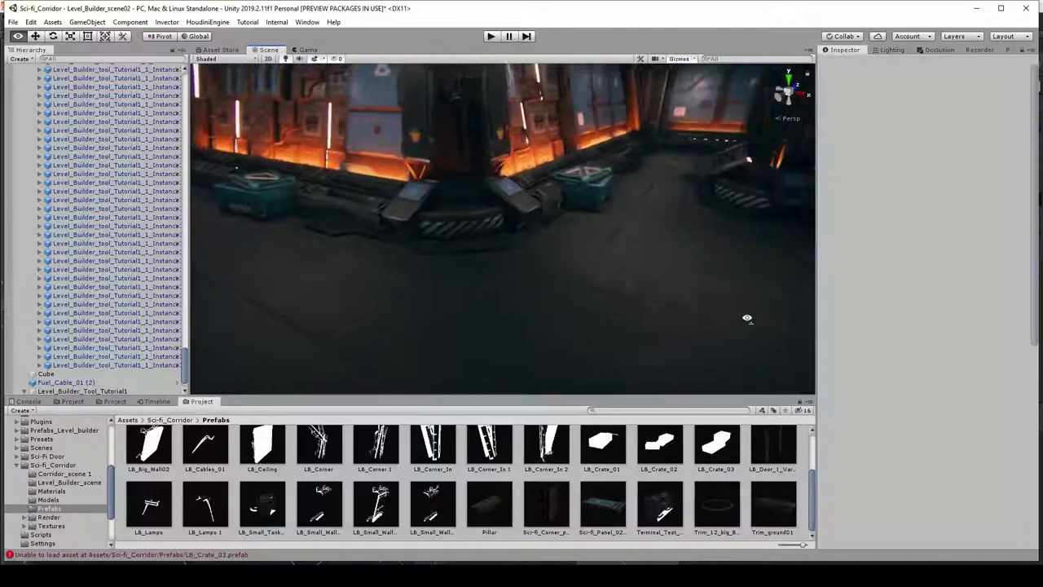
# Switch to Unity and inspect the crate placement throughout the generated corridor
pyautogui.keyDown('alt'); pyautogui.moveTo(637, 273); pyautogui.dragTo(522, 256); pyautogui.keyUp('alt')
pyautogui.keyDown('alt'); pyautogui.moveTo(448, 241); pyautogui.dragTo(470, 232, button='right'); pyautogui.keyUp('alt')
pyautogui.keyDown('alt'); pyautogui.moveTo(428, 240); pyautogui.dragTo(603, 267); pyautogui.keyUp('alt')
pyautogui.keyDown('alt'); pyautogui.moveTo(473, 263); pyautogui.dragTo(772, 273); pyautogui.keyUp('alt')
pyautogui.moveTo(772, 273); pyautogui.dragTo(742, 259, button='right')
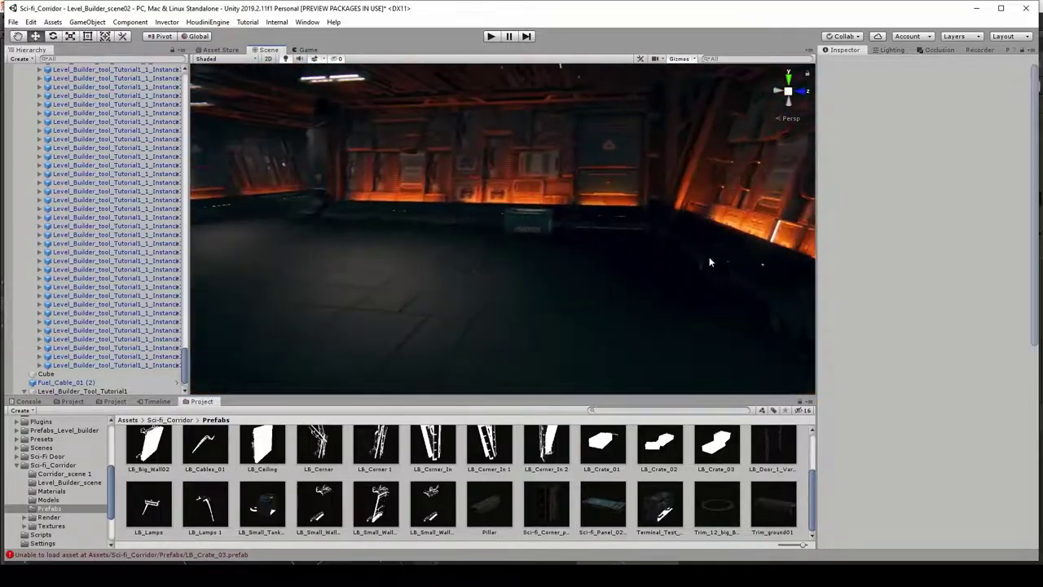
pyautogui.moveTo(508, 180); pyautogui.dragTo(417, 170, button='right')
pyautogui.keyDown('alt'); pyautogui.moveTo(417, 170); pyautogui.dragTo(613, 200); pyautogui.keyUp('alt')
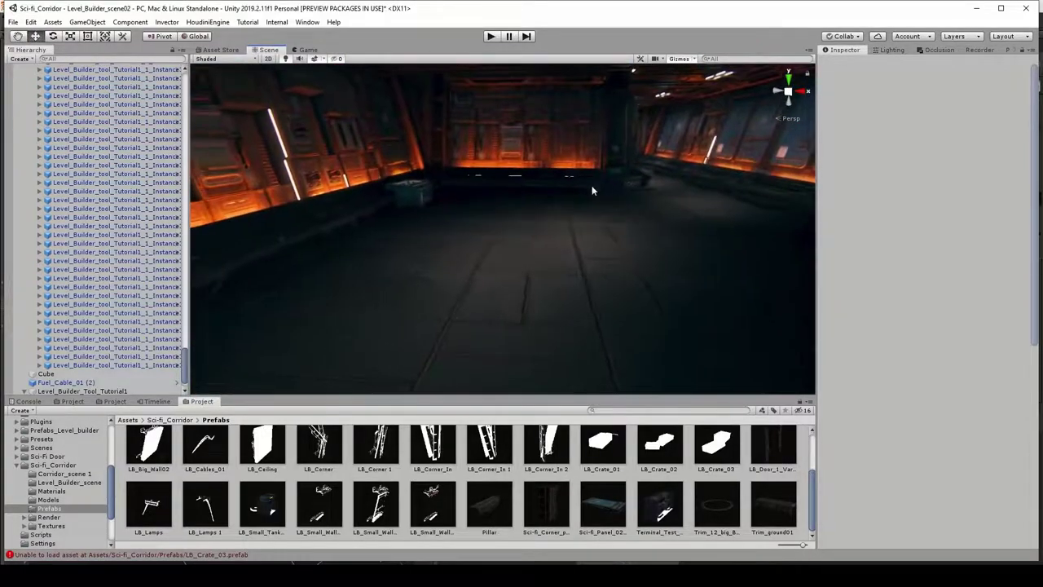
# Set amount crates to 80 in the props parameters of the Level_Builder_Tool_Tutorial1 asset
pyautogui.click(463, 228)
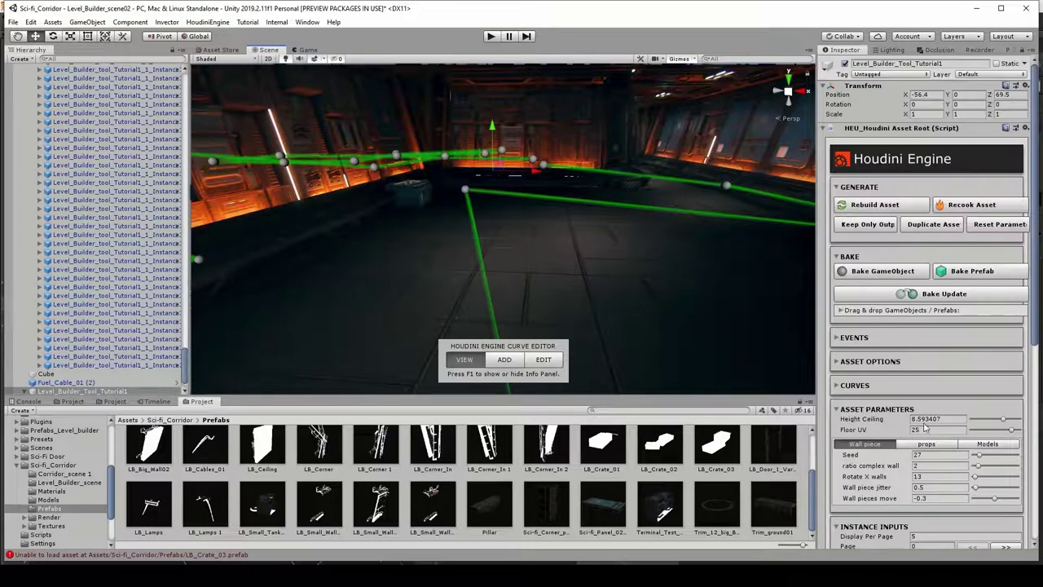
pyautogui.click(911, 444)
pyautogui.click(929, 465)
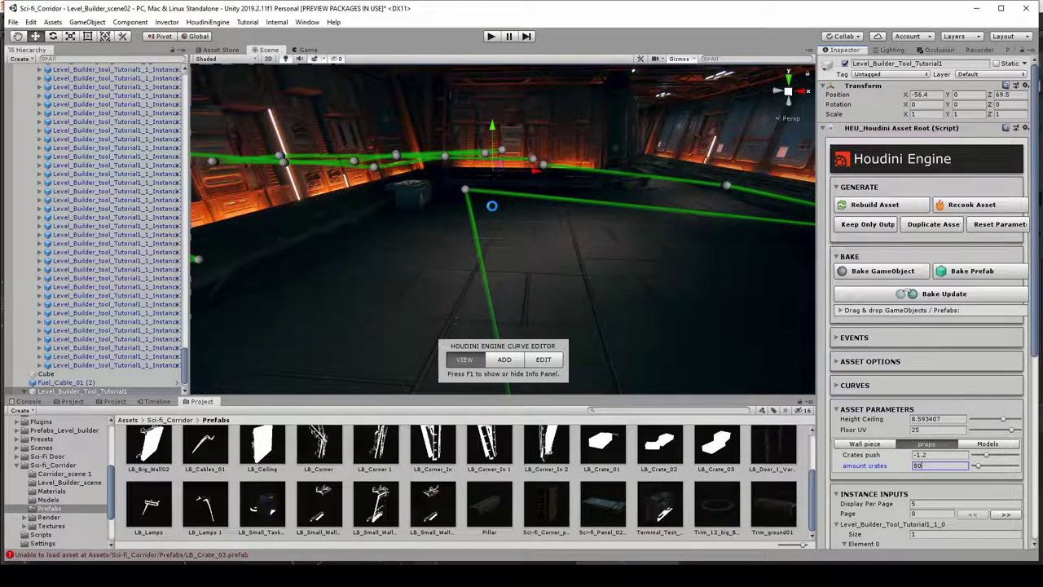
pyautogui.press('Return')
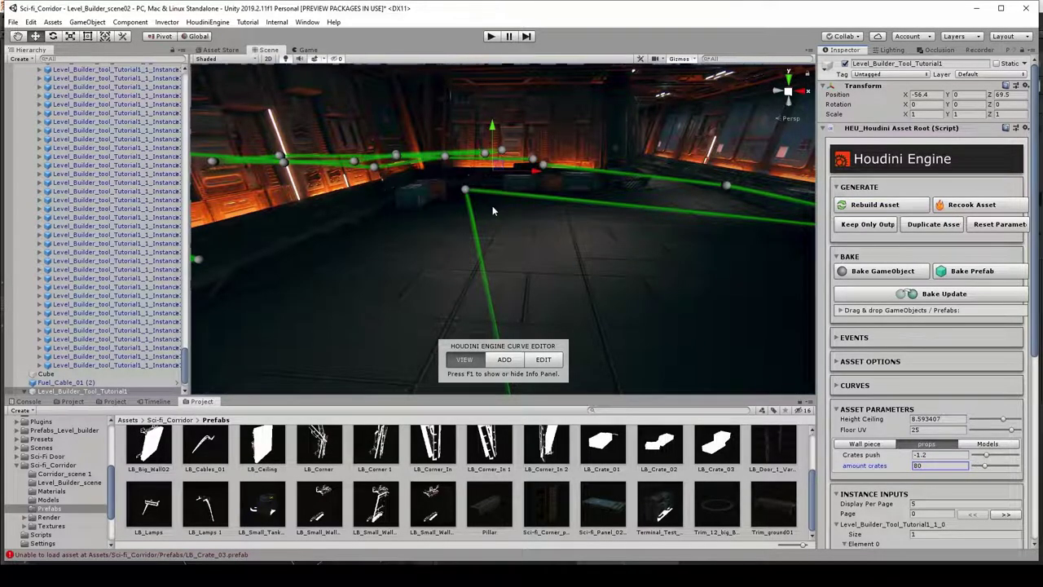
# Set Crates push to -1.5 in the props parameters of the Level_Builder_Tool_Tutorial1 asset
pyautogui.click(634, 482)
pyautogui.moveTo(542, 256); pyautogui.dragTo(600, 225, button='right')
pyautogui.press('s')
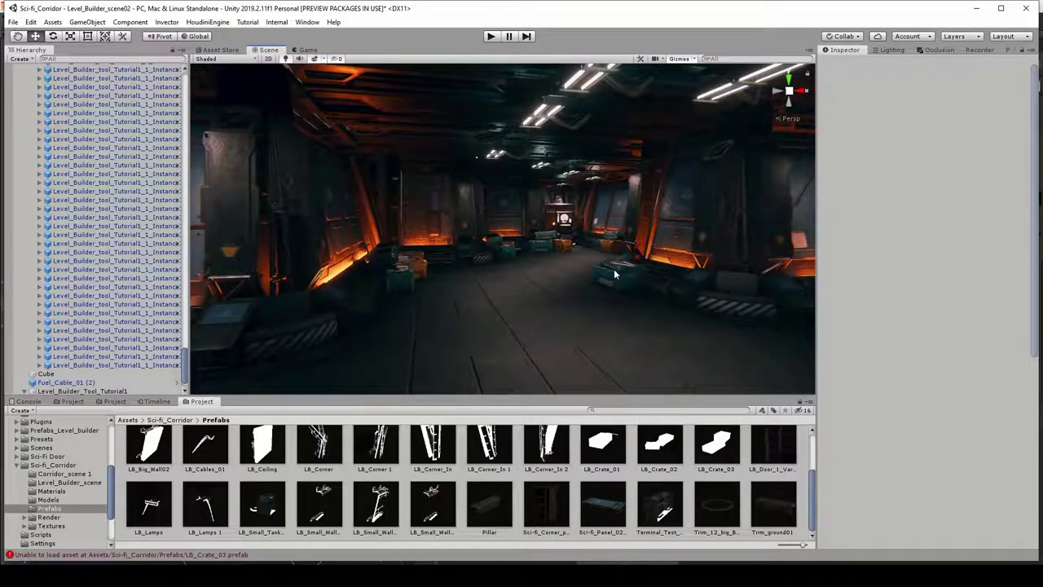
pyautogui.moveTo(491, 215); pyautogui.dragTo(616, 304, button='right')
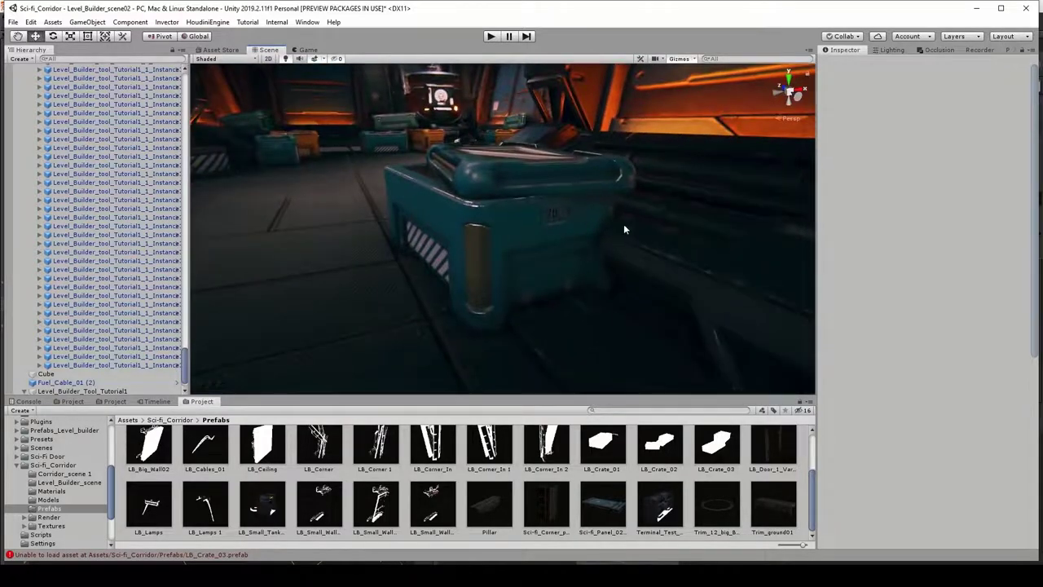
pyautogui.click(339, 289)
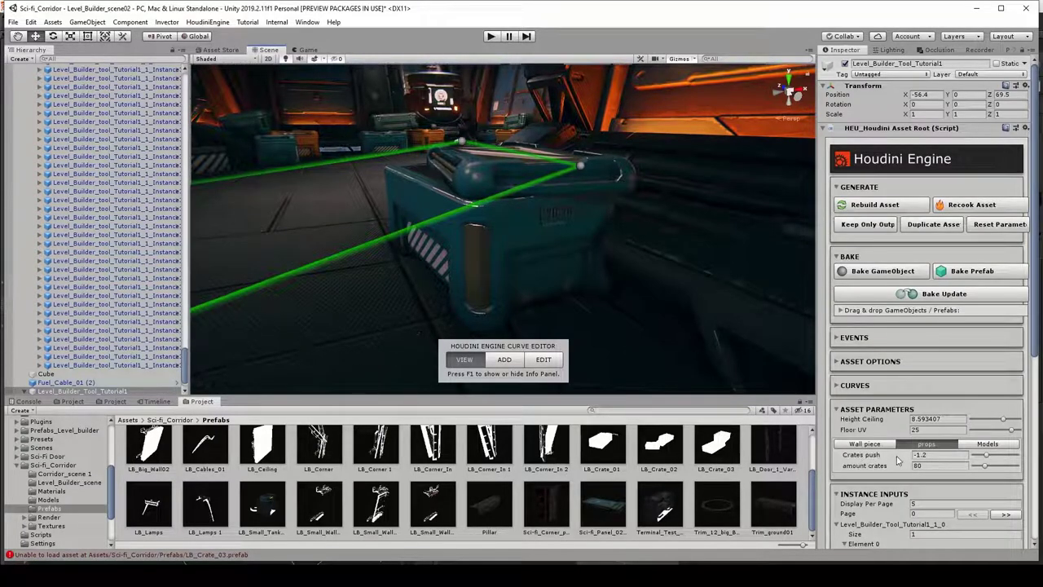
pyautogui.click(936, 455)
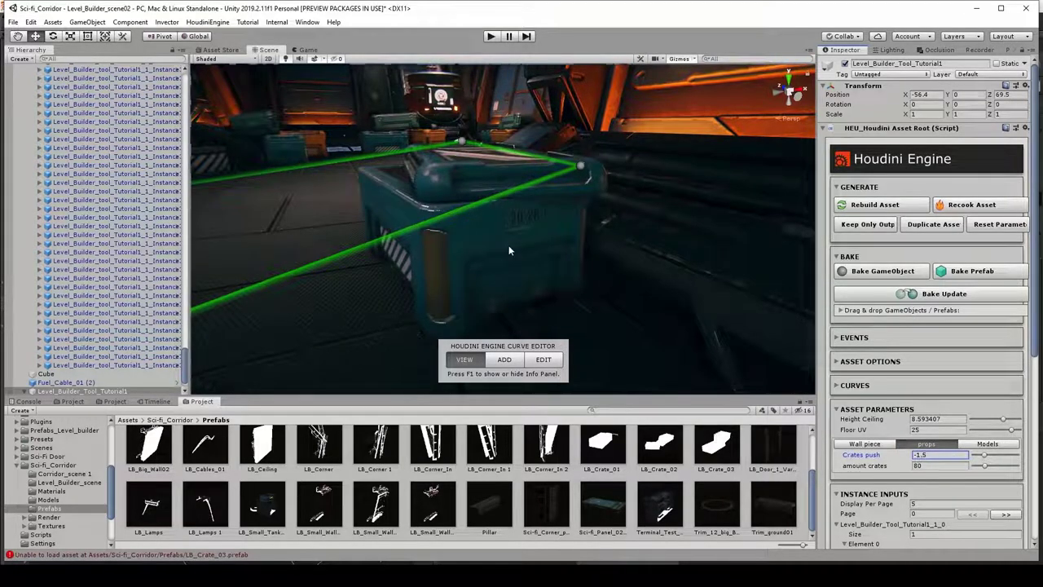
# Inspect the updated crates along the corridor from several viewpoints
pyautogui.moveTo(511, 250); pyautogui.dragTo(614, 411, button='right')
pyautogui.click(634, 455)
pyautogui.moveTo(547, 235); pyautogui.dragTo(512, 241, button='right')
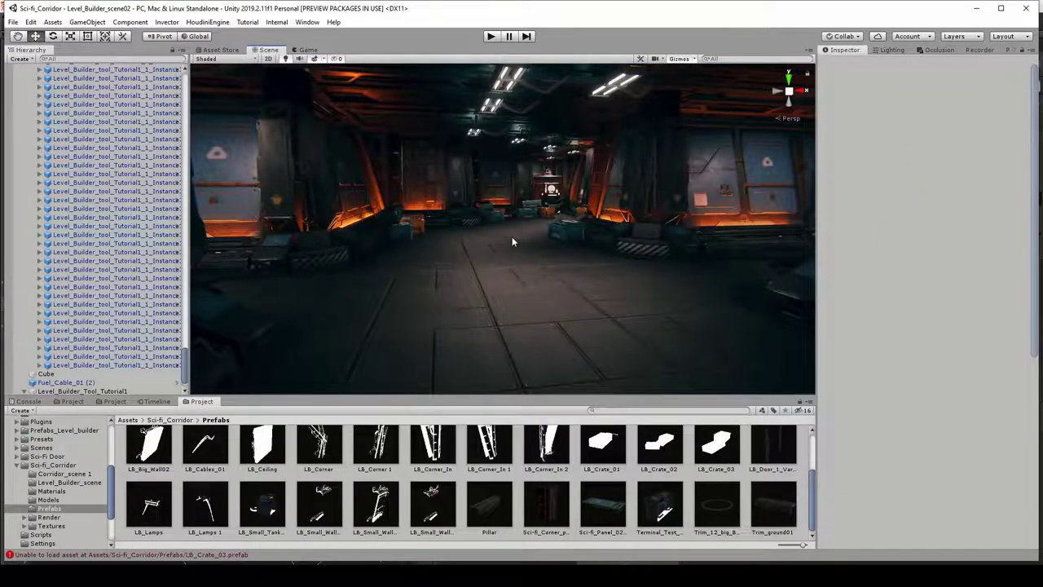
pyautogui.moveTo(512, 241); pyautogui.dragTo(493, 237, button='right')
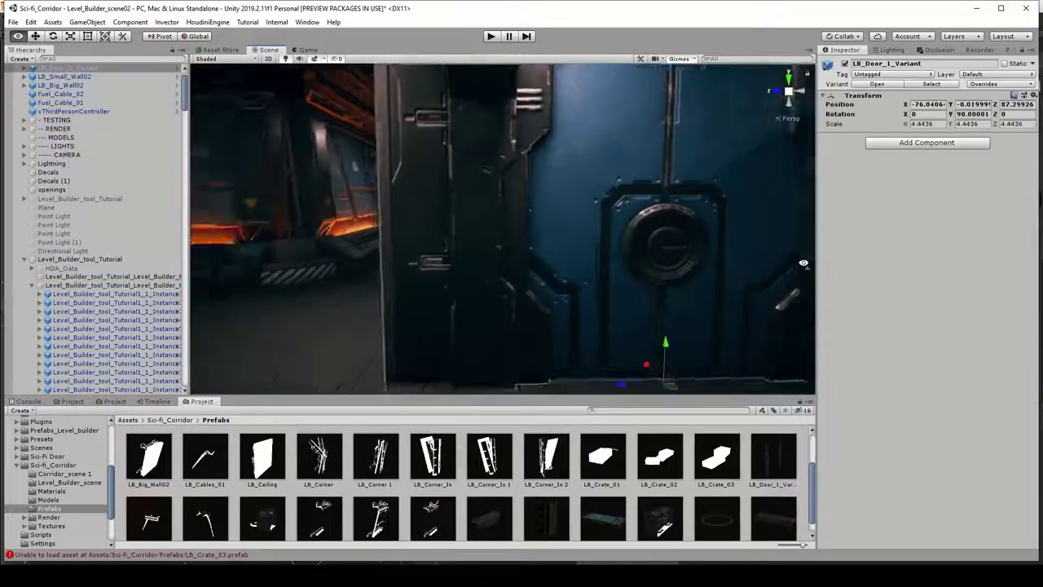
# Inspect the LB_Door_1_Variant door and its right door panel in the corridor from several angles
pyautogui.moveTo(803, 262); pyautogui.dragTo(807, 238, button='right')
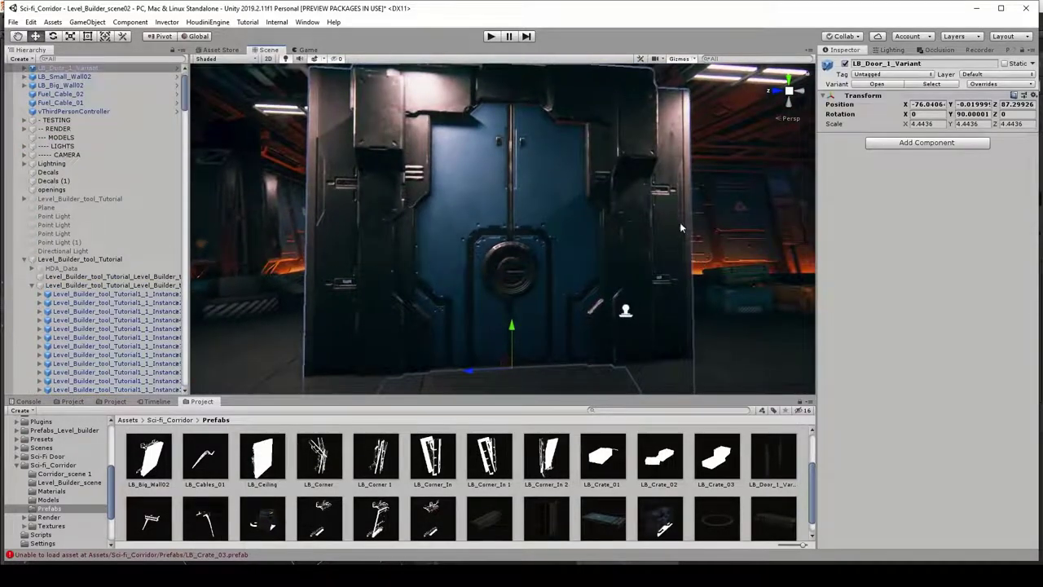
pyautogui.moveTo(590, 205); pyautogui.dragTo(490, 244, button='right')
pyautogui.click(508, 251)
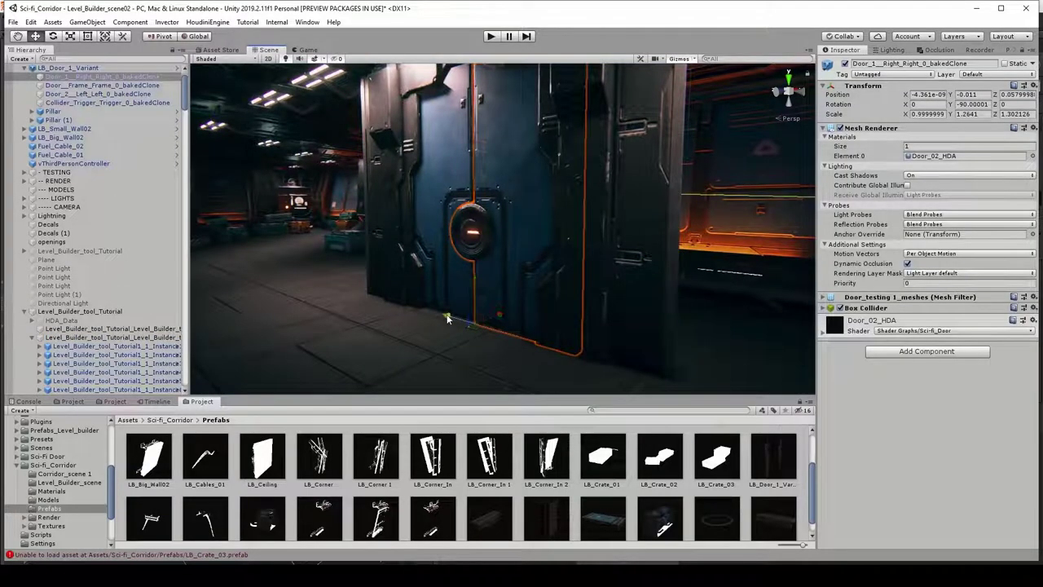
pyautogui.keyDown('alt'); pyautogui.moveTo(507, 251); pyautogui.dragTo(545, 335); pyautogui.keyUp('alt')
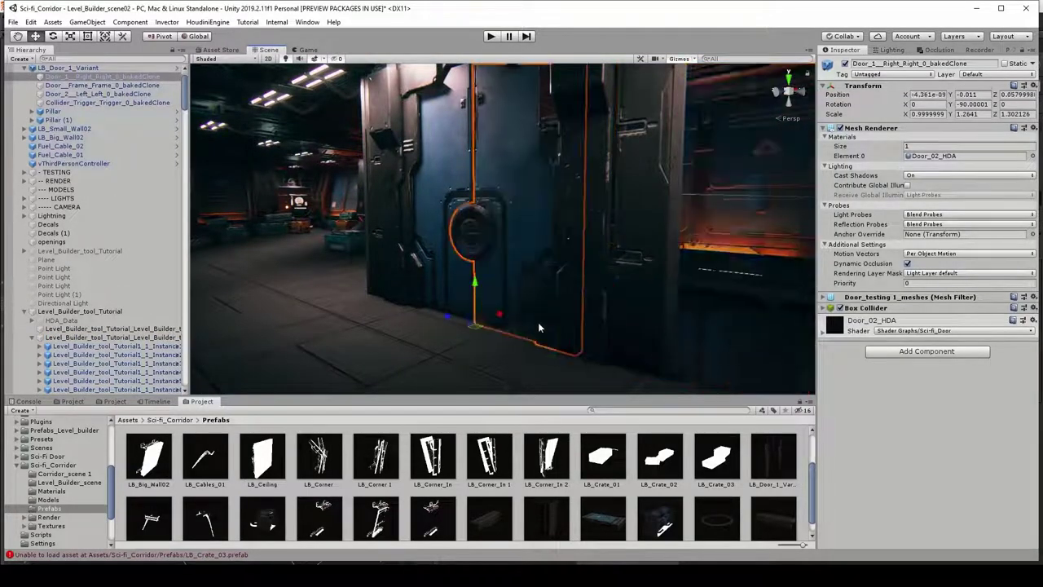
pyautogui.click(581, 210)
pyautogui.press('Delete')
pyautogui.moveTo(581, 210); pyautogui.dragTo(491, 206, button='right')
pyautogui.keyDown('alt'); pyautogui.moveTo(491, 206); pyautogui.dragTo(460, 216); pyautogui.keyUp('alt')
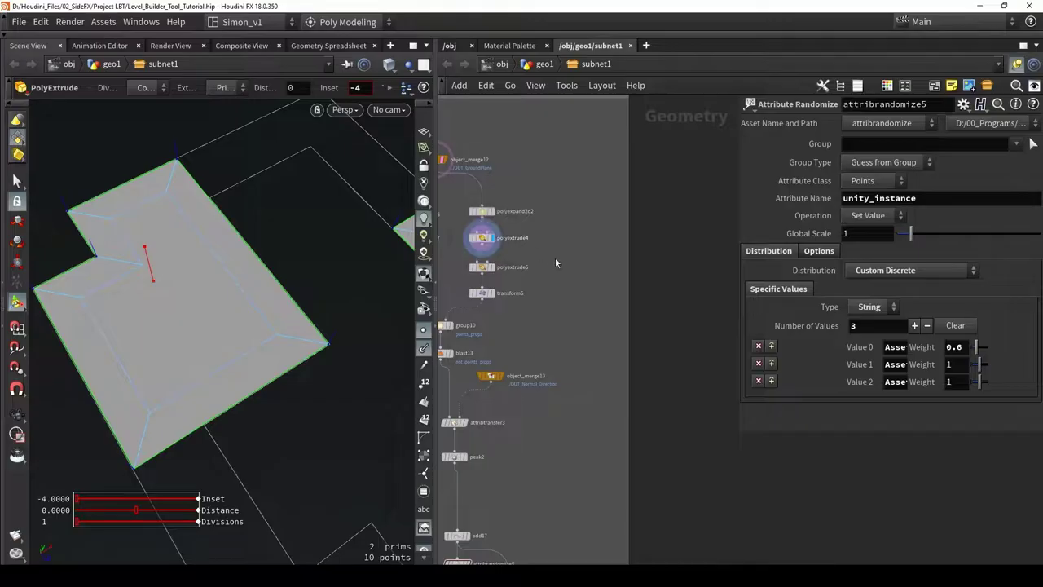
# Switch to Houdini and examine the polyextrude4 room areas against the corridor outlines
pyautogui.press('Escape')
pyautogui.moveTo(342, 249); pyautogui.dragTo(246, 253)
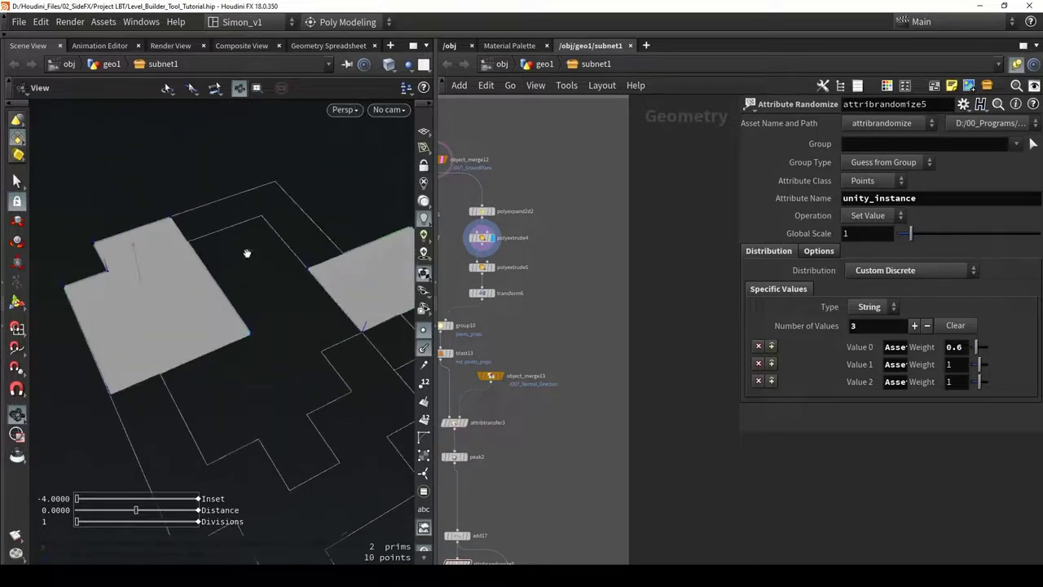
pyautogui.press('Return')
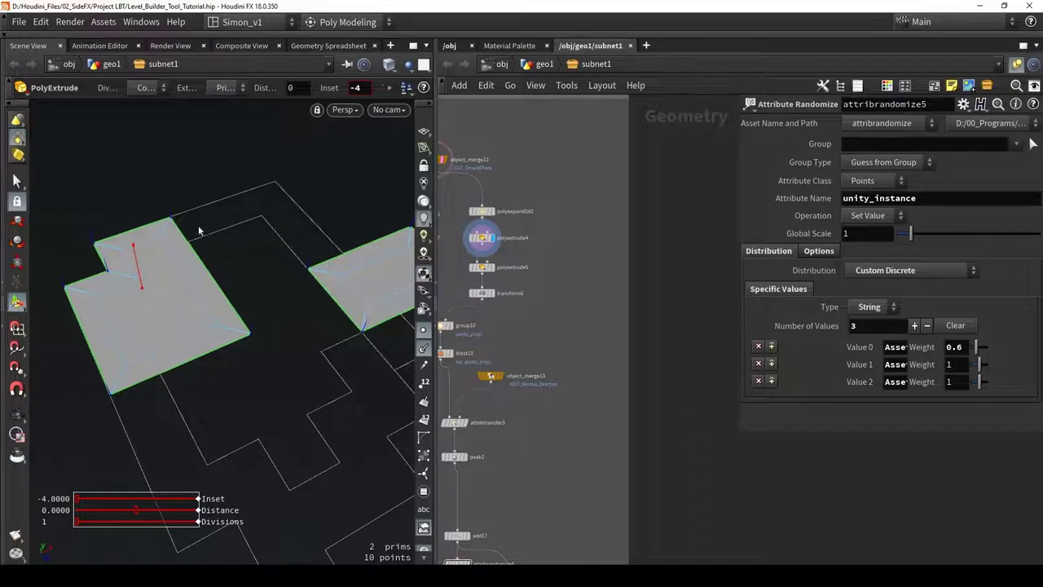
pyautogui.moveTo(228, 236); pyautogui.dragTo(212, 248)
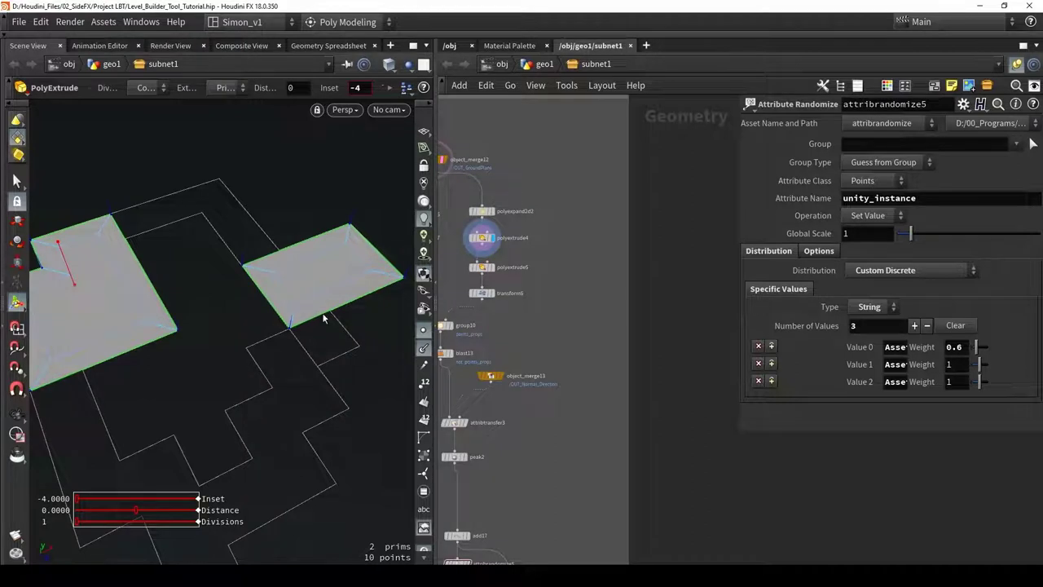
pyautogui.keyDown('alt'); pyautogui.moveTo(291, 291); pyautogui.dragTo(246, 295); pyautogui.keyUp('alt')
pyautogui.moveTo(536, 299); pyautogui.dragTo(528, 305, button='middle')
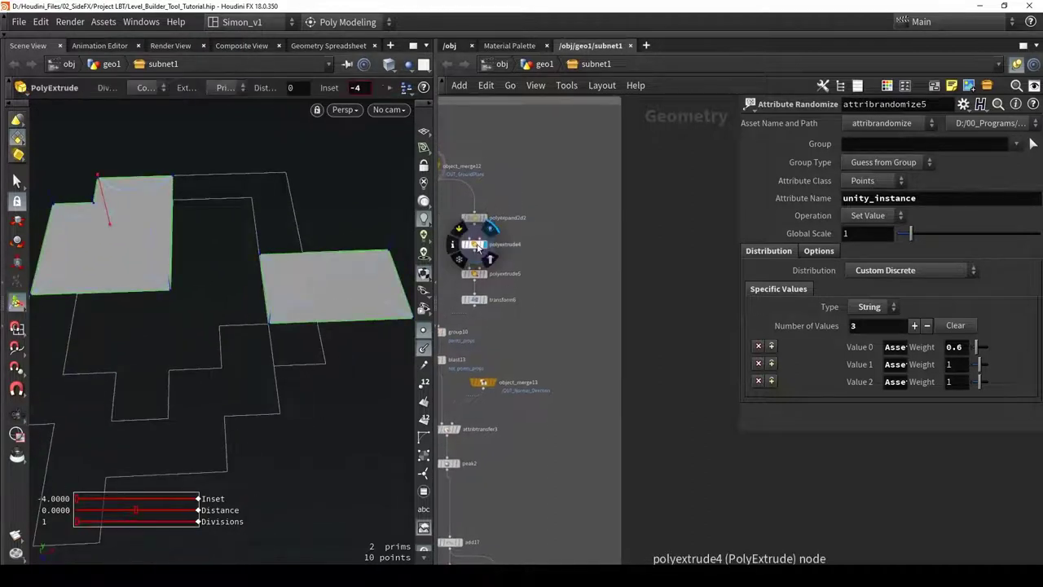
pyautogui.click(478, 247)
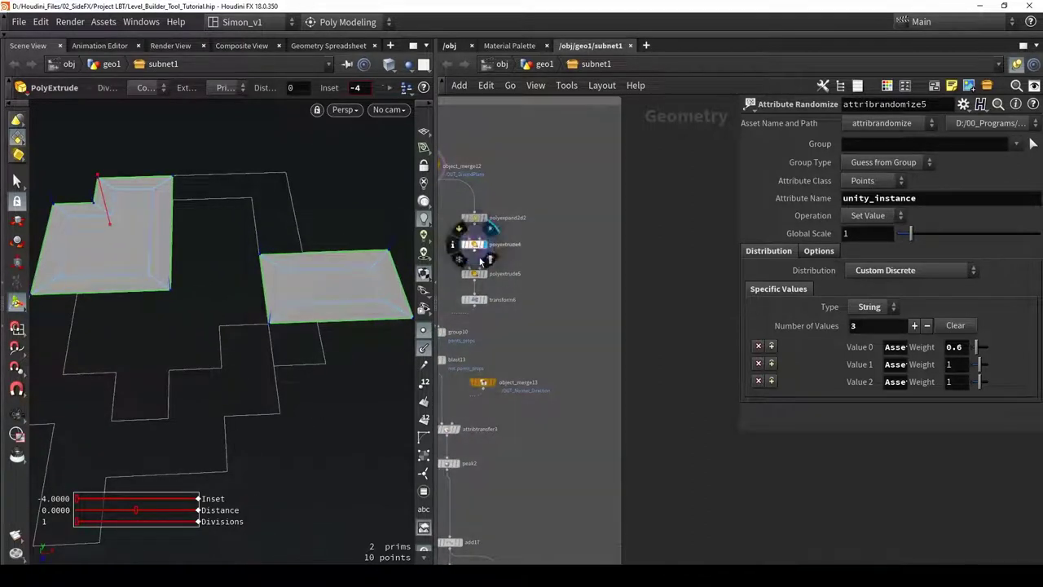
# Duplicate an Object Merge node and set its Object 1 source to OUT_Snapped_line
pyautogui.moveTo(649, 298); pyautogui.dragTo(632, 309, button='middle')
pyautogui.scroll(-2, 562, 236)
pyautogui.moveTo(562, 237); pyautogui.dragTo(663, 372, button='middle')
pyautogui.scroll(-3, 663, 373)
pyautogui.moveTo(586, 256); pyautogui.dragTo(633, 267, button='middle')
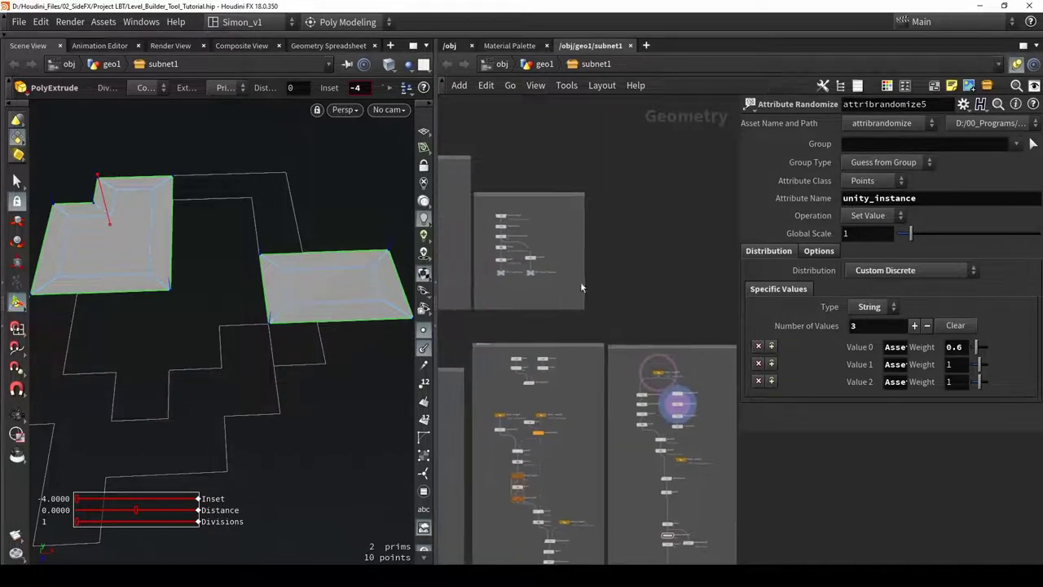
pyautogui.moveTo(562, 299); pyautogui.dragTo(641, 297, button='middle')
pyautogui.moveTo(508, 262); pyautogui.dragTo(526, 263, button='middle')
pyautogui.scroll(4, 526, 267)
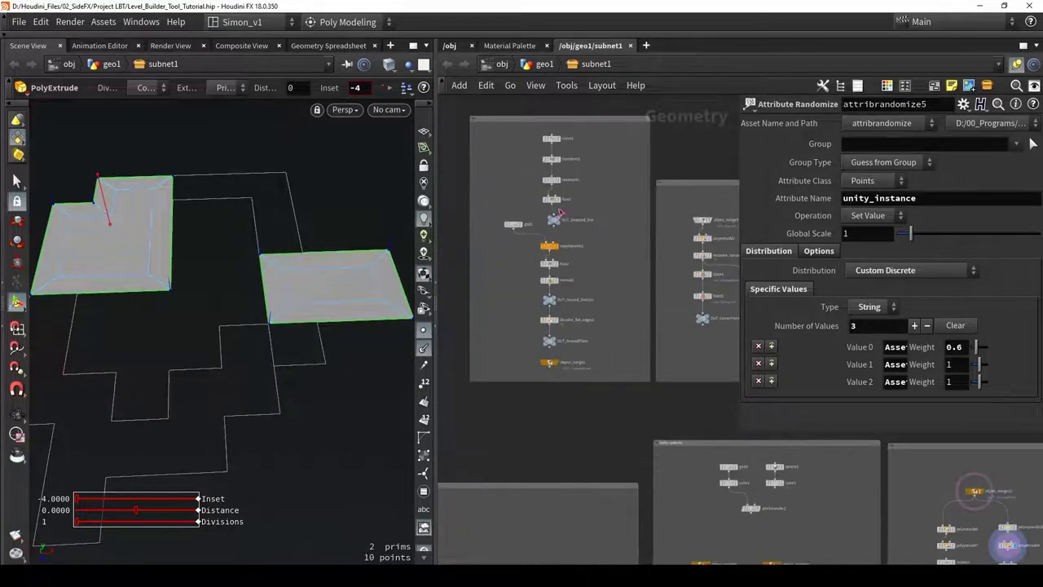
pyautogui.moveTo(562, 215)
pyautogui.keyDown('alt'); pyautogui.moveTo(551, 363); pyautogui.dragTo(598, 415); pyautogui.keyUp('alt')
pyautogui.moveTo(555, 222); pyautogui.dragTo(904, 163)
# Move the new Object Merge node beside the crate props network and display its snapped line alone
pyautogui.moveTo(647, 375); pyautogui.dragTo(587, 340, button='middle')
pyautogui.scroll(-5, 586, 340)
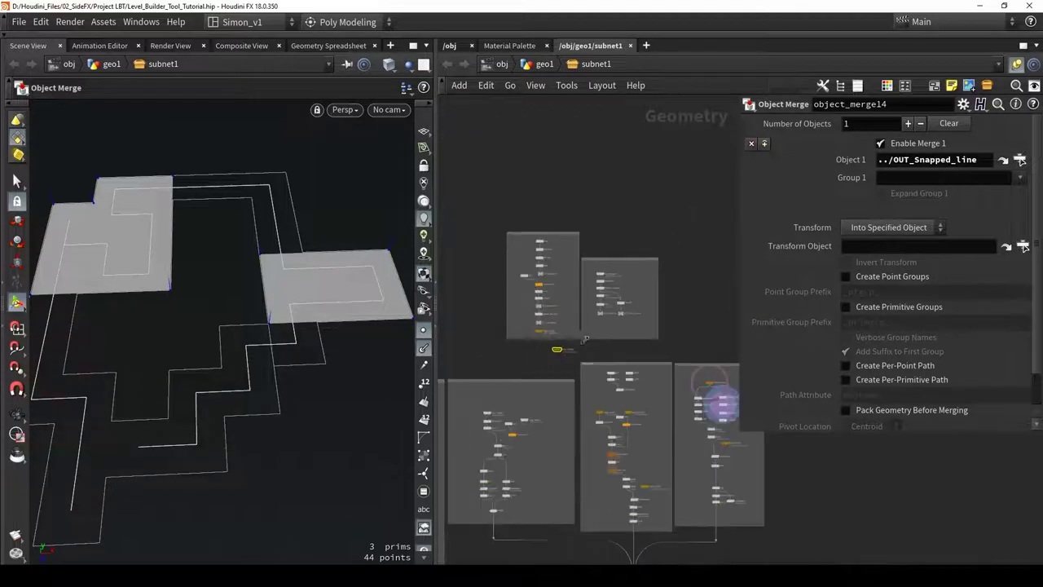
pyautogui.moveTo(557, 348); pyautogui.dragTo(701, 322)
pyautogui.moveTo(700, 322); pyautogui.dragTo(562, 222, button='middle')
pyautogui.moveTo(562, 222); pyautogui.dragTo(661, 246)
pyautogui.scroll(4, 661, 246)
pyautogui.press('r')
pyautogui.keyDown('alt'); pyautogui.moveTo(228, 315); pyautogui.dragTo(251, 298, button='middle'); pyautogui.keyUp('alt')
pyautogui.moveTo(252, 298); pyautogui.dragTo(293, 303)
# Add a Resample node after the OUT_Snapped_line merge and set its Length to 4
pyautogui.press('Tab')
pyautogui.write('res')
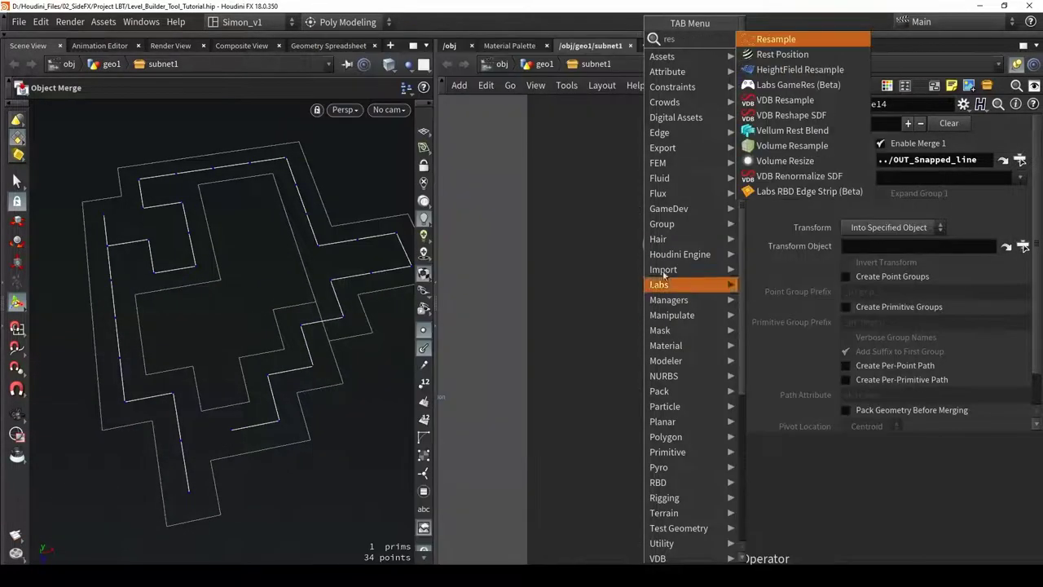
pyautogui.click(757, 42)
pyautogui.click(664, 314)
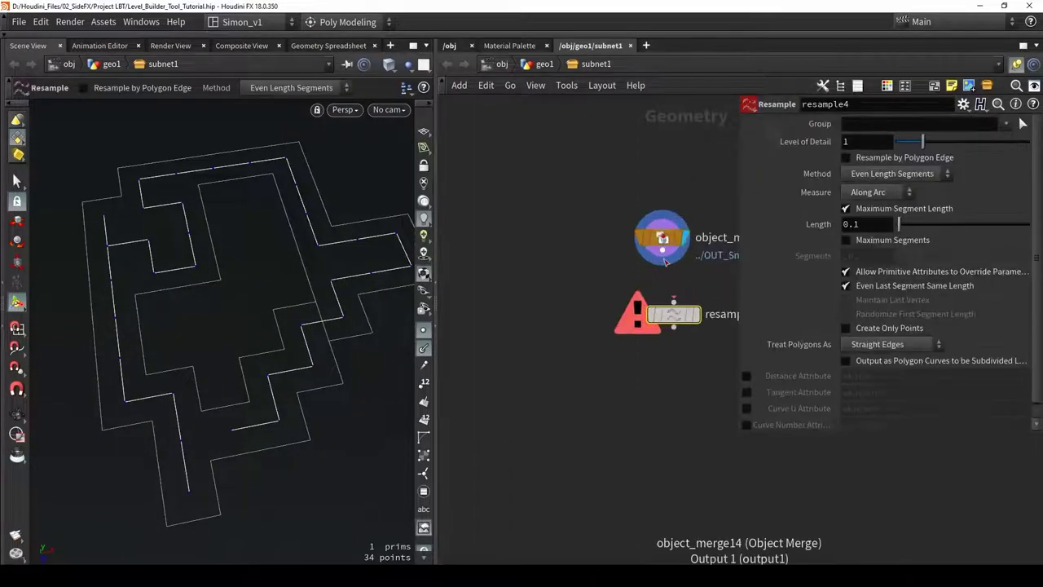
pyautogui.moveTo(682, 317); pyautogui.dragTo(670, 300)
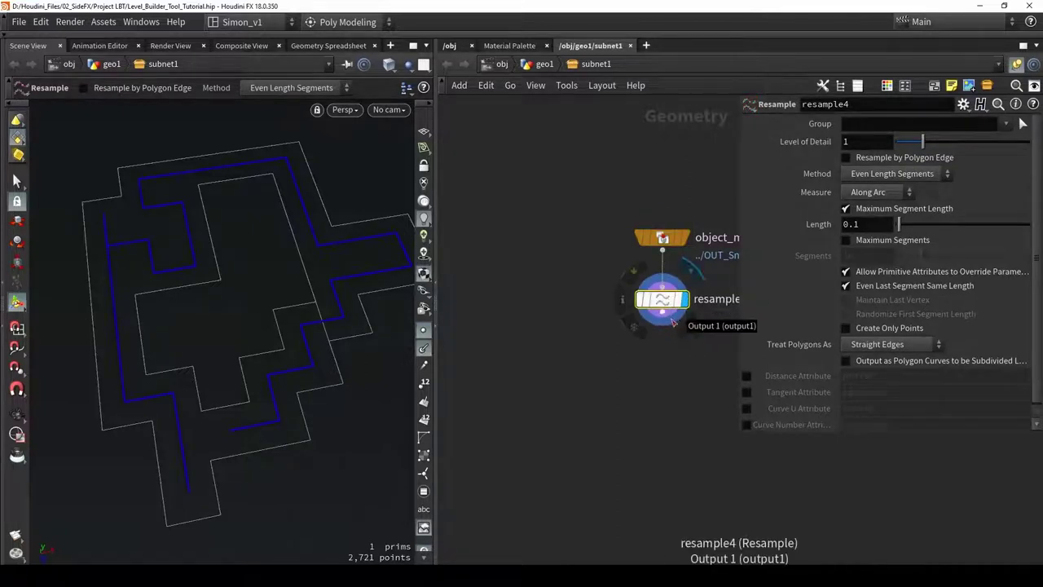
pyautogui.moveTo(859, 224); pyautogui.dragTo(819, 228)
pyautogui.write('4')
pyautogui.press('Return')
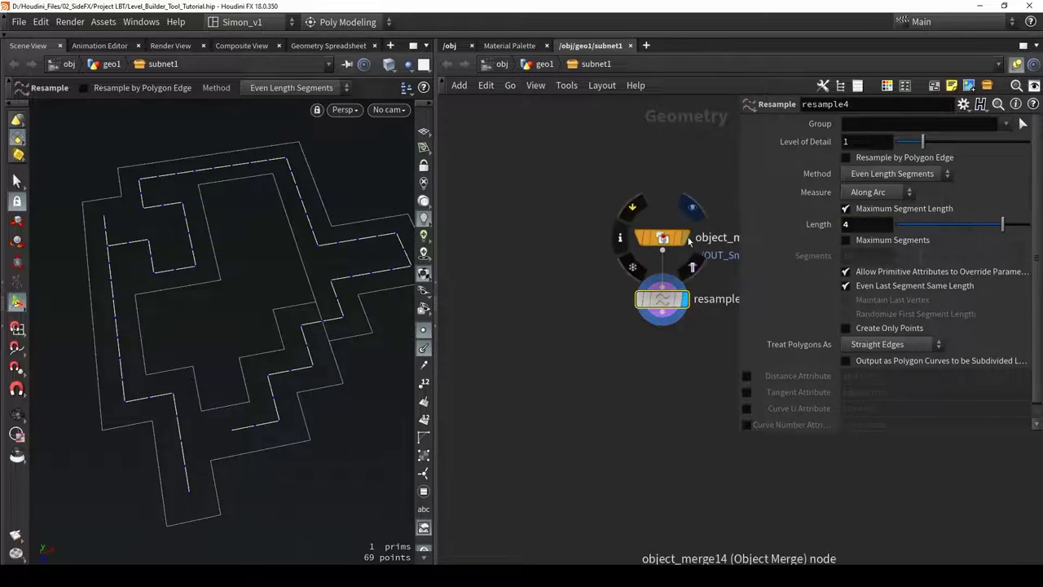
# Compare the merged snapped line with its resampled version
pyautogui.click(686, 238)
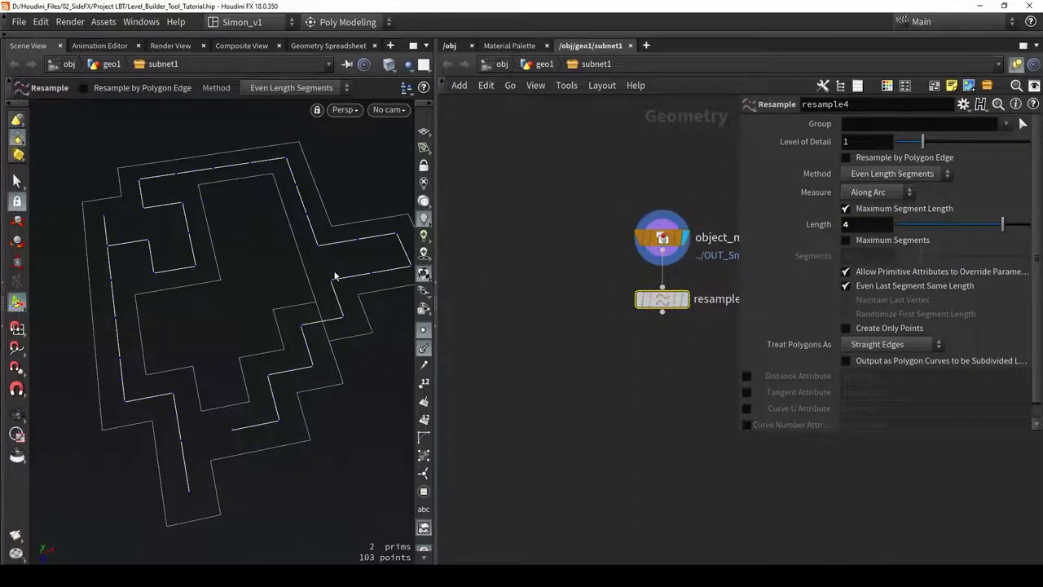
pyautogui.click(683, 299)
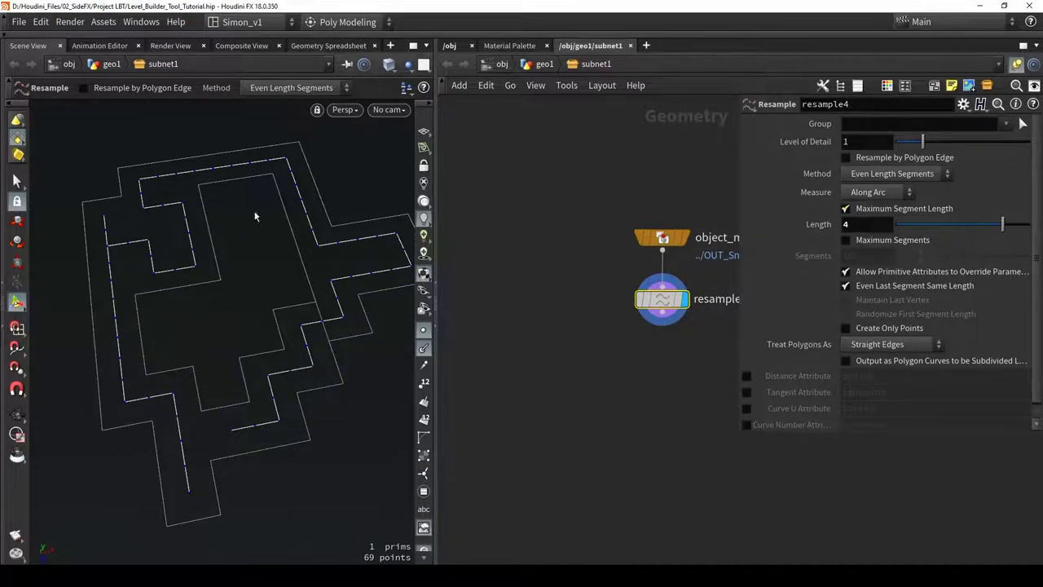
pyautogui.scroll(5, 277, 204)
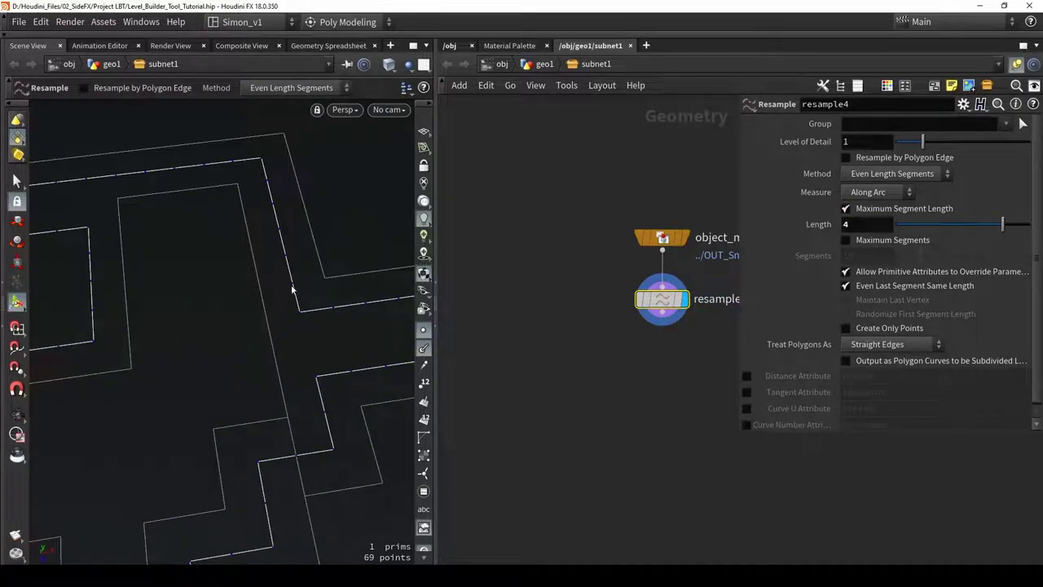
pyautogui.scroll(-5, 576, 386)
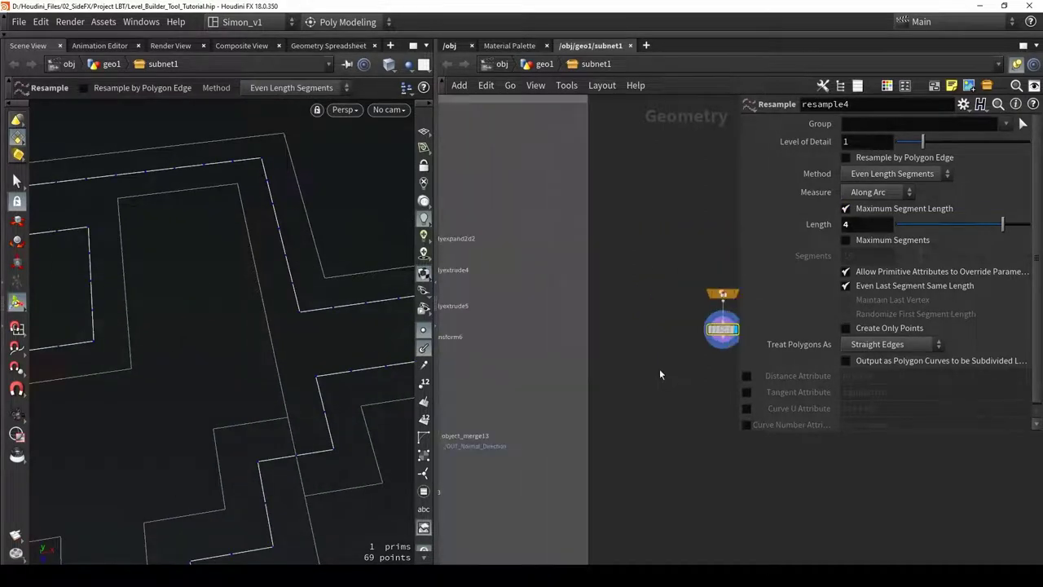
pyautogui.scroll(6, 532, 322)
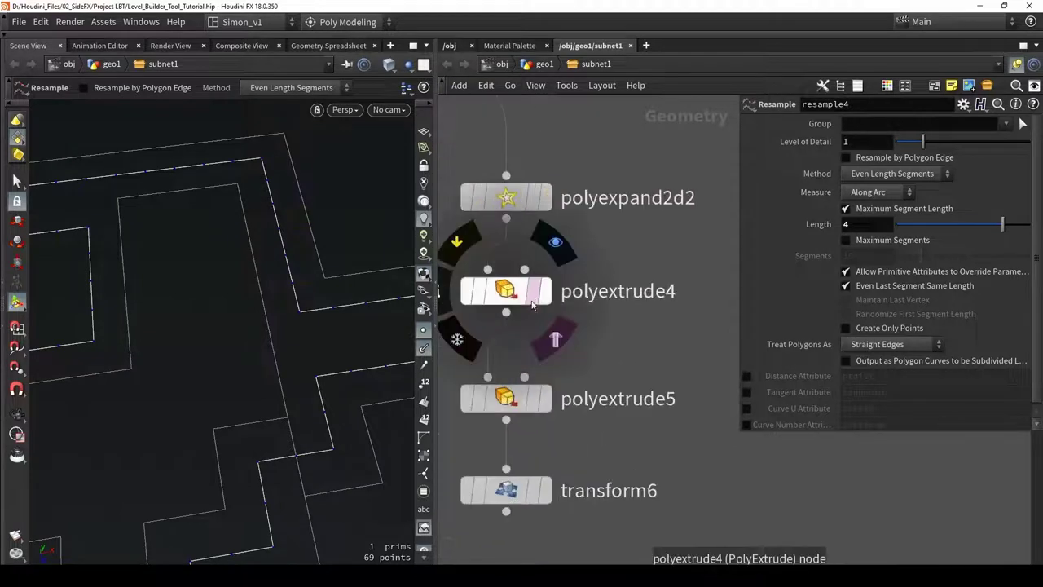
# Template polyextrude4 and show point numbers to examine where the resampled line crosses the room boundaries
pyautogui.click(532, 300)
pyautogui.keyDown('alt'); pyautogui.moveTo(289, 284); pyautogui.dragTo(291, 416); pyautogui.keyUp('alt')
pyautogui.scroll(5, 272, 442)
pyautogui.click(423, 385)
pyautogui.keyDown('alt'); pyautogui.moveTo(359, 366); pyautogui.dragTo(172, 355); pyautogui.keyUp('alt')
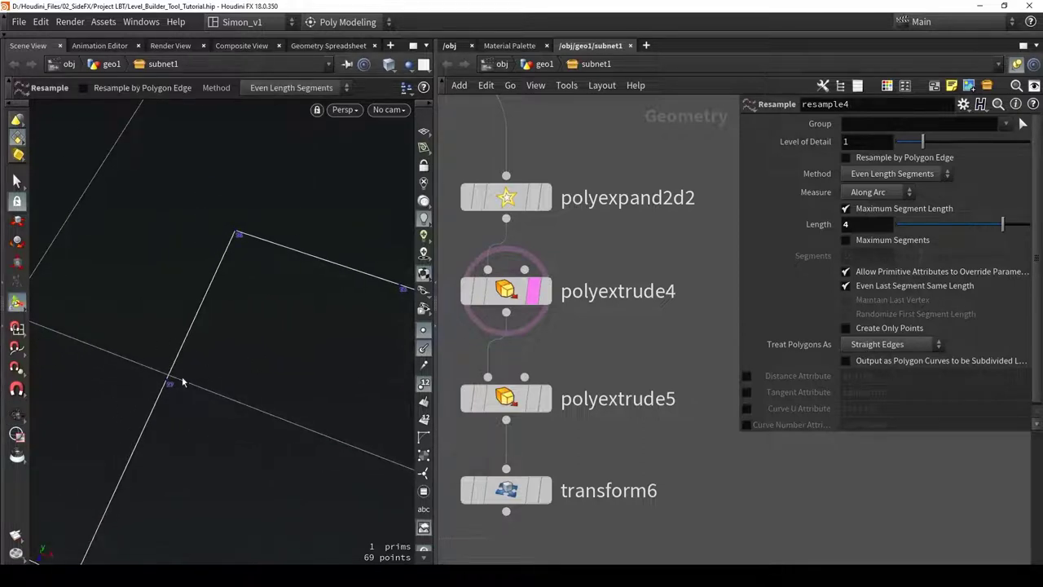
pyautogui.scroll(-5, 160, 374)
pyautogui.keyDown('alt'); pyautogui.moveTo(161, 372); pyautogui.dragTo(320, 317, button='middle'); pyautogui.keyUp('alt')
pyautogui.moveTo(300, 286)
pyautogui.mouseDown()
pyautogui.moveTo(241, 393)
pyautogui.moveTo(131, 400)
pyautogui.moveTo(277, 285)
pyautogui.moveTo(303, 289)
pyautogui.moveTo(301, 272)
pyautogui.mouseUp()
pyautogui.press('f')
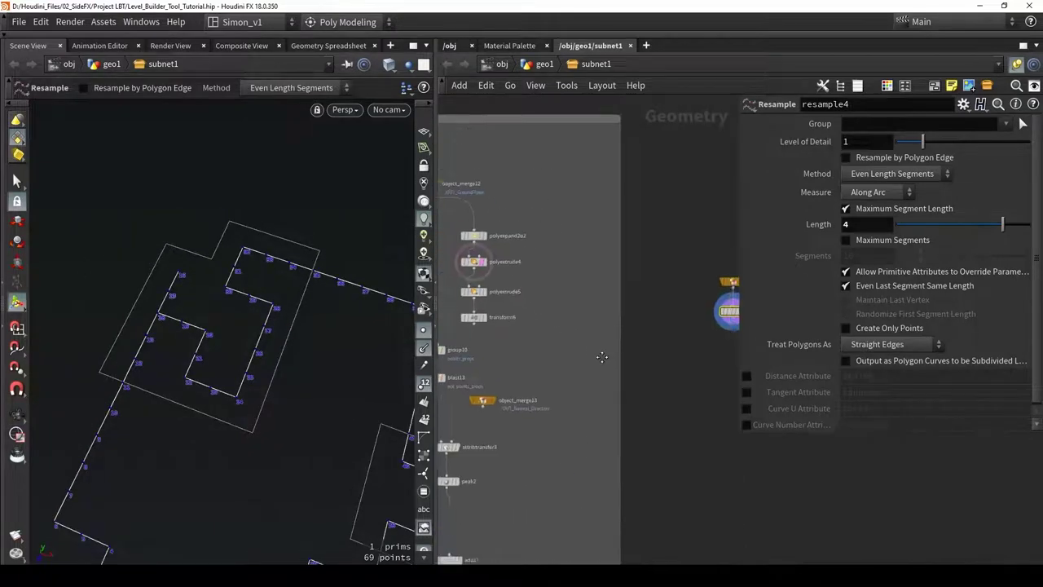
# Add a PolyFrame node after the Resample node on the snapped line
pyautogui.press('Tab')
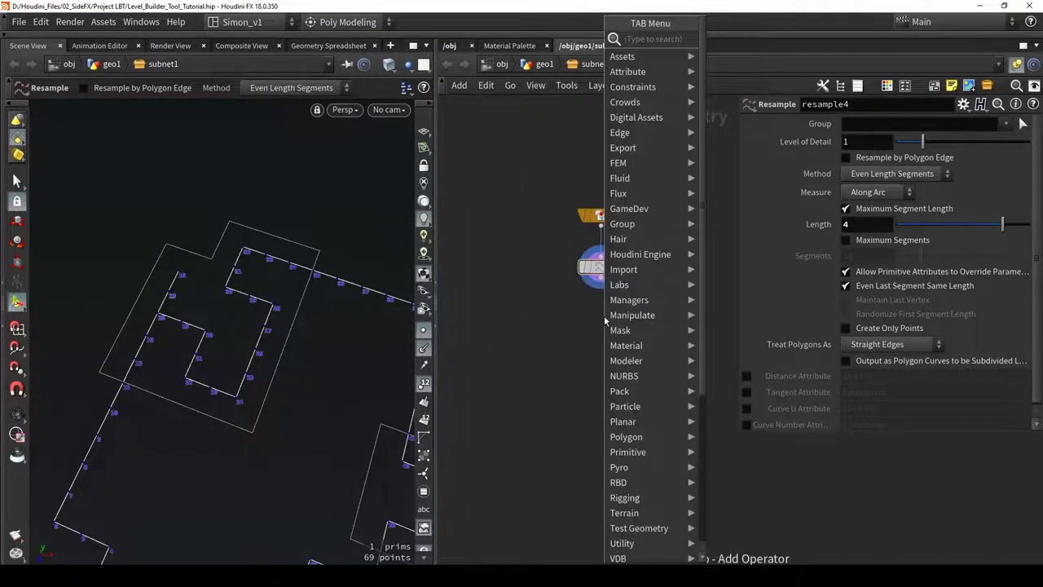
pyautogui.write('polyfr')
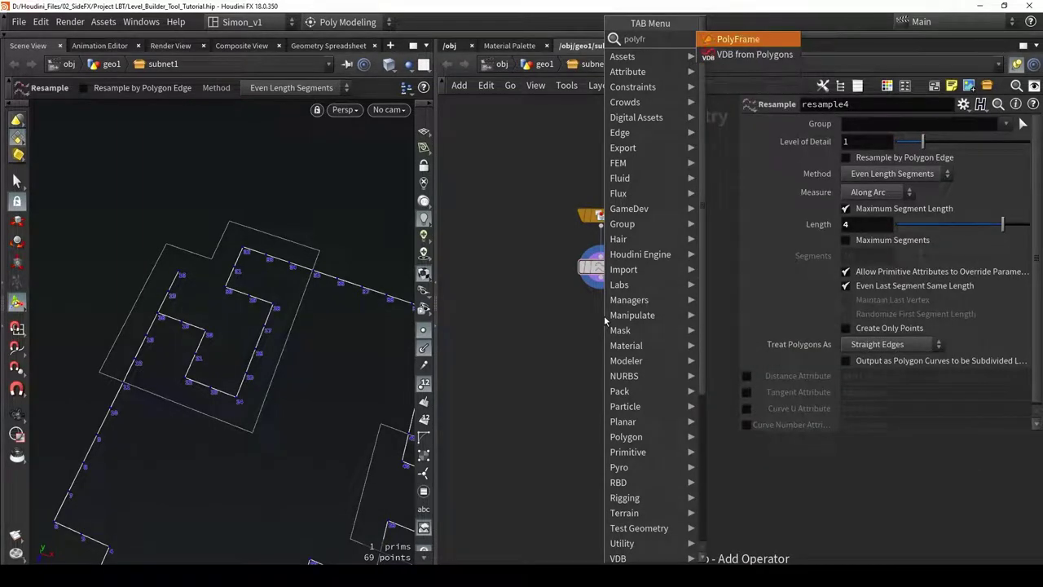
pyautogui.click(737, 40)
pyautogui.click(598, 348)
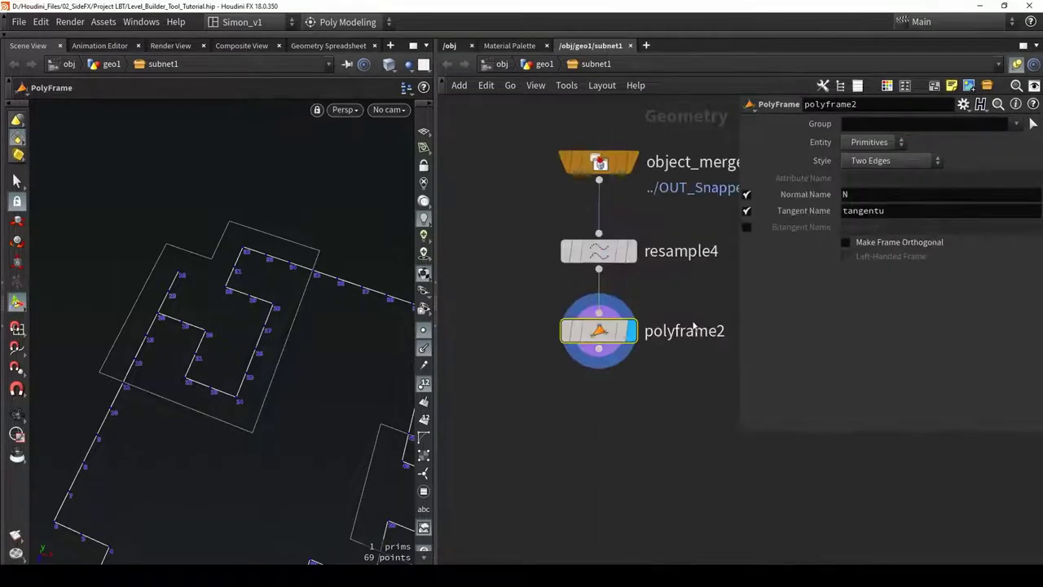
# Configure the PolyFrame with Normal Name disabled, Tangent Name set to N and Style set to First Edge
pyautogui.click(746, 194)
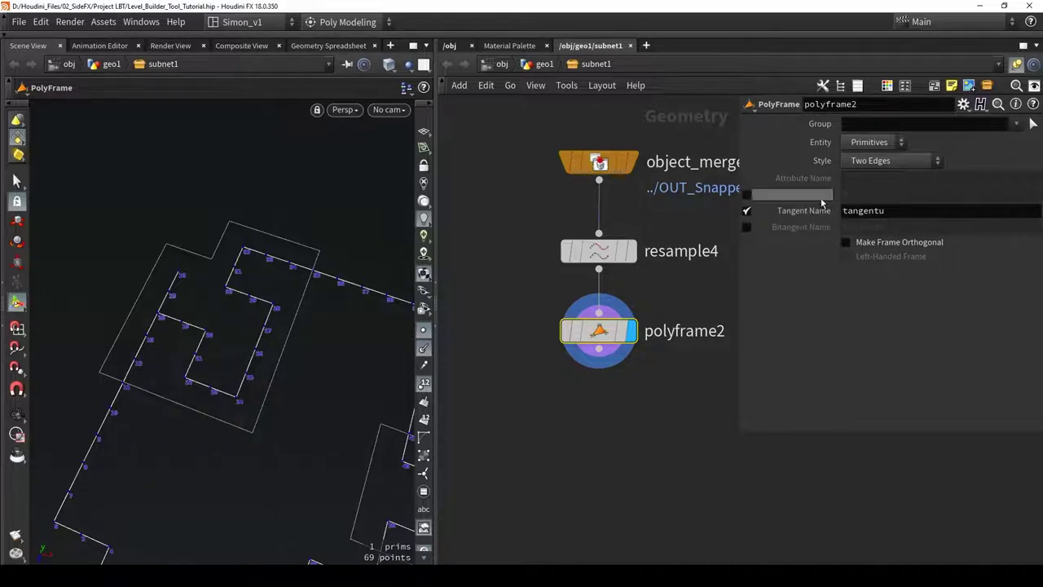
pyautogui.doubleClick(906, 215)
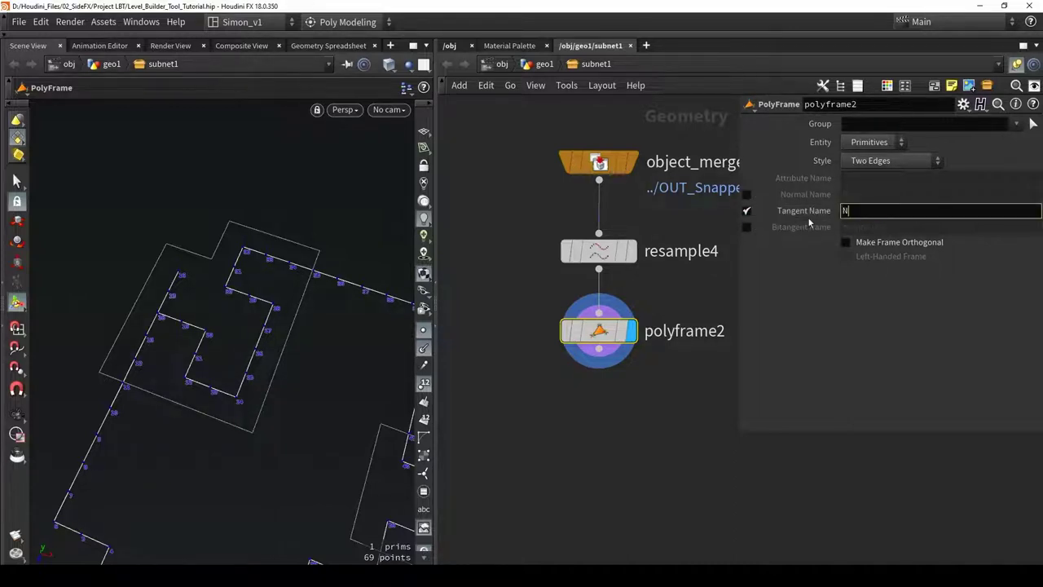
pyautogui.write('N')
pyautogui.press('Return')
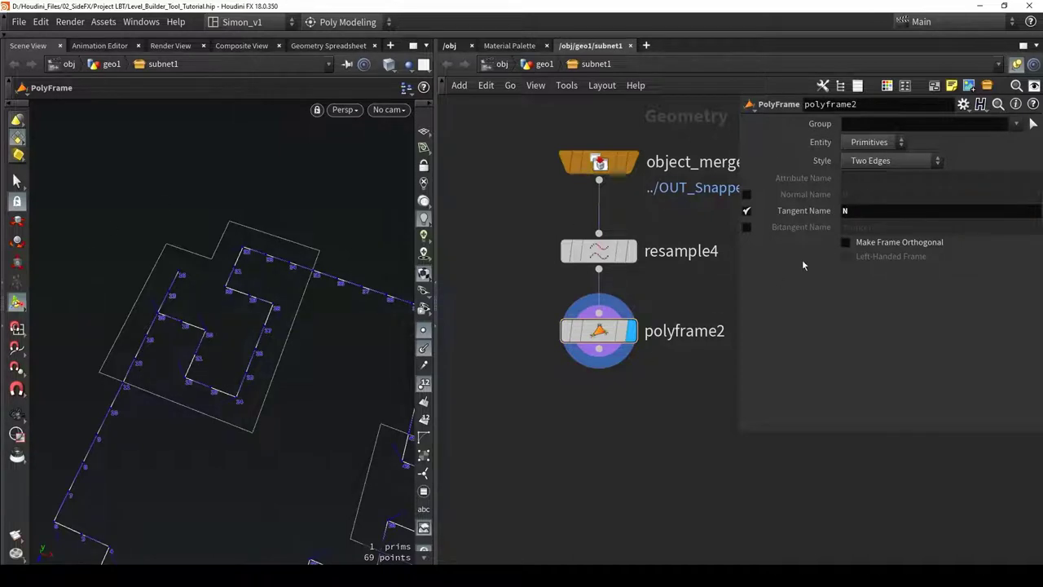
pyautogui.click(870, 166)
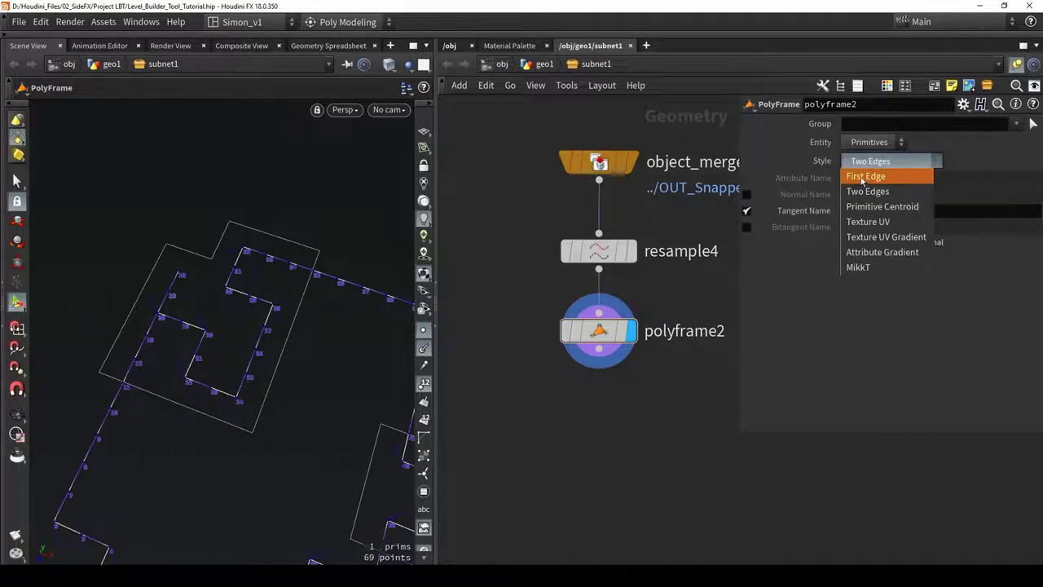
pyautogui.click(862, 177)
# Hide the point numbers and examine the normals along the line near the room boundaries
pyautogui.click(422, 390)
pyautogui.scroll(5, 195, 345)
pyautogui.keyDown('alt'); pyautogui.moveTo(129, 460); pyautogui.dragTo(164, 330, button='middle'); pyautogui.keyUp('alt')
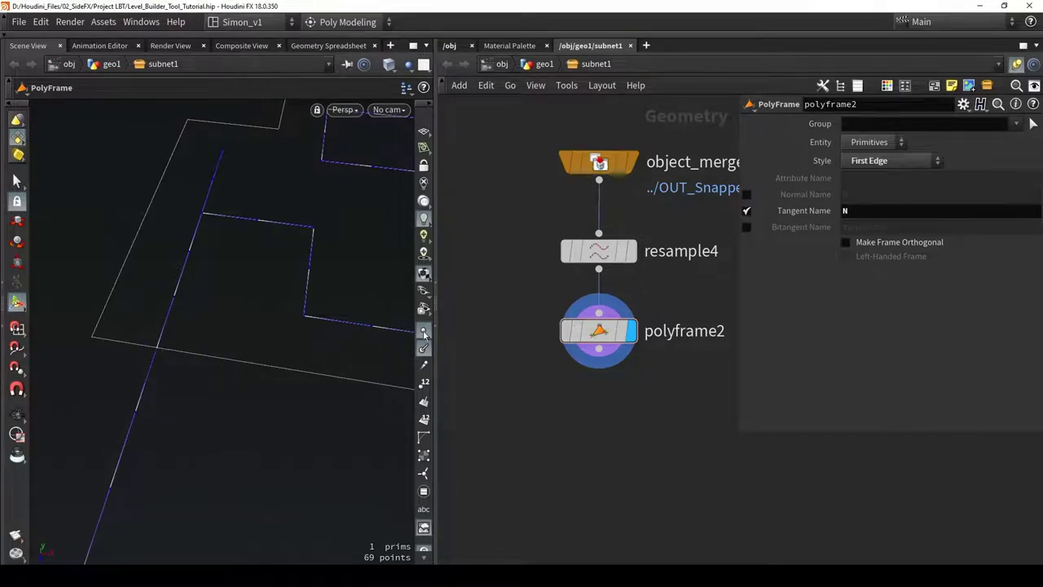
pyautogui.scroll(-4, 604, 410)
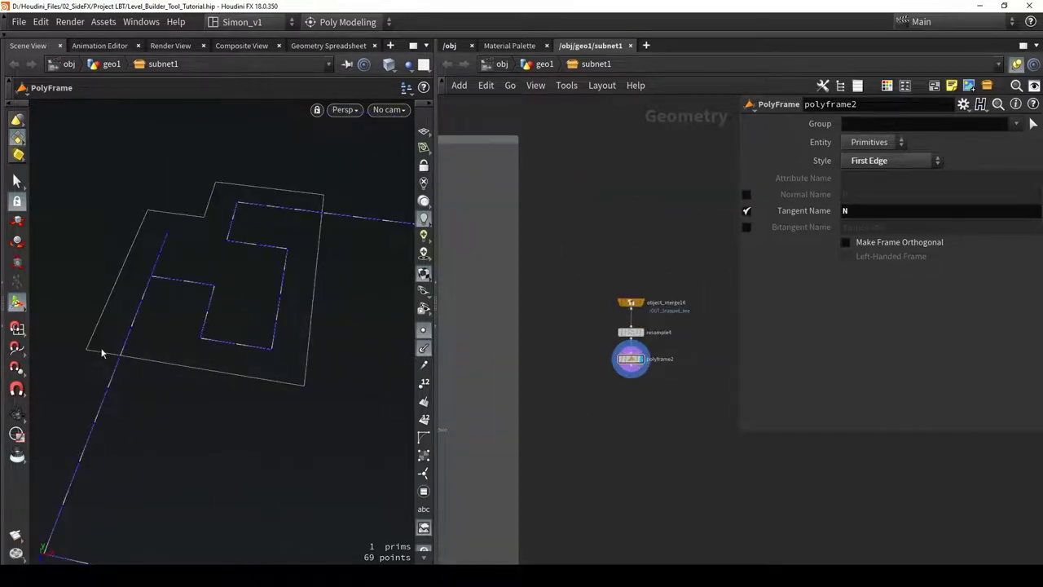
# Add a Group Create node after the PolyFrame node
pyautogui.press('Tab')
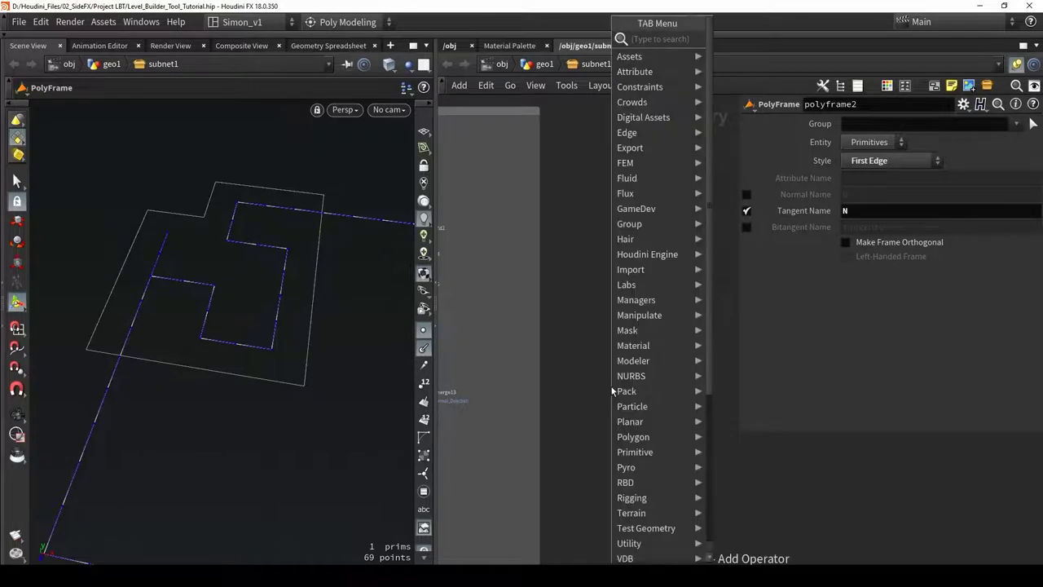
pyautogui.write('group')
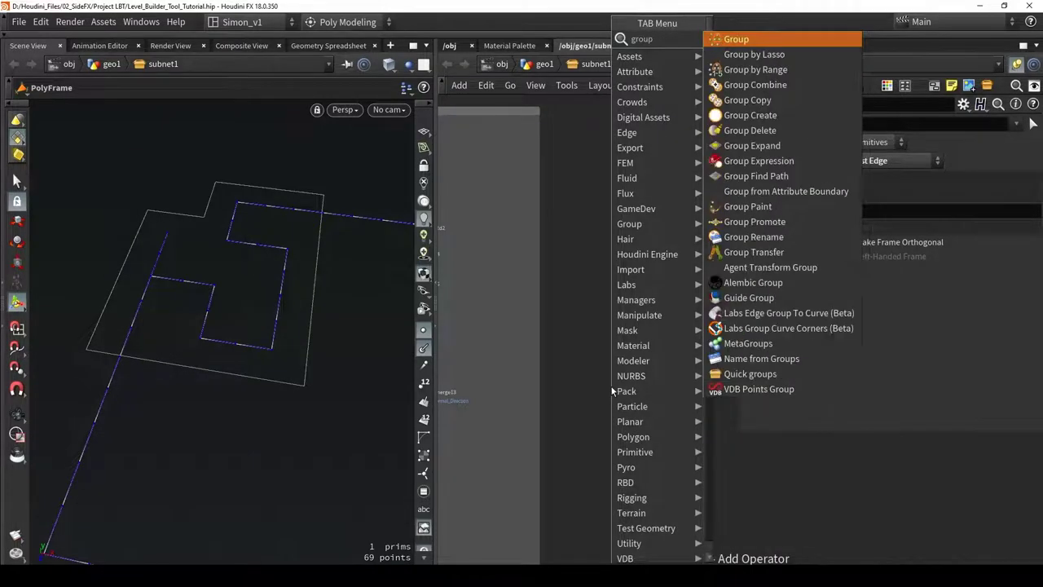
pyautogui.click(730, 39)
pyautogui.click(599, 379)
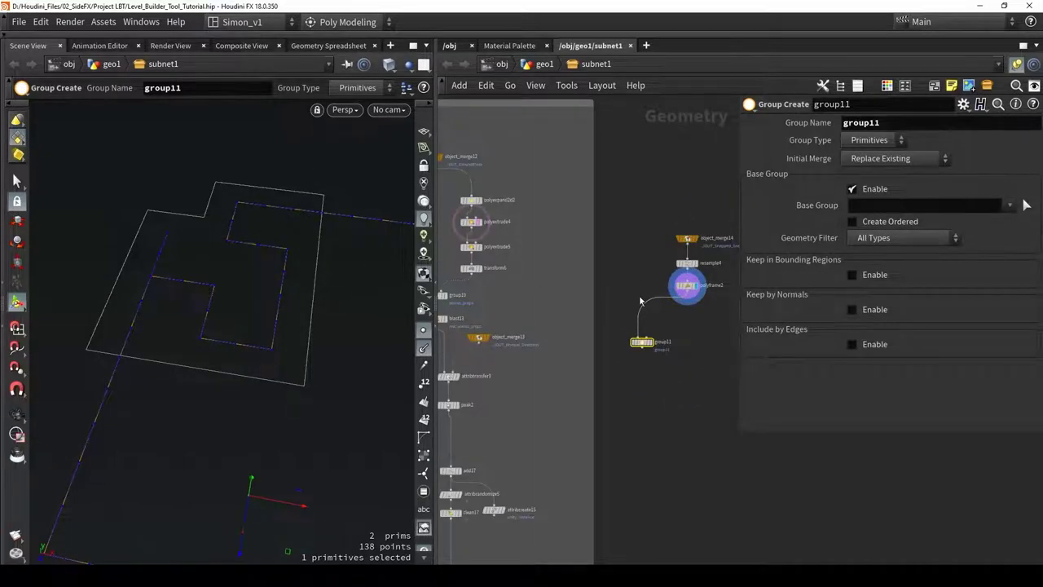
# Add a PolyWire node and feed it with the room outlines from polyextrude4
pyautogui.press('Tab')
pyautogui.write('p')
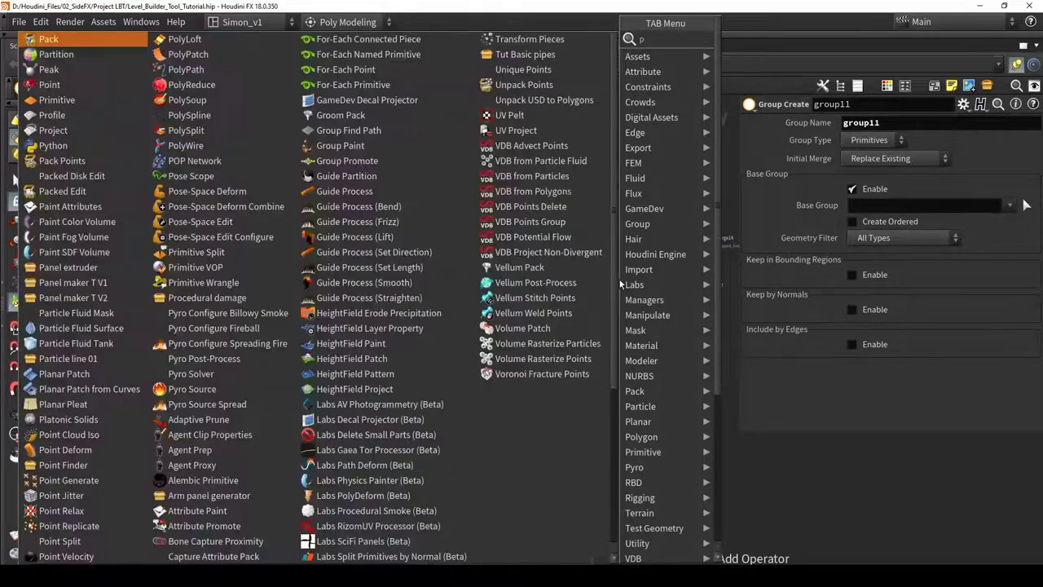
pyautogui.write('olyw')
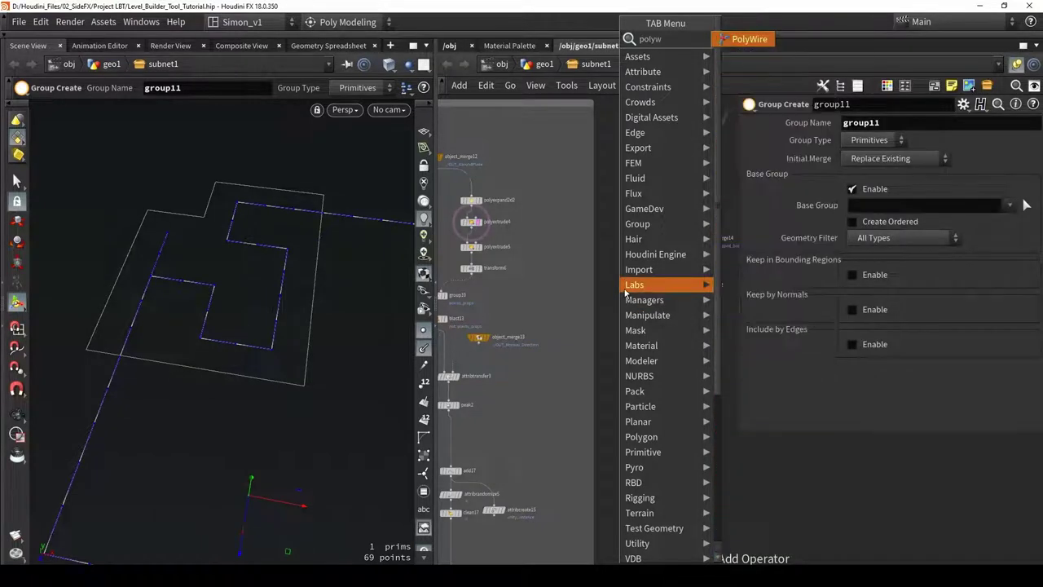
pyautogui.click(751, 46)
pyautogui.moveTo(457, 214); pyautogui.dragTo(661, 315)
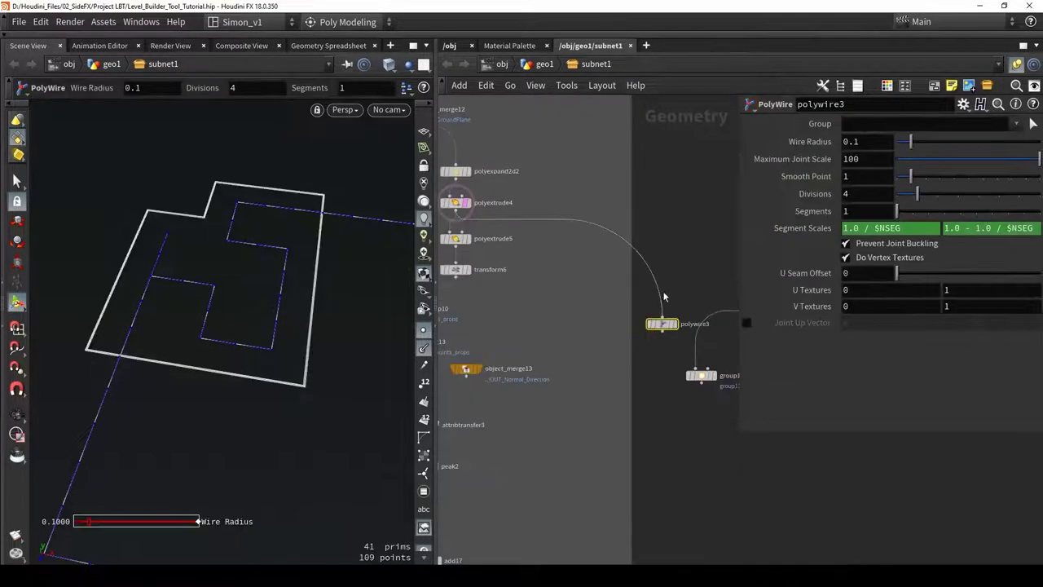
# Connect the PolyWire node to the Group Create node's second input and set the Wire Radius to 1
pyautogui.moveTo(664, 299); pyautogui.dragTo(570, 230, button='middle')
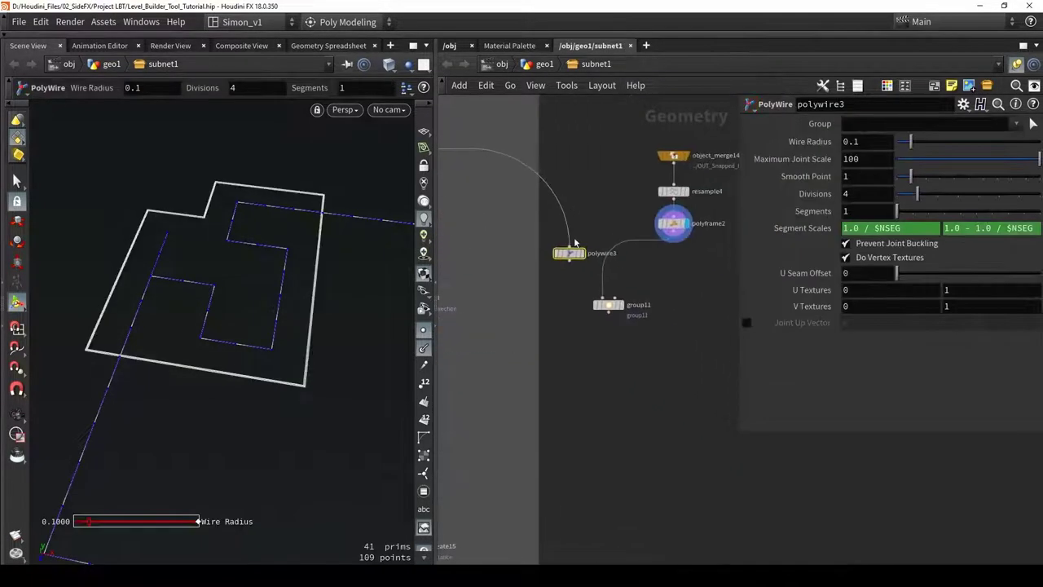
pyautogui.scroll(3, 570, 242)
pyautogui.moveTo(568, 268)
pyautogui.mouseDown()
pyautogui.moveTo(634, 321)
pyautogui.moveTo(573, 259)
pyautogui.mouseUp()
pyautogui.moveTo(910, 143); pyautogui.dragTo(1042, 152)
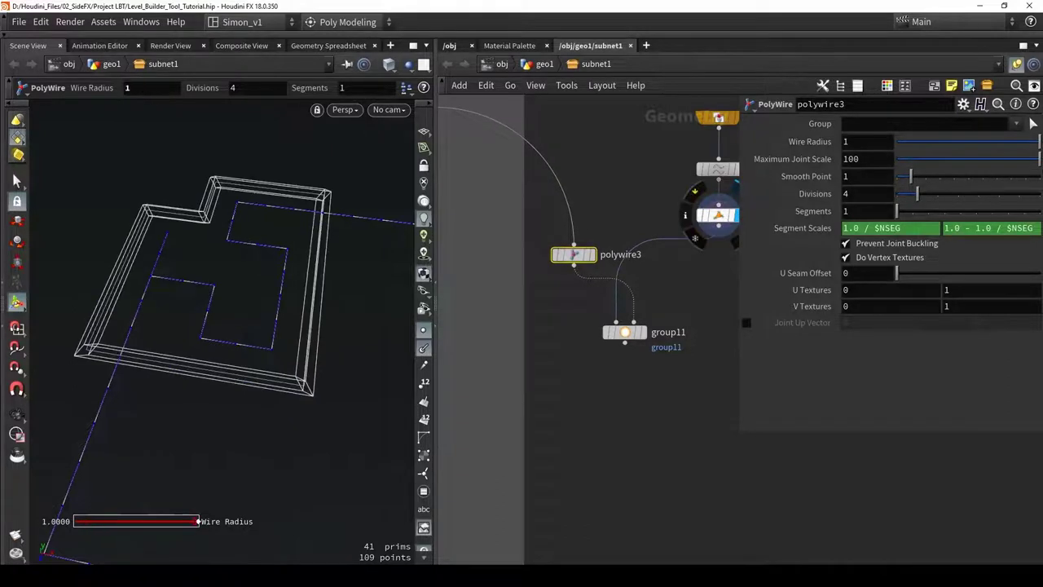
# Set the Group Create node to Points, disable its Base Group and keep points in bounding regions of type Bounding Object
pyautogui.scroll(3, 656, 334)
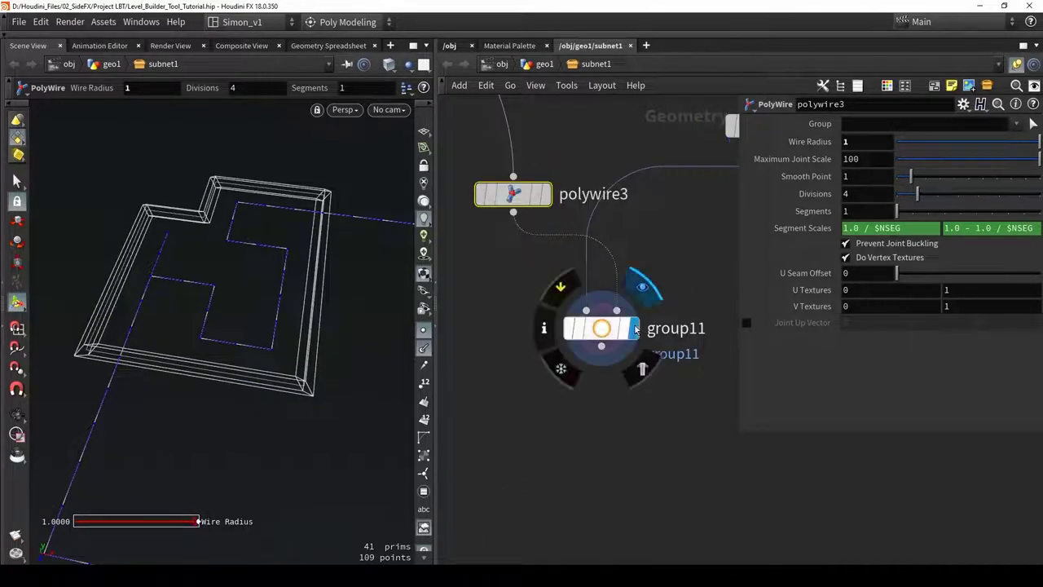
pyautogui.click(608, 334)
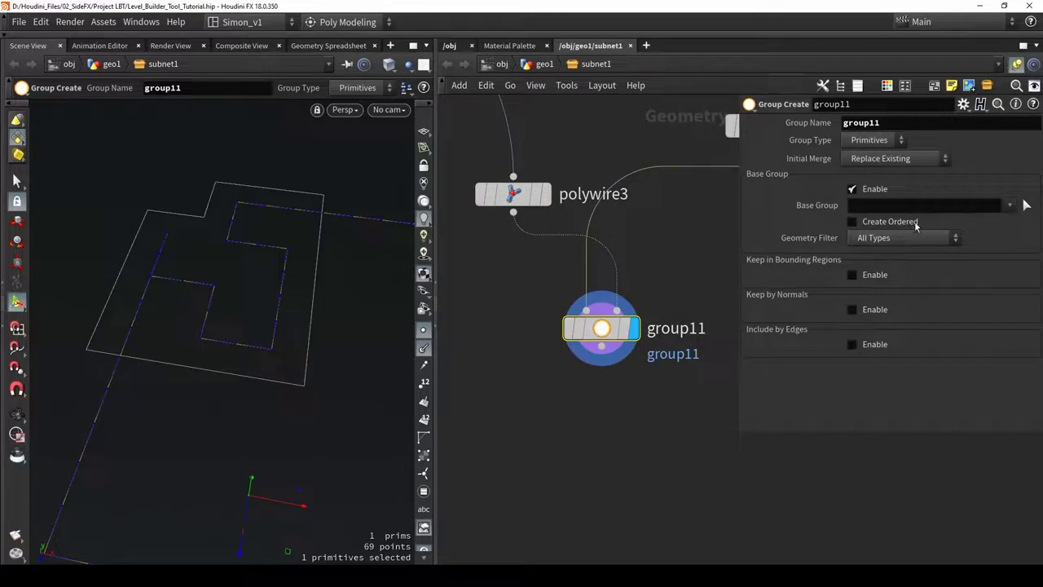
pyautogui.click(890, 142)
pyautogui.click(873, 170)
pyautogui.click(873, 191)
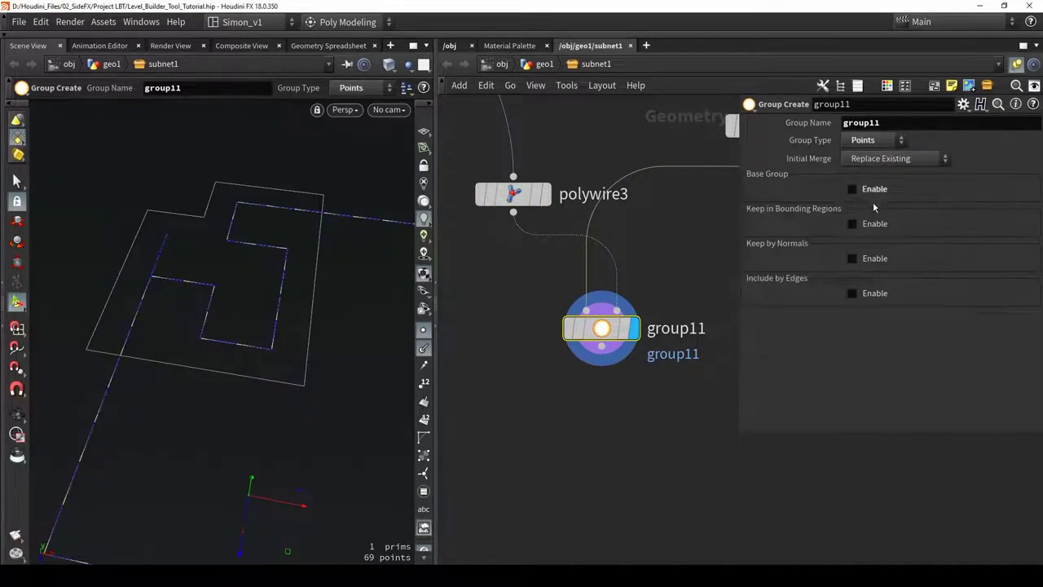
pyautogui.click(884, 240)
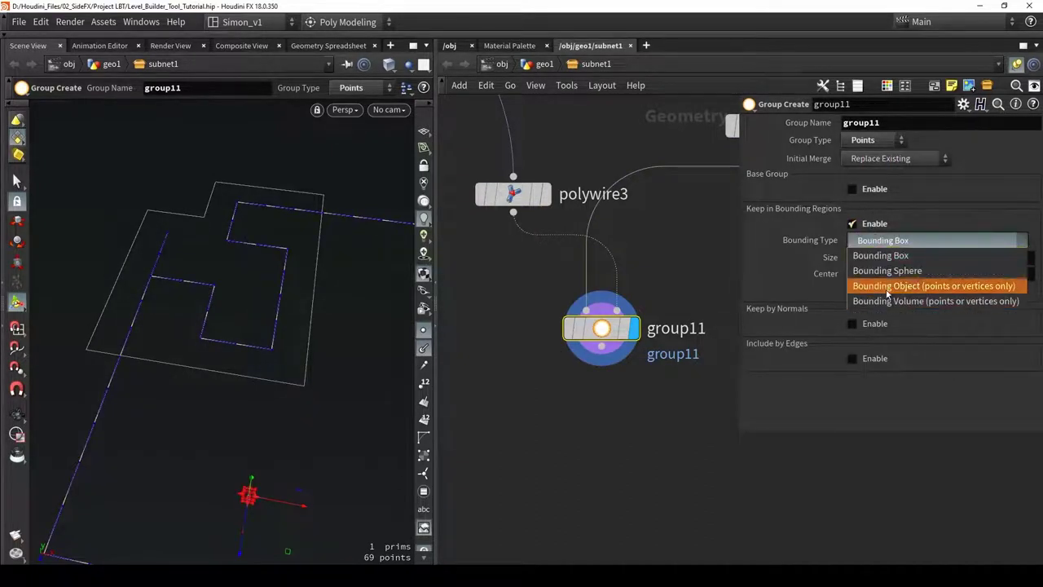
pyautogui.click(888, 287)
pyautogui.moveTo(212, 342); pyautogui.dragTo(256, 337)
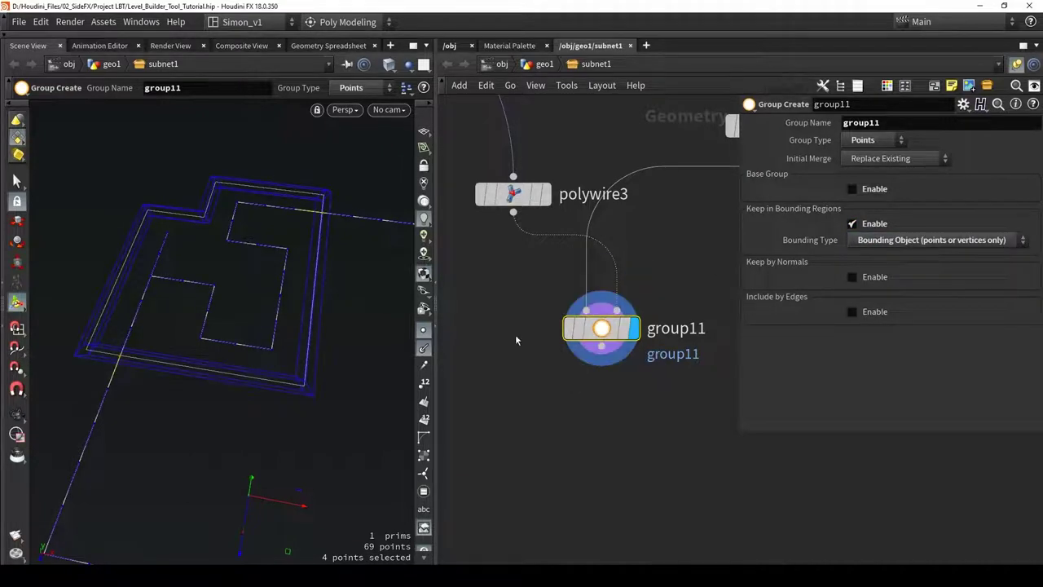
pyautogui.scroll(4, 193, 414)
pyautogui.moveTo(252, 284); pyautogui.dragTo(170, 198)
pyautogui.keyDown('alt'); pyautogui.moveTo(371, 257); pyautogui.dragTo(251, 199, button='middle'); pyautogui.keyUp('alt')
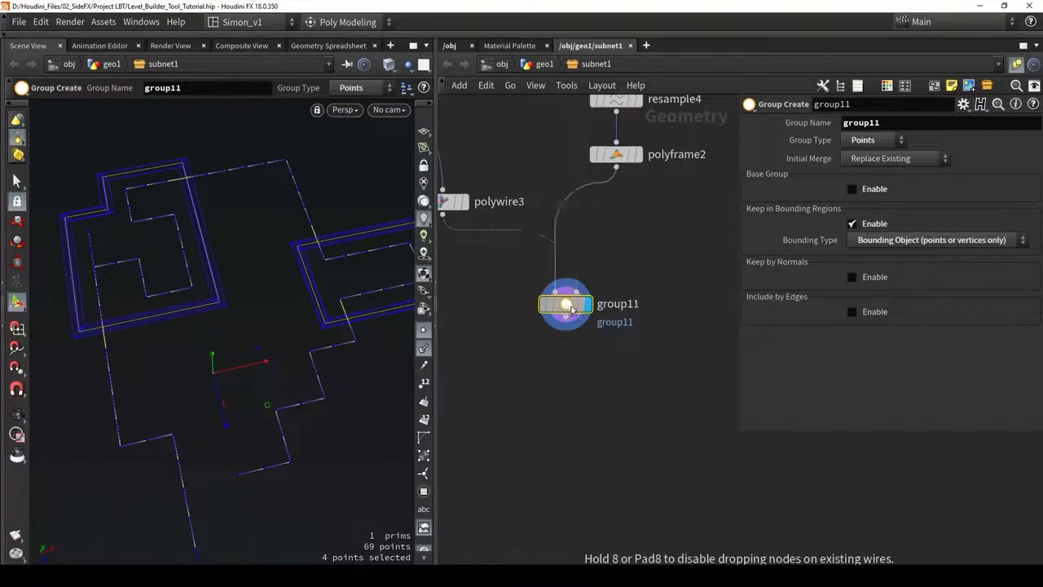
# Add a Blast node after the Group Create node that keeps only group11 with Delete Non Selected
pyautogui.moveTo(569, 308); pyautogui.dragTo(592, 300)
pyautogui.press('Tab')
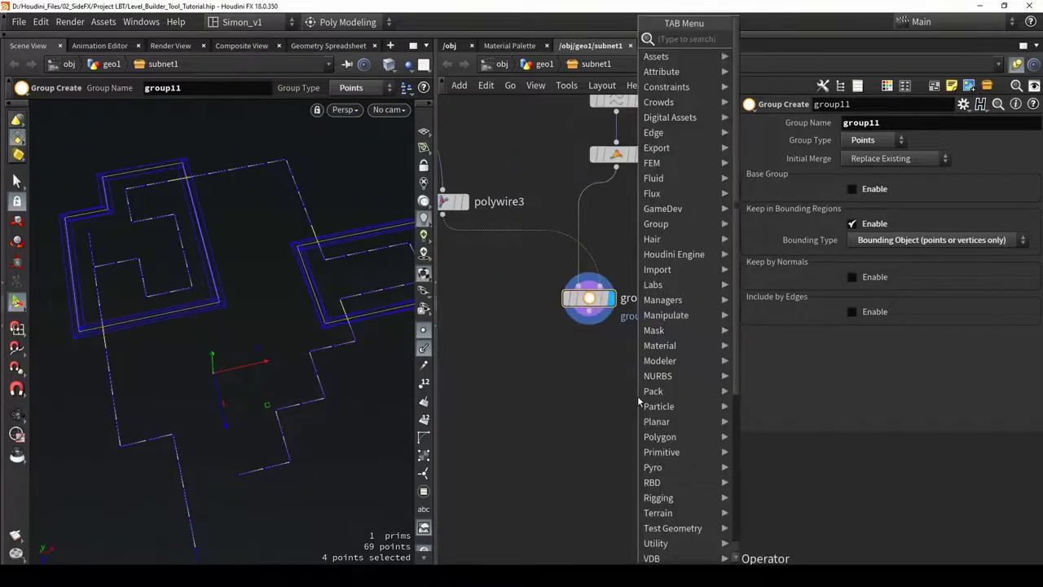
pyautogui.write('blast')
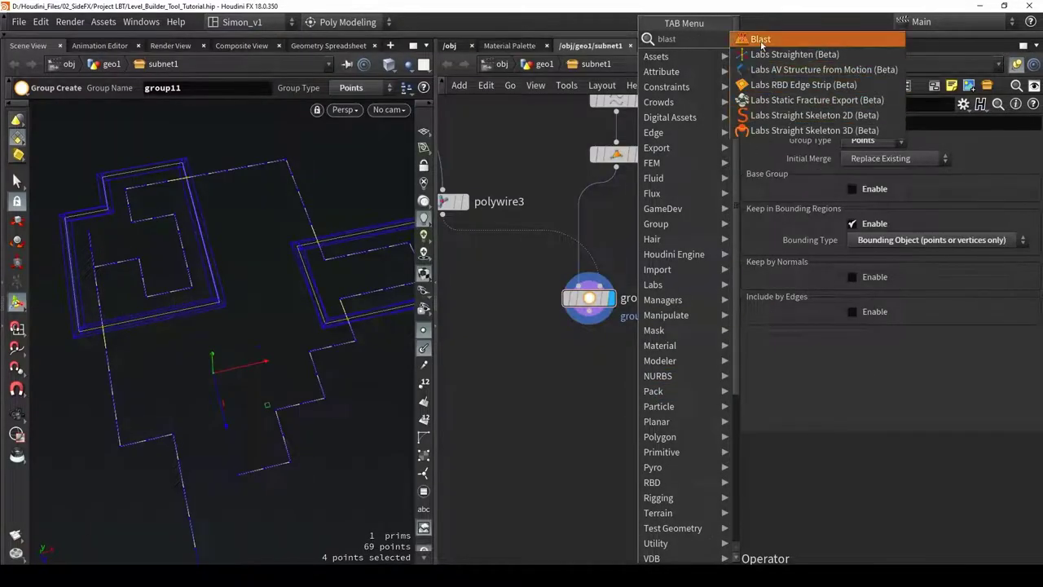
pyautogui.click(758, 40)
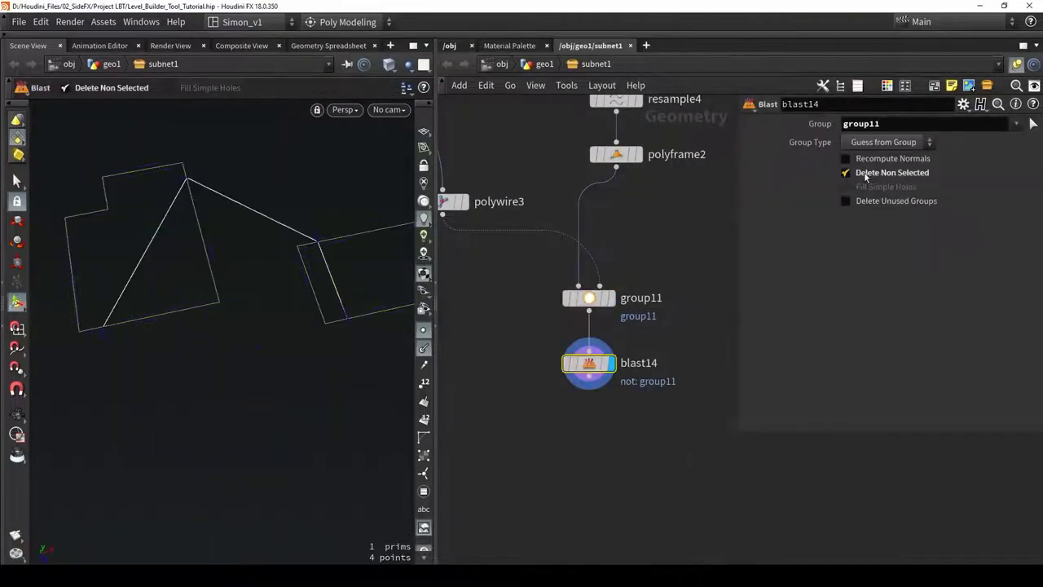
pyautogui.click(865, 174)
pyautogui.click(865, 176)
pyautogui.moveTo(569, 452); pyautogui.dragTo(602, 350, button='middle')
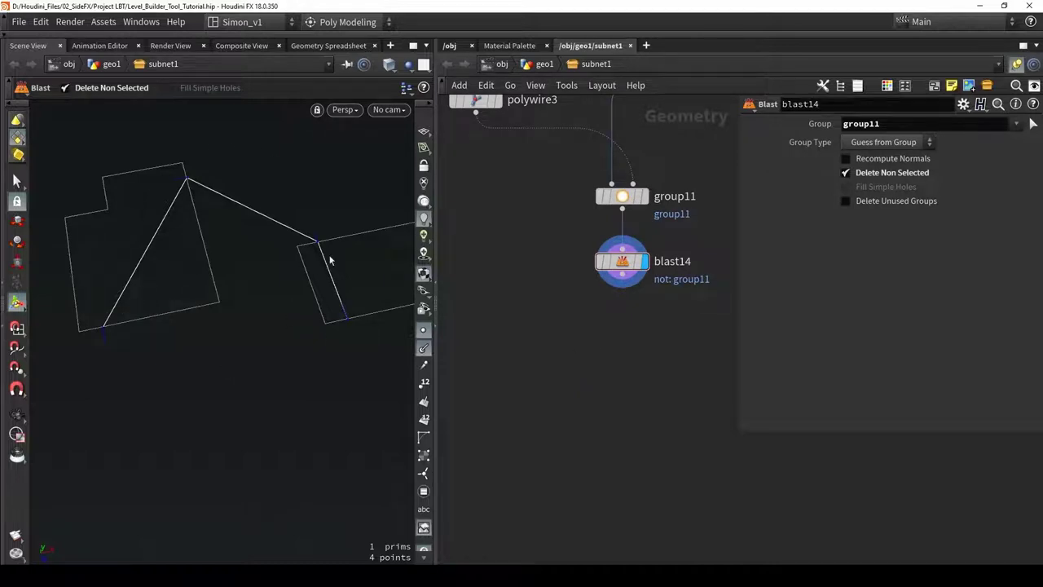
# Copy the existing Add, unity_instance Attribute Create and Clean nodes and paste them in a chain after the Blast node
pyautogui.scroll(-5, 620, 350)
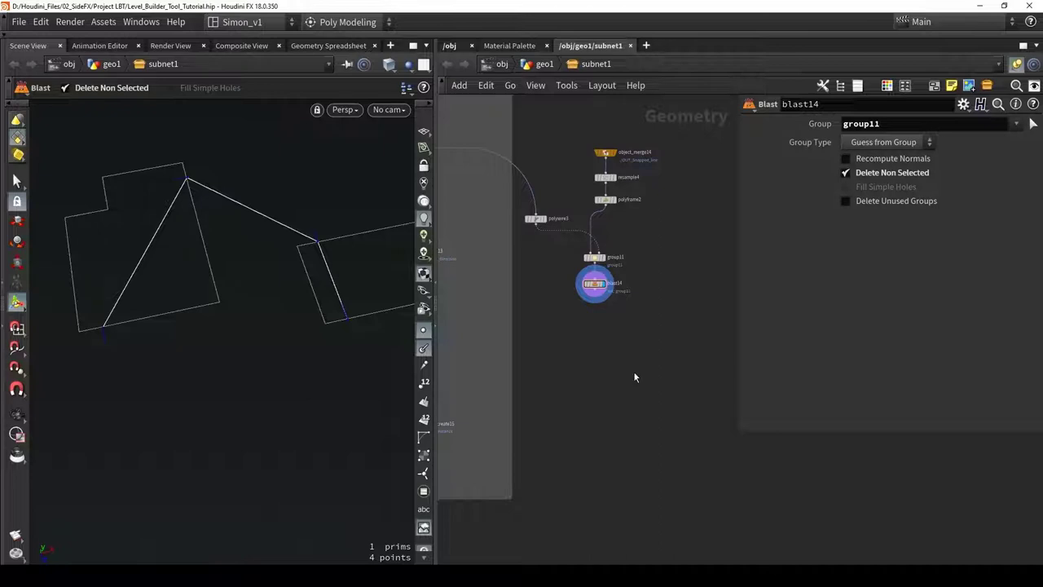
pyautogui.scroll(-5, 598, 333)
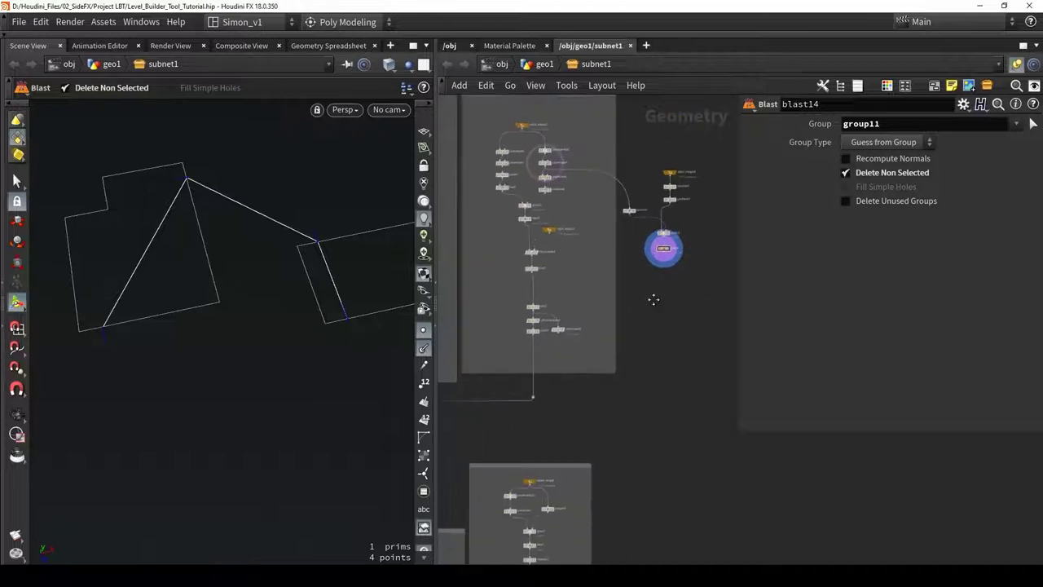
pyautogui.scroll(8, 579, 339)
pyautogui.moveTo(498, 296); pyautogui.dragTo(595, 375)
pyautogui.hotkey('ctrl', 'c')
pyautogui.moveTo(626, 344); pyautogui.dragTo(554, 341, button='middle')
pyautogui.scroll(-5, 554, 341)
pyautogui.moveTo(607, 305); pyautogui.dragTo(538, 316, button='middle')
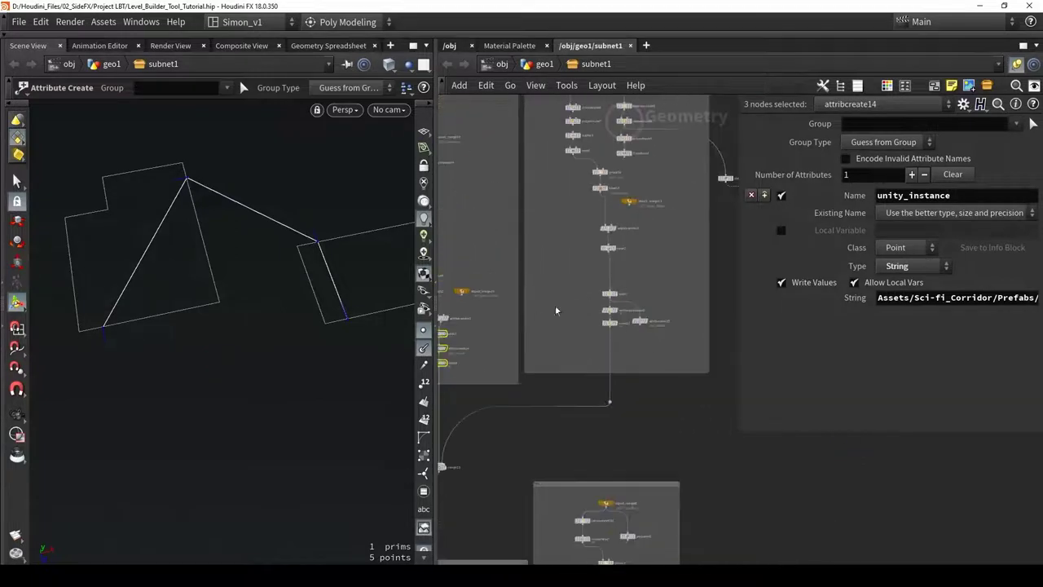
pyautogui.moveTo(632, 290); pyautogui.dragTo(520, 316, button='middle')
pyautogui.hotkey('ctrl', 'v')
pyautogui.scroll(3, 646, 281)
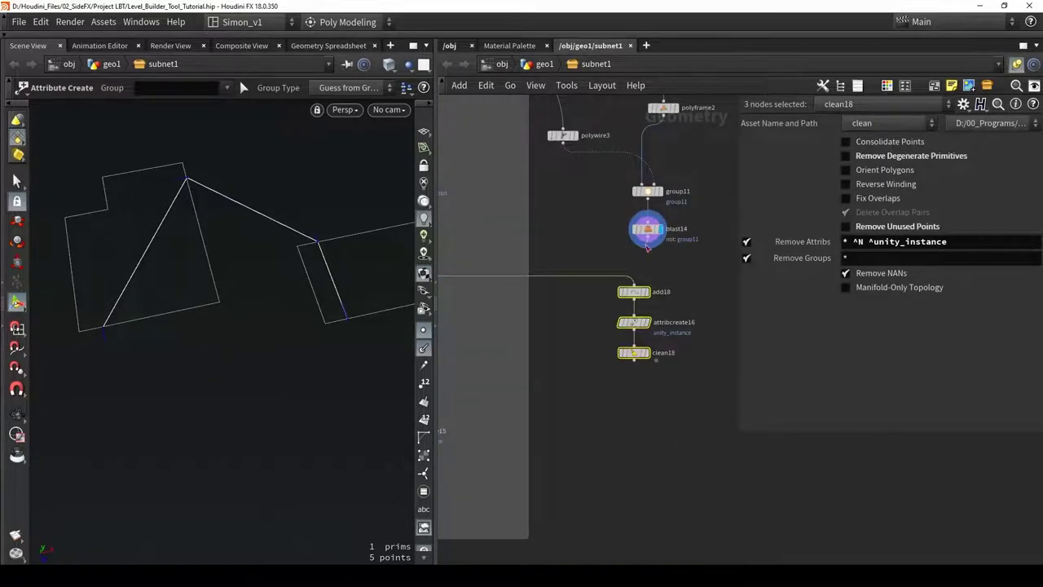
pyautogui.moveTo(637, 293); pyautogui.dragTo(651, 297)
pyautogui.click(648, 325)
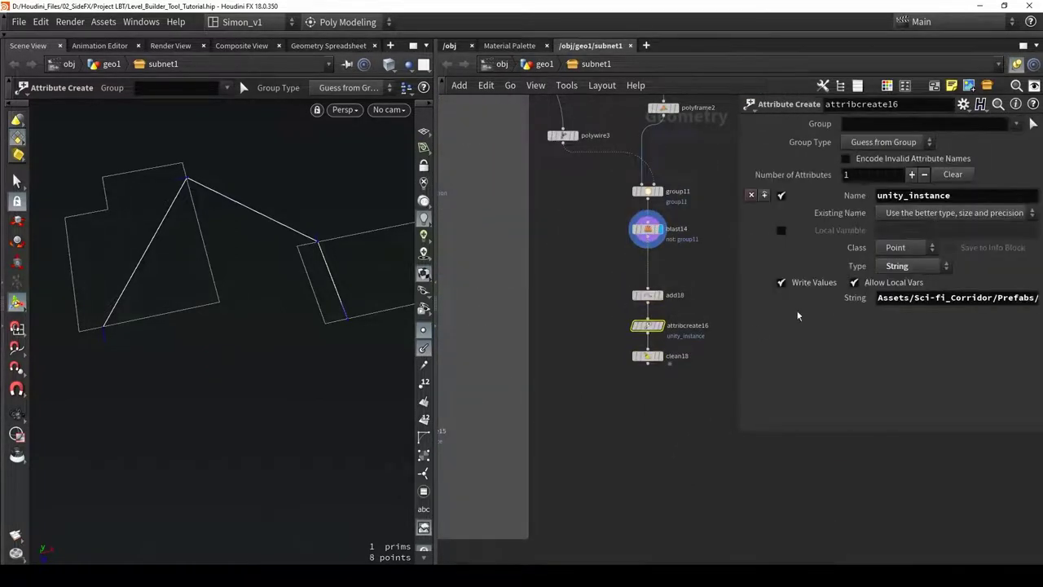
pyautogui.click(701, 368)
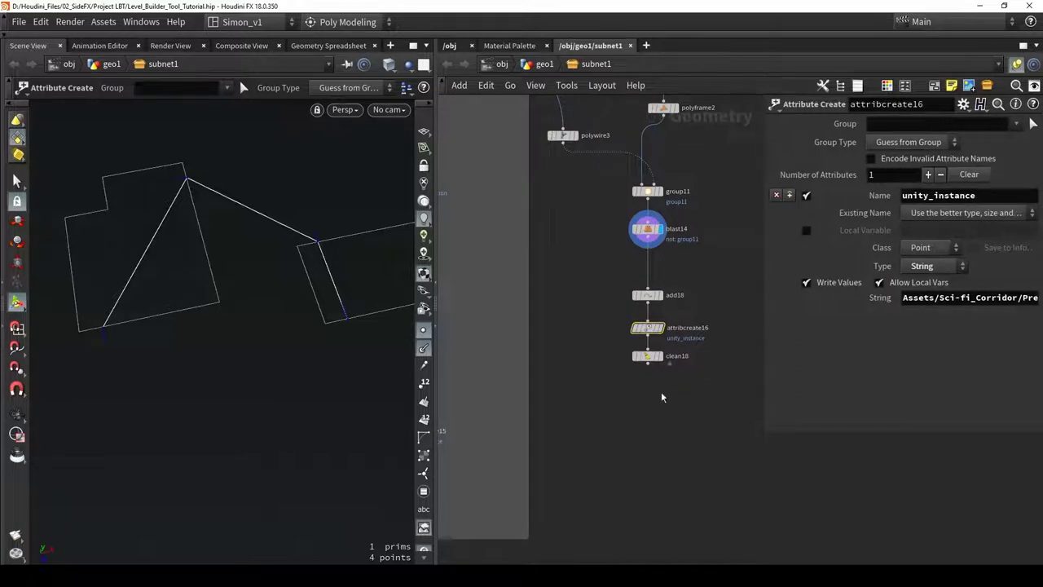
# Connect the output of the pasted Clean node to the shared Merge node, routing the wire through a dot
pyautogui.moveTo(663, 394); pyautogui.dragTo(708, 270, button='middle')
pyautogui.scroll(-2, 708, 270)
pyautogui.click(698, 251)
pyautogui.moveTo(666, 390); pyautogui.dragTo(724, 354, button='middle')
pyautogui.scroll(-3, 725, 354)
pyautogui.scroll(3, 491, 383)
pyautogui.click(486, 438)
pyautogui.scroll(-3, 533, 396)
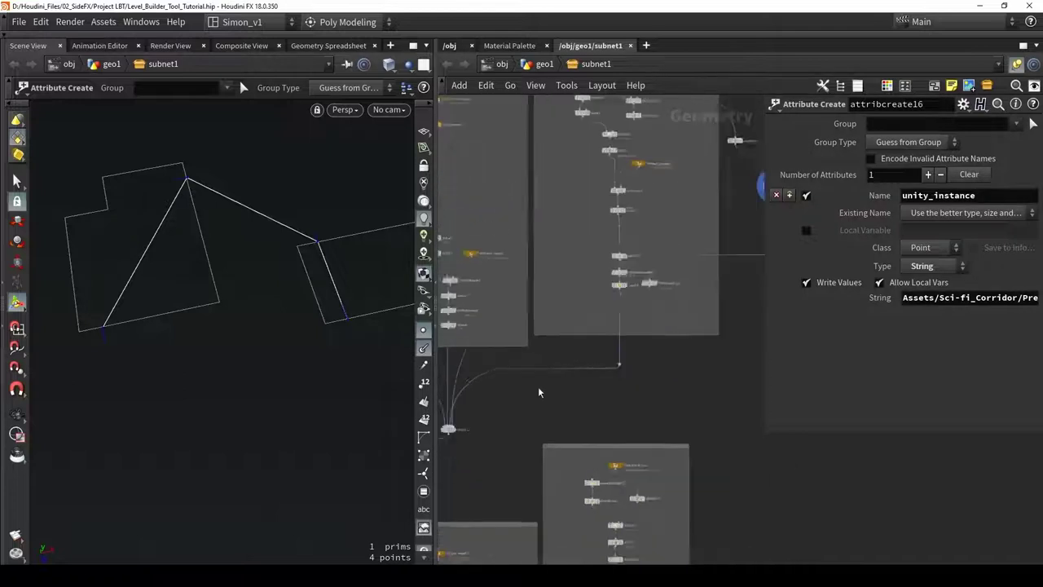
pyautogui.moveTo(566, 282); pyautogui.dragTo(737, 376)
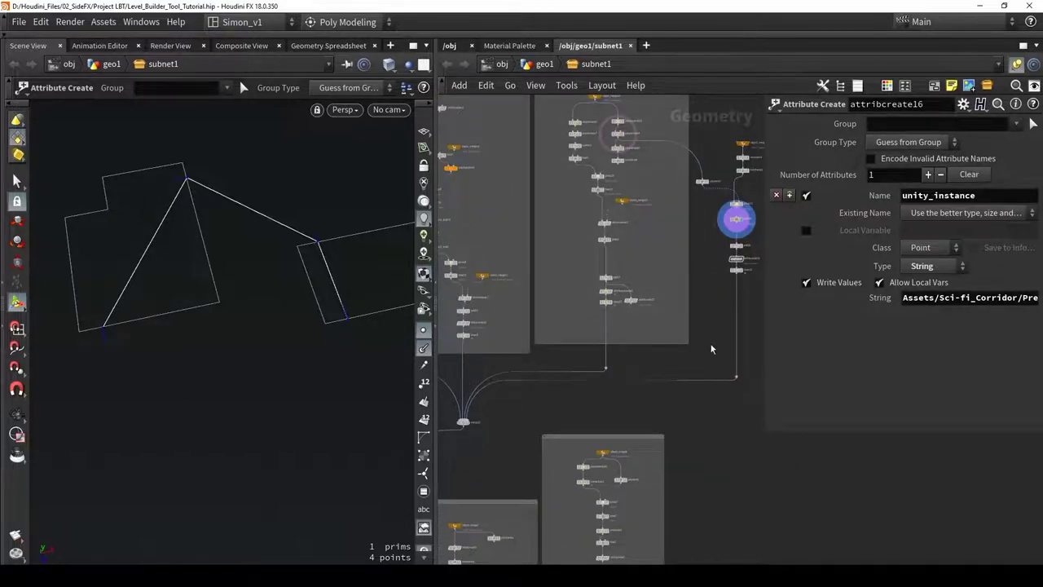
# Enclose the new door node chain in a network box
pyautogui.moveTo(669, 374); pyautogui.dragTo(603, 400, button='middle')
pyautogui.scroll(-2, 603, 400)
pyautogui.scroll(1, 603, 400)
pyautogui.moveTo(688, 317); pyautogui.dragTo(584, 153)
pyautogui.hotkey('shift', 'o')
pyautogui.scroll(2, 660, 213)
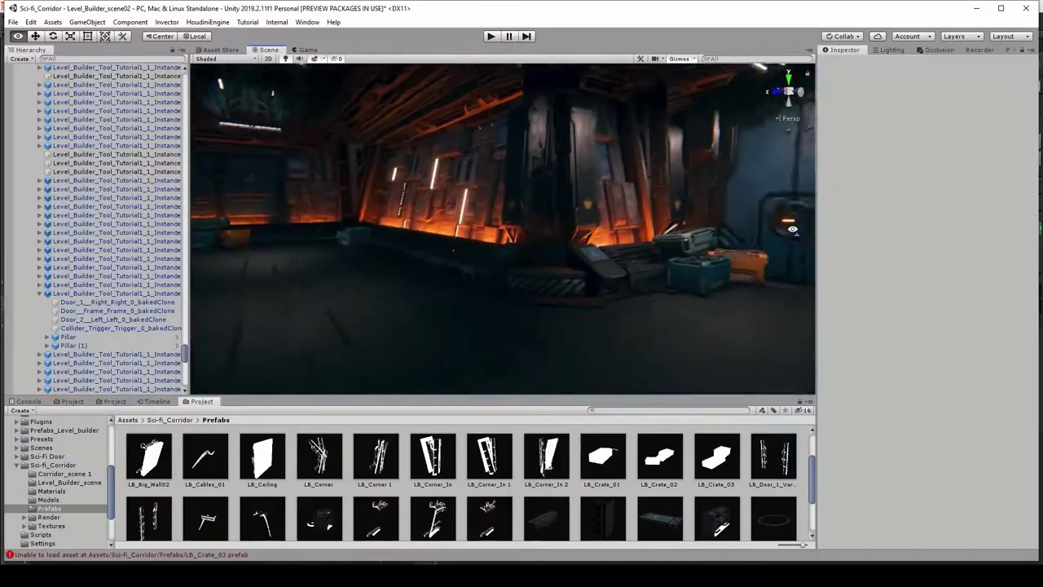
# Look around the corridor level in the Unity scene to examine the doors, crates and room walls
pyautogui.moveTo(795, 222); pyautogui.dragTo(516, 214, button='right')
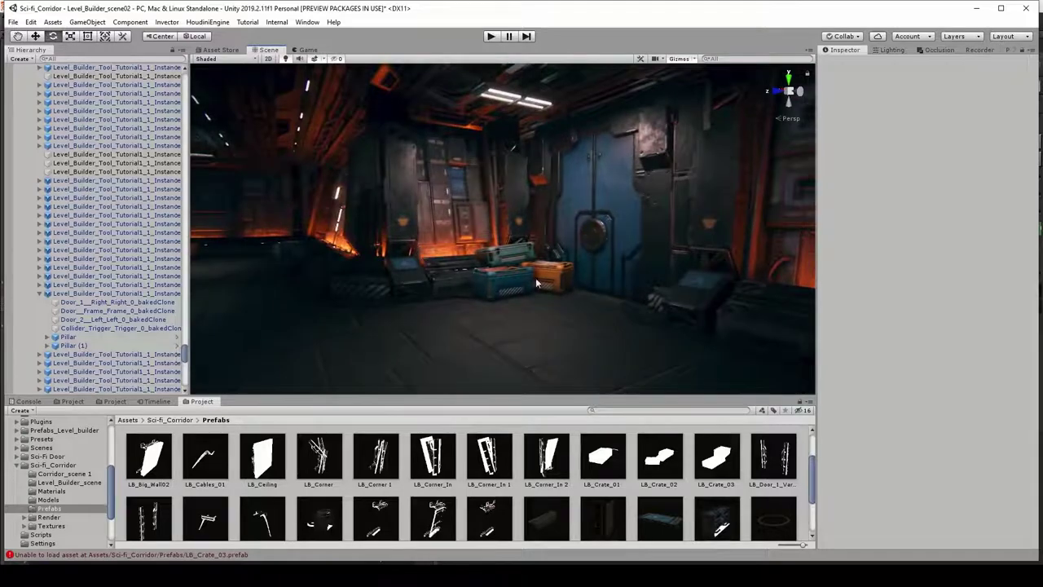
pyautogui.moveTo(688, 214); pyautogui.dragTo(448, 176, button='right')
pyautogui.moveTo(436, 232); pyautogui.dragTo(581, 202, button='right')
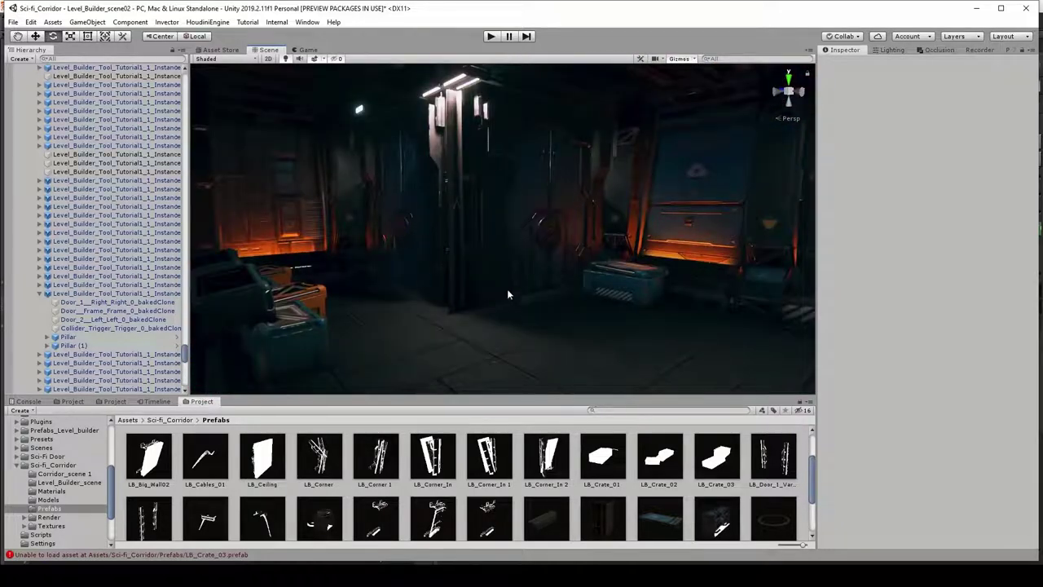
pyautogui.moveTo(549, 234); pyautogui.dragTo(541, 214, button='right')
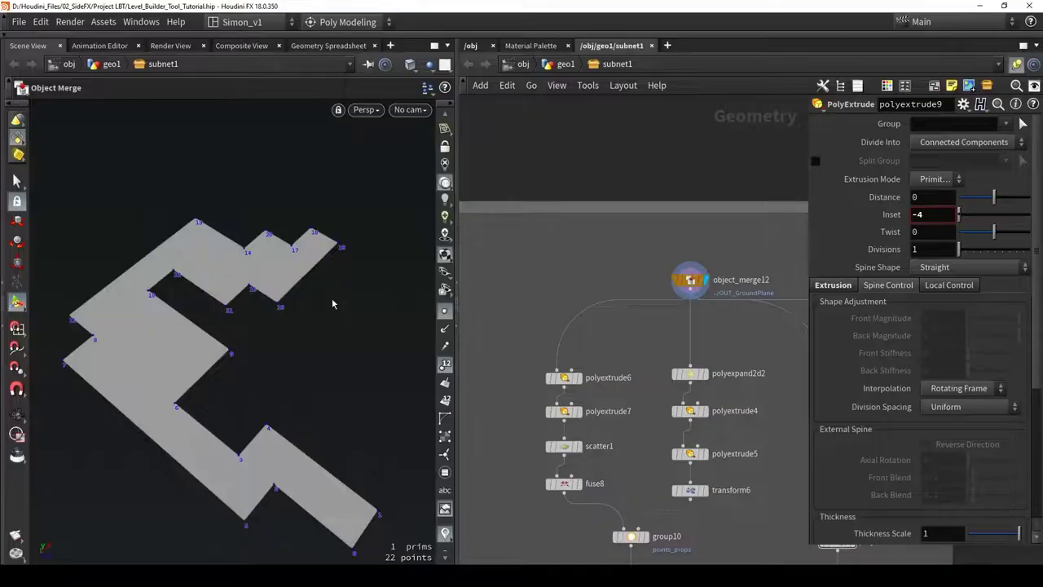
# Return to Houdini and compare the polyexpand2d2 result with the templated ground plane from object_merge12
pyautogui.keyDown('alt'); pyautogui.moveTo(257, 312); pyautogui.dragTo(269, 309); pyautogui.keyUp('alt')
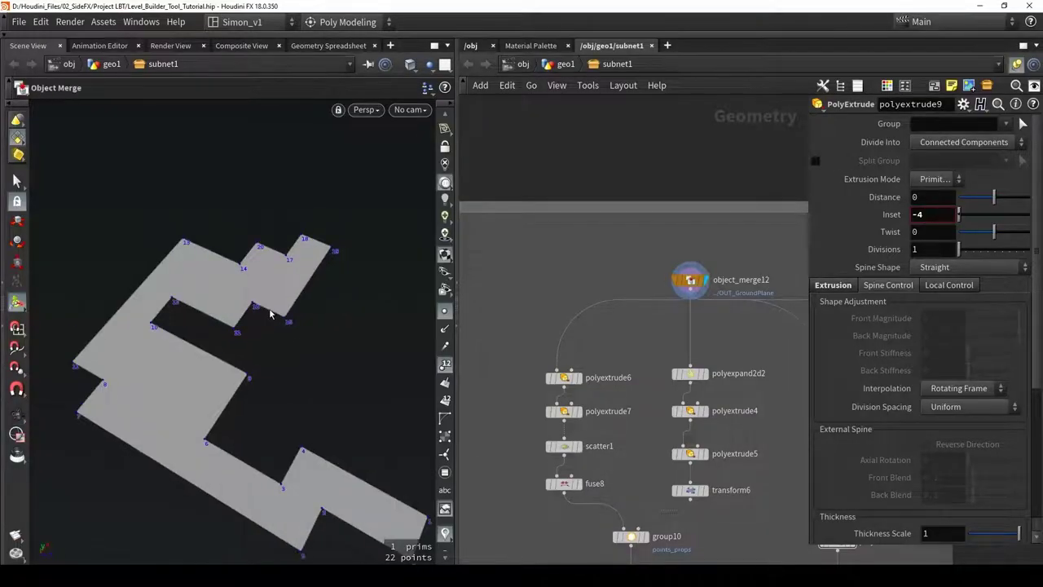
pyautogui.keyDown('alt'); pyautogui.moveTo(273, 298); pyautogui.dragTo(200, 305); pyautogui.keyUp('alt')
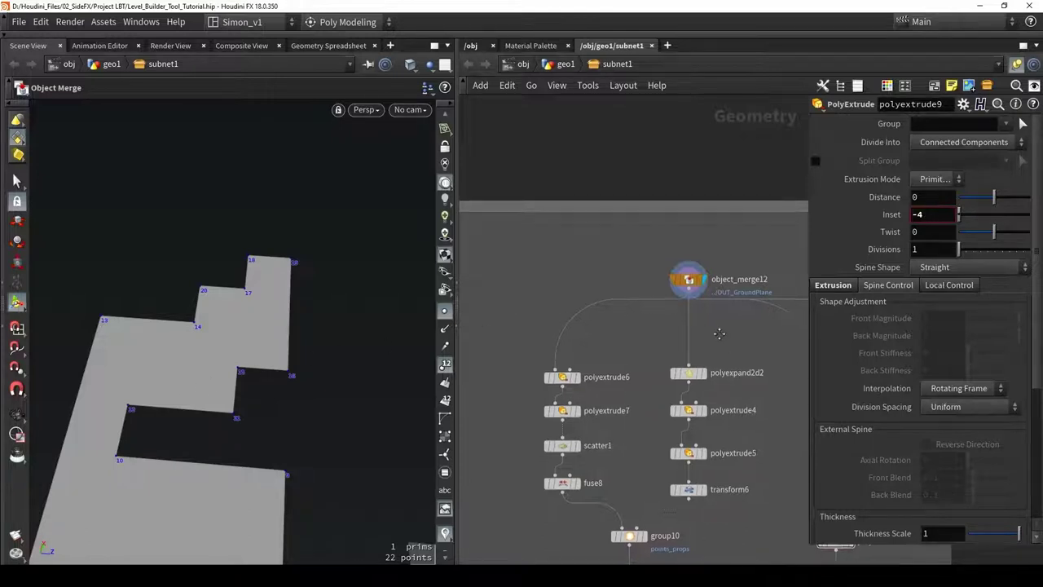
pyautogui.scroll(2, 725, 336)
pyautogui.click(661, 347)
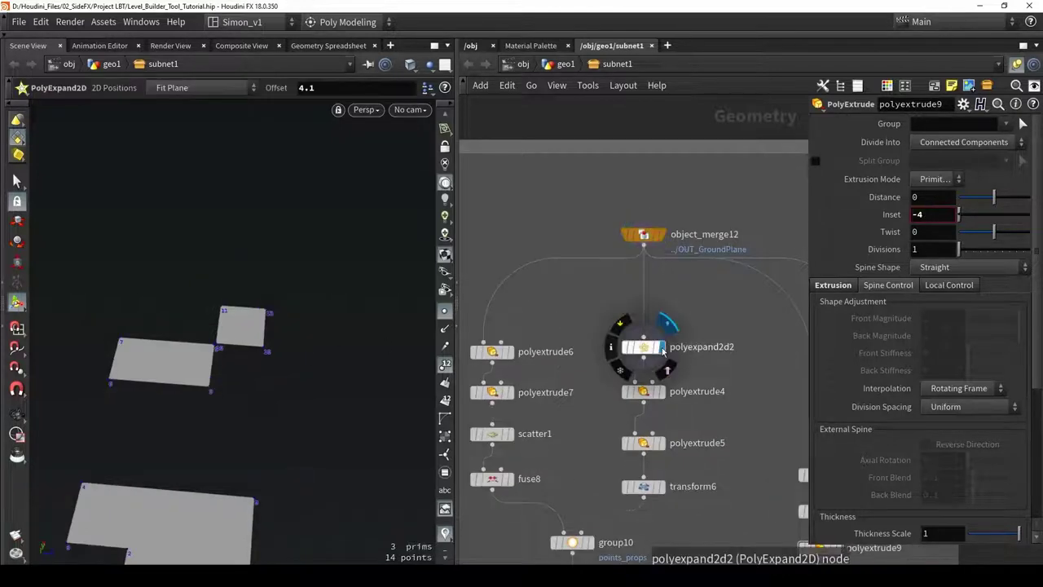
pyautogui.click(652, 347)
pyautogui.click(659, 235)
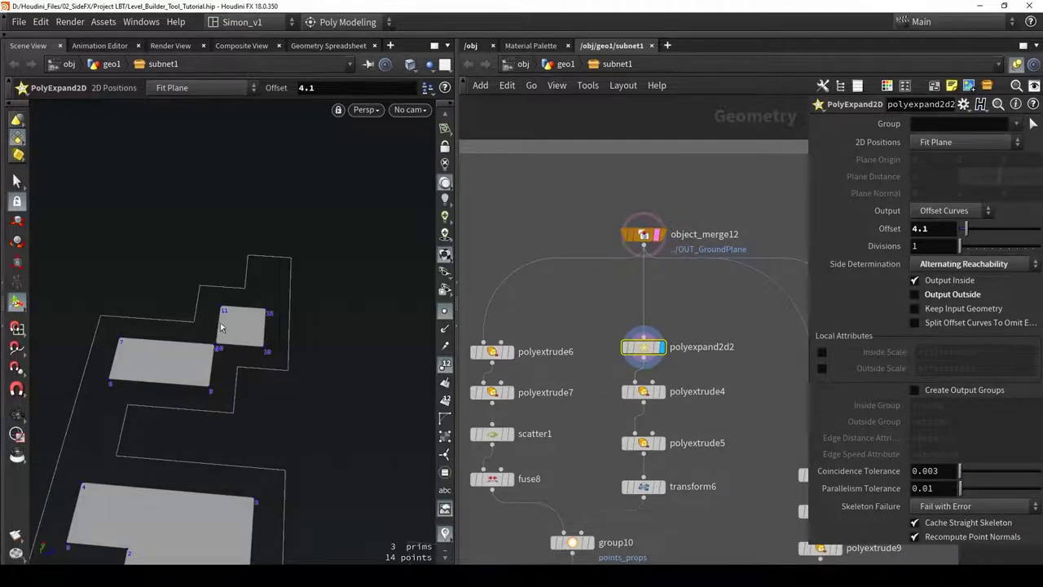
# Display polyextrude4 and examine in wireframe where the expanded room outlines overlap
pyautogui.click(662, 393)
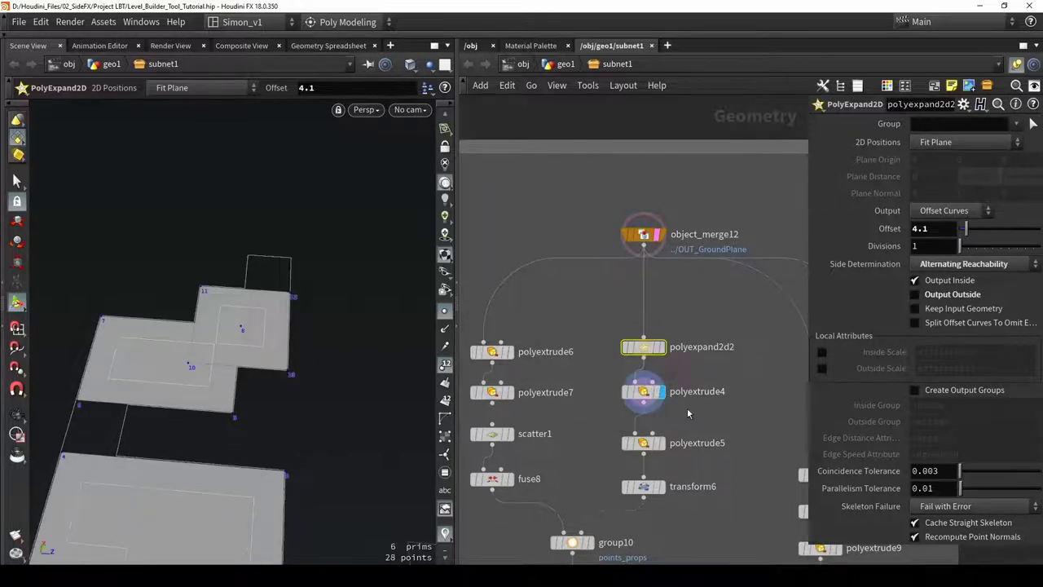
pyautogui.keyDown('alt'); pyautogui.moveTo(291, 316); pyautogui.dragTo(294, 322); pyautogui.keyUp('alt')
pyautogui.keyDown('alt'); pyautogui.moveTo(293, 322); pyautogui.dragTo(217, 338, button='right'); pyautogui.keyUp('alt')
pyautogui.hotkey('shift', 'w')
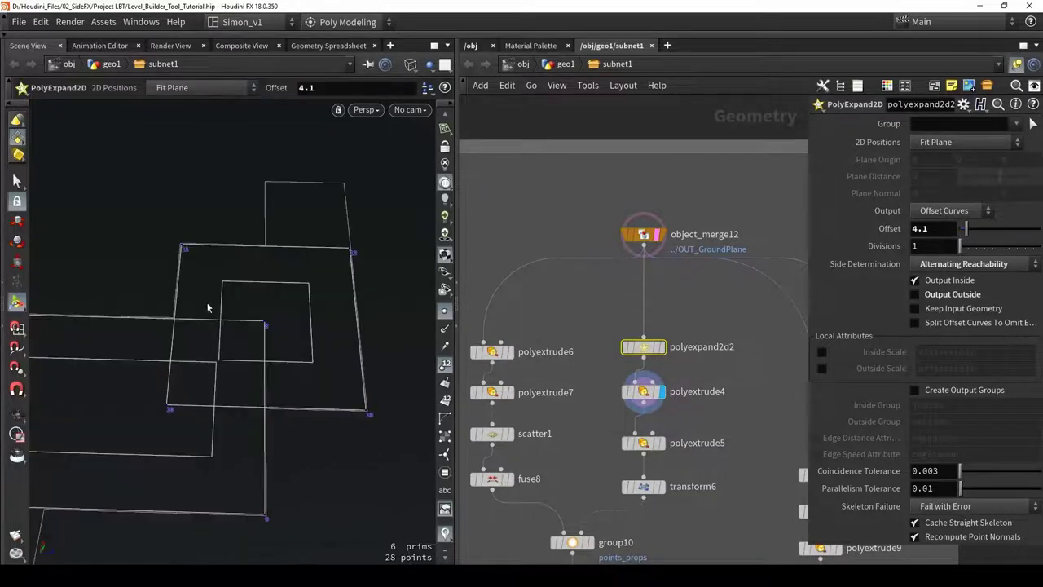
pyautogui.hotkey('shift', 'w')
pyautogui.moveTo(282, 351)
pyautogui.keyDown('alt'); pyautogui.mouseDown()
pyautogui.moveTo(193, 366)
pyautogui.moveTo(139, 334)
pyautogui.mouseUp(); pyautogui.keyUp('alt')
pyautogui.hotkey('shift', 'w')
pyautogui.keyDown('alt'); pyautogui.moveTo(318, 253); pyautogui.dragTo(262, 203); pyautogui.keyUp('alt')
pyautogui.press('Return')
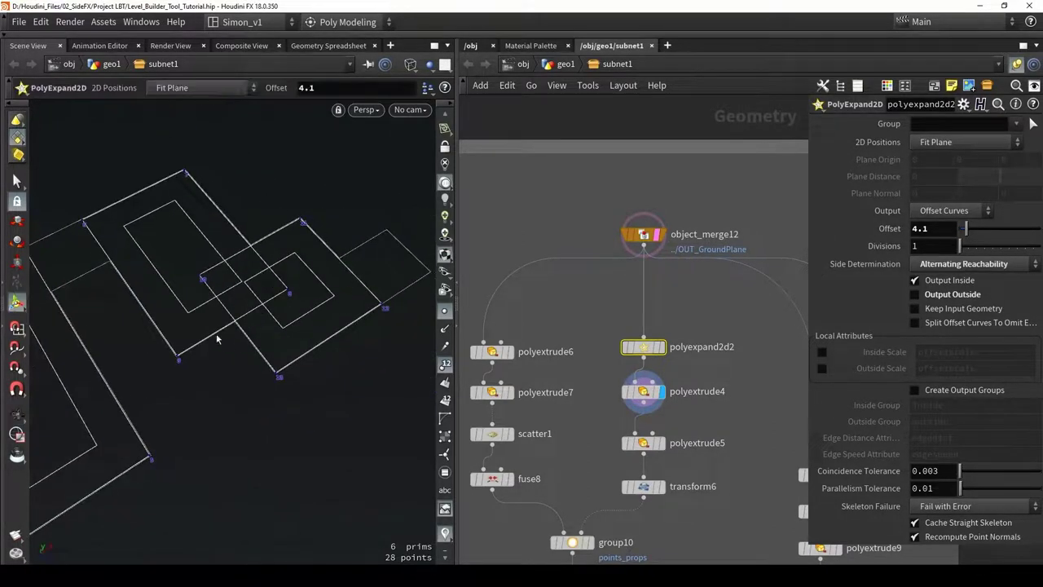
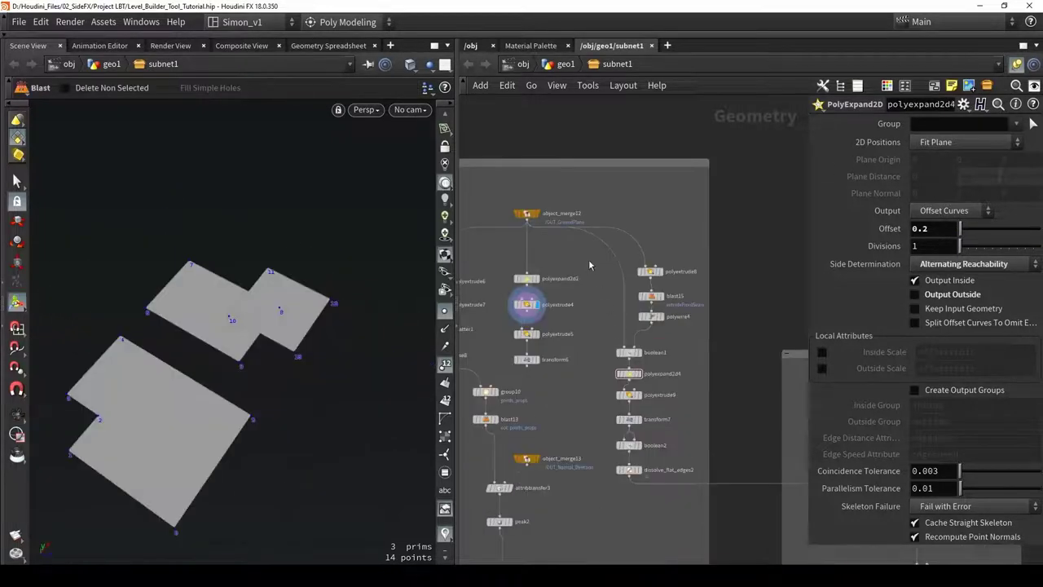
# Locate the second room outline branch in the network and display its boolean1 node
pyautogui.moveTo(588, 259); pyautogui.dragTo(678, 480)
pyautogui.click(659, 495)
pyautogui.scroll(4, 646, 274)
pyautogui.moveTo(722, 386); pyautogui.dragTo(645, 230)
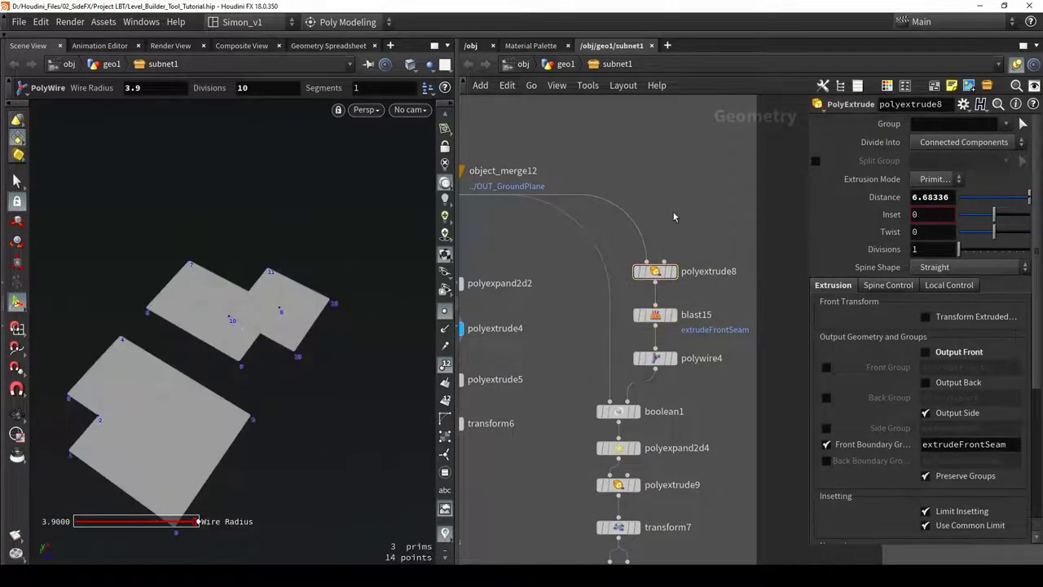
pyautogui.click(634, 412)
pyautogui.click(617, 412)
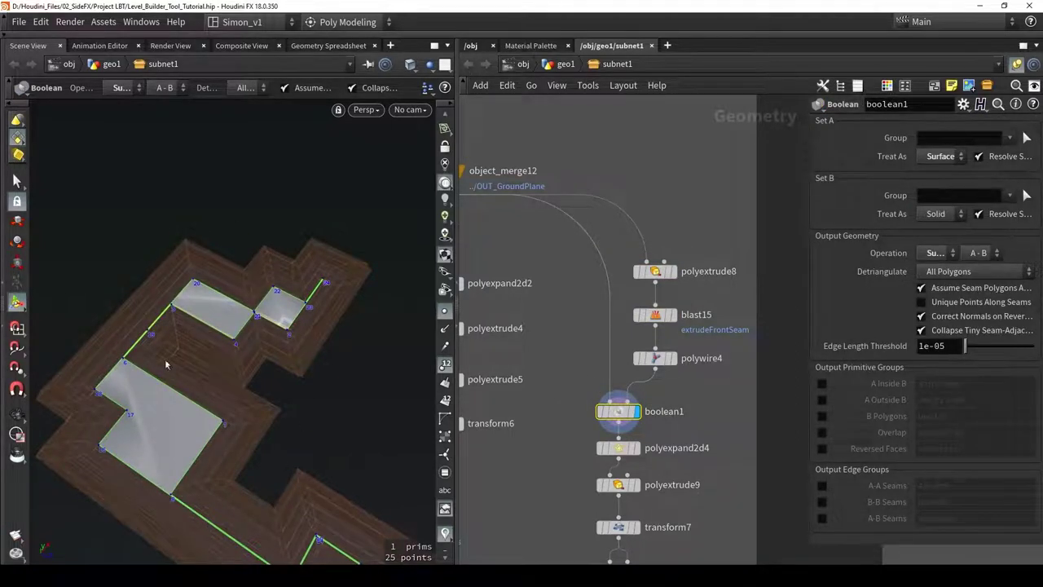
# Compare the ground plane from object_merge12 with the polyexpand2d2 outline, looking closely at the small loop in the corridor
pyautogui.moveTo(503, 312); pyautogui.dragTo(664, 335, button='middle')
pyautogui.click(601, 306)
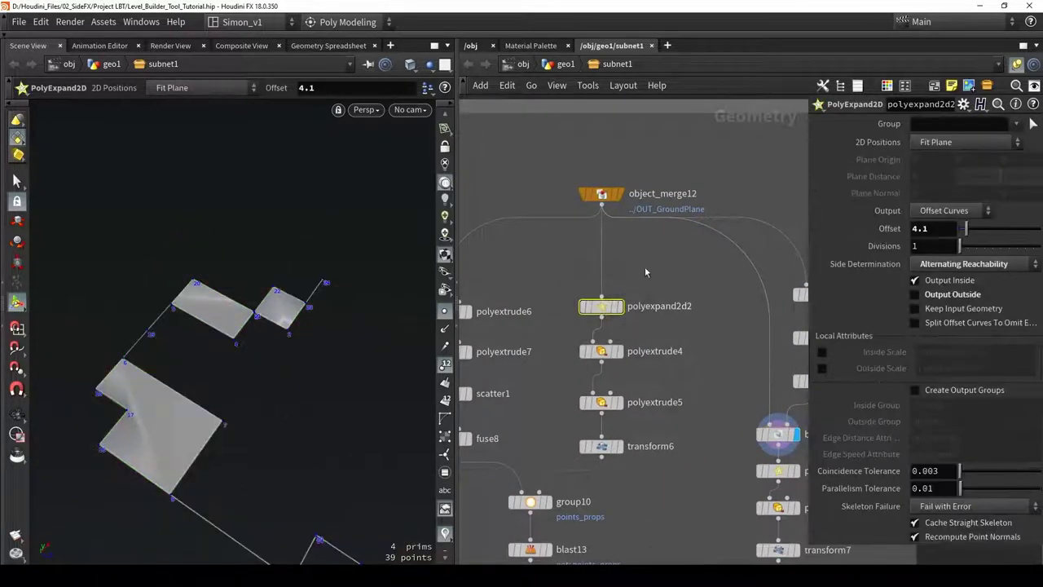
pyautogui.moveTo(652, 260); pyautogui.dragTo(683, 337, button='middle')
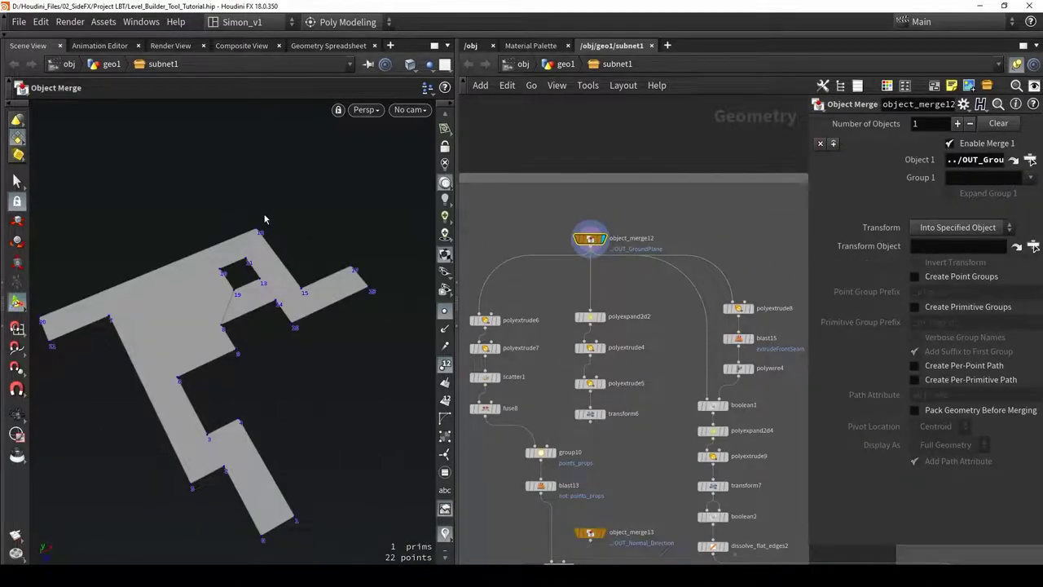
pyautogui.scroll(5, 222, 327)
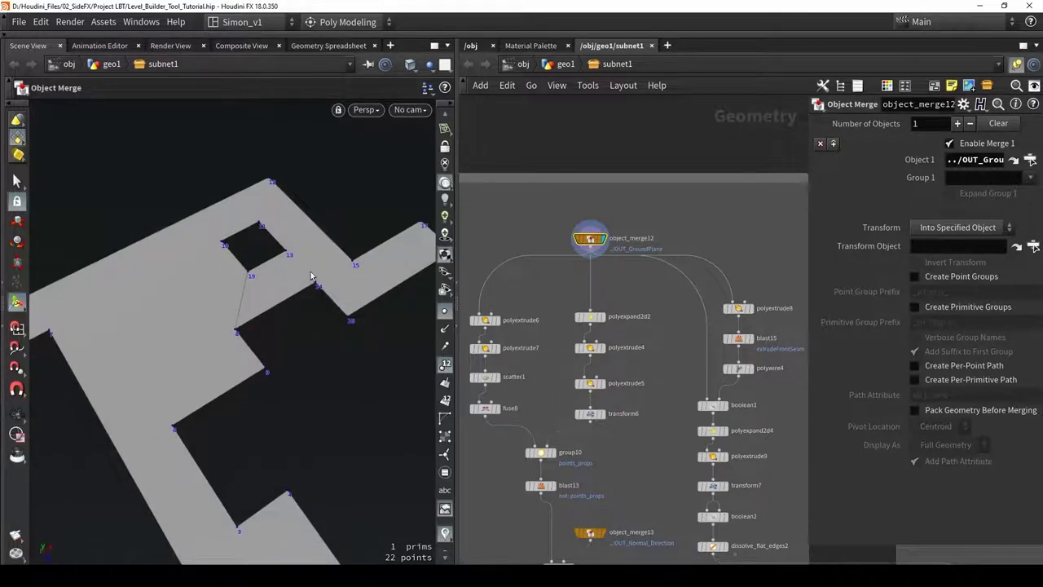
pyautogui.click(604, 320)
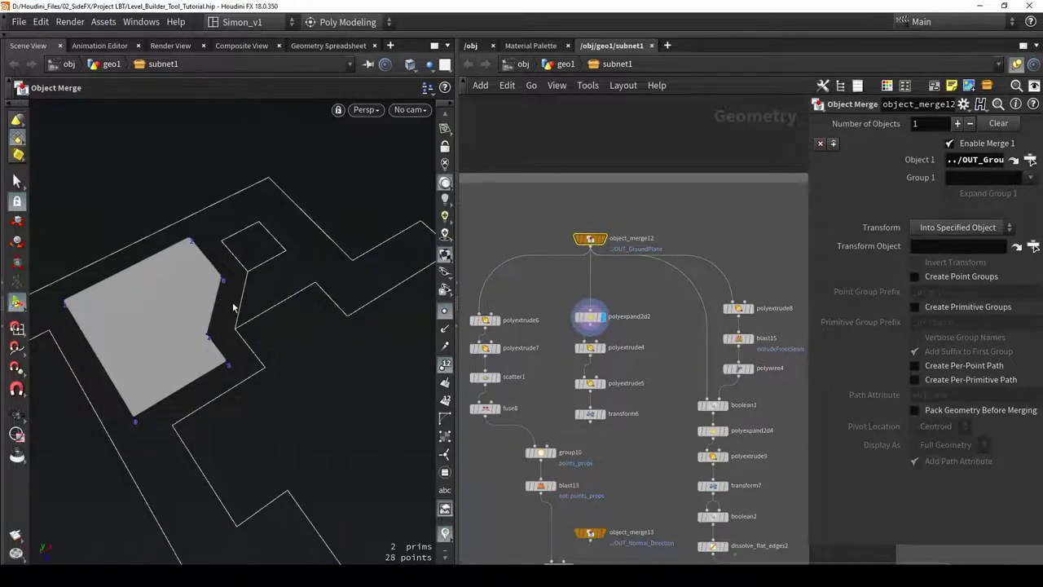
# Try an Offset of 1 on polyexpand2d2, compare it with the object_merge12 ground plane, and restore the Offset to 4.1
pyautogui.click(588, 317)
pyautogui.moveTo(967, 231); pyautogui.dragTo(960, 232)
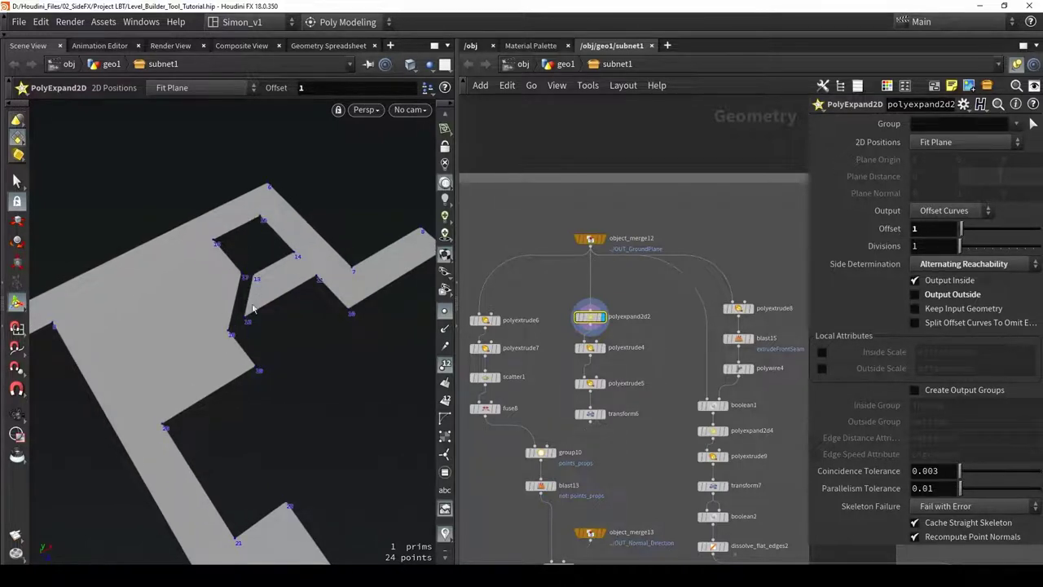
pyautogui.click(602, 238)
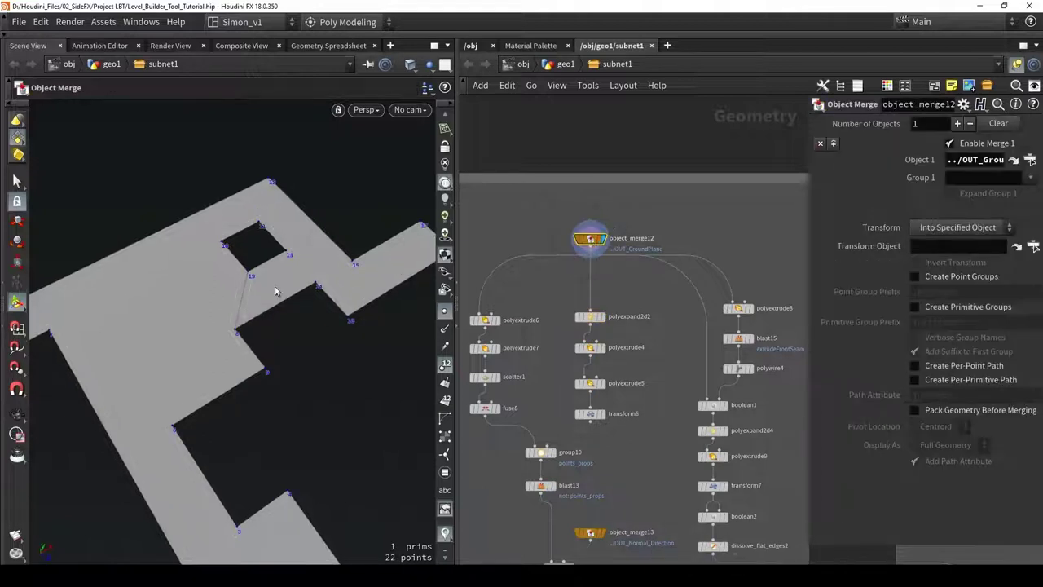
pyautogui.click(603, 316)
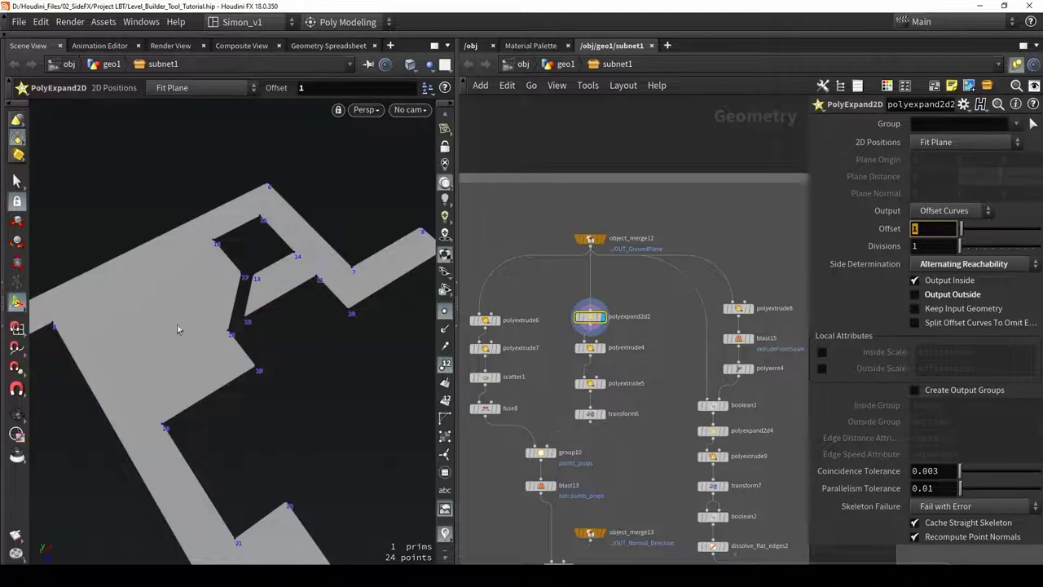
pyautogui.write('4.1')
pyautogui.press('Return')
# Display polyextrude8 and blast15 in turn and check how the extrudeFrontSeam group isolates the ground plane's outline
pyautogui.scroll(5, 709, 216)
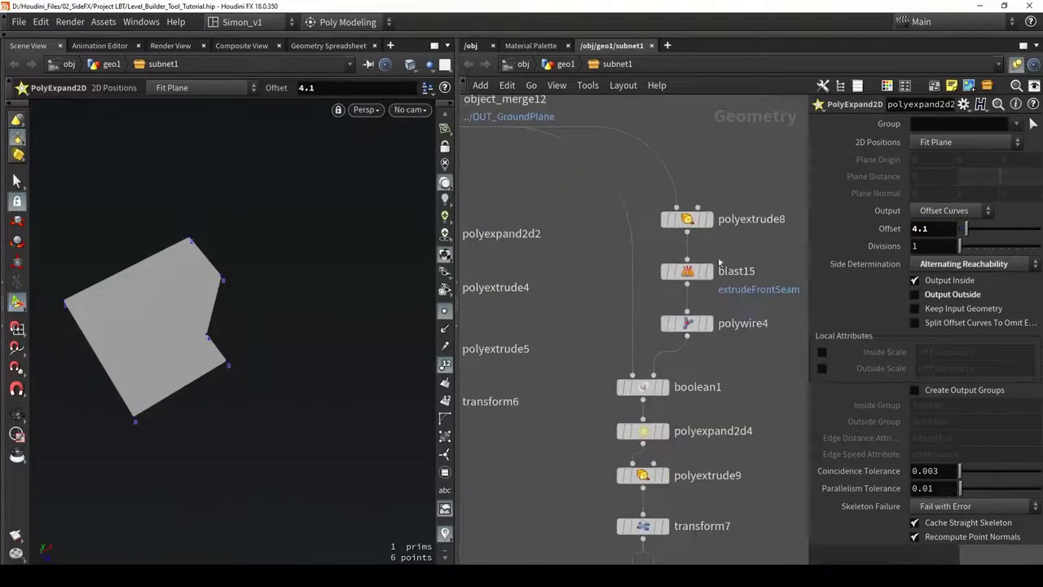
pyautogui.click(707, 219)
pyautogui.keyDown('alt'); pyautogui.moveTo(230, 259); pyautogui.dragTo(279, 251); pyautogui.keyUp('alt')
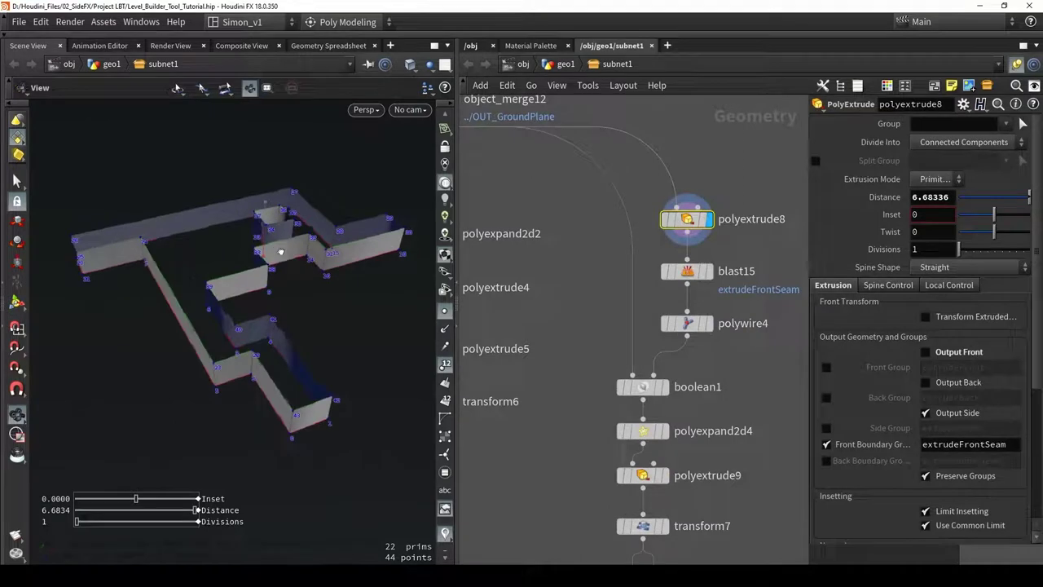
pyautogui.click(709, 272)
pyautogui.click(695, 277)
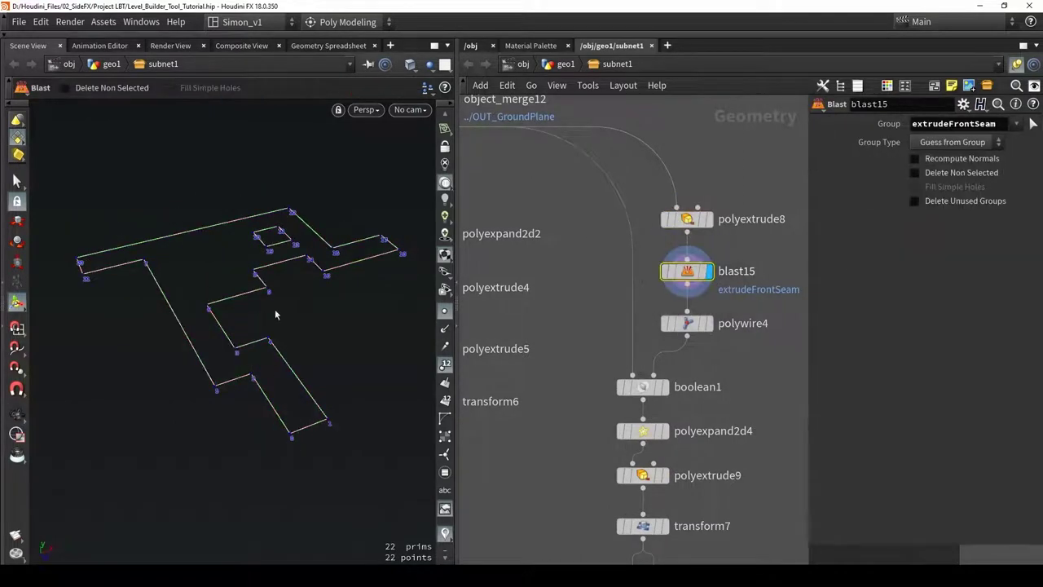
pyautogui.click(687, 218)
pyautogui.scroll(-2, 957, 364)
pyautogui.moveTo(1015, 399); pyautogui.dragTo(890, 385)
# Display polywire4 and examine the wire geometry along the outline with viewport lighting disabled
pyautogui.click(711, 324)
pyautogui.click(689, 326)
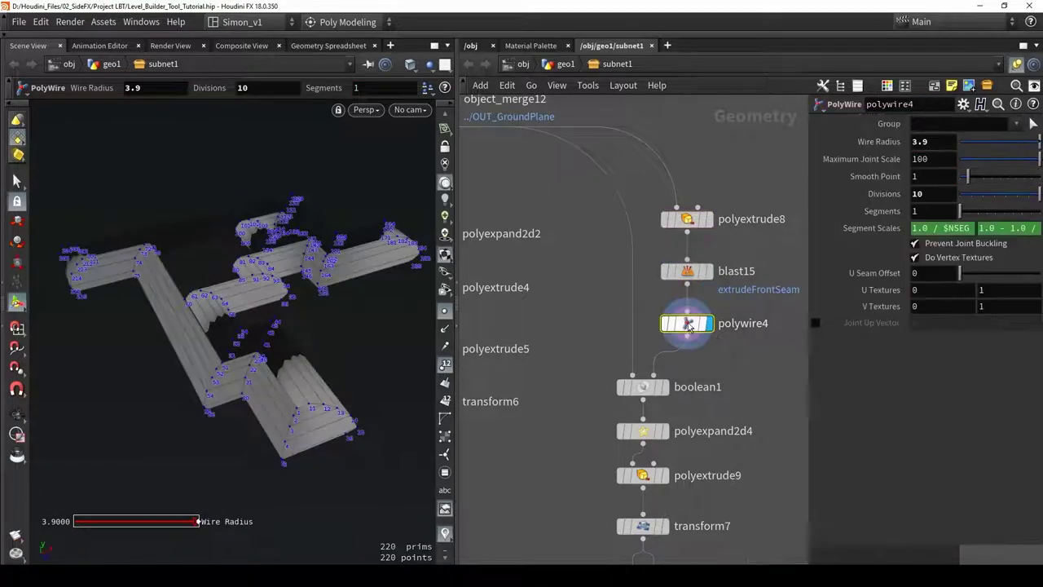
pyautogui.keyDown('alt'); pyautogui.moveTo(398, 295); pyautogui.dragTo(298, 295); pyautogui.keyUp('alt')
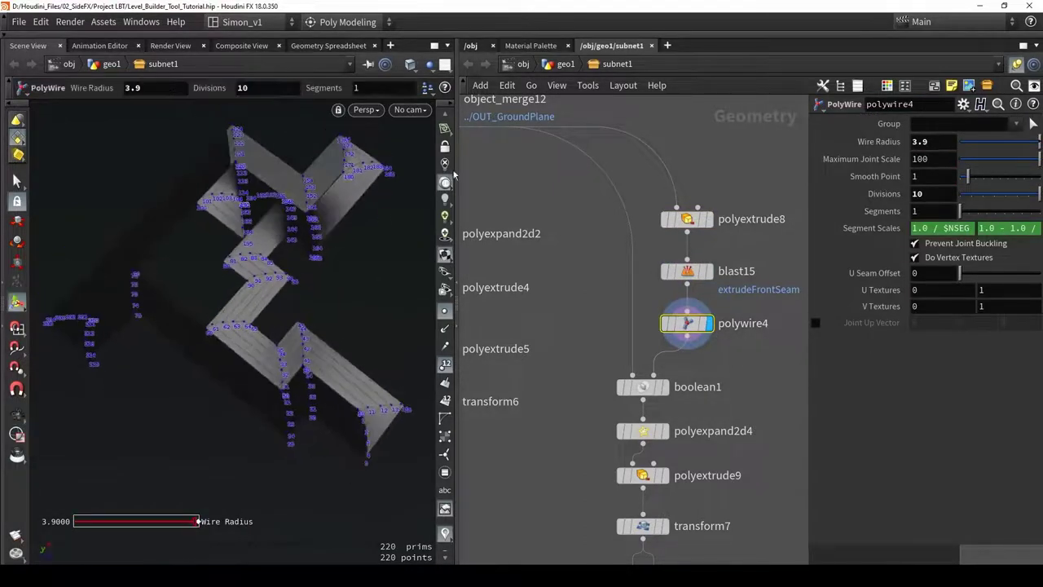
pyautogui.click(444, 164)
pyautogui.keyDown('alt'); pyautogui.moveTo(265, 158); pyautogui.dragTo(315, 205); pyautogui.keyUp('alt')
# Display boolean1 and examine from several angles the floor area left after subtracting the wire geometry
pyautogui.click(665, 387)
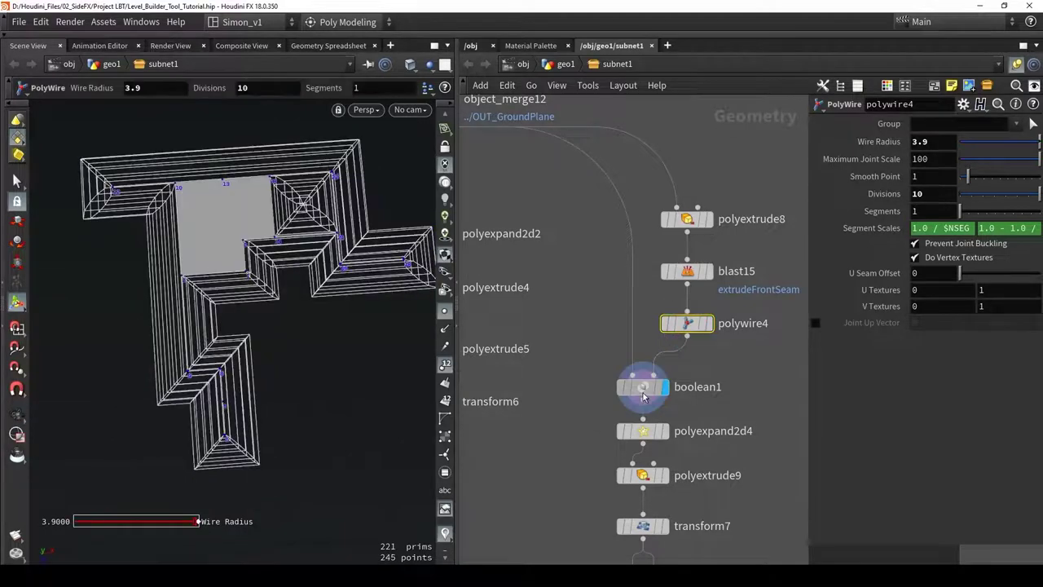
pyautogui.click(643, 395)
pyautogui.keyDown('alt'); pyautogui.moveTo(297, 269); pyautogui.dragTo(370, 268); pyautogui.keyUp('alt')
pyautogui.scroll(5, 252, 152)
pyautogui.keyDown('alt'); pyautogui.moveTo(229, 267); pyautogui.dragTo(251, 201, button='middle'); pyautogui.keyUp('alt')
pyautogui.keyDown('alt'); pyautogui.moveTo(231, 256); pyautogui.dragTo(277, 220); pyautogui.keyUp('alt')
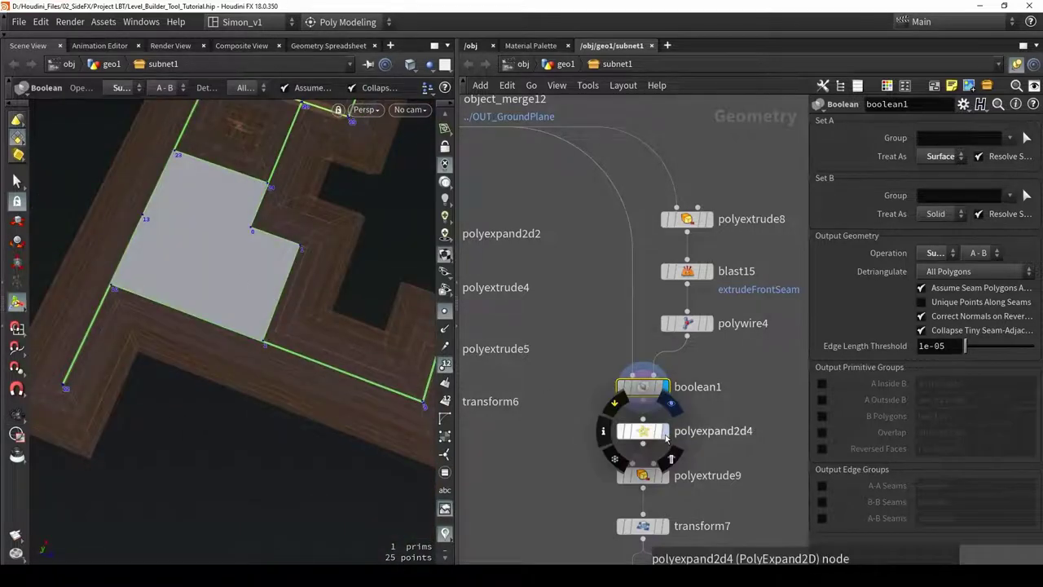
# Display polyexpand2d4 and compare its outline with the boolean1 result
pyautogui.click(664, 430)
pyautogui.moveTo(351, 334); pyautogui.dragTo(303, 281)
pyautogui.moveTo(649, 436)
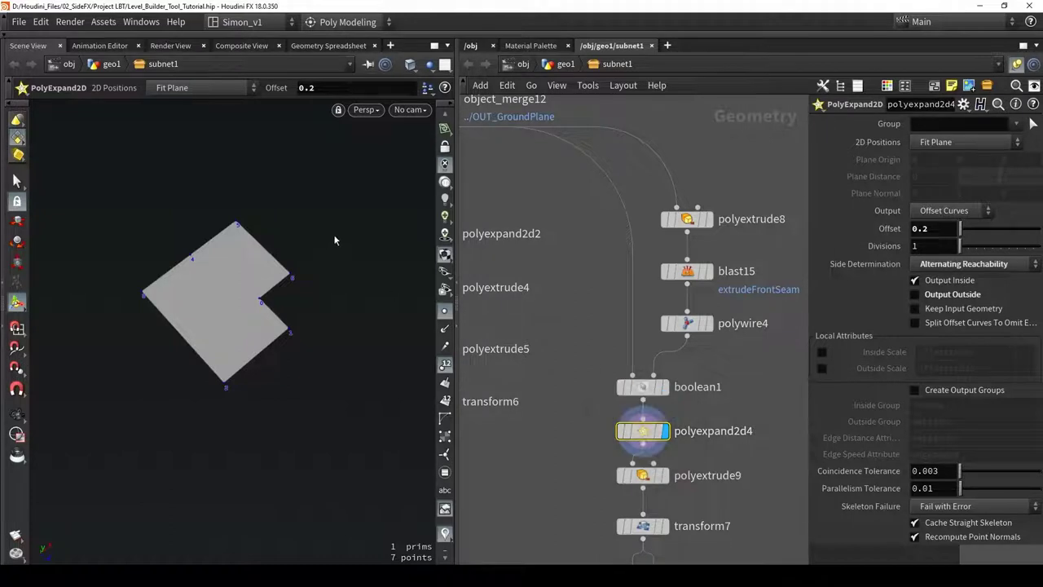
pyautogui.click(664, 388)
pyautogui.click(650, 390)
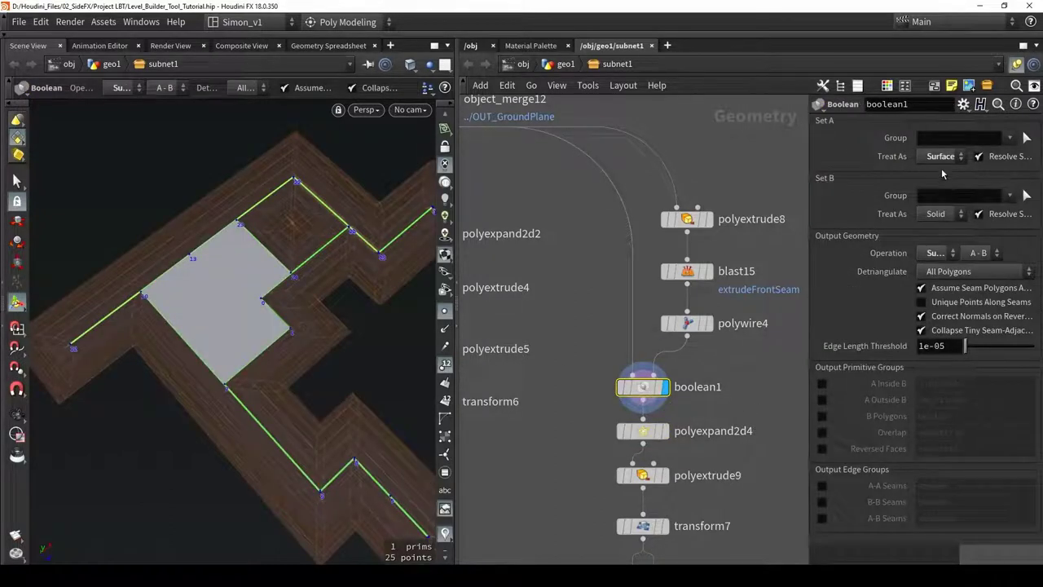
# Check the Treat As options for Set A of boolean1 and view the cut surface from a low angle
pyautogui.click(939, 158)
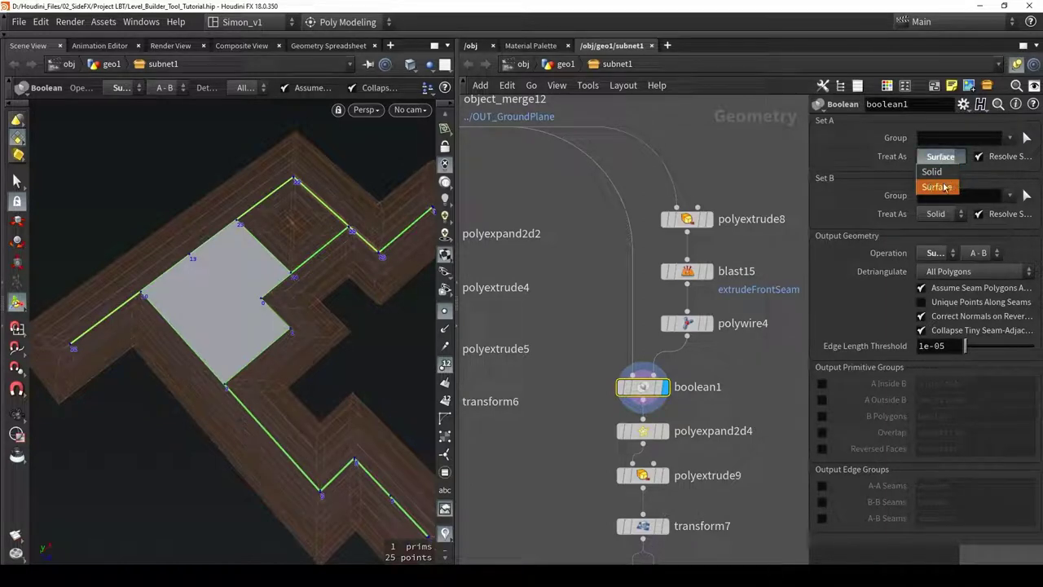
pyautogui.click(719, 183)
pyautogui.keyDown('alt'); pyautogui.moveTo(263, 179); pyautogui.dragTo(171, 162); pyautogui.keyUp('alt')
pyautogui.keyDown('alt'); pyautogui.moveTo(243, 386); pyautogui.dragTo(265, 292); pyautogui.keyUp('alt')
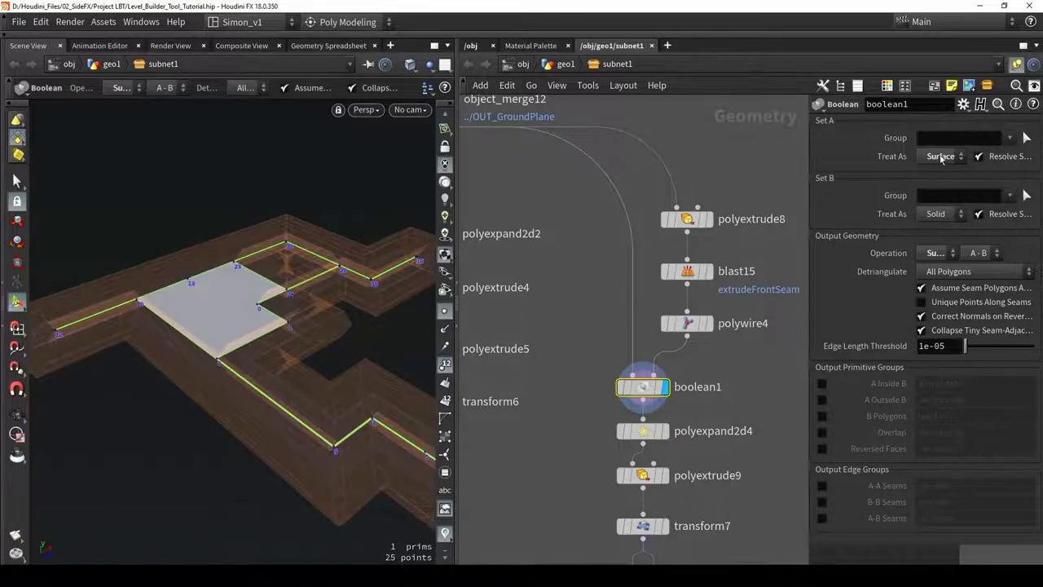
# Display polyextrude9 and check the Inset value that enlarges the room outline
pyautogui.moveTo(750, 391); pyautogui.dragTo(708, 195, button='middle')
pyautogui.click(623, 279)
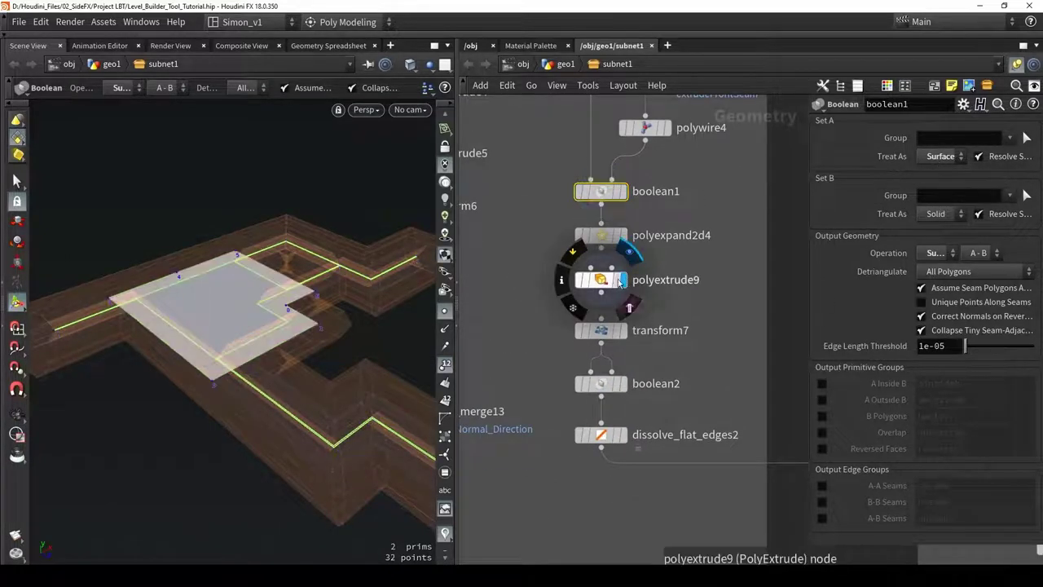
pyautogui.click(603, 281)
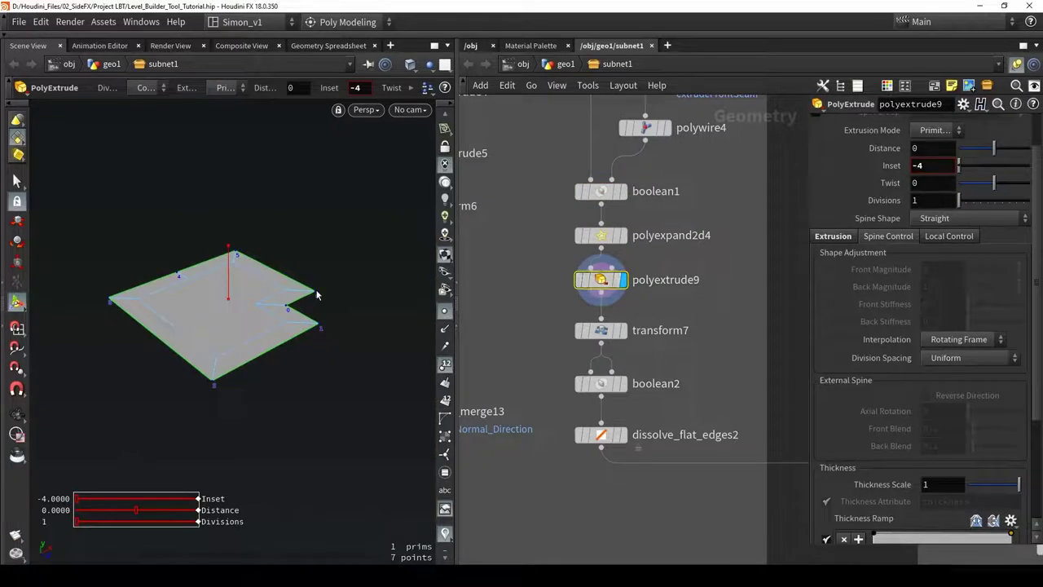
pyautogui.moveTo(933, 167); pyautogui.dragTo(890, 178)
# Display polyextrude4 and compare its room shape with the polyextrude9 outline
pyautogui.moveTo(602, 326); pyautogui.dragTo(725, 494, button='middle')
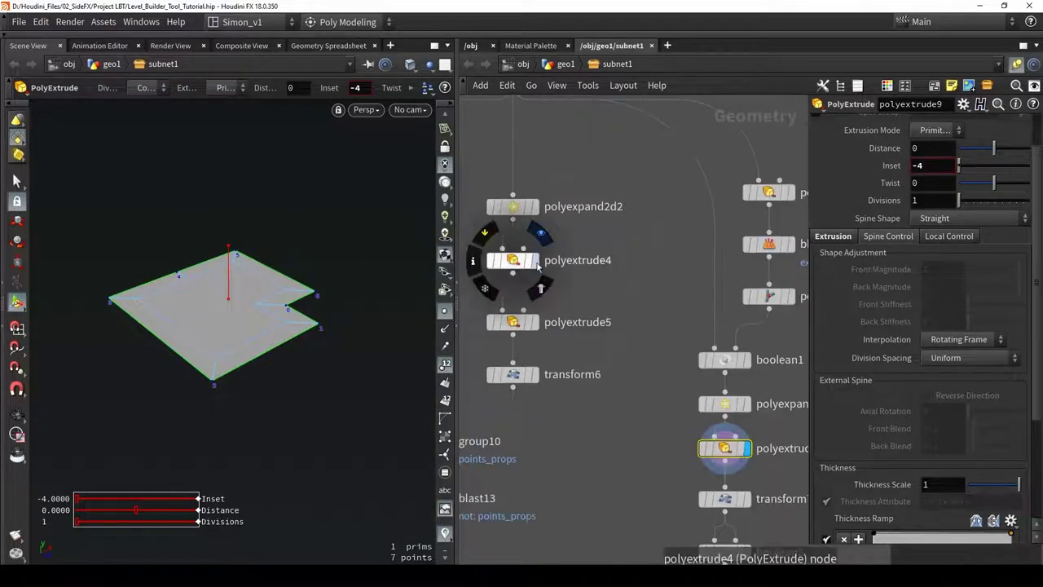
pyautogui.click(537, 265)
pyautogui.keyDown('alt'); pyautogui.moveTo(294, 235); pyautogui.dragTo(289, 283); pyautogui.keyUp('alt')
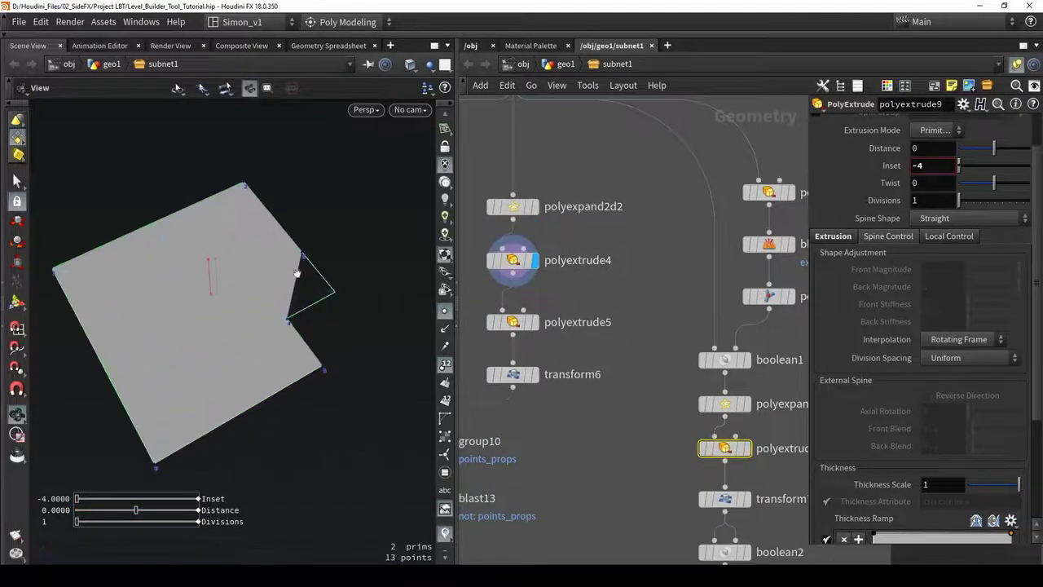
pyautogui.press('Return')
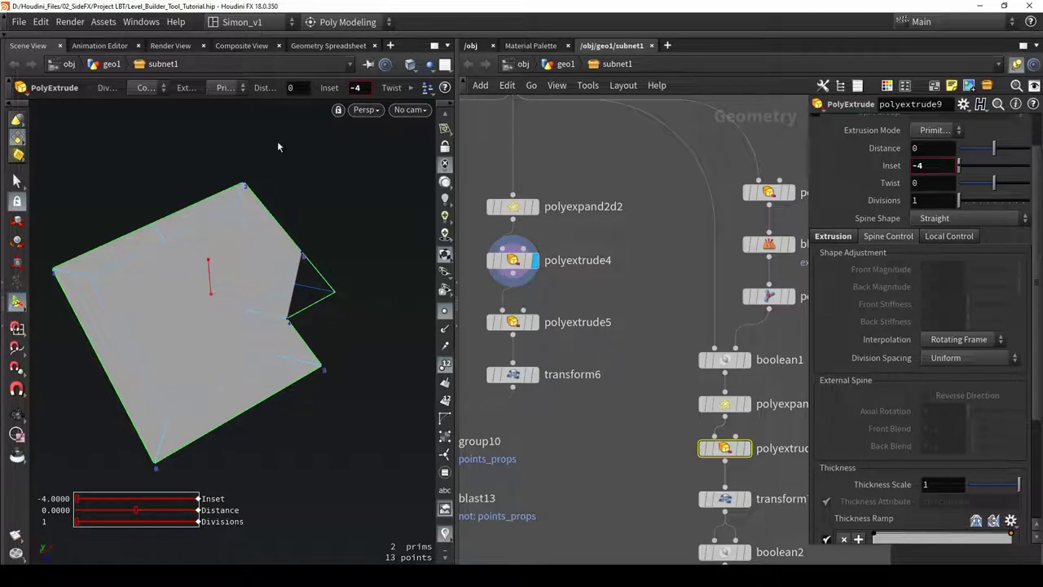
# Follow the second branch down to boolean2 and examine its settings and the overlapping room outlines
pyautogui.scroll(-2, 635, 320)
pyautogui.moveTo(652, 221); pyautogui.dragTo(811, 457)
pyautogui.click(629, 350)
pyautogui.scroll(-2, 627, 351)
pyautogui.moveTo(636, 387); pyautogui.dragTo(614, 251, button='middle')
pyautogui.moveTo(632, 304); pyautogui.dragTo(690, 392)
pyautogui.click(604, 256)
pyautogui.moveTo(605, 257); pyautogui.dragTo(661, 343, button='middle')
pyautogui.scroll(-5, 660, 343)
pyautogui.moveTo(551, 135); pyautogui.dragTo(660, 278, button='middle')
pyautogui.scroll(6, 571, 183)
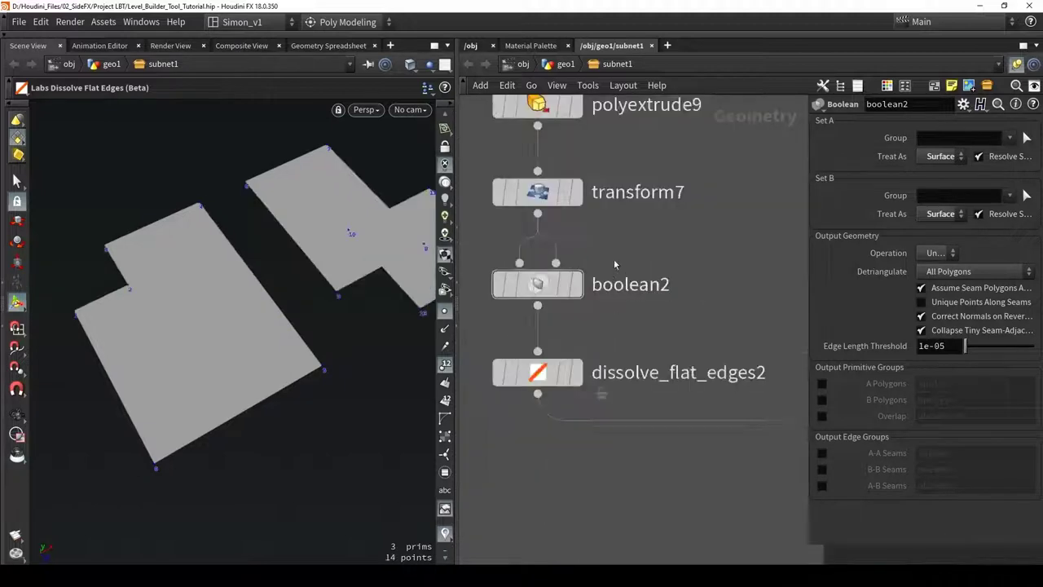
pyautogui.moveTo(614, 259); pyautogui.dragTo(693, 317, button='middle')
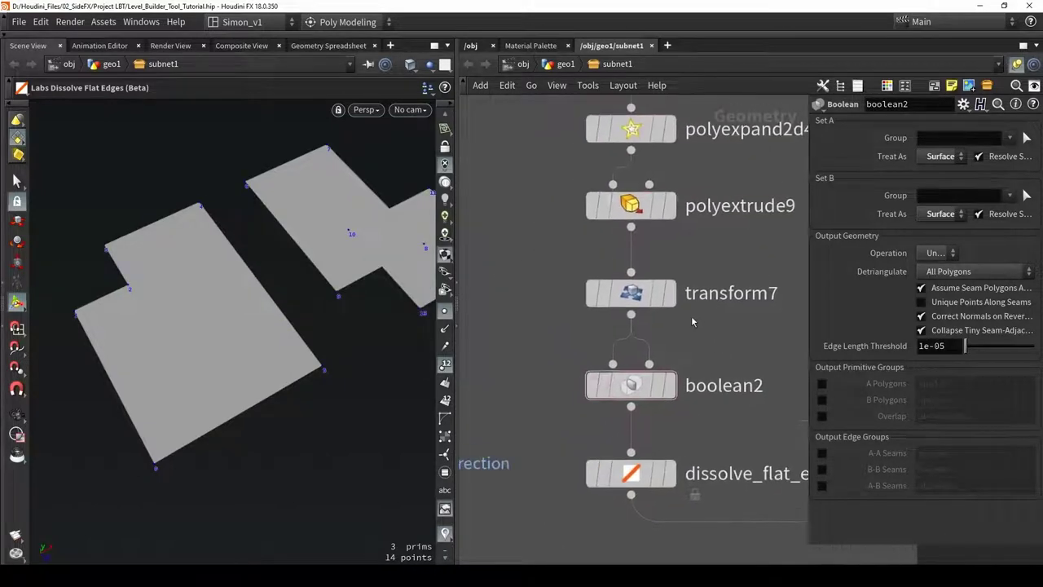
pyautogui.scroll(-2, 686, 316)
pyautogui.keyDown('alt'); pyautogui.moveTo(352, 236); pyautogui.dragTo(251, 238, button='middle'); pyautogui.keyUp('alt')
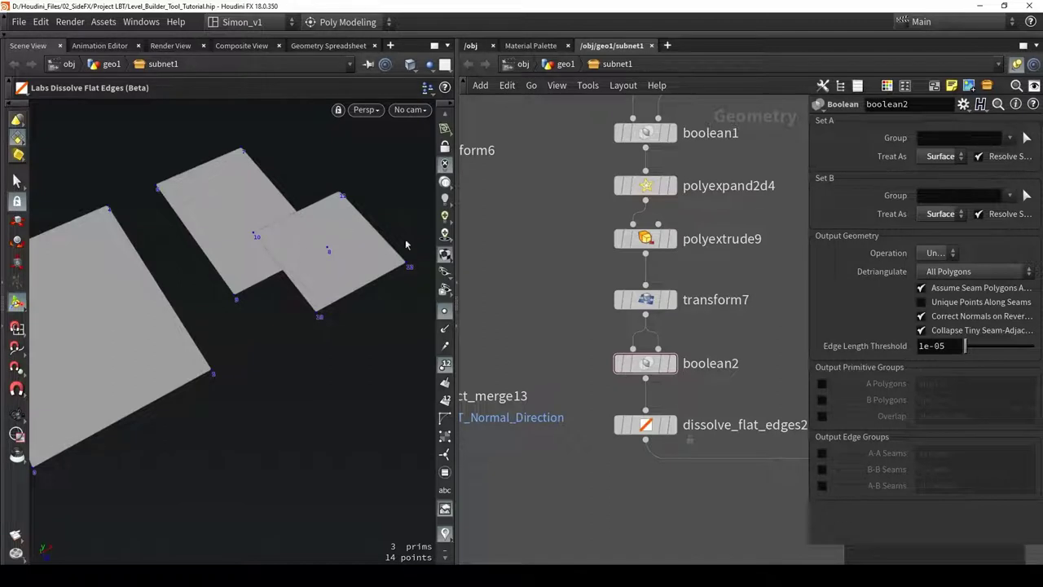
# Display transform7 and examine its scale values
pyautogui.moveTo(654, 301)
pyautogui.click(680, 266)
pyautogui.click(653, 301)
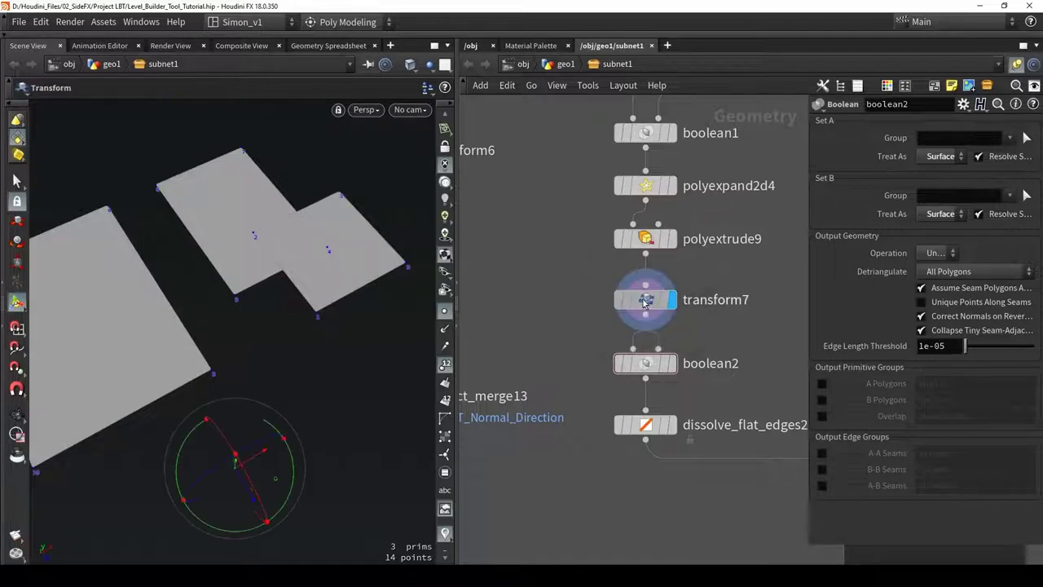
pyautogui.click(723, 277)
pyautogui.moveTo(677, 363)
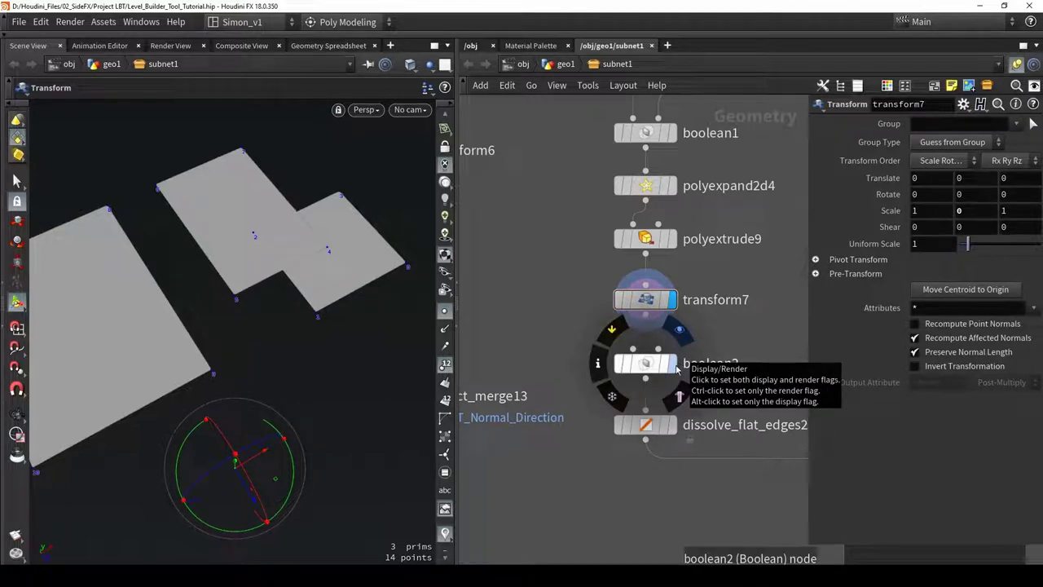
# Display boolean2 and compare its union of the overlapping rooms with transform7 bypassed and re-enabled
pyautogui.click(673, 365)
pyautogui.click(647, 364)
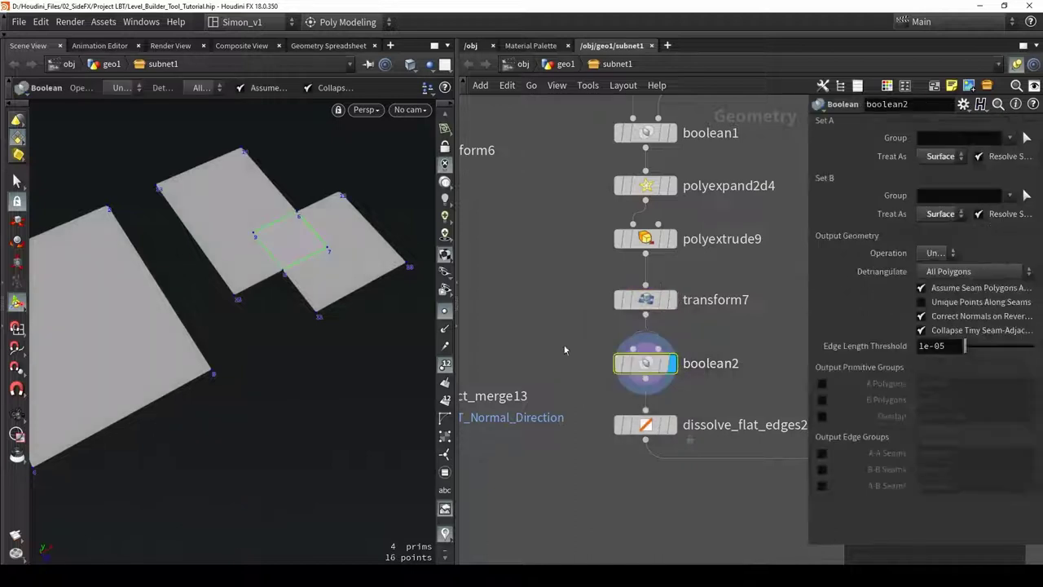
pyautogui.click(619, 303)
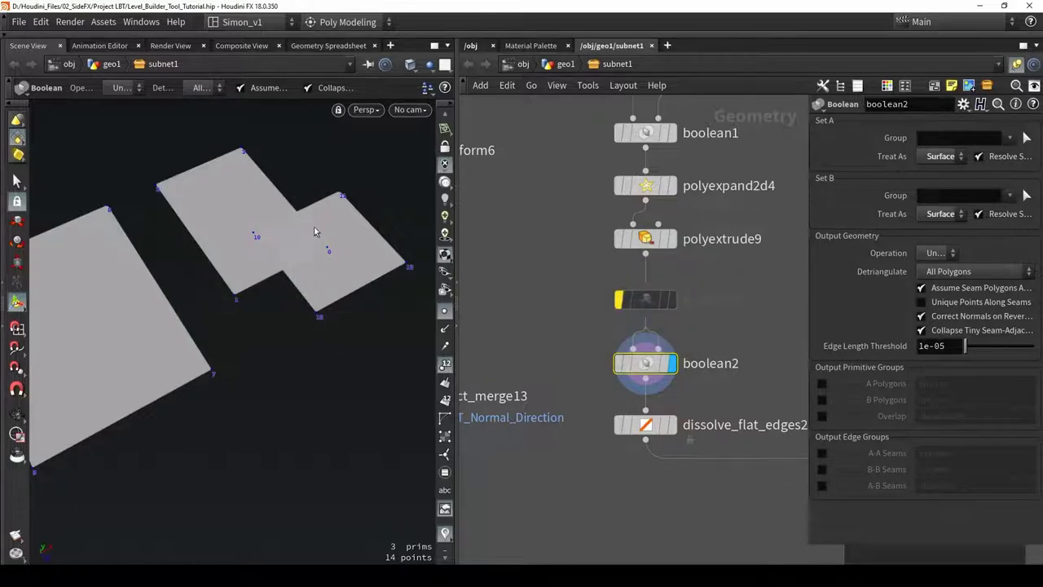
pyautogui.click(620, 300)
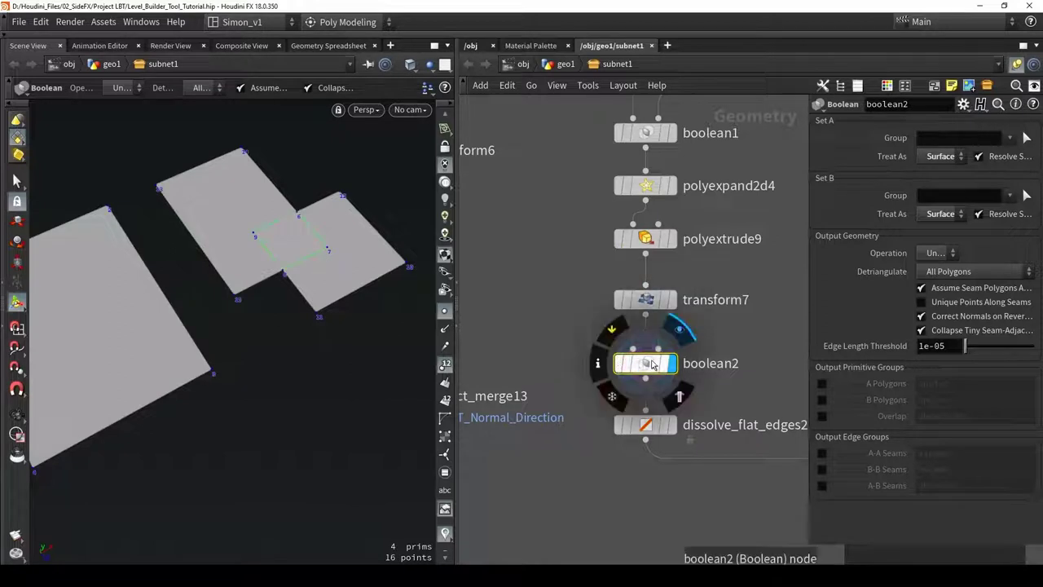
# Display dissolve_flat_edges2 and view the merged room outlines from above
pyautogui.keyDown('alt'); pyautogui.moveTo(299, 238); pyautogui.dragTo(262, 242); pyautogui.keyUp('alt')
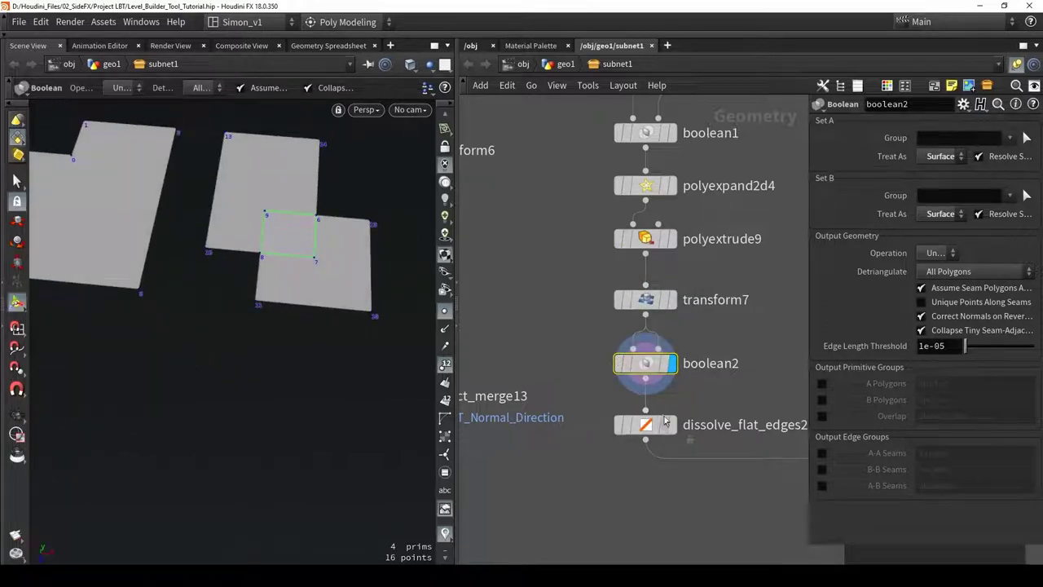
pyautogui.click(673, 427)
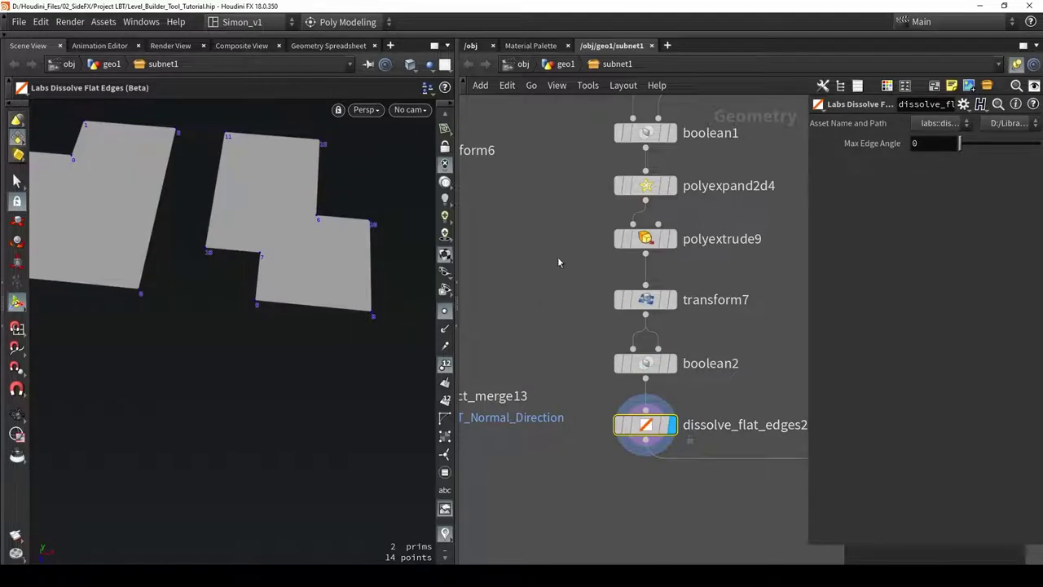
# Display group11 and examine polywire3's settings and the wire outlines it creates around the merged rooms
pyautogui.scroll(-5, 554, 251)
pyautogui.moveTo(645, 253); pyautogui.dragTo(551, 204, button='middle')
pyautogui.scroll(3, 658, 301)
pyautogui.moveTo(682, 330); pyautogui.dragTo(528, 273, button='middle')
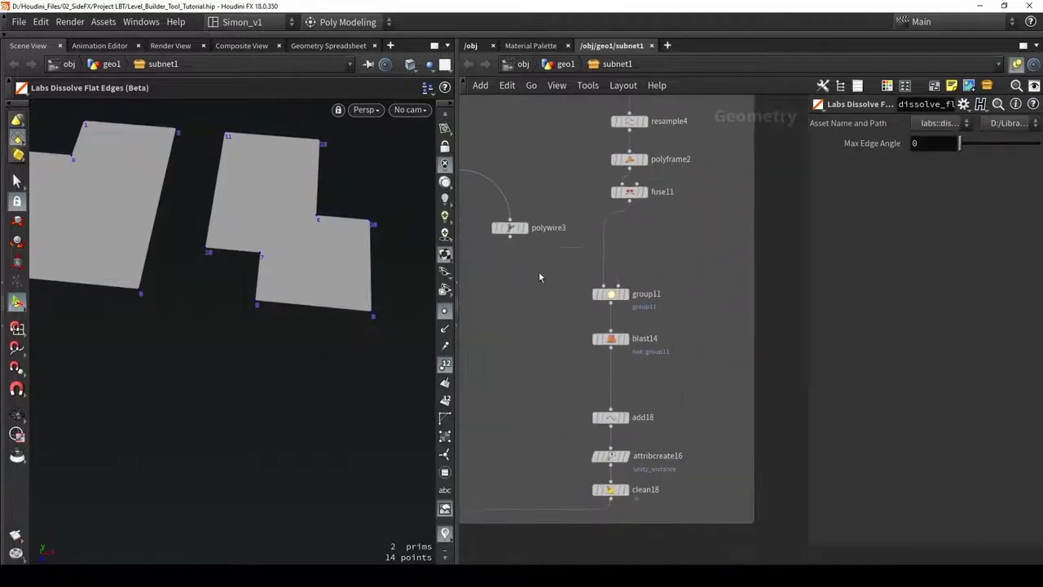
pyautogui.click(624, 294)
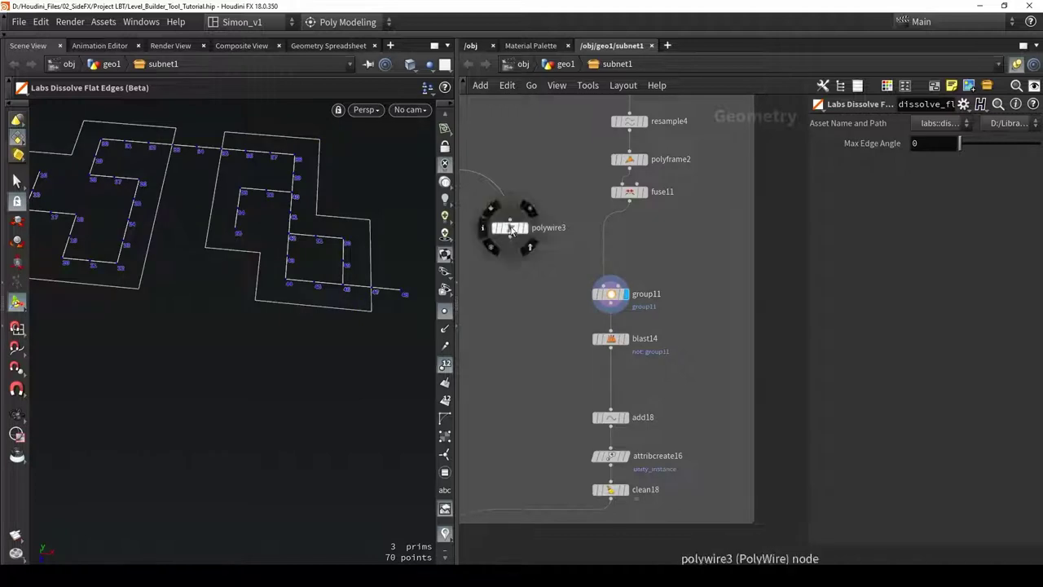
pyautogui.click(511, 229)
pyautogui.keyDown('alt'); pyautogui.moveTo(247, 174); pyautogui.dragTo(357, 254); pyautogui.keyUp('alt')
pyautogui.press('Return')
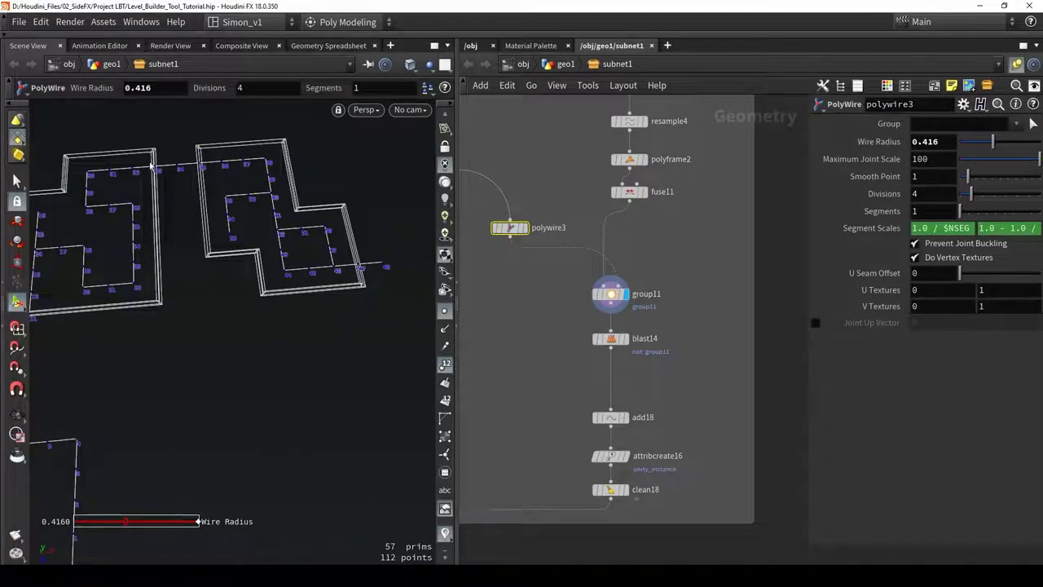
pyautogui.keyDown('alt'); pyautogui.moveTo(226, 179); pyautogui.dragTo(264, 198); pyautogui.keyUp('alt')
# Feed polywire3 from the polyextrude node below polyexpand2d2 to compare group11's points, and reconnect dissolve_flat_edges2 to polywire3
pyautogui.moveTo(501, 283); pyautogui.dragTo(549, 315, button='middle')
pyautogui.scroll(-5, 548, 316)
pyautogui.scroll(2, 510, 253)
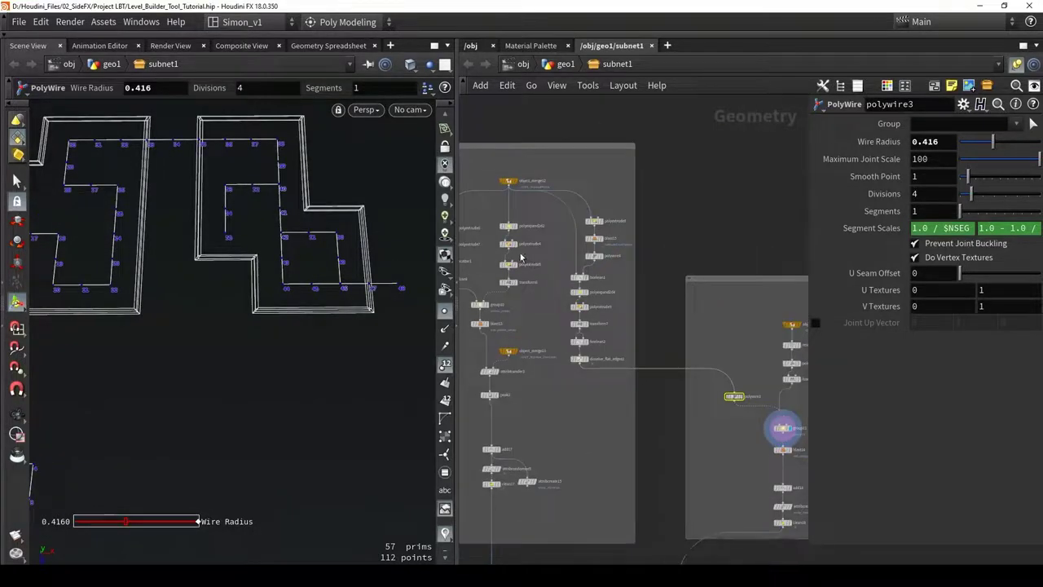
pyautogui.moveTo(509, 250); pyautogui.dragTo(734, 390)
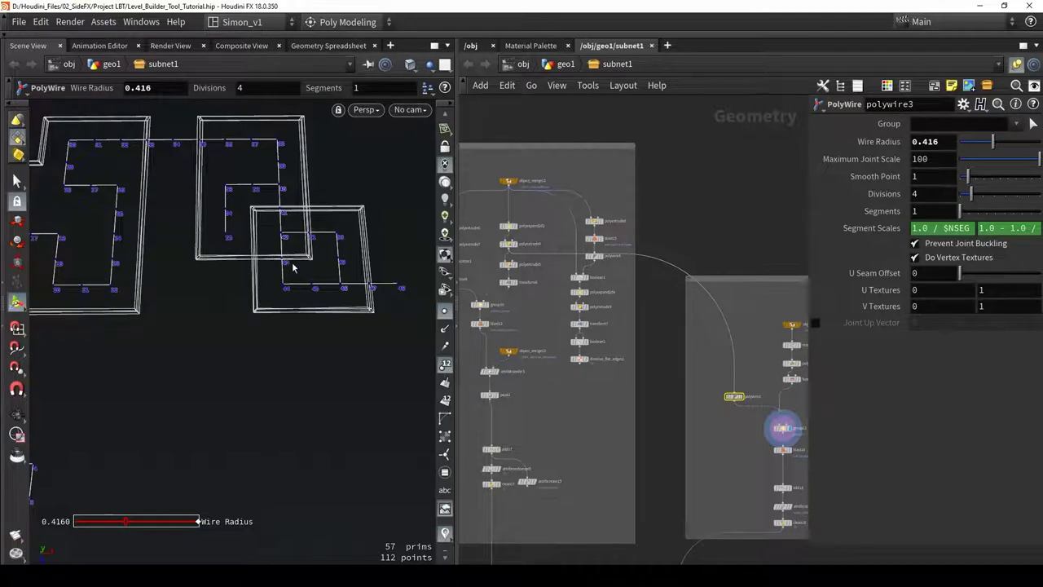
pyautogui.scroll(2, 785, 432)
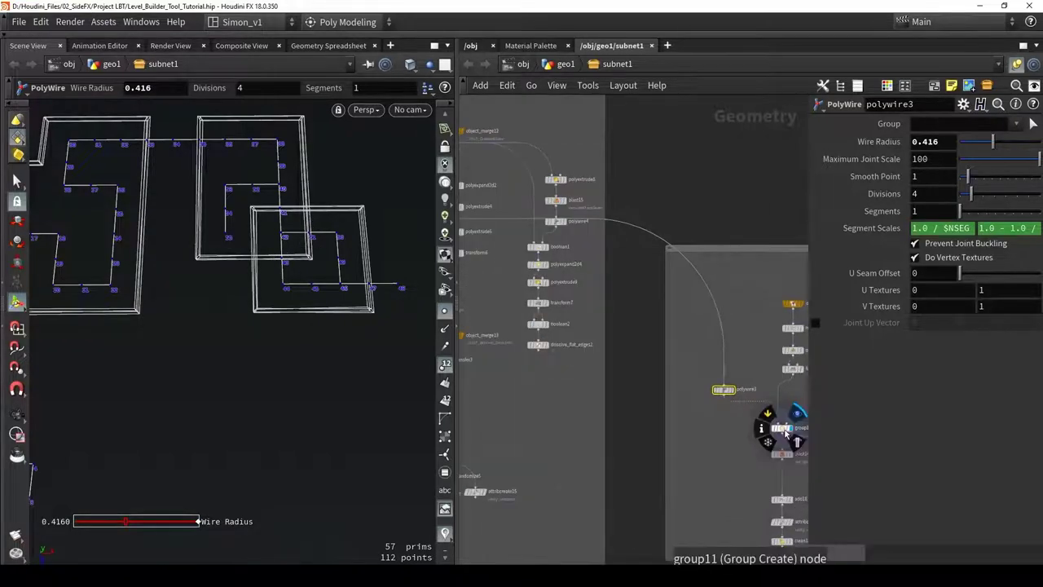
pyautogui.click(783, 430)
pyautogui.keyDown('alt'); pyautogui.moveTo(298, 210); pyautogui.dragTo(257, 205); pyautogui.keyUp('alt')
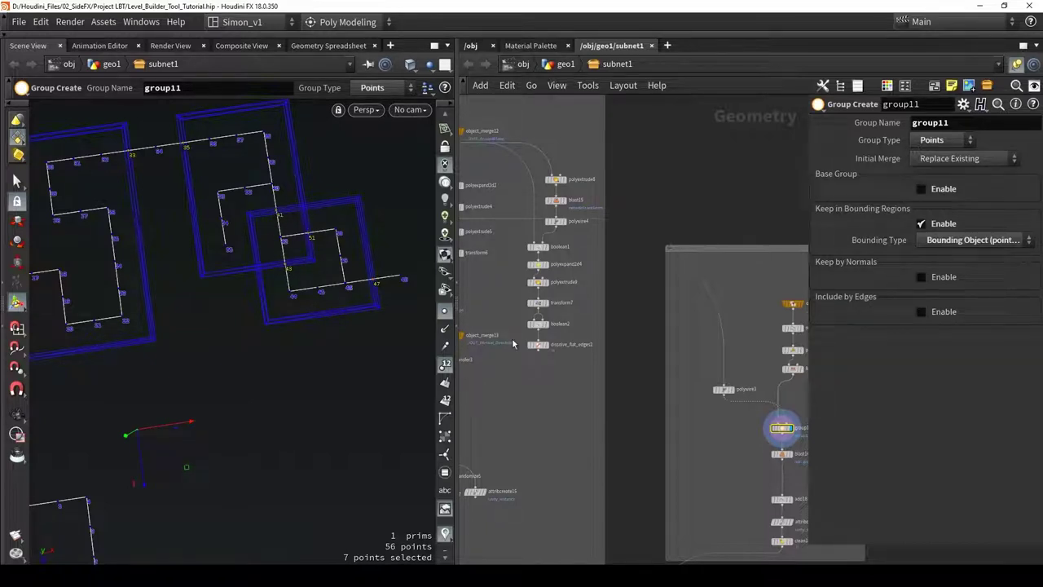
pyautogui.moveTo(538, 349); pyautogui.dragTo(705, 384)
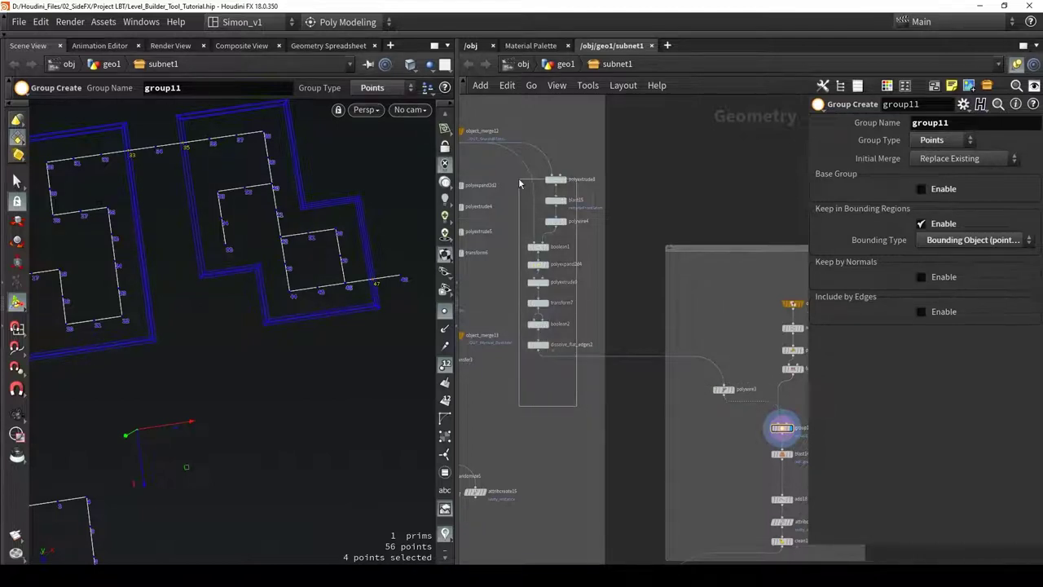
# Compare the node chain of the boolean branch with the simpler polyexpand and polyextrude branch
pyautogui.moveTo(519, 183); pyautogui.dragTo(560, 380)
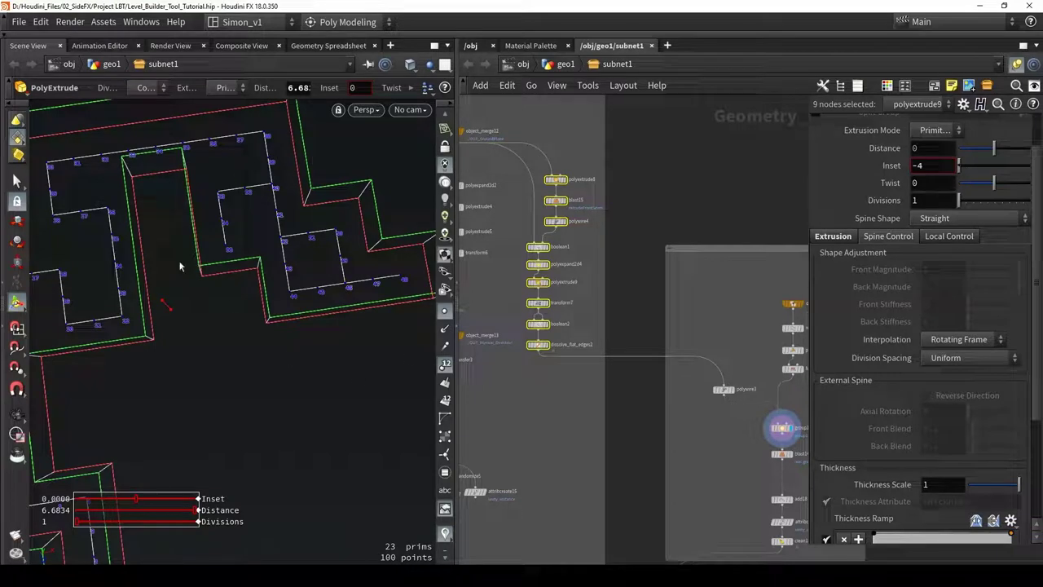
pyautogui.keyDown('alt'); pyautogui.moveTo(283, 340); pyautogui.dragTo(298, 311); pyautogui.keyUp('alt')
pyautogui.click(558, 400)
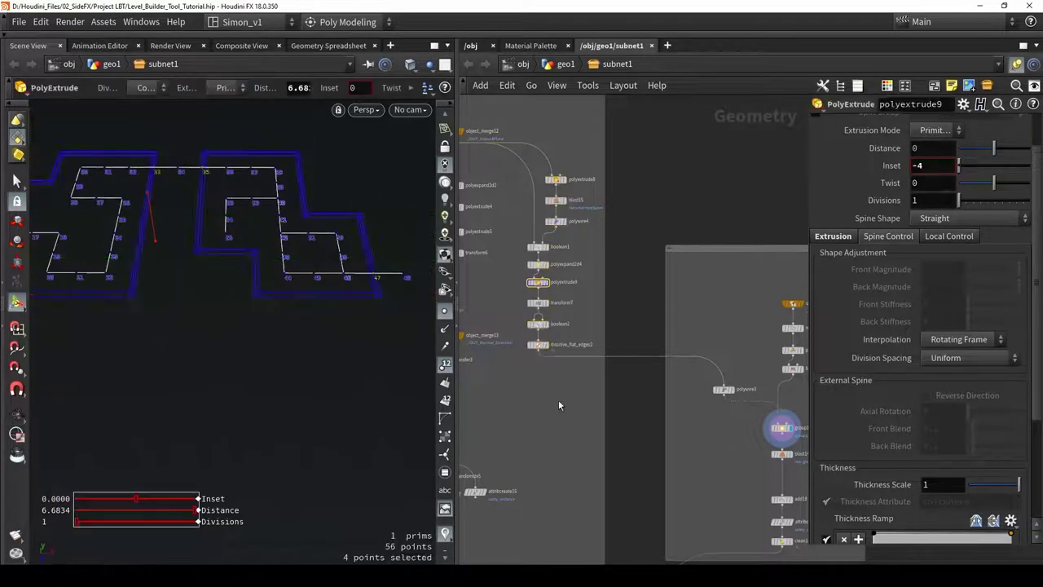
pyautogui.scroll(-2, 676, 422)
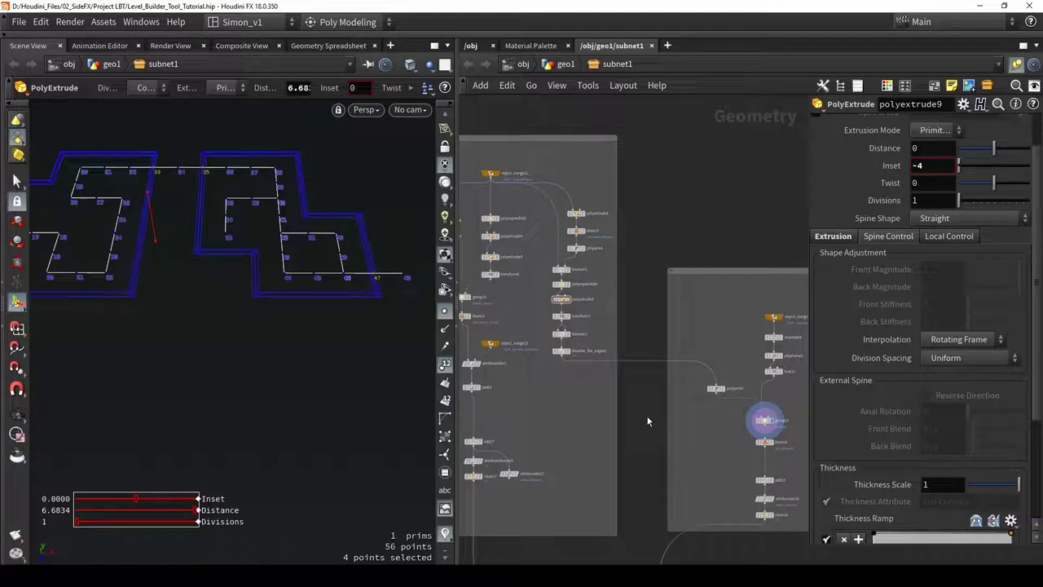
pyautogui.moveTo(485, 225); pyautogui.dragTo(481, 239)
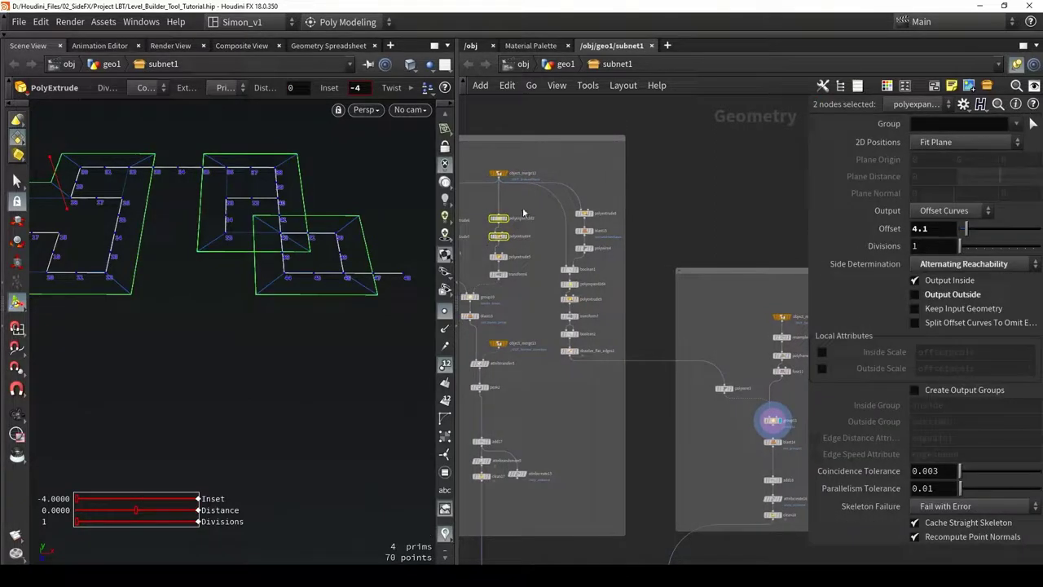
pyautogui.click(560, 420)
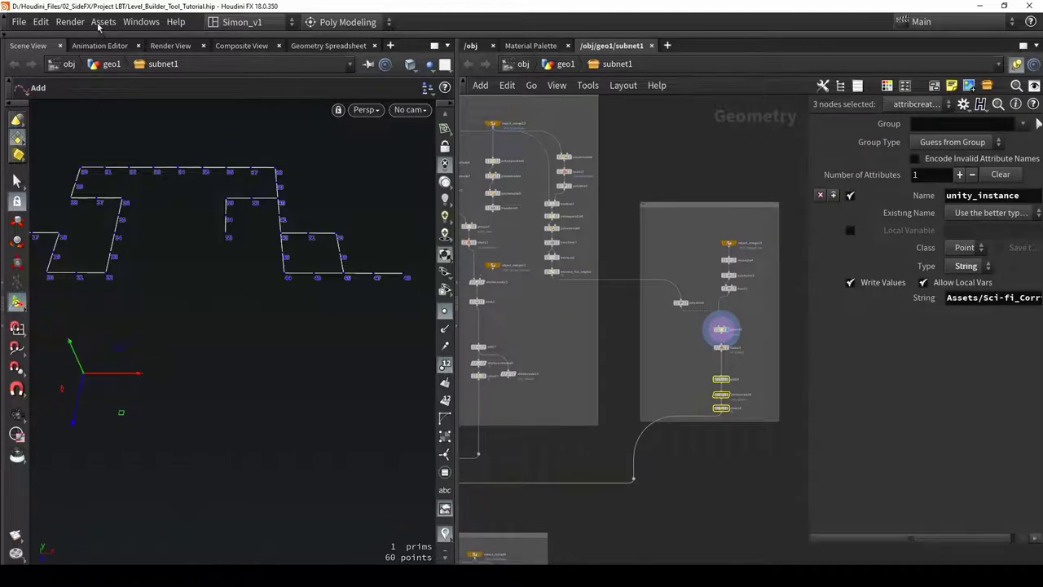
# Save the level builder digital asset with the current network changes
pyautogui.click(98, 25)
pyautogui.moveTo(185, 93)
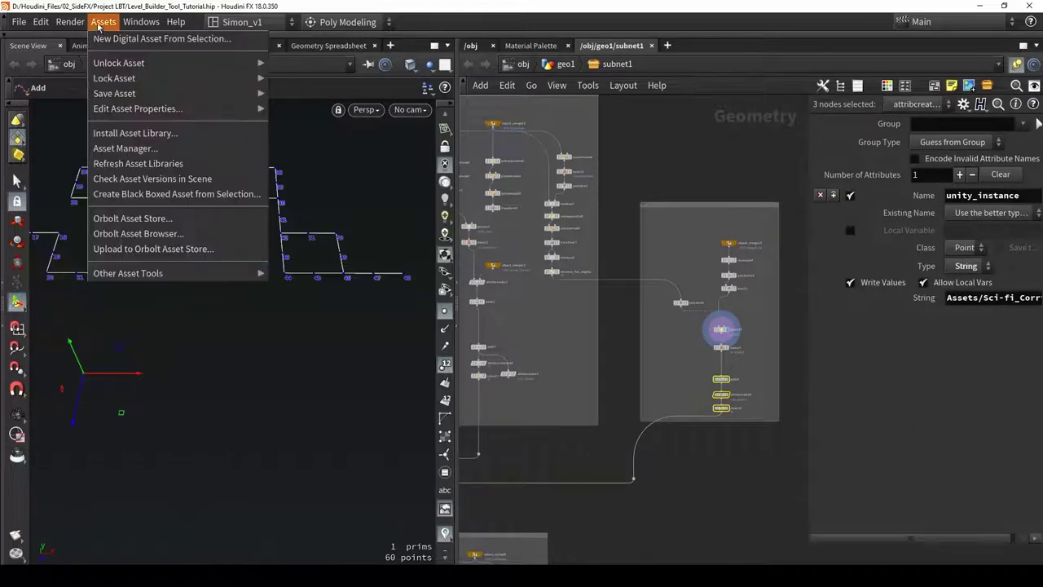
pyautogui.click(290, 96)
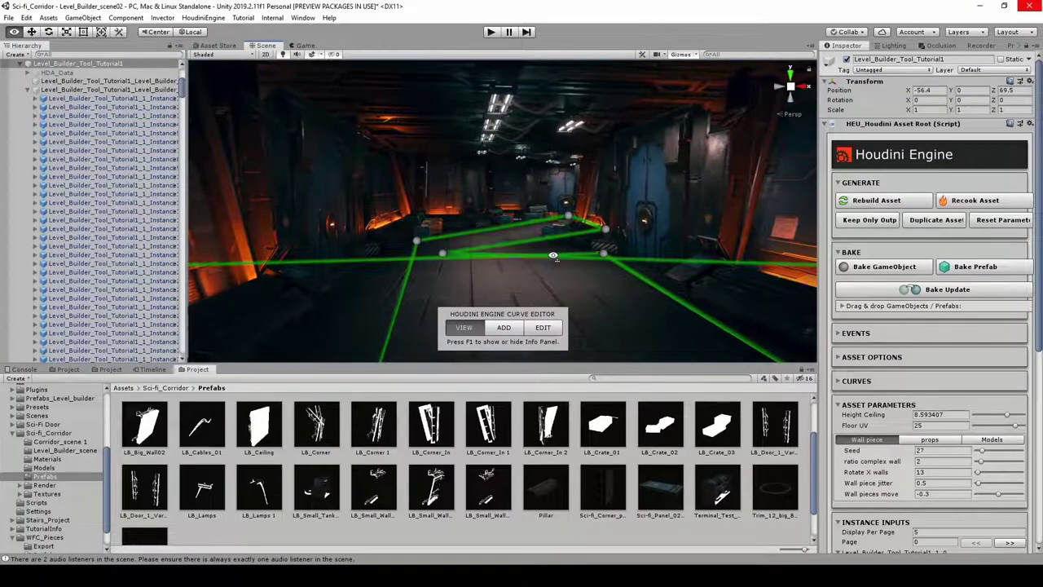
# Switch to Unity and examine the generated corridors, crates and doors from inside and from above
pyautogui.moveTo(553, 255); pyautogui.dragTo(522, 244, button='right')
pyautogui.moveTo(433, 192); pyautogui.dragTo(419, 147, button='right')
pyautogui.moveTo(479, 167); pyautogui.dragTo(486, 247, button='right')
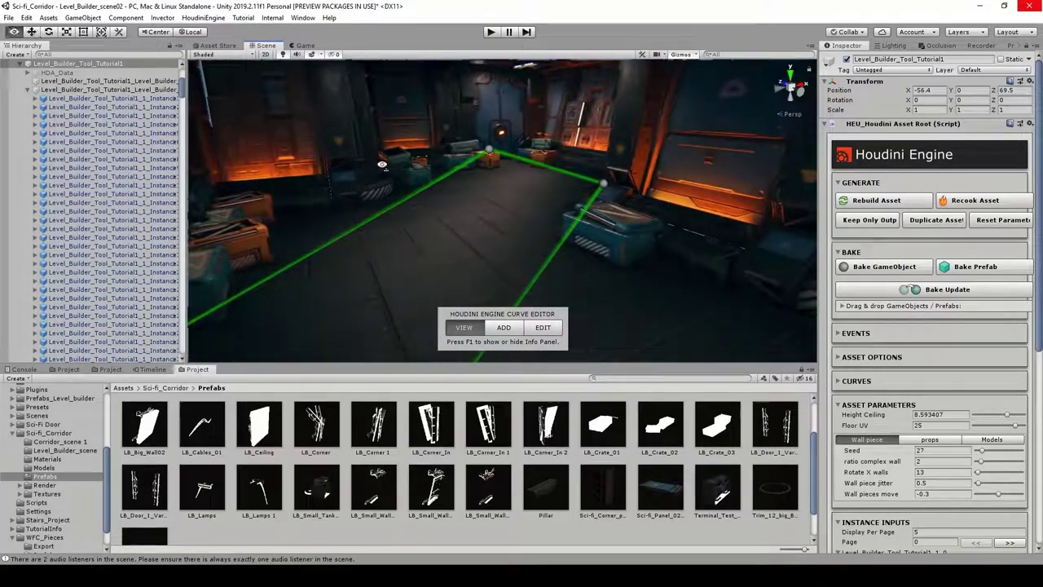
pyautogui.scroll(-3, 380, 166)
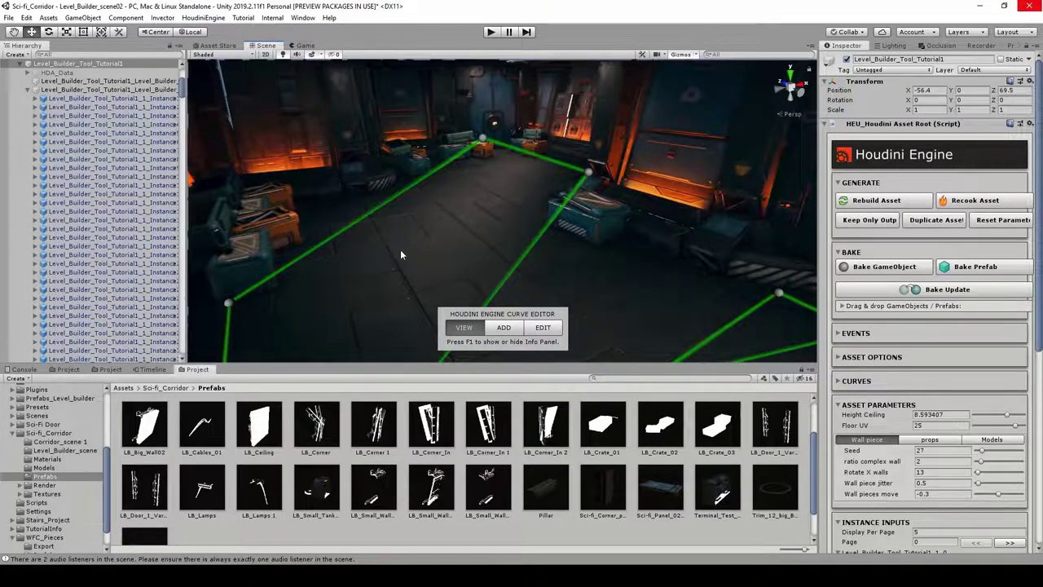
pyautogui.moveTo(411, 238); pyautogui.dragTo(572, 242, button='right')
pyautogui.press('w')
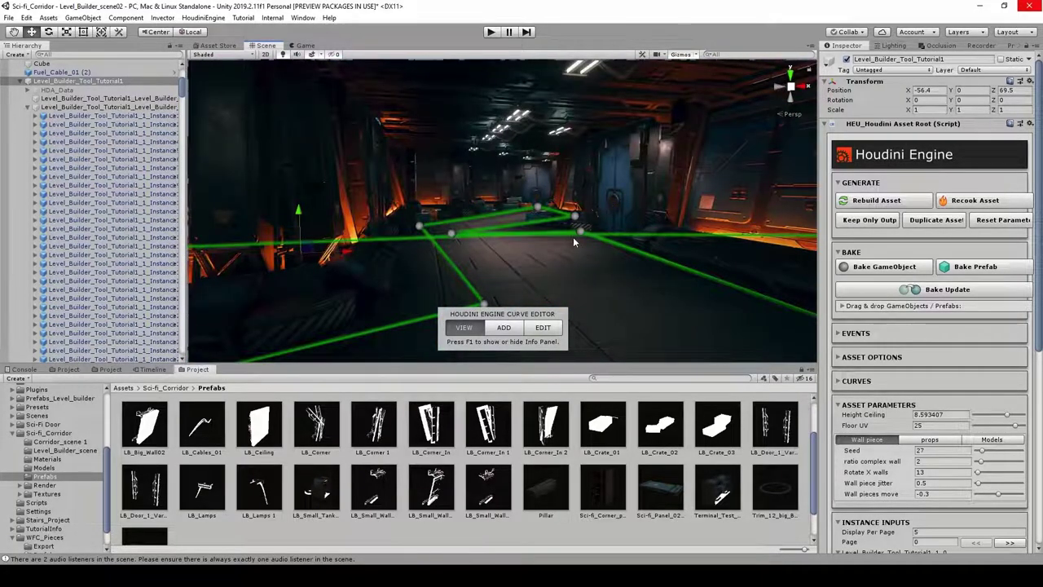
pyautogui.moveTo(573, 241); pyautogui.dragTo(557, 140, button='right')
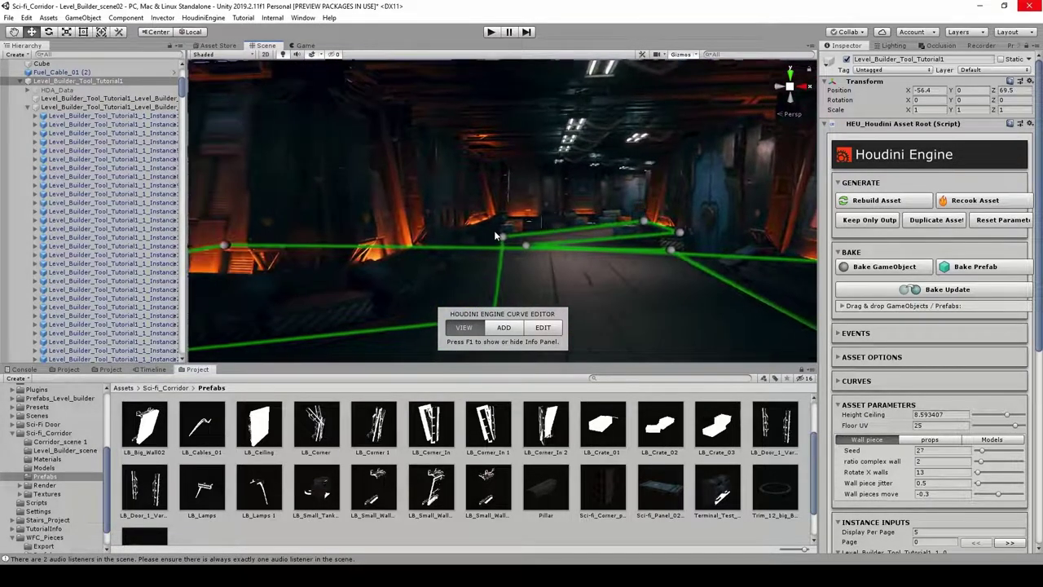
pyautogui.moveTo(666, 244); pyautogui.dragTo(656, 375, button='right')
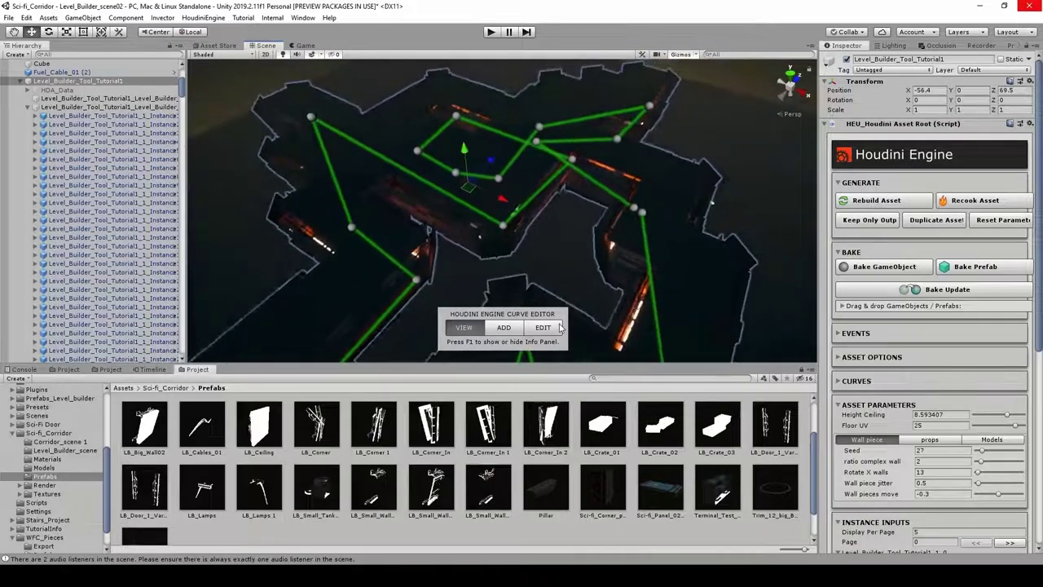
# Put the level curve in edit mode and move two of its points to reshape the corridor layout
pyautogui.click(543, 327)
pyautogui.click(644, 214)
pyautogui.moveTo(655, 227); pyautogui.dragTo(717, 230, button='right')
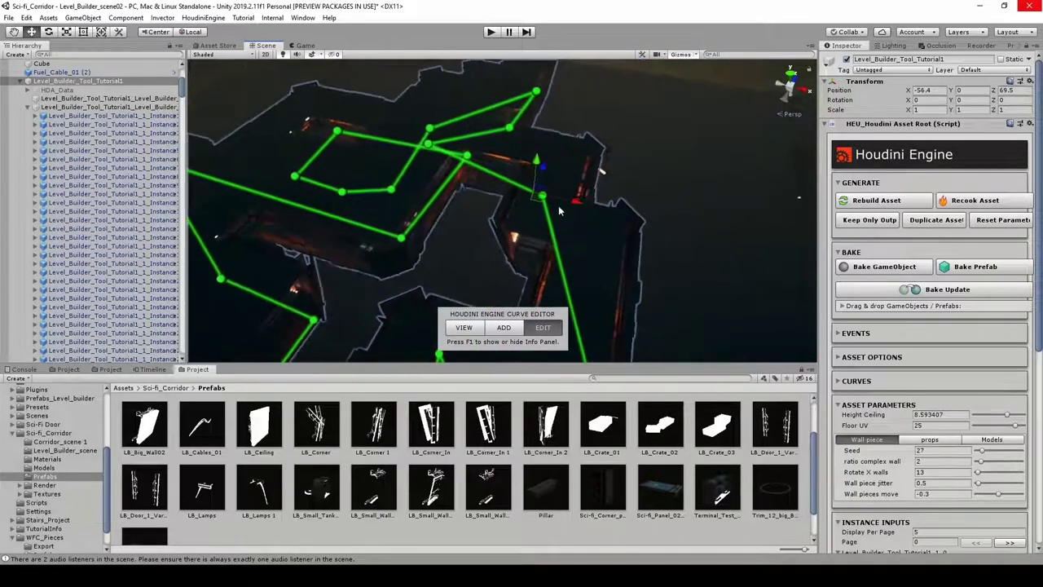
pyautogui.click(554, 205)
pyautogui.moveTo(557, 210); pyautogui.dragTo(667, 208)
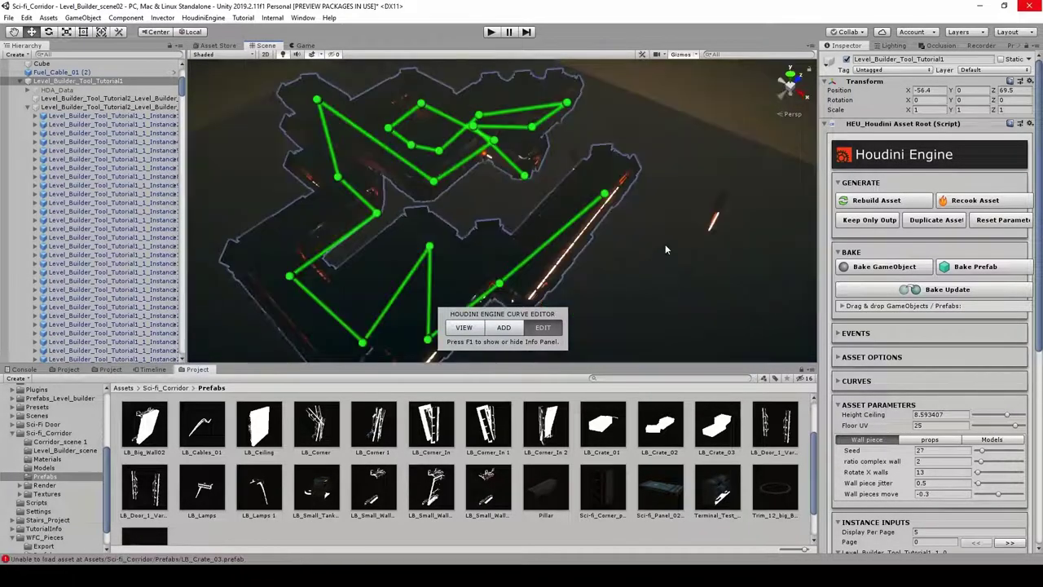
pyautogui.moveTo(665, 244); pyautogui.dragTo(598, 204)
pyautogui.moveTo(616, 281); pyautogui.dragTo(607, 348)
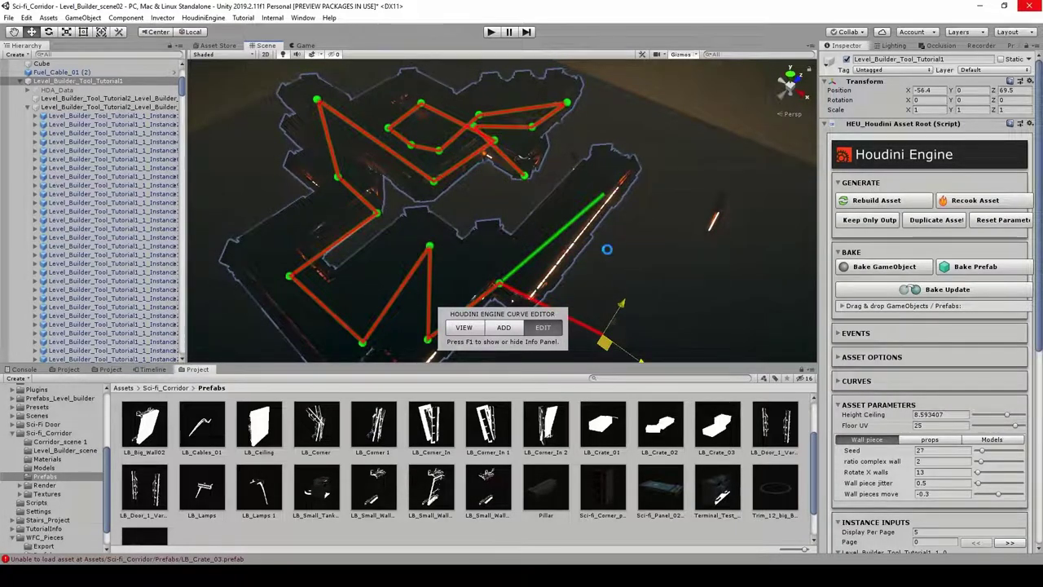
# Examine the regenerated rooms from inside, checking the doors, walls and crates around the curve
pyautogui.moveTo(607, 249); pyautogui.dragTo(475, 211, button='right')
pyautogui.keyDown('alt'); pyautogui.moveTo(475, 210); pyautogui.dragTo(682, 178); pyautogui.keyUp('alt')
pyautogui.scroll(-1, 683, 177)
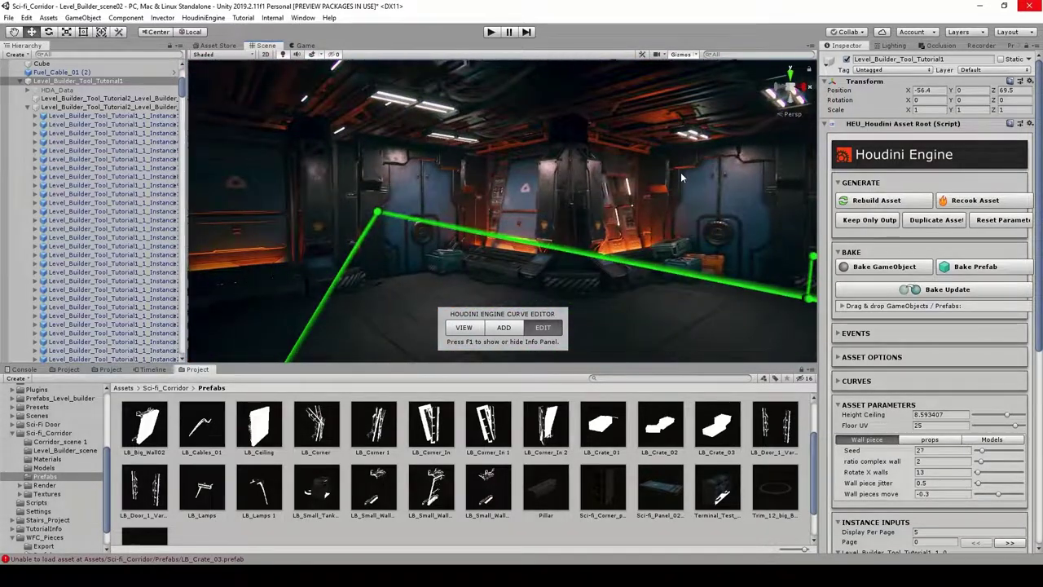
pyautogui.moveTo(580, 149); pyautogui.dragTo(605, 193, button='right')
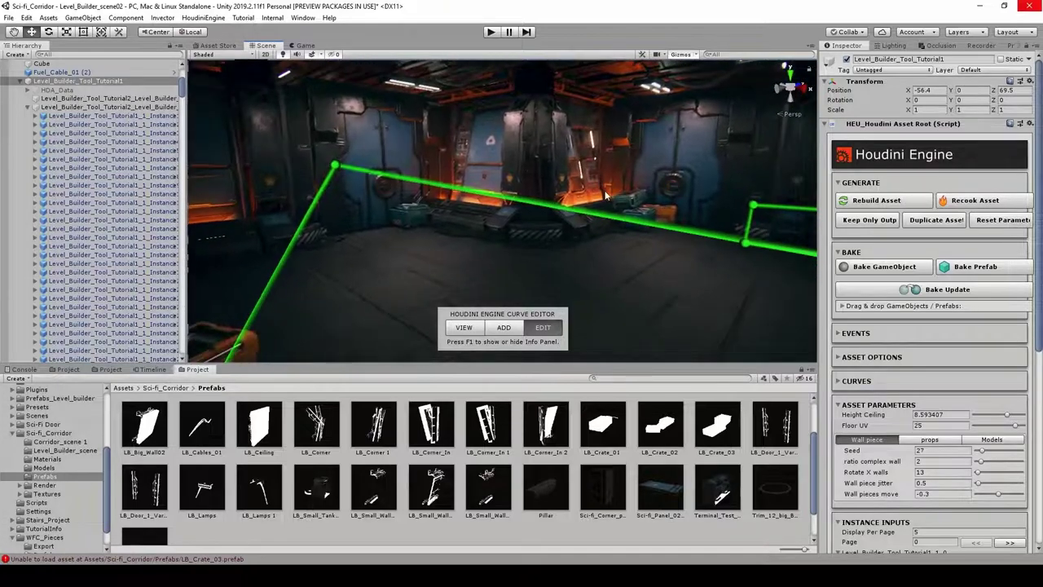
pyautogui.keyDown('alt'); pyautogui.moveTo(605, 195); pyautogui.dragTo(639, 299); pyautogui.keyUp('alt')
pyautogui.press('s')
pyautogui.scroll(3, 643, 301)
pyautogui.moveTo(639, 300); pyautogui.dragTo(648, 314, button='right')
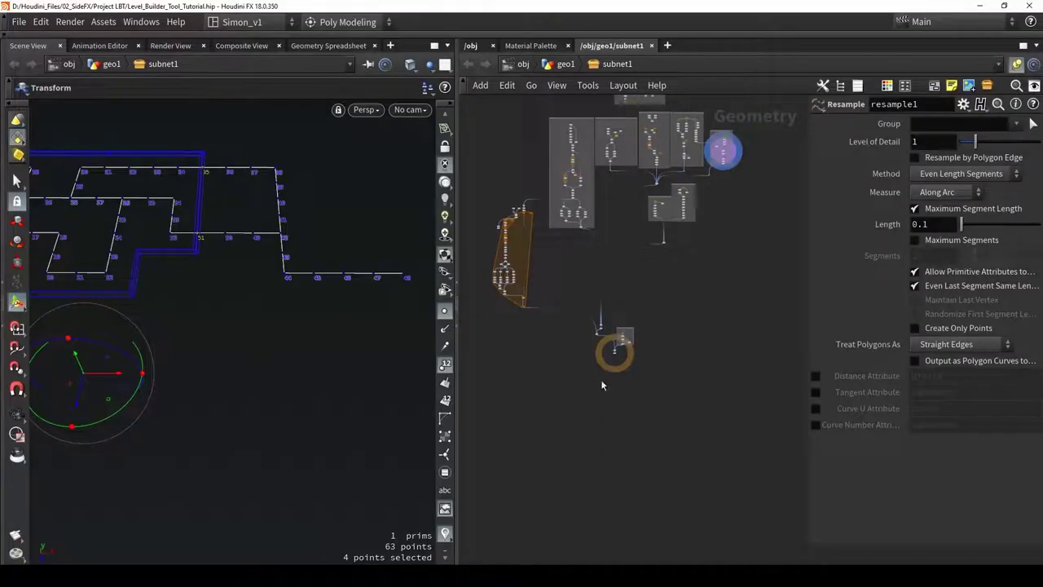
# Return to Houdini and move output0 further below merge4 to make room in the chain
pyautogui.scroll(-3, 624, 346)
pyautogui.scroll(3, 629, 352)
pyautogui.scroll(4, 632, 356)
pyautogui.moveTo(624, 344); pyautogui.dragTo(627, 267, button='middle')
pyautogui.scroll(-2, 624, 291)
pyautogui.moveTo(617, 240); pyautogui.dragTo(617, 441)
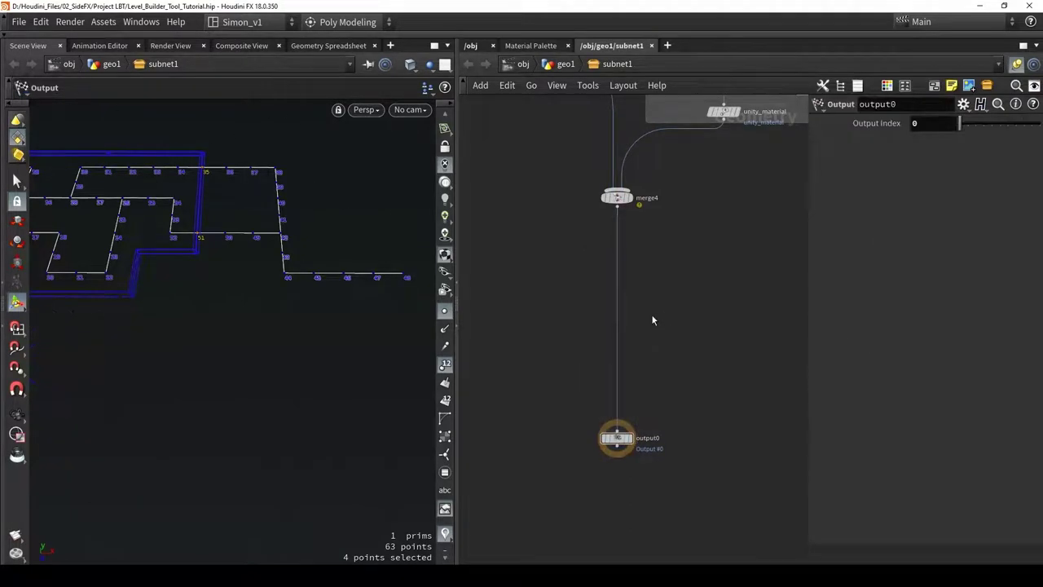
# Insert a Switch node between merge4 and output0 and line the nodes up
pyautogui.press('Tab')
pyautogui.write('sw')
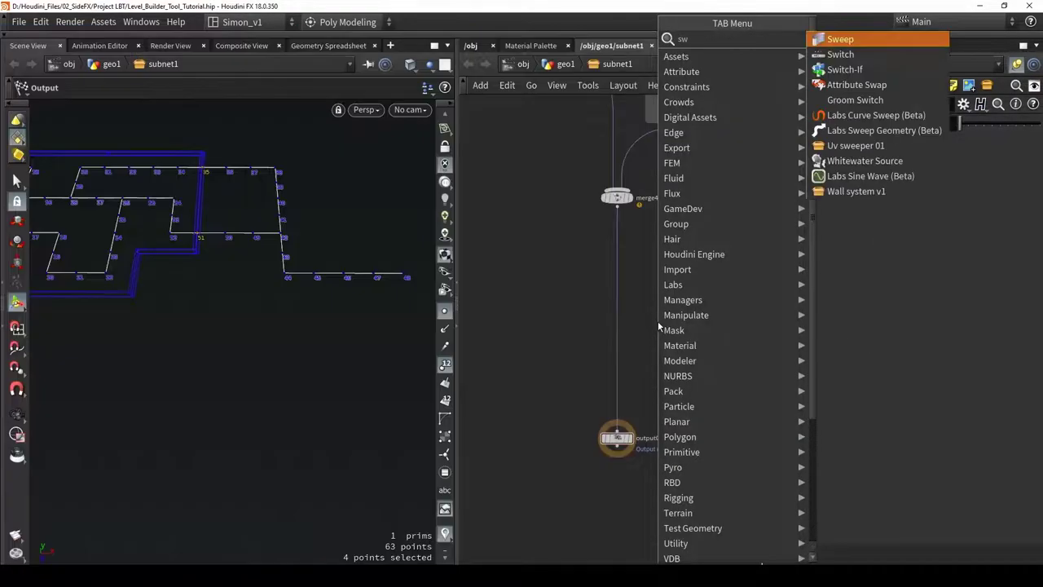
pyautogui.click(840, 54)
pyautogui.click(617, 340)
pyautogui.scroll(3, 623, 351)
pyautogui.scroll(-5, 626, 359)
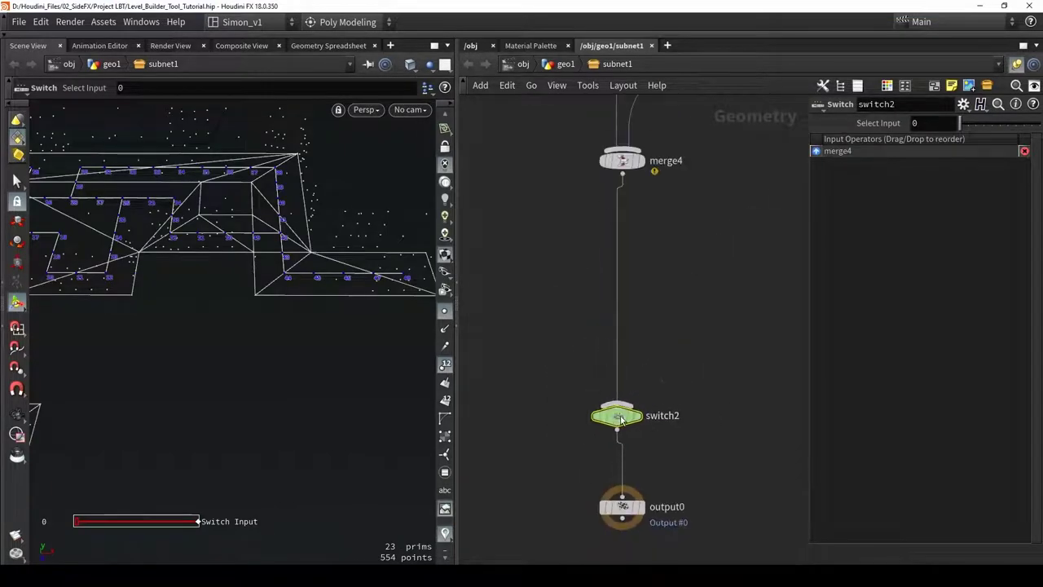
pyautogui.scroll(-2, 631, 259)
pyautogui.moveTo(612, 139); pyautogui.dragTo(608, 143)
pyautogui.moveTo(610, 348); pyautogui.dragTo(615, 354)
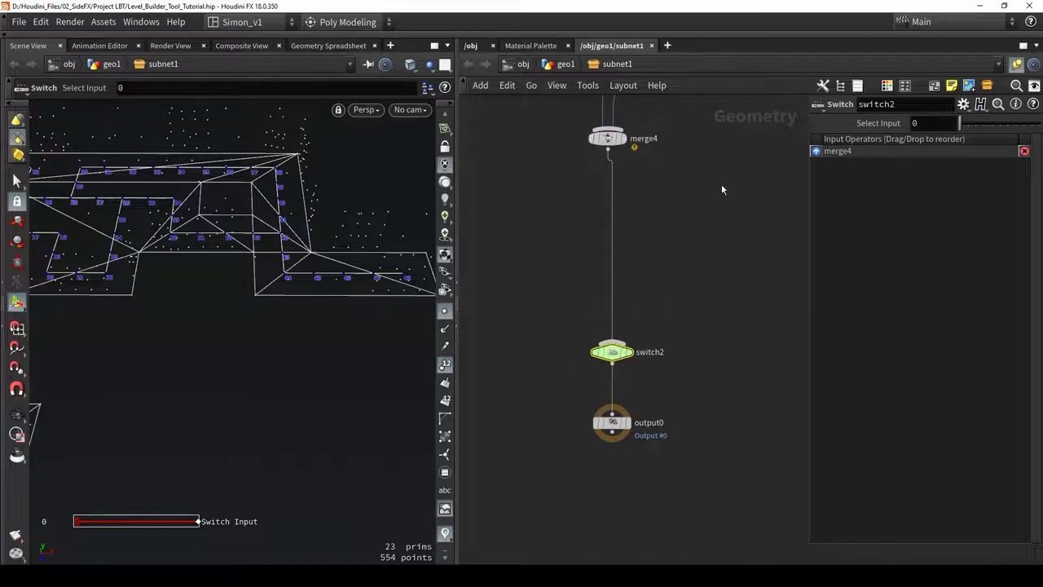
# Rename the new Switch node as builder_mode
pyautogui.moveTo(724, 252); pyautogui.dragTo(696, 266, button='middle')
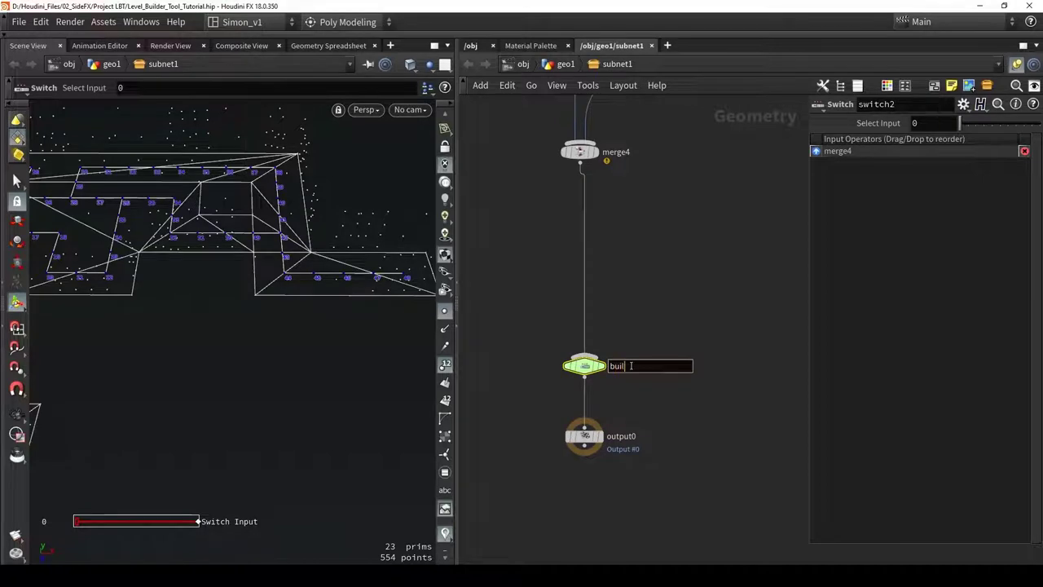
pyautogui.write('er_mode')
pyautogui.press('Return')
# Duplicate the object merge that reads ../OUT_GroundPlane, place the copy beside merge4 and display it
pyautogui.scroll(-3, 651, 315)
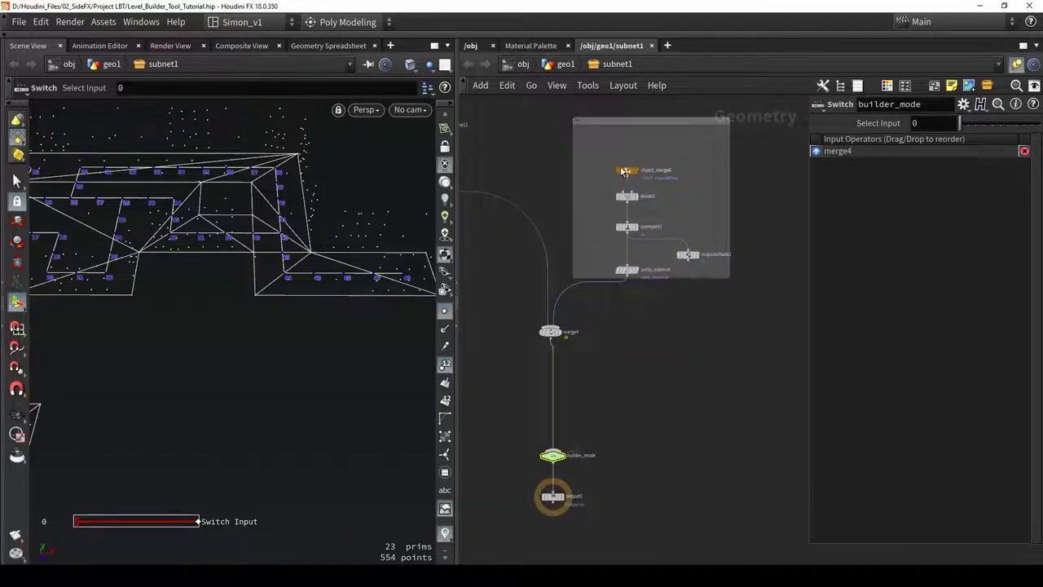
pyautogui.keyDown('alt'); pyautogui.moveTo(627, 171); pyautogui.dragTo(649, 350); pyautogui.keyUp('alt')
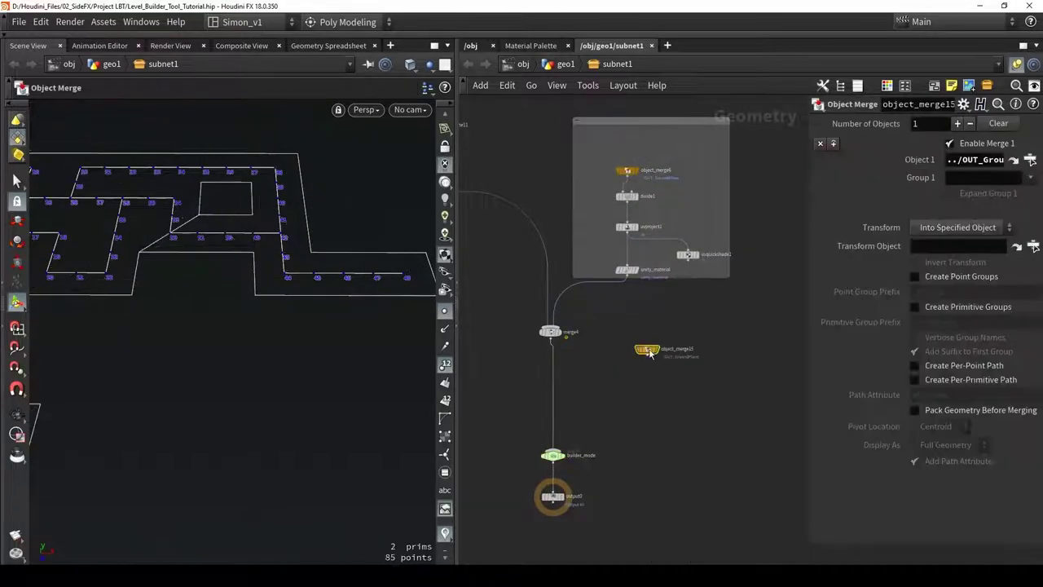
pyautogui.scroll(3, 660, 360)
pyautogui.click(661, 362)
pyautogui.scroll(-2, 668, 354)
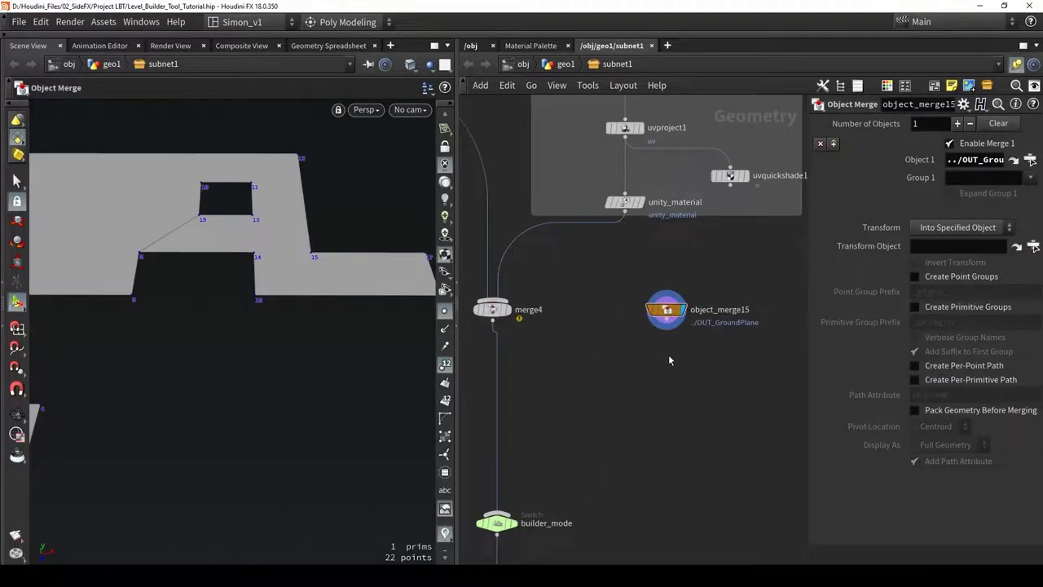
# Add a PolyExtrude node below object_merge15, connect it to that node and display its result
pyautogui.scroll(1, 668, 355)
pyautogui.press('Tab')
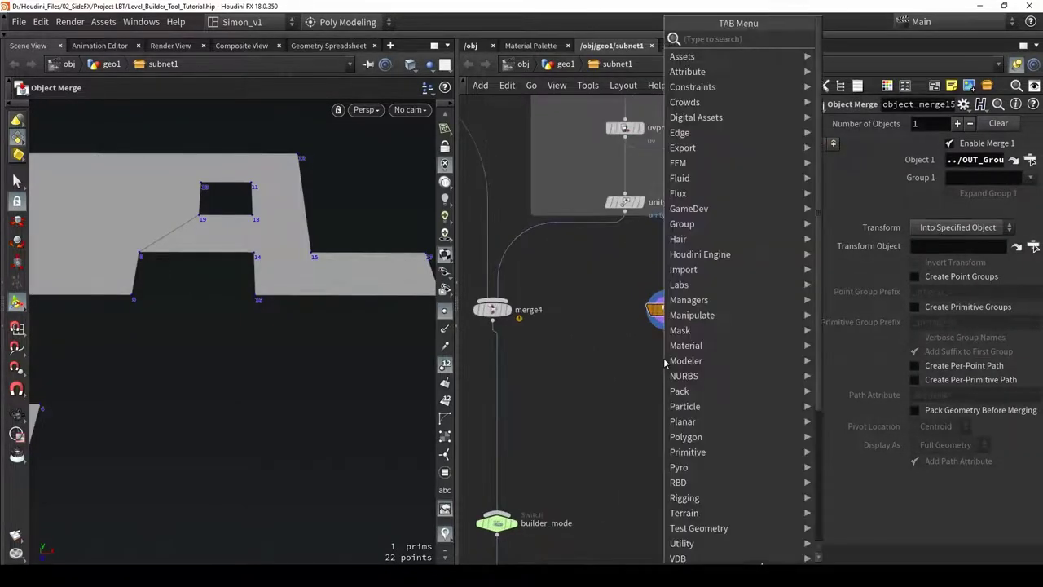
pyautogui.write('extr')
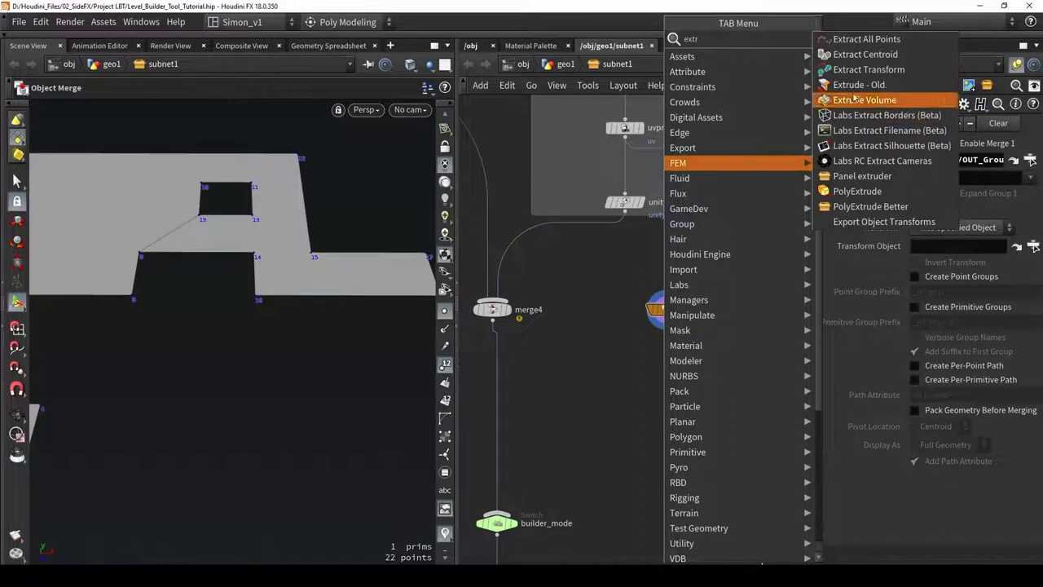
pyautogui.click(857, 190)
pyautogui.click(670, 356)
pyautogui.scroll(2, 675, 322)
pyautogui.moveTo(663, 317); pyautogui.dragTo(653, 358)
pyautogui.click(686, 371)
# Extrude the ground plane by about 7.69, outputting the back faces and leaving out the front faces
pyautogui.keyDown('alt'); pyautogui.moveTo(230, 249); pyautogui.dragTo(275, 234, button='middle'); pyautogui.keyUp('alt')
pyautogui.scroll(-2, 275, 235)
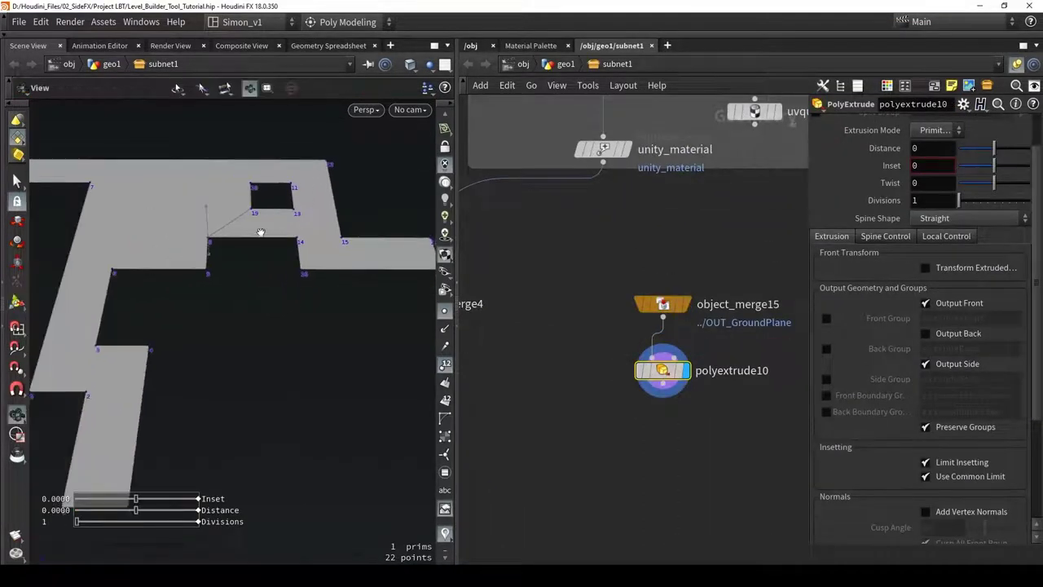
pyautogui.moveTo(206, 211); pyautogui.dragTo(260, 201)
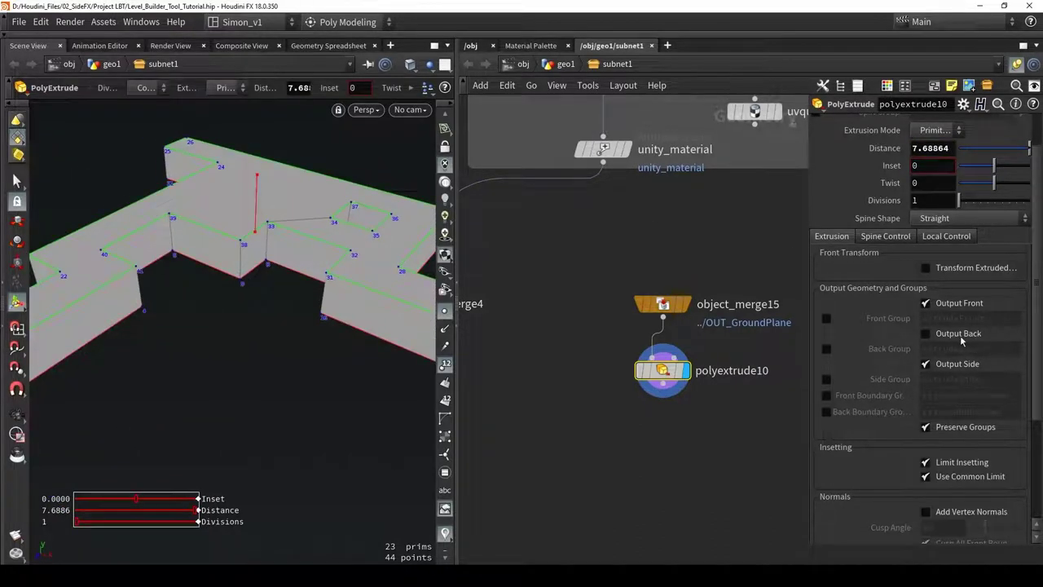
pyautogui.keyDown('alt'); pyautogui.moveTo(314, 322); pyautogui.dragTo(318, 289); pyautogui.keyUp('alt')
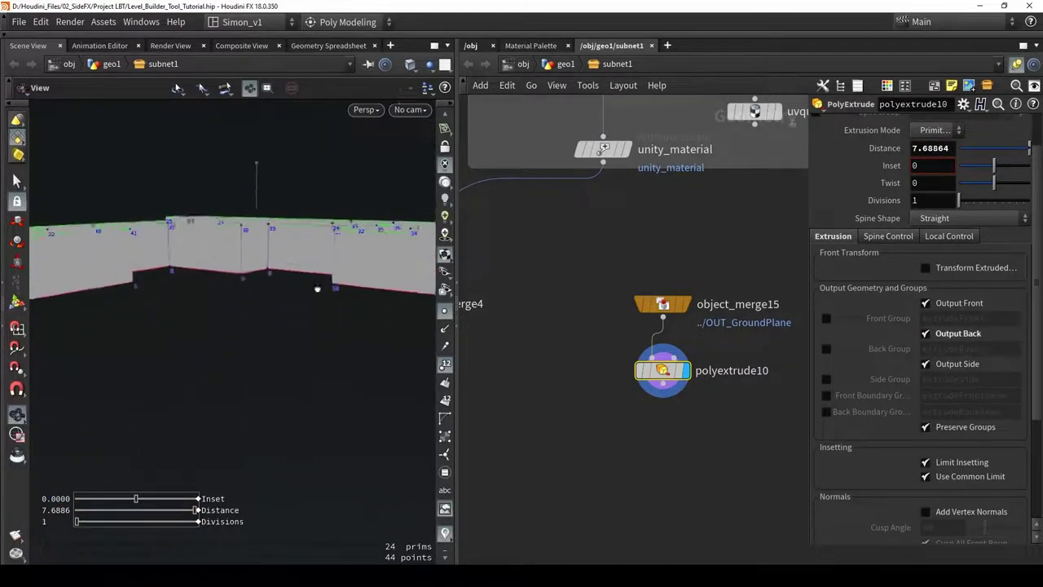
pyautogui.click(957, 367)
pyautogui.click(958, 304)
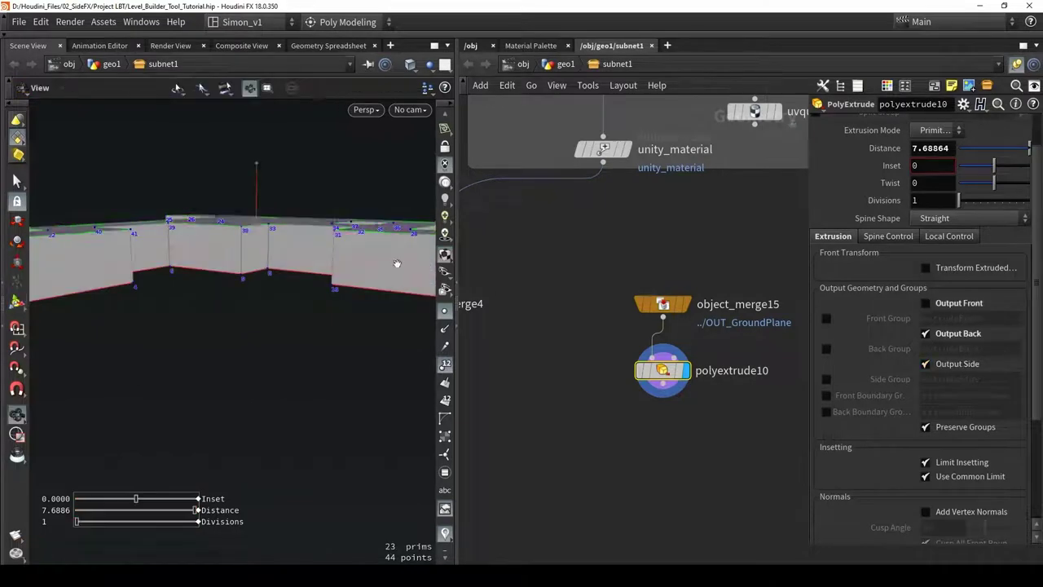
pyautogui.keyDown('alt'); pyautogui.moveTo(396, 264); pyautogui.dragTo(364, 280); pyautogui.keyUp('alt')
pyautogui.keyDown('alt'); pyautogui.moveTo(363, 280); pyautogui.dragTo(228, 288, button='right'); pyautogui.keyUp('alt')
pyautogui.keyDown('alt'); pyautogui.moveTo(228, 288); pyautogui.dragTo(284, 226); pyautogui.keyUp('alt')
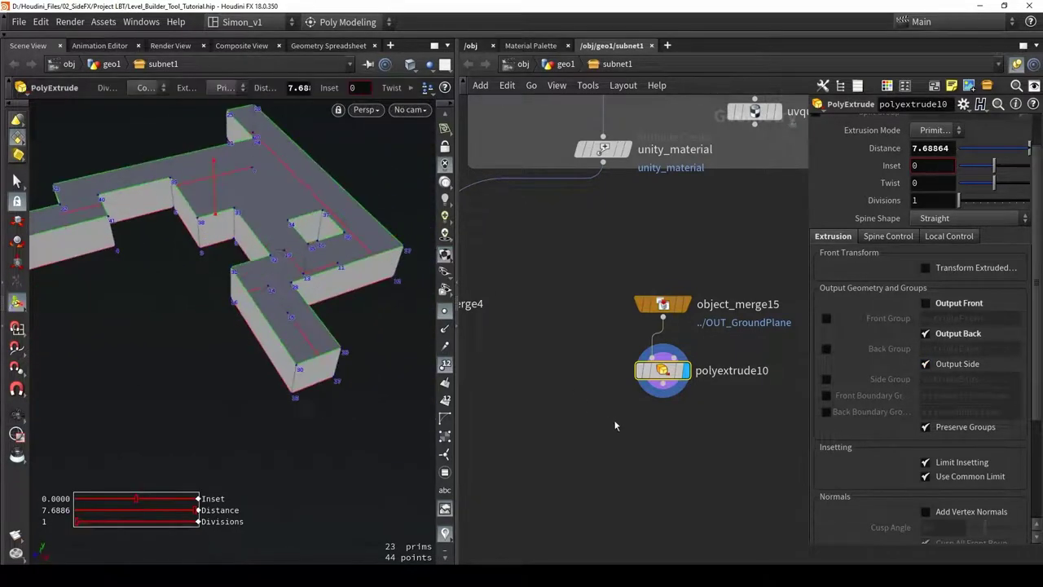
# Add a PolyBevel node after polyextrude10 with a distance of 1 and 2 divisions
pyautogui.press('Tab')
pyautogui.write('beve')
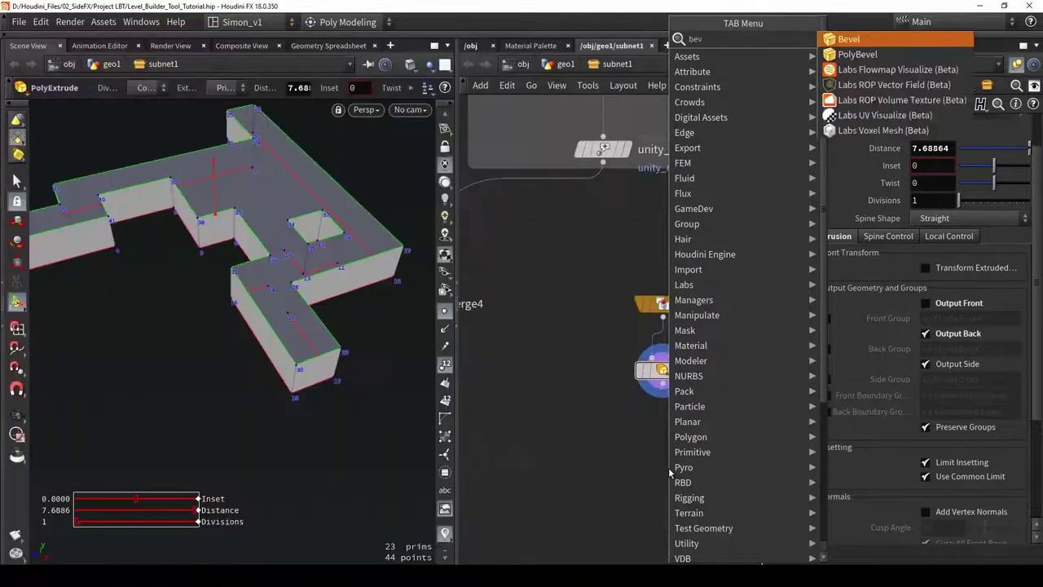
pyautogui.press('Return')
pyautogui.click(648, 438)
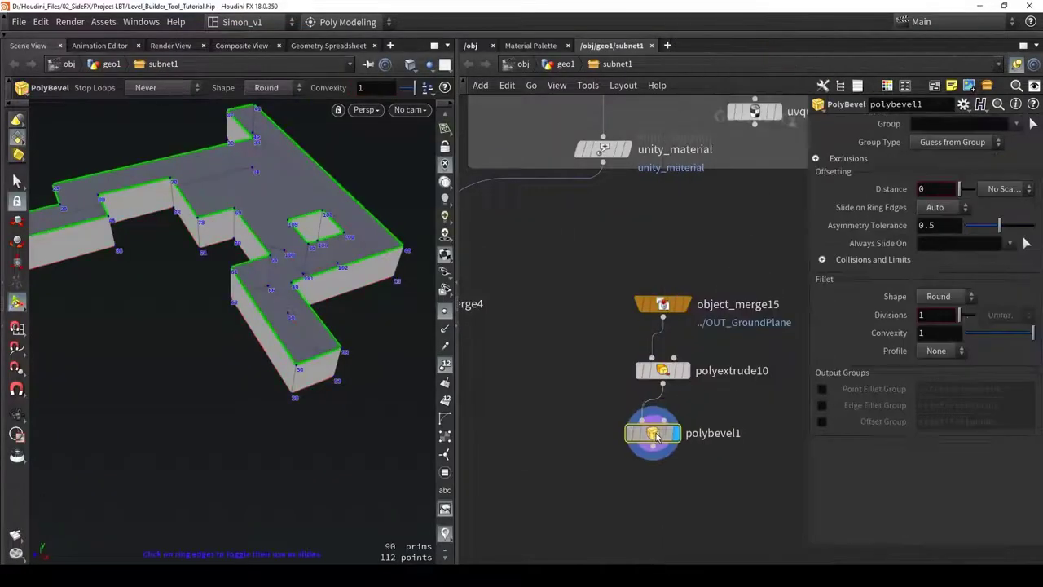
pyautogui.moveTo(647, 438); pyautogui.dragTo(662, 422)
pyautogui.moveTo(961, 189); pyautogui.dragTo(978, 195)
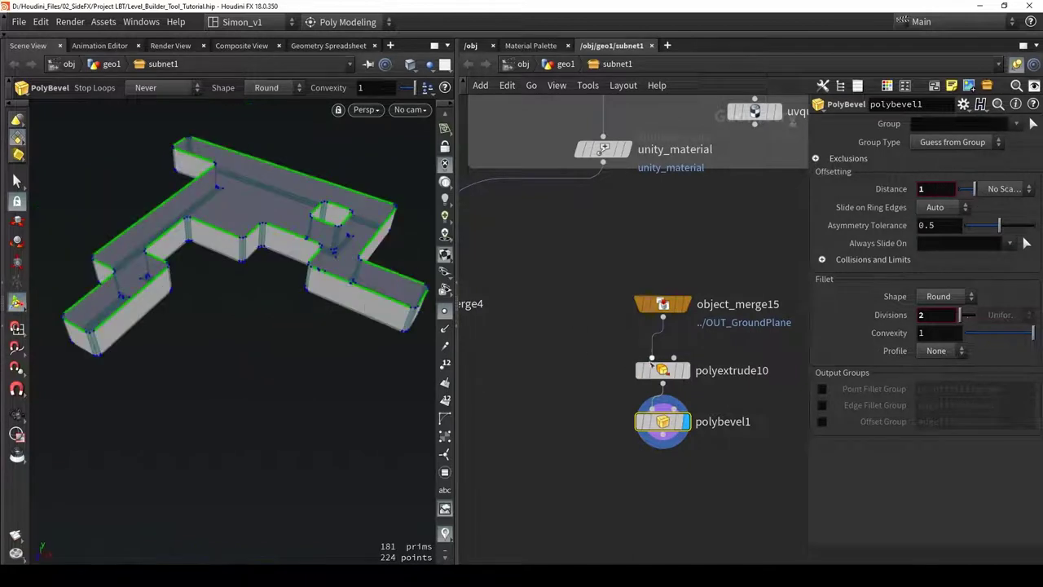
# Compare the extrusion with and without its front faces by toggling Output Front on polyextrude10
pyautogui.click(664, 372)
pyautogui.click(936, 307)
pyautogui.click(937, 306)
pyautogui.click(936, 306)
pyautogui.click(936, 307)
pyautogui.click(936, 307)
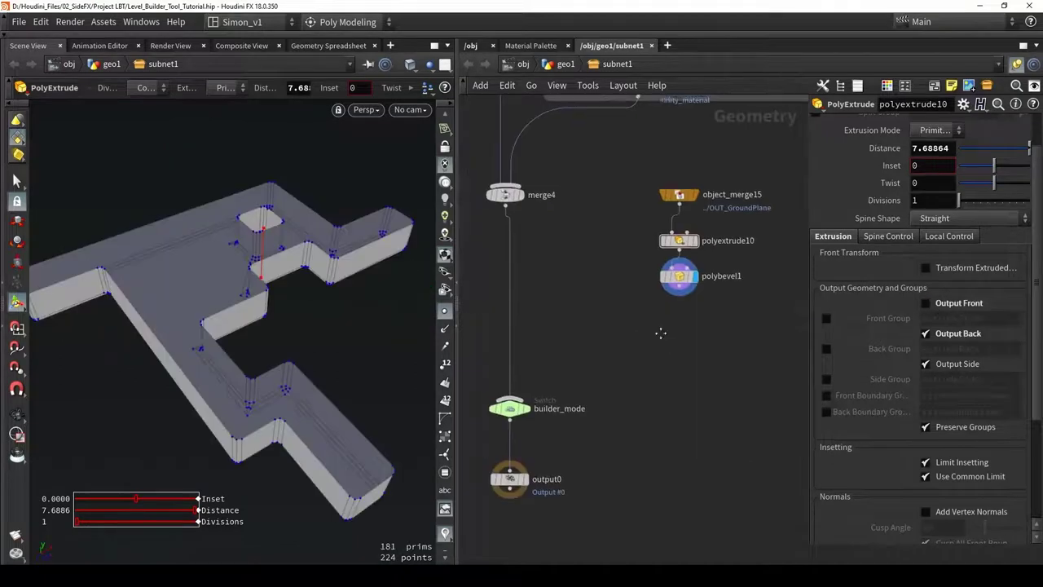
# Duplicate the uvproject1 and unity_material nodes from the ground geometry network and place the copies below polybevel1
pyautogui.moveTo(661, 333); pyautogui.dragTo(612, 425, button='middle')
pyautogui.scroll(-2, 610, 421)
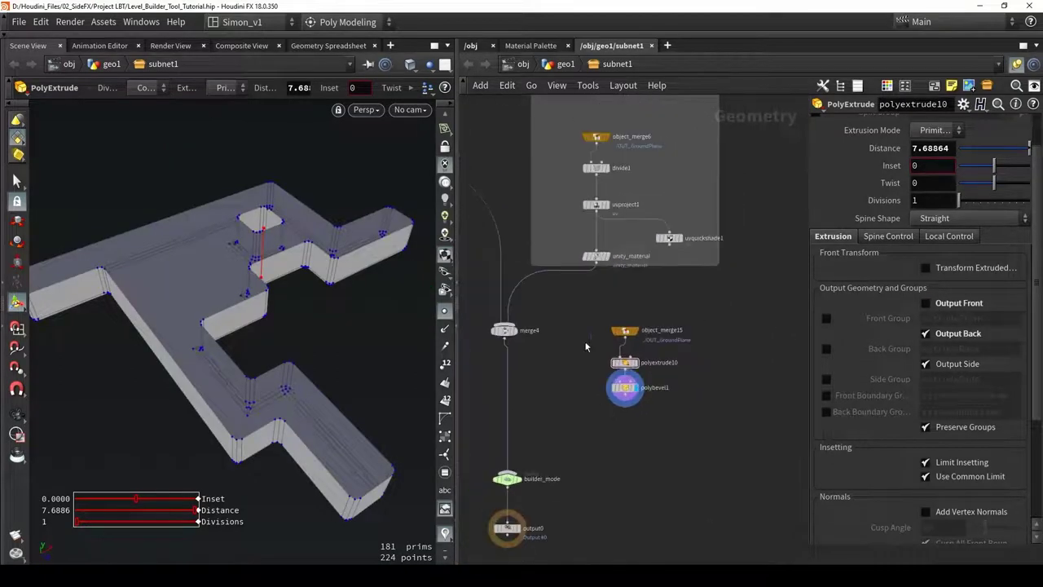
pyautogui.scroll(2, 601, 246)
pyautogui.moveTo(594, 265); pyautogui.dragTo(595, 256)
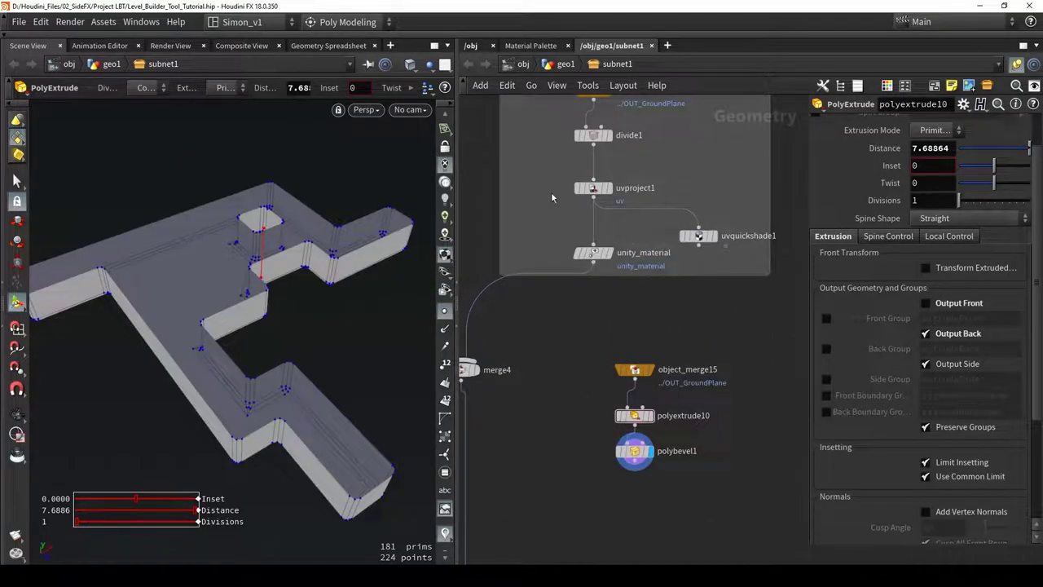
pyautogui.click(605, 258)
pyautogui.moveTo(603, 327); pyautogui.dragTo(603, 282, button='middle')
pyautogui.keyDown('shift'); pyautogui.click(595, 147); pyautogui.keyUp('shift')
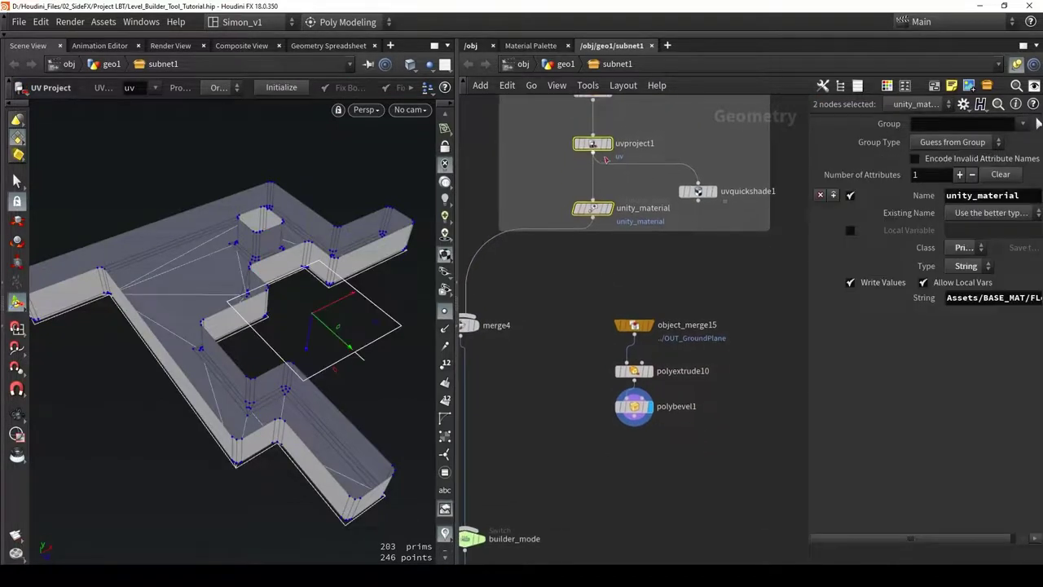
pyautogui.keyDown('alt'); pyautogui.moveTo(595, 150); pyautogui.dragTo(636, 459); pyautogui.keyUp('alt')
# Connect polybevel1 to the copied UV project node and display the copied unity_material1 node at the chain's end
pyautogui.moveTo(586, 418); pyautogui.dragTo(550, 326, button='middle')
pyautogui.click(592, 359)
pyautogui.scroll(3, 578, 338)
pyautogui.moveTo(603, 314); pyautogui.dragTo(607, 363)
pyautogui.click(627, 361)
pyautogui.keyDown('alt'); pyautogui.moveTo(318, 272); pyautogui.dragTo(265, 245); pyautogui.keyUp('alt')
pyautogui.click(626, 415)
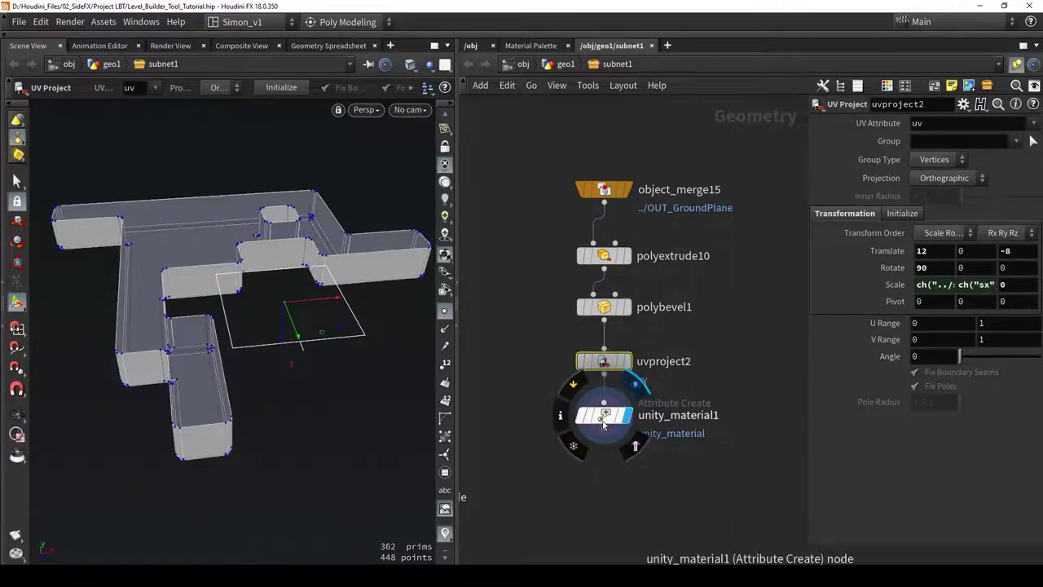
# Set the material string of unity_material1 to Assets/BASE_MAT/Unlit_color.mat
pyautogui.click(599, 417)
pyautogui.moveTo(508, 334); pyautogui.dragTo(526, 298, button='middle')
pyautogui.scroll(-2, 526, 296)
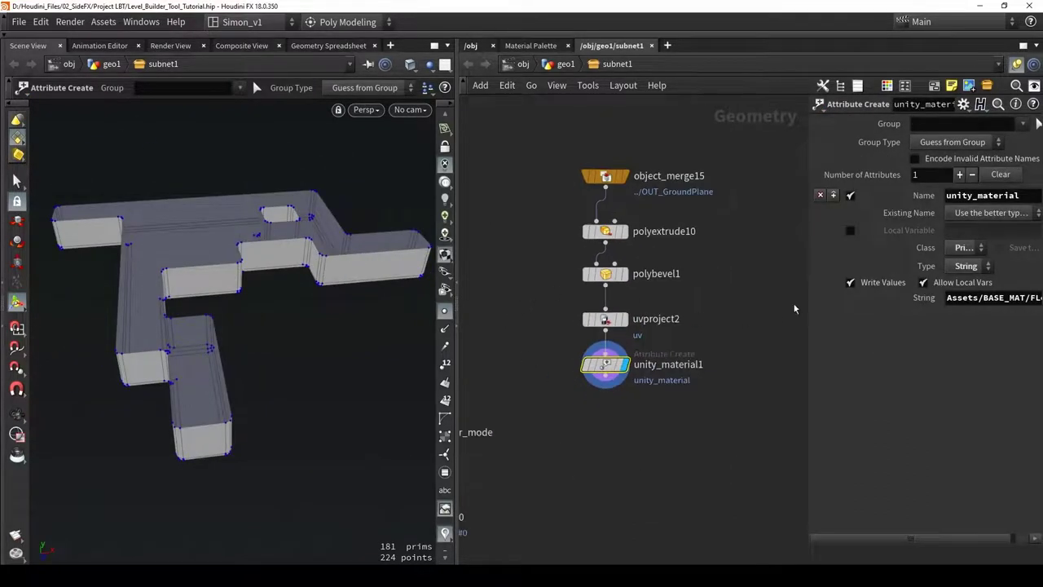
pyautogui.moveTo(806, 297); pyautogui.dragTo(755, 297)
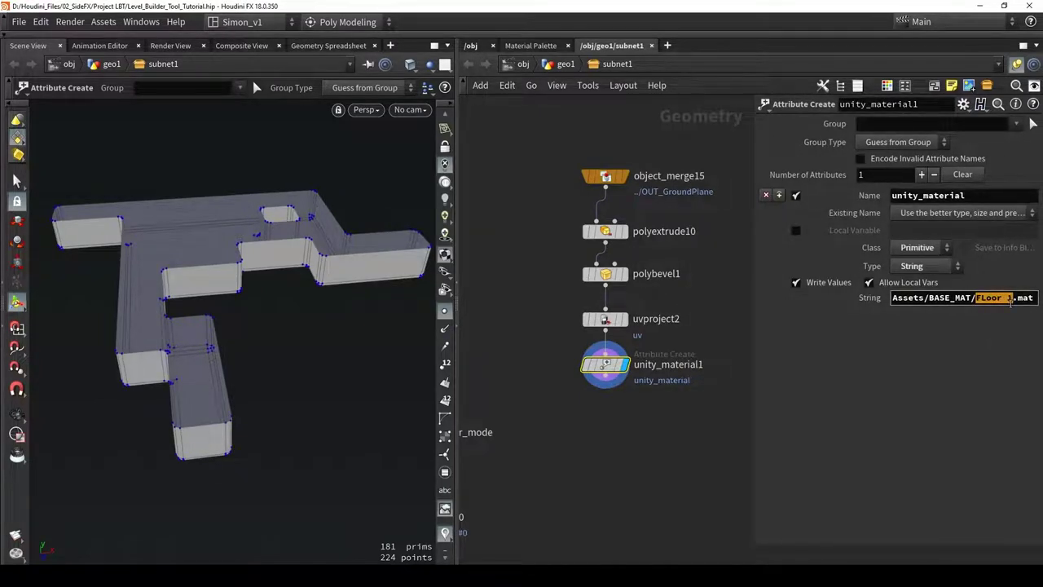
# Connect unity_material1 as the second input of the builder_mode switch
pyautogui.scroll(-4, 630, 456)
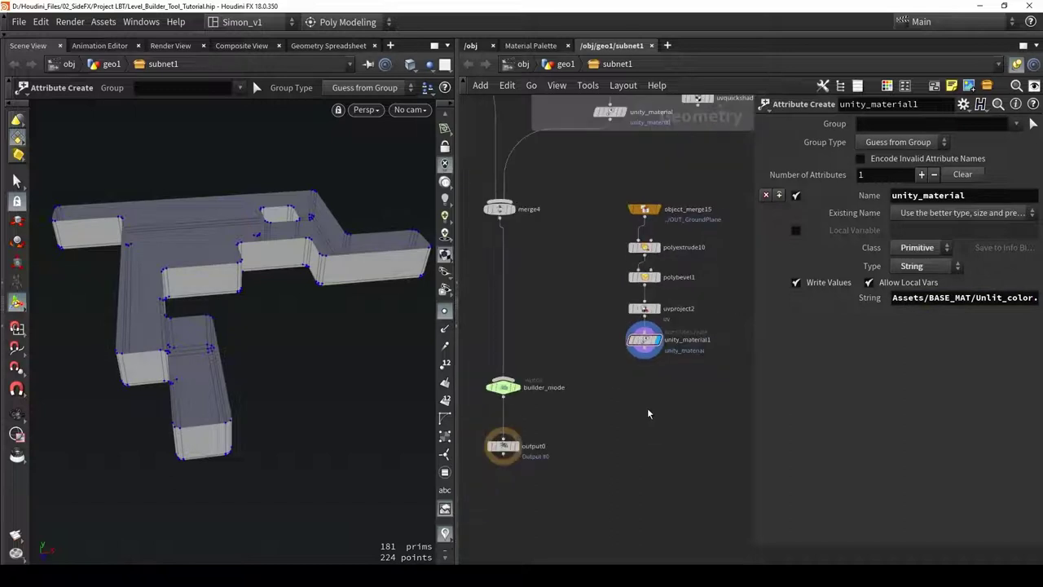
pyautogui.moveTo(664, 352); pyautogui.dragTo(538, 383)
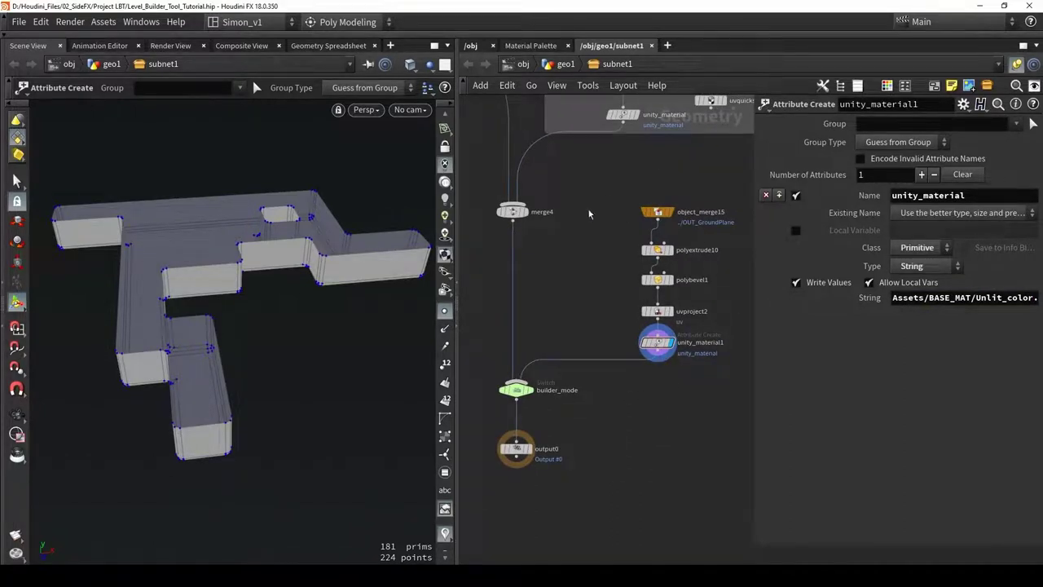
pyautogui.moveTo(574, 490); pyautogui.dragTo(494, 354)
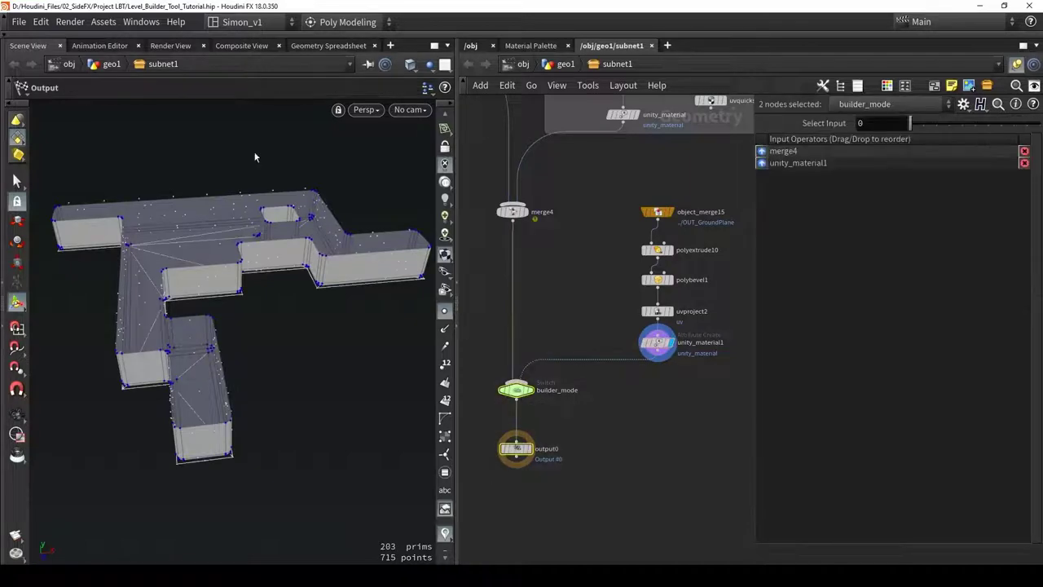
# Open the type properties of the level builder asset and add a toggle parameter above Height Ceiling
pyautogui.click(114, 24)
pyautogui.moveTo(175, 99)
pyautogui.click(306, 109)
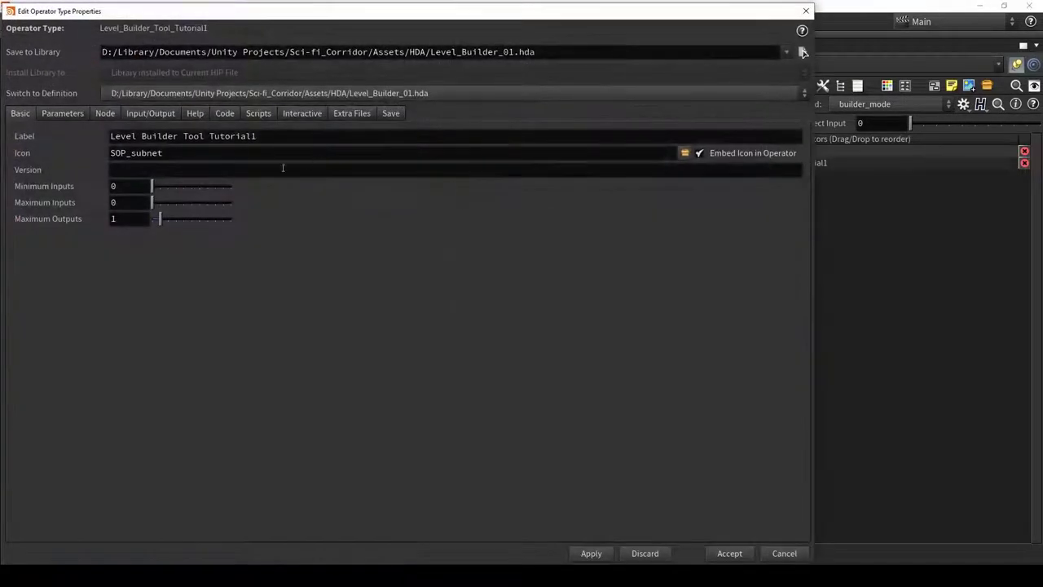
pyautogui.click(59, 113)
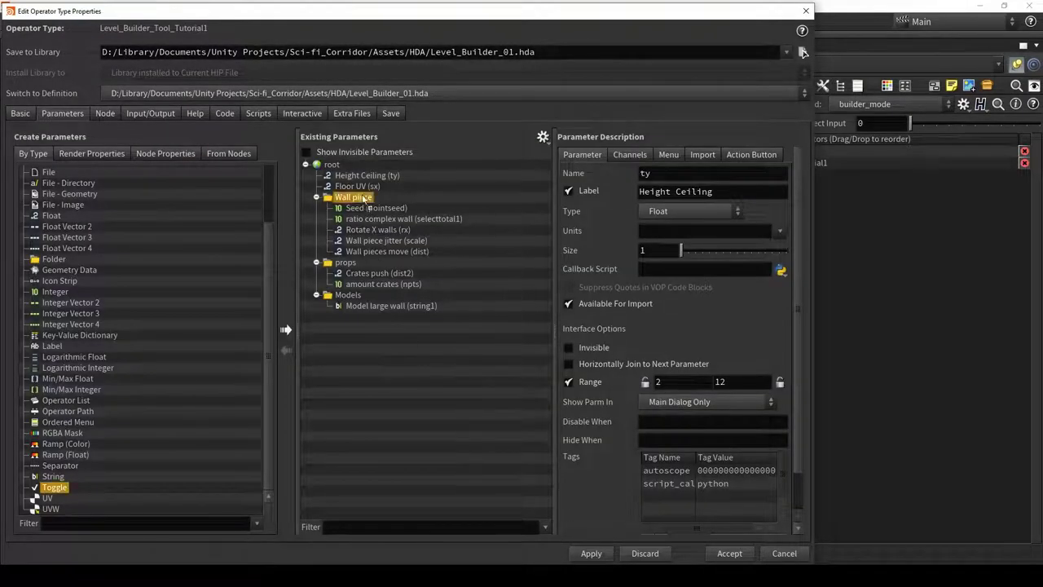
pyautogui.moveTo(357, 178); pyautogui.dragTo(355, 170)
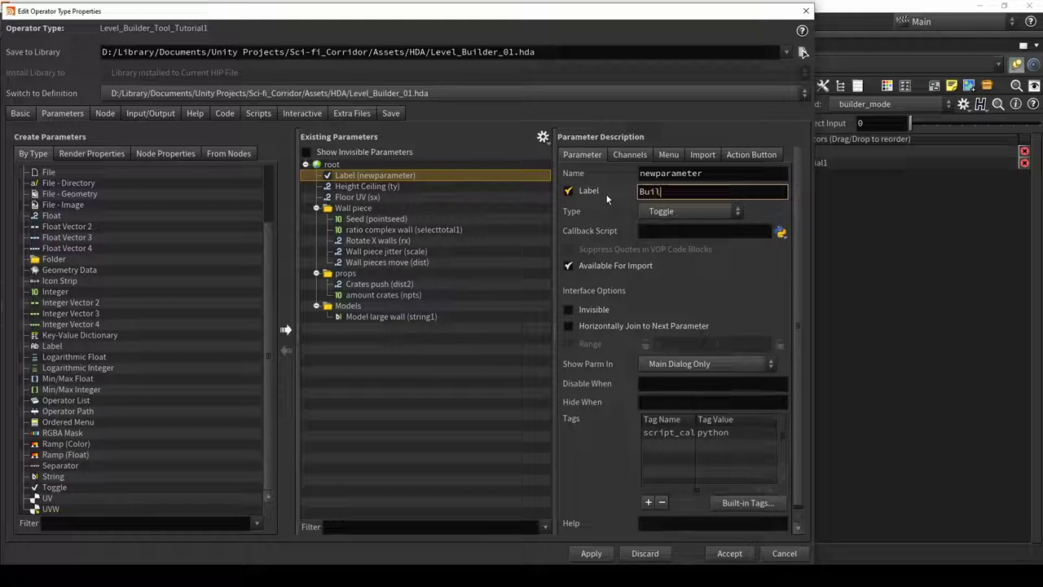
# Label the new toggle Builder mode, name it T_Builder and accept the parameter changes
pyautogui.write('Builder mode')
pyautogui.press('Return')
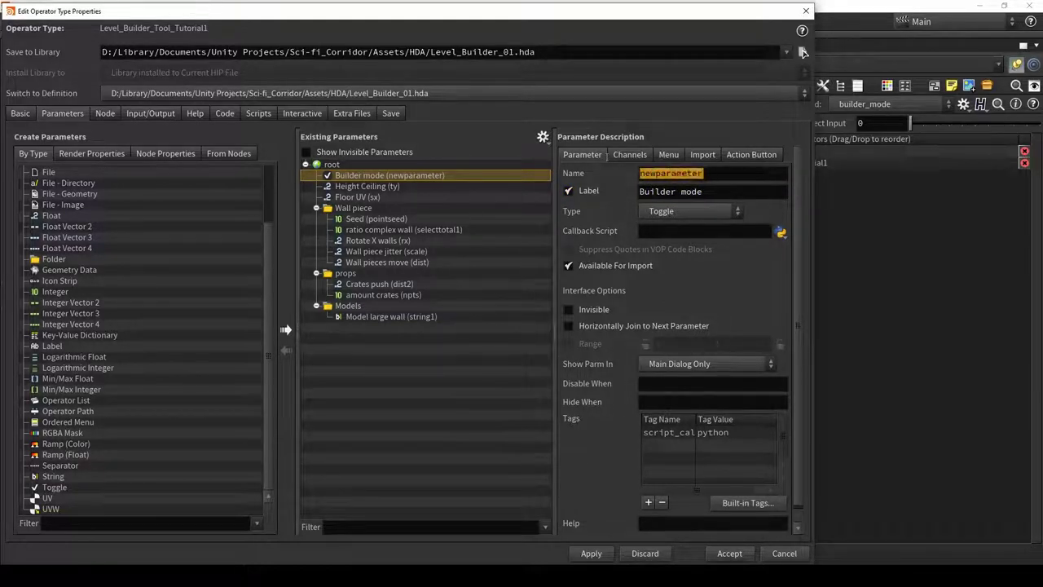
pyautogui.write('T_')
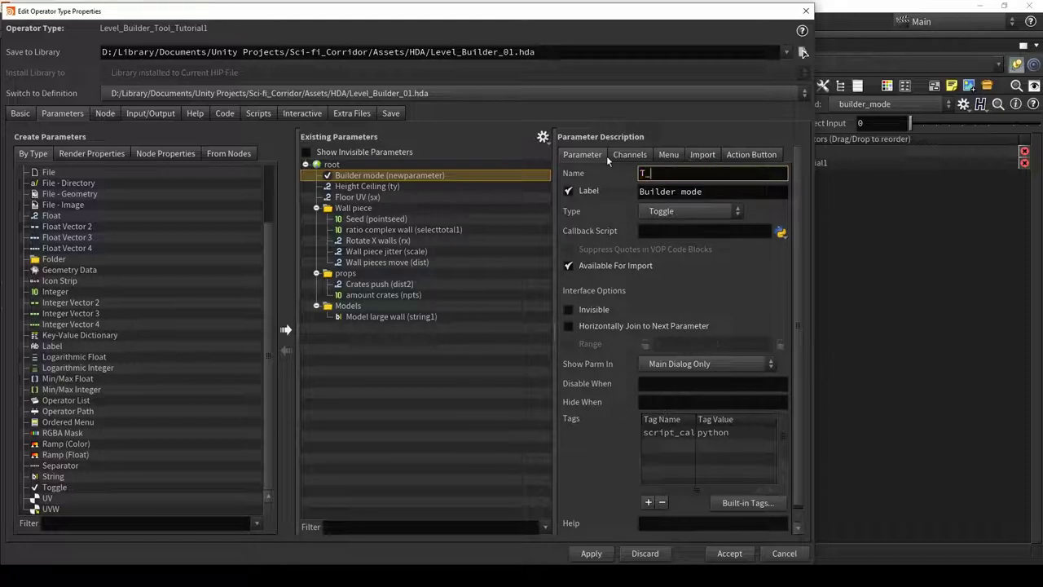
pyautogui.write('Builder')
pyautogui.press('Return')
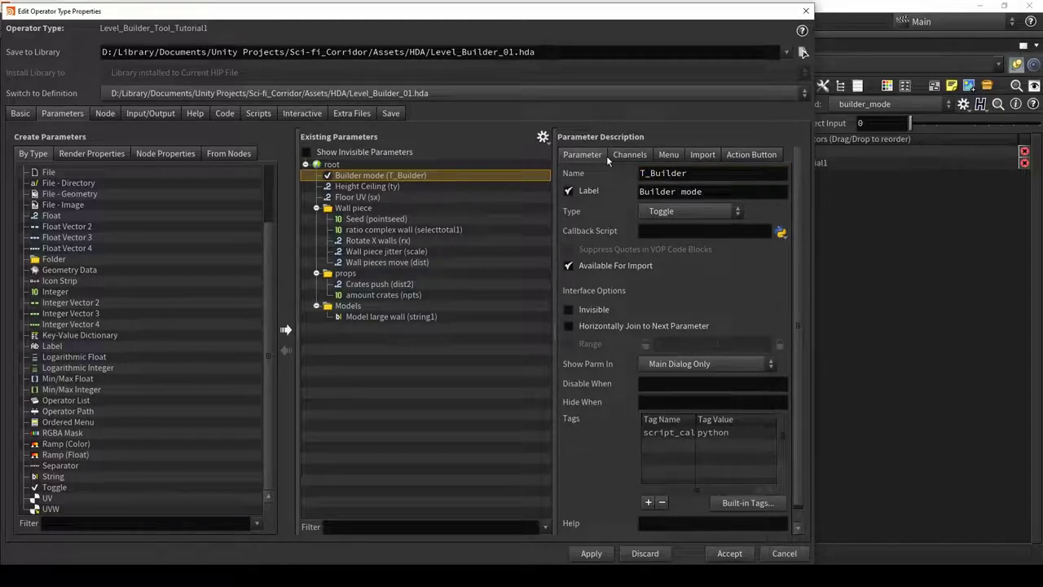
pyautogui.click(728, 554)
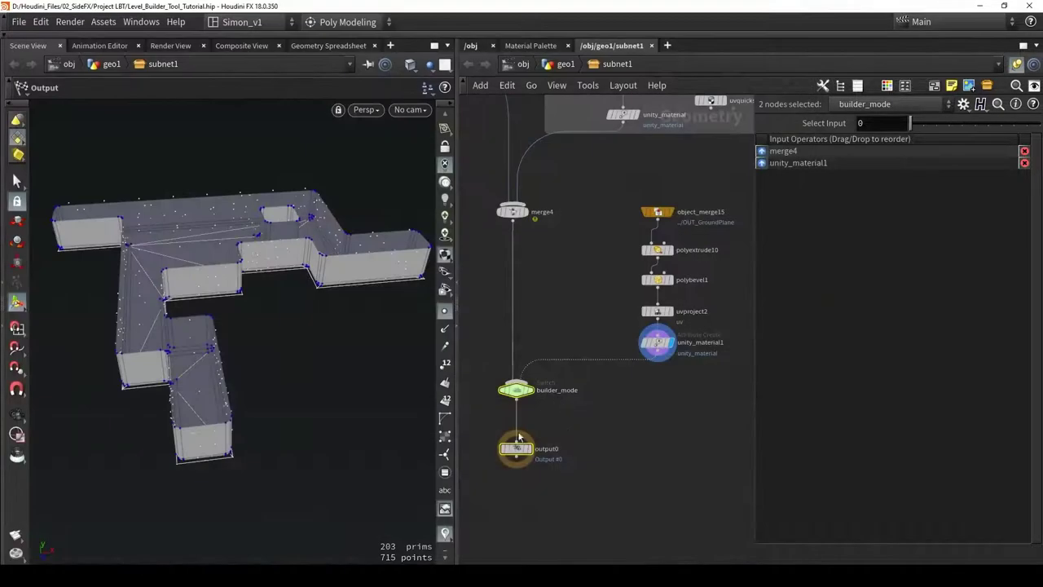
# Set the builder_mode switch's Select Input to ch("../T_Builder") and save the level builder asset
pyautogui.click(517, 392)
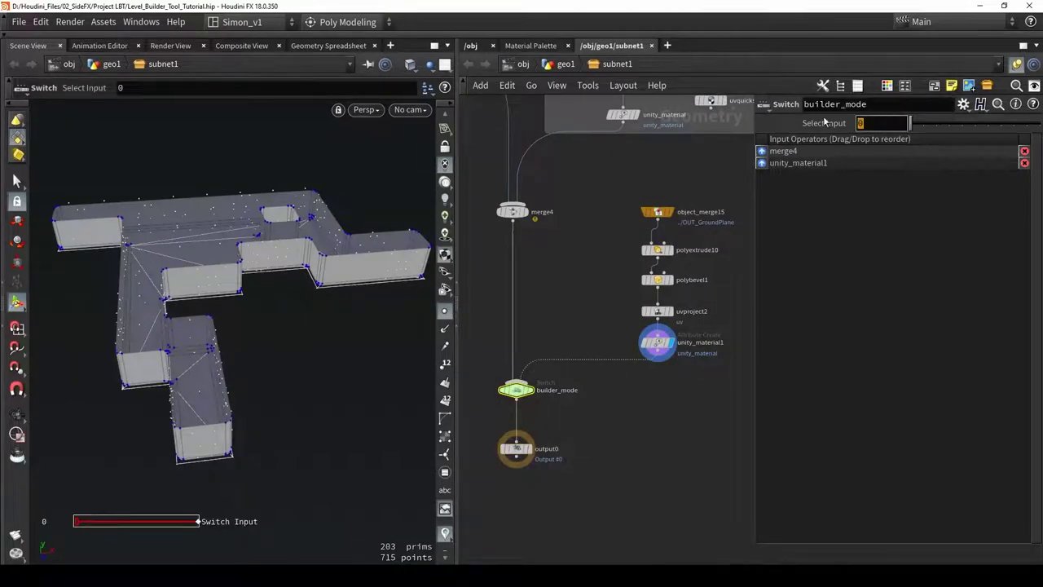
pyautogui.write('ch("')
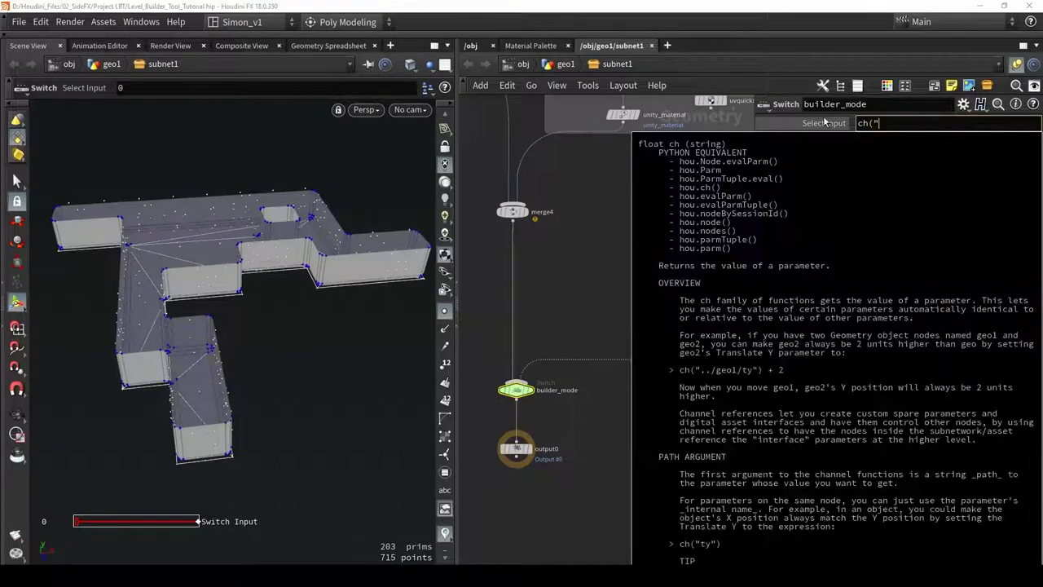
pyautogui.write('../')
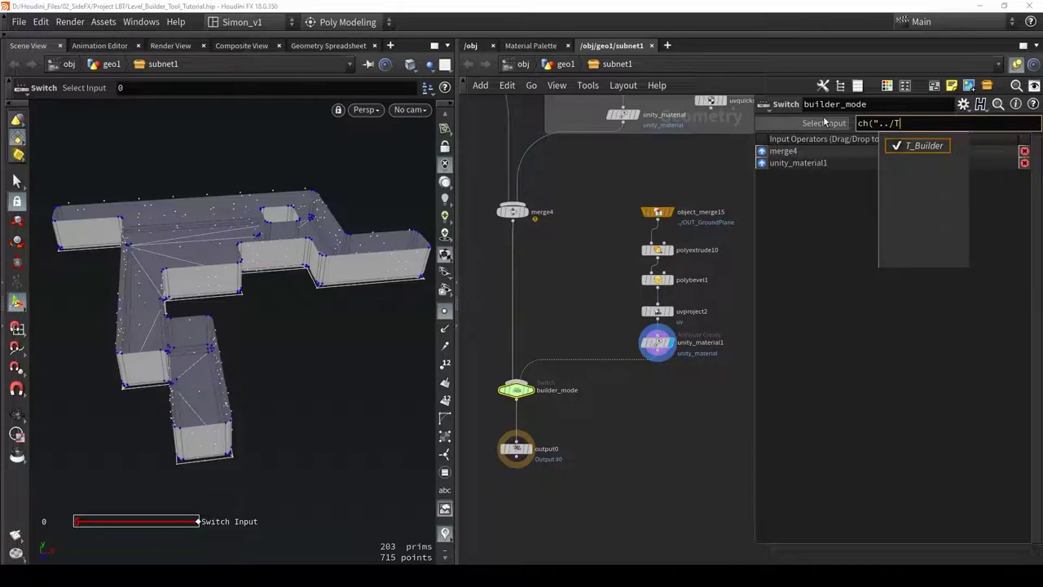
pyautogui.write('T')
pyautogui.press('Tab')
pyautogui.write('")')
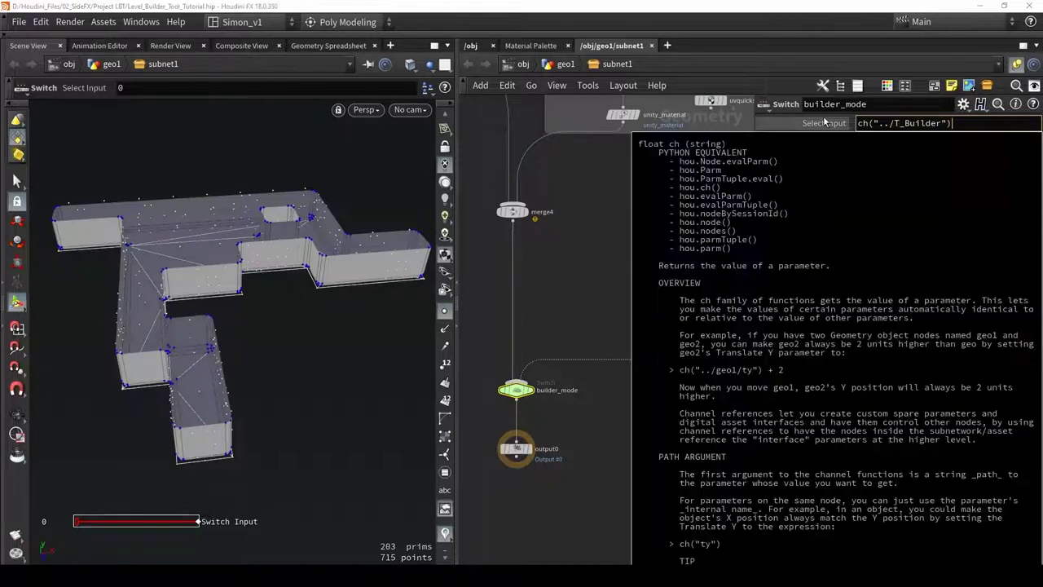
pyautogui.press('Return')
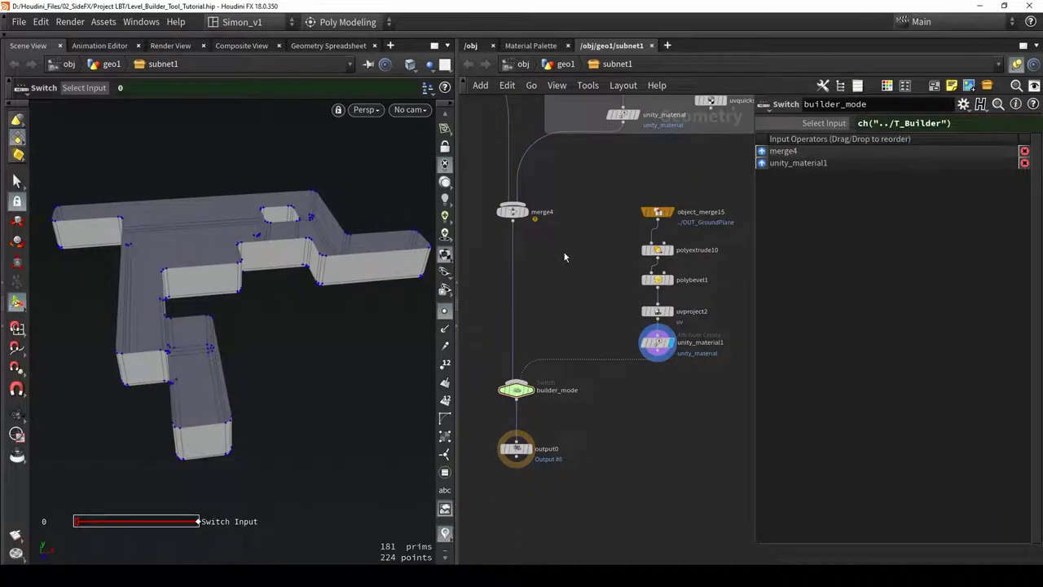
pyautogui.moveTo(465, 417); pyautogui.dragTo(466, 417)
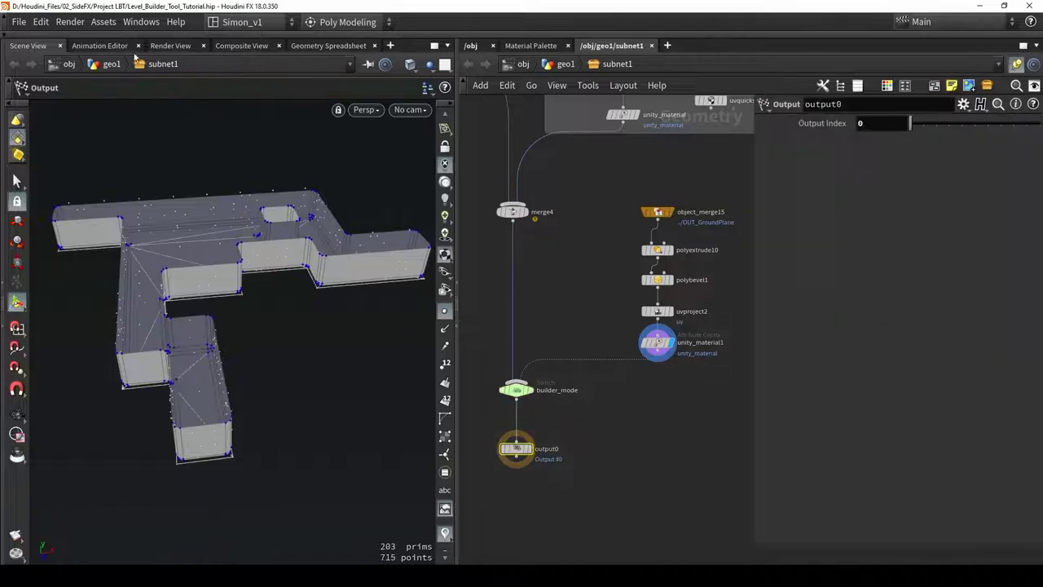
pyautogui.click(103, 22)
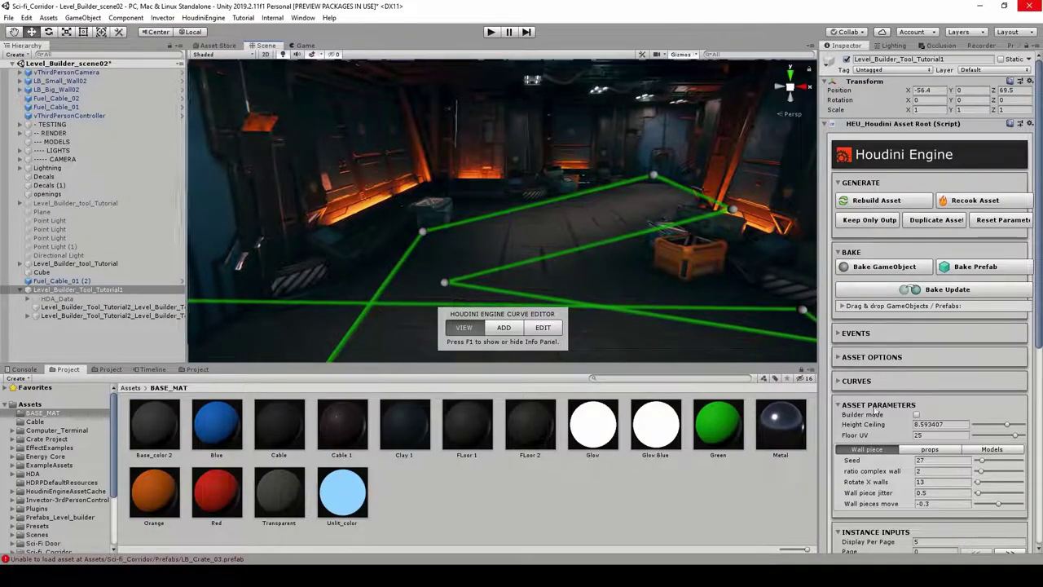
# Switch to Unity, turn on Builder mode for Level_Builder_Tool_Tutorial1 and inspect the simplified level from above
pyautogui.click(916, 415)
pyautogui.press('s')
pyautogui.moveTo(593, 213); pyautogui.dragTo(596, 217, button='right')
pyautogui.keyDown('alt'); pyautogui.moveTo(596, 217); pyautogui.dragTo(448, 216); pyautogui.keyUp('alt')
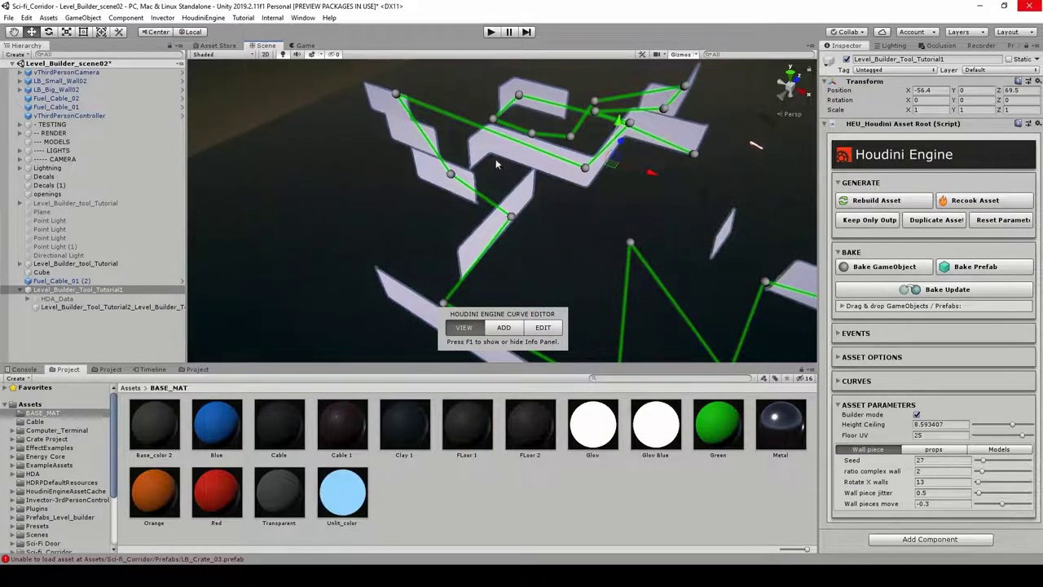
# Switch to Houdini and insert a PolyExtrude with a distance of about 1.35 between unity_material1 and the builder_mode switch
pyautogui.hotkey('alt', 'Tab')
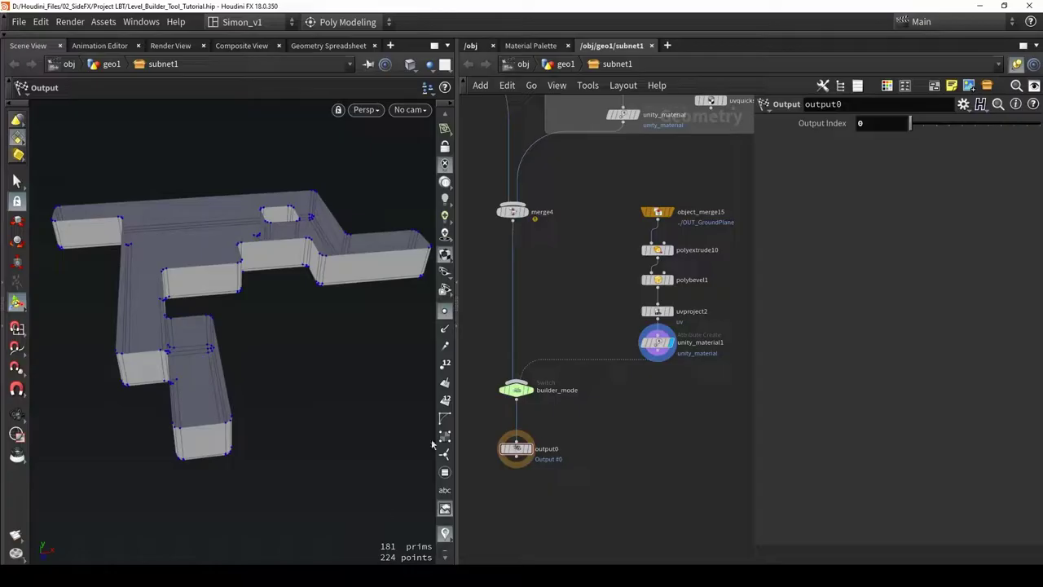
pyautogui.moveTo(634, 402); pyautogui.dragTo(605, 407, button='middle')
pyautogui.press('Tab')
pyautogui.write('ext')
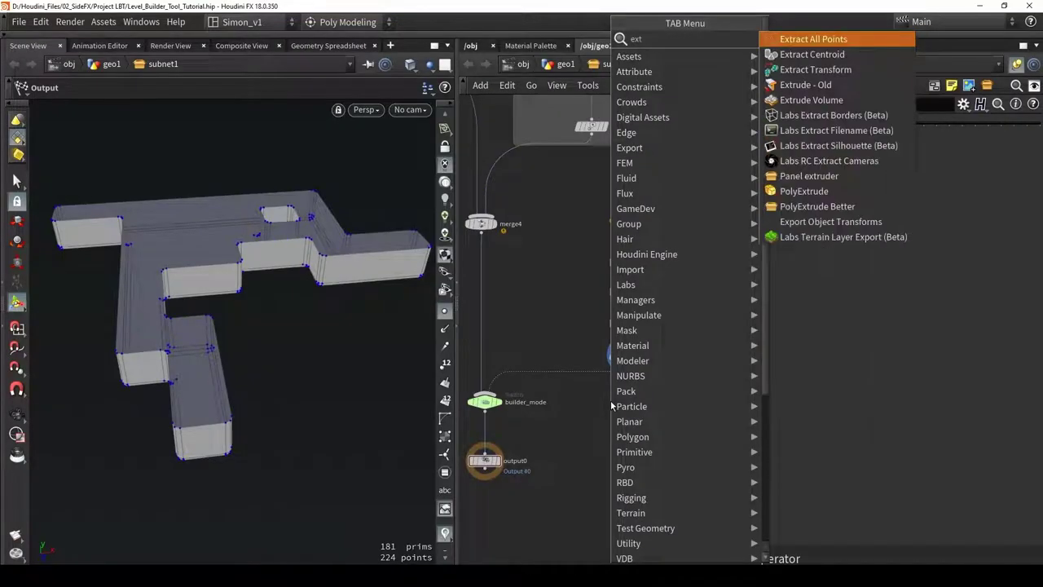
pyautogui.click(804, 190)
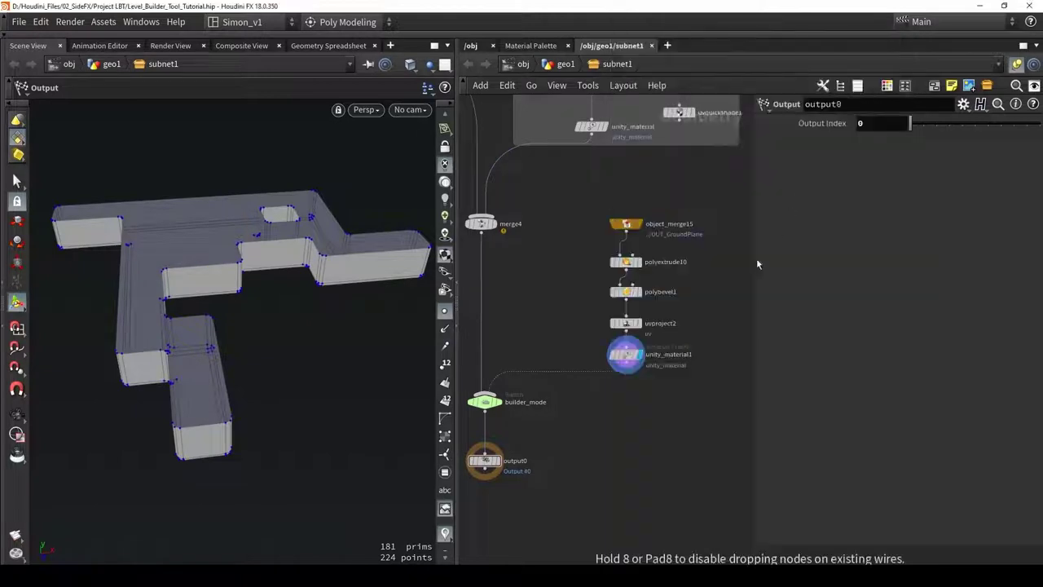
pyautogui.click(564, 376)
pyautogui.moveTo(240, 302); pyautogui.dragTo(242, 316)
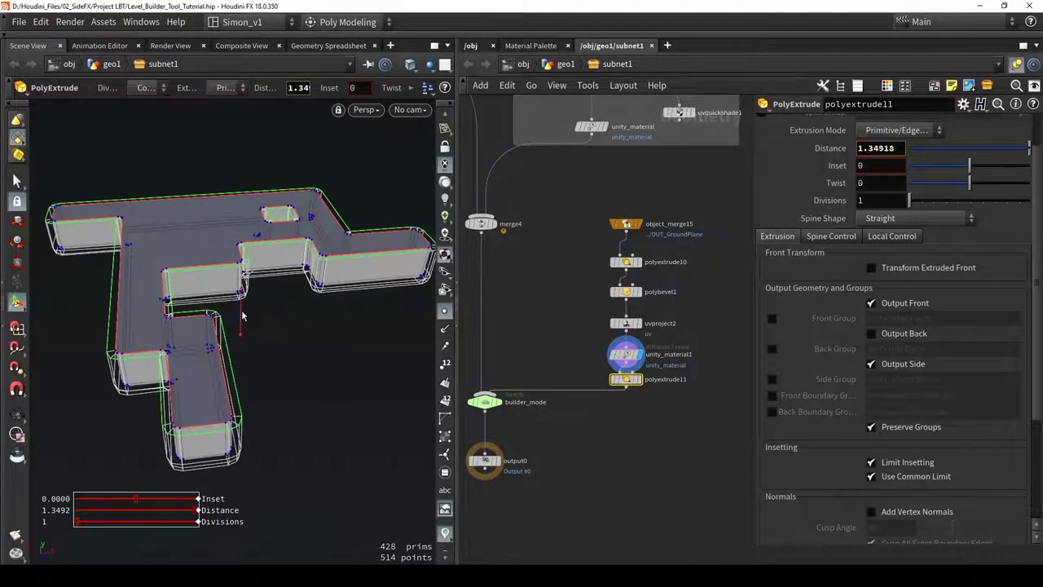
# Display the new PolyExtrude node's result and enable Output Back on it
pyautogui.click(636, 381)
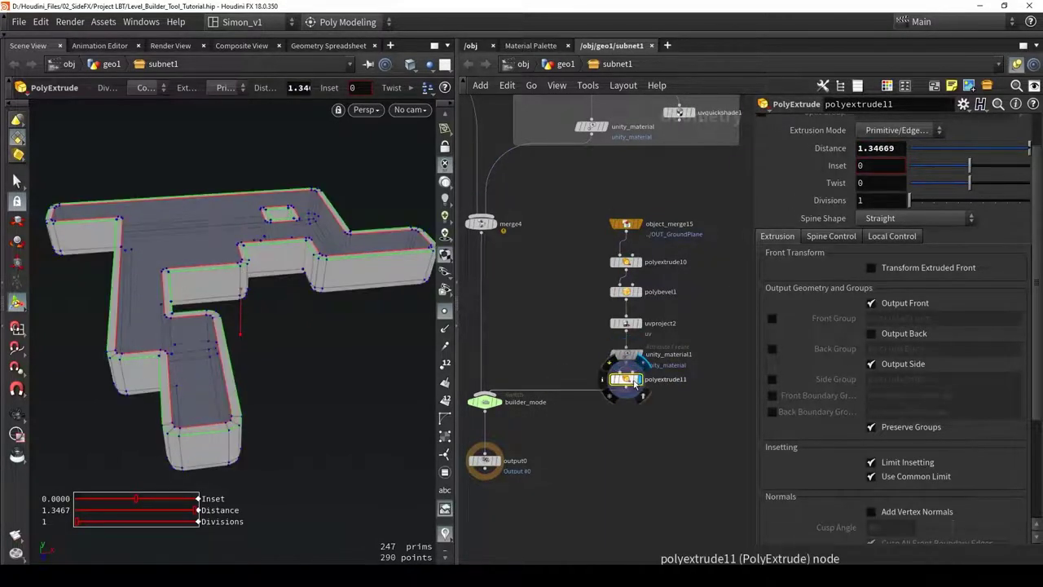
pyautogui.click(872, 334)
pyautogui.keyDown('alt'); pyautogui.moveTo(204, 266); pyautogui.dragTo(251, 259); pyautogui.keyUp('alt')
pyautogui.moveTo(259, 308); pyautogui.dragTo(259, 307)
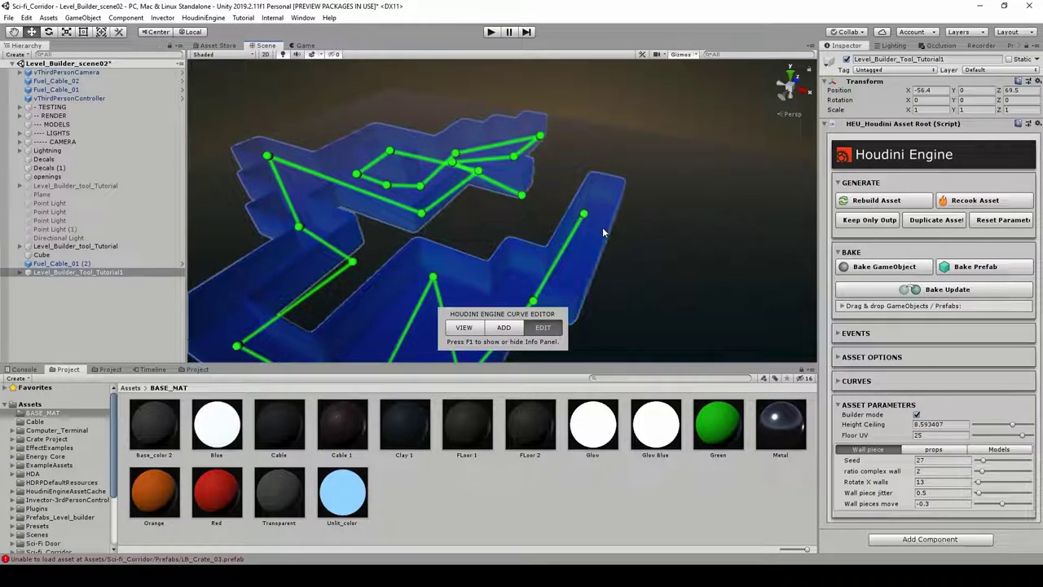
# In Unity, move the open corridor's end point outward and add curve points connecting the neighbouring branch to it as a loop
pyautogui.moveTo(616, 240); pyautogui.dragTo(662, 278)
pyautogui.click(504, 327)
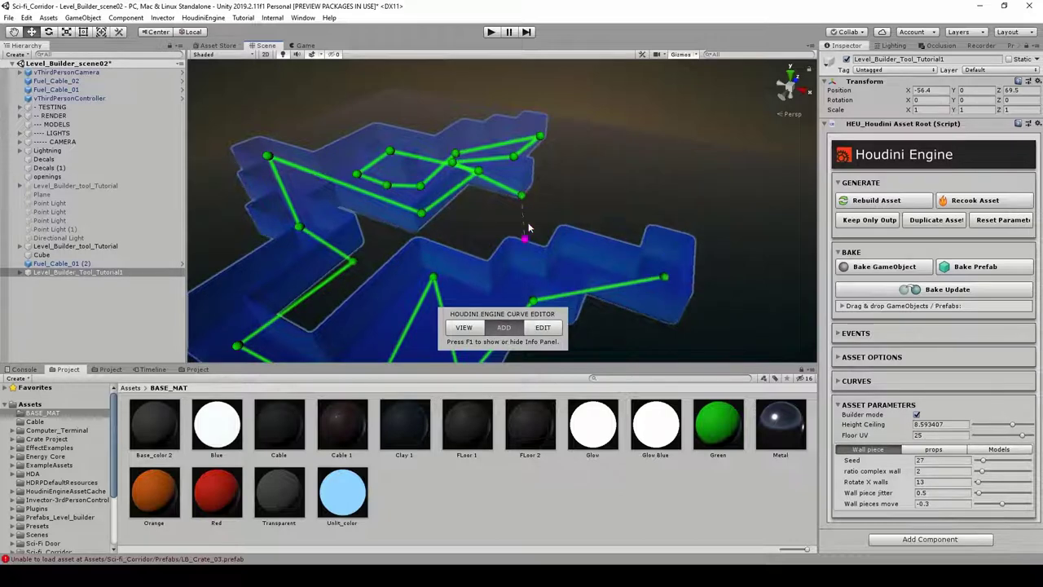
pyautogui.click(599, 172)
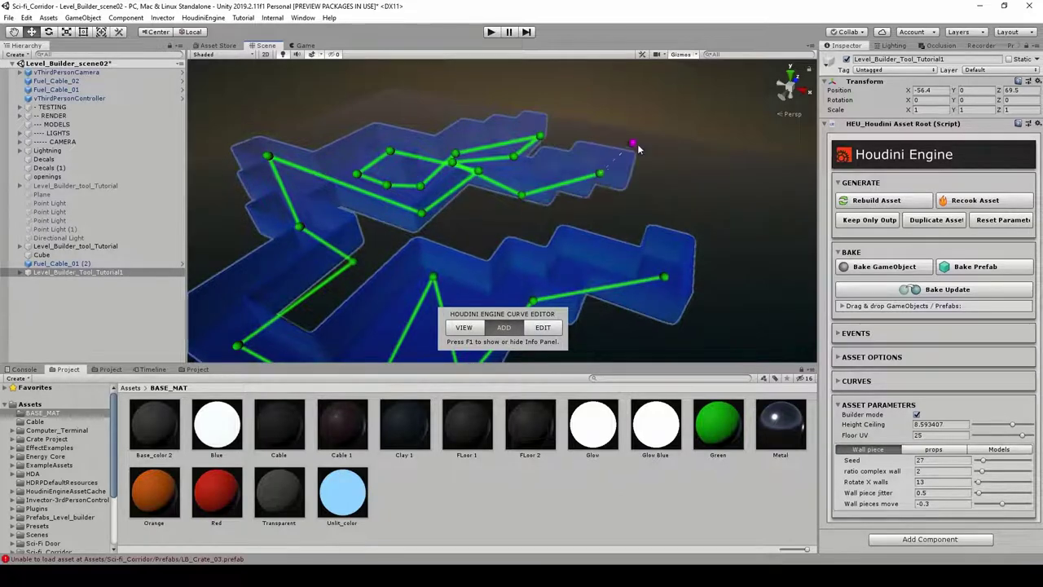
pyautogui.click(678, 197)
pyautogui.click(663, 276)
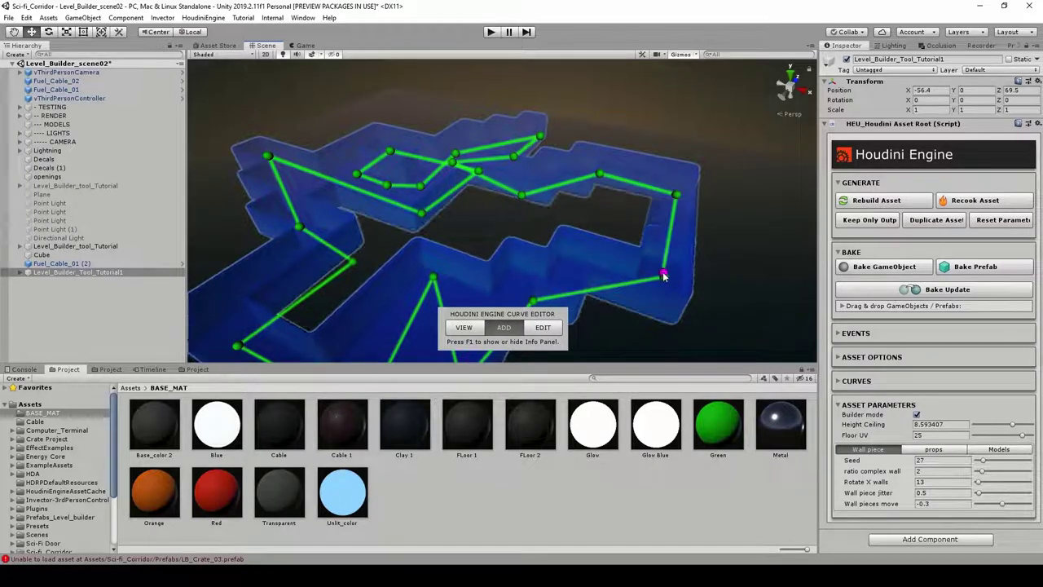
# Add curve points beyond the new loop to form an adjoining closed loop with crossing inner segments and an outward branch
pyautogui.keyDown('alt'); pyautogui.moveTo(764, 309); pyautogui.dragTo(762, 282); pyautogui.keyUp('alt')
pyautogui.click(669, 194)
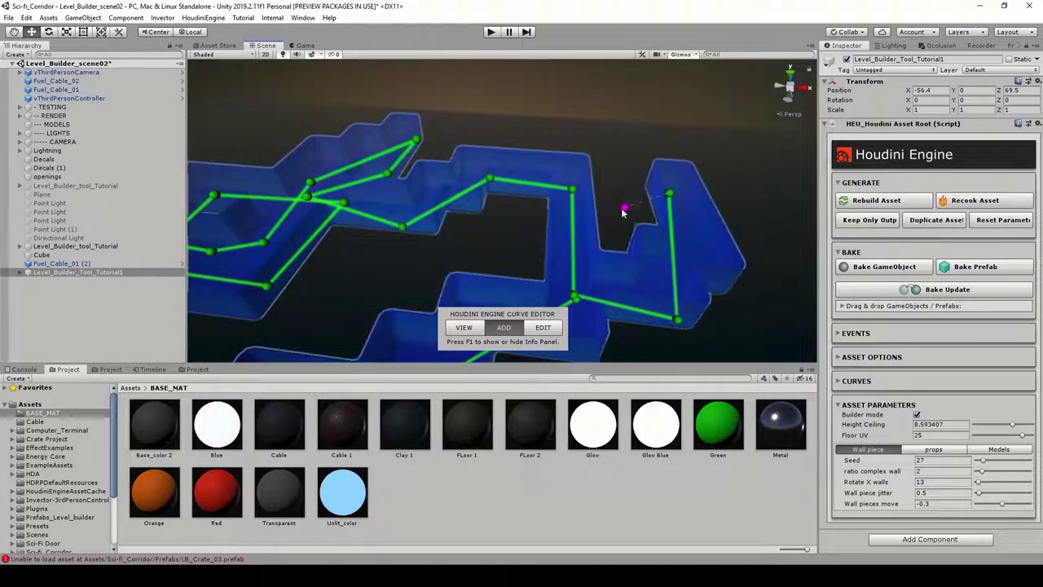
pyautogui.click(573, 192)
pyautogui.keyDown('alt'); pyautogui.moveTo(599, 202); pyautogui.dragTo(619, 224); pyautogui.keyUp('alt')
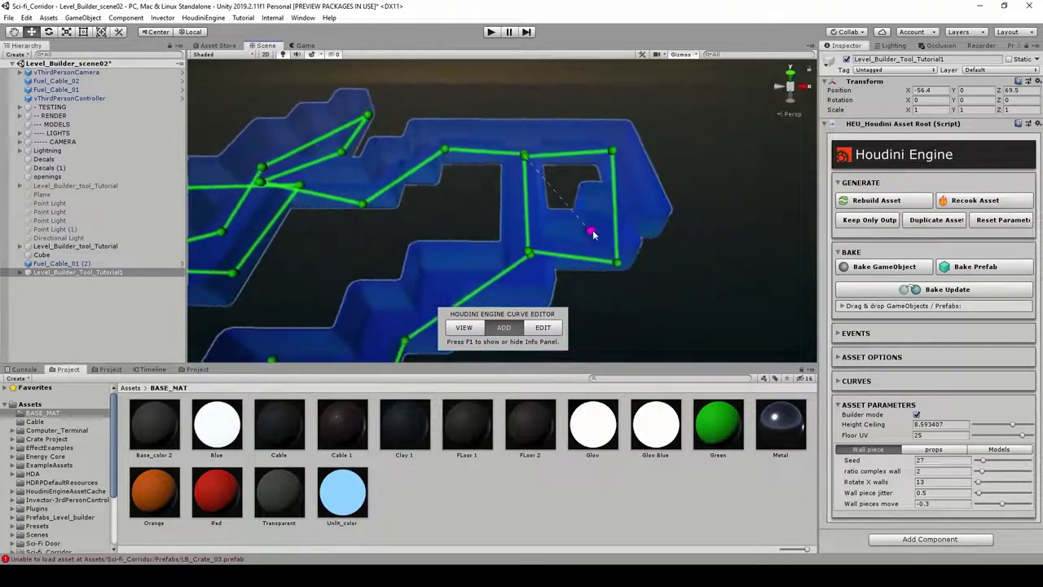
pyautogui.click(592, 224)
pyautogui.click(598, 145)
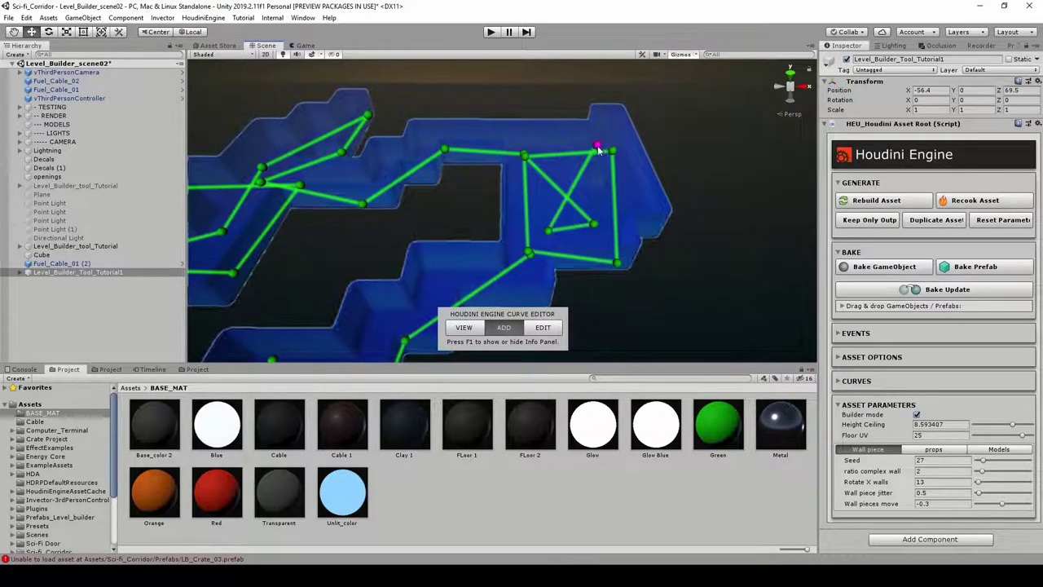
pyautogui.click(747, 186)
# Extend the level curve with further points that join back to the existing corridor, and return the curve editor to View mode
pyautogui.keyDown('alt'); pyautogui.moveTo(634, 199); pyautogui.dragTo(487, 270); pyautogui.keyUp('alt')
pyautogui.click(423, 263)
pyautogui.keyDown('alt'); pyautogui.moveTo(516, 225); pyautogui.dragTo(466, 321); pyautogui.keyUp('alt')
pyautogui.click(467, 327)
pyautogui.moveTo(477, 241); pyautogui.dragTo(417, 167, button='right')
pyautogui.click(527, 165)
pyautogui.moveTo(526, 164); pyautogui.dragTo(481, 189, button='right')
pyautogui.press('s')
pyautogui.click(623, 240)
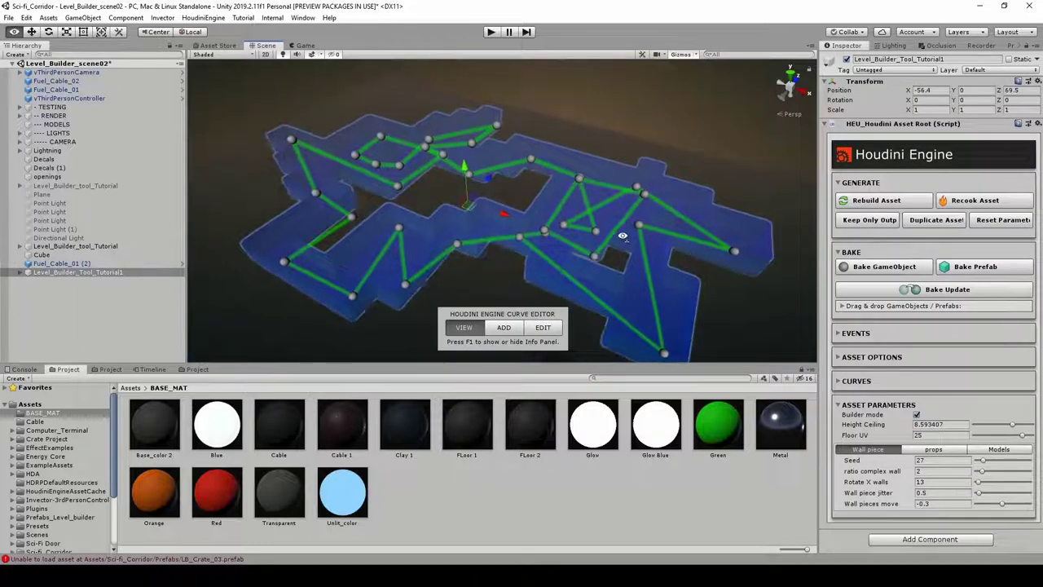
# Turn off Builder mode to generate the fully detailed level, and deselect the asset
pyautogui.click(917, 416)
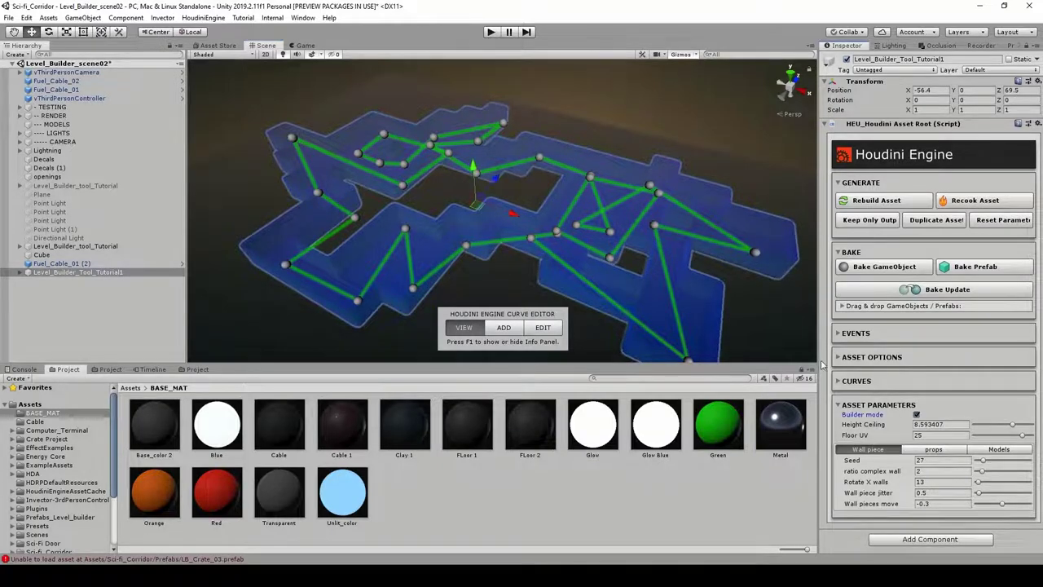
pyautogui.click(591, 247)
pyautogui.scroll(2, 611, 249)
pyautogui.moveTo(591, 247); pyautogui.dragTo(649, 261, button='right')
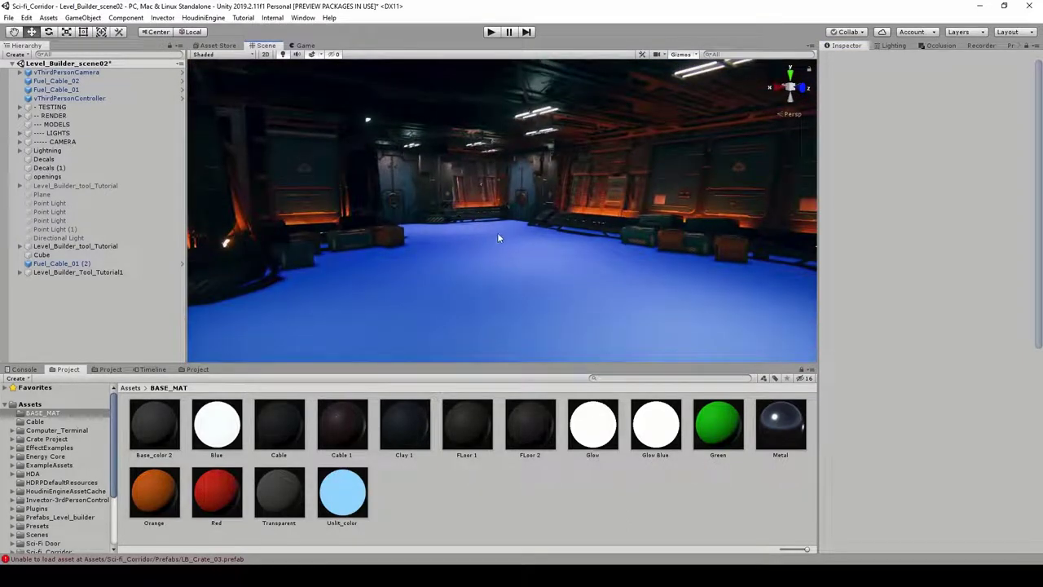
# Apply the FLoor 1 material to the level's floor and inspect the detailed level from inside and above
pyautogui.moveTo(480, 429); pyautogui.dragTo(479, 283)
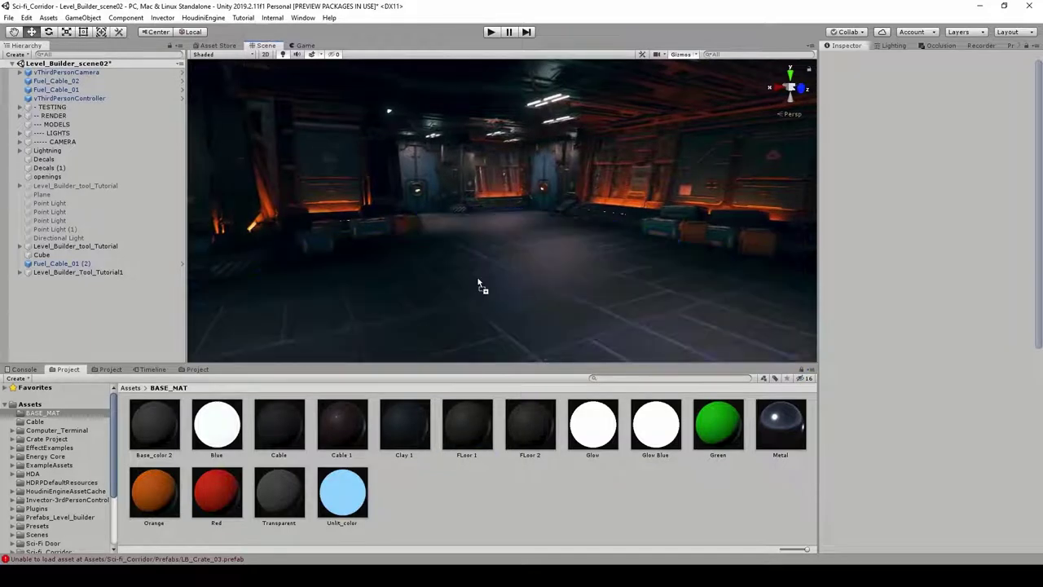
pyautogui.moveTo(572, 235); pyautogui.dragTo(572, 236)
pyautogui.moveTo(572, 237); pyautogui.dragTo(552, 250, button='right')
pyautogui.moveTo(628, 277); pyautogui.dragTo(405, 237, button='right')
pyautogui.keyDown('alt'); pyautogui.moveTo(405, 237); pyautogui.dragTo(890, 353); pyautogui.keyUp('alt')
pyautogui.moveTo(890, 353); pyautogui.dragTo(867, 351, button='right')
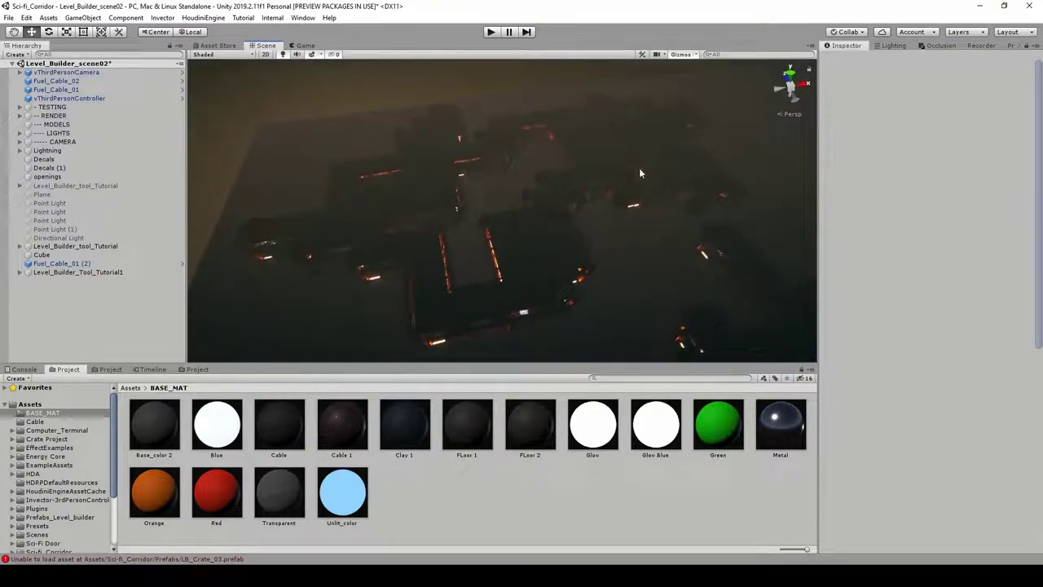
pyautogui.moveTo(682, 182); pyautogui.dragTo(587, 173, button='right')
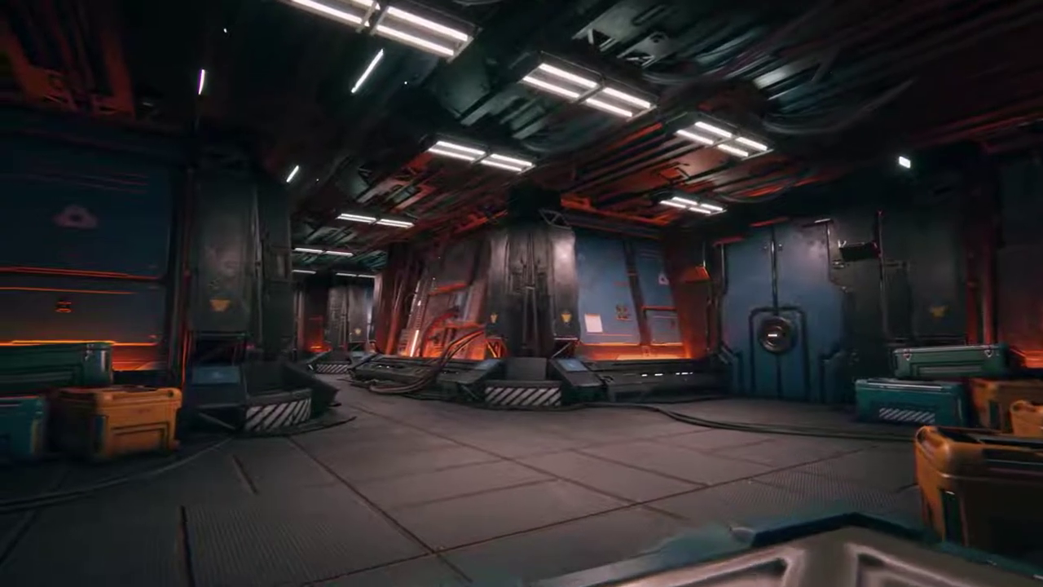